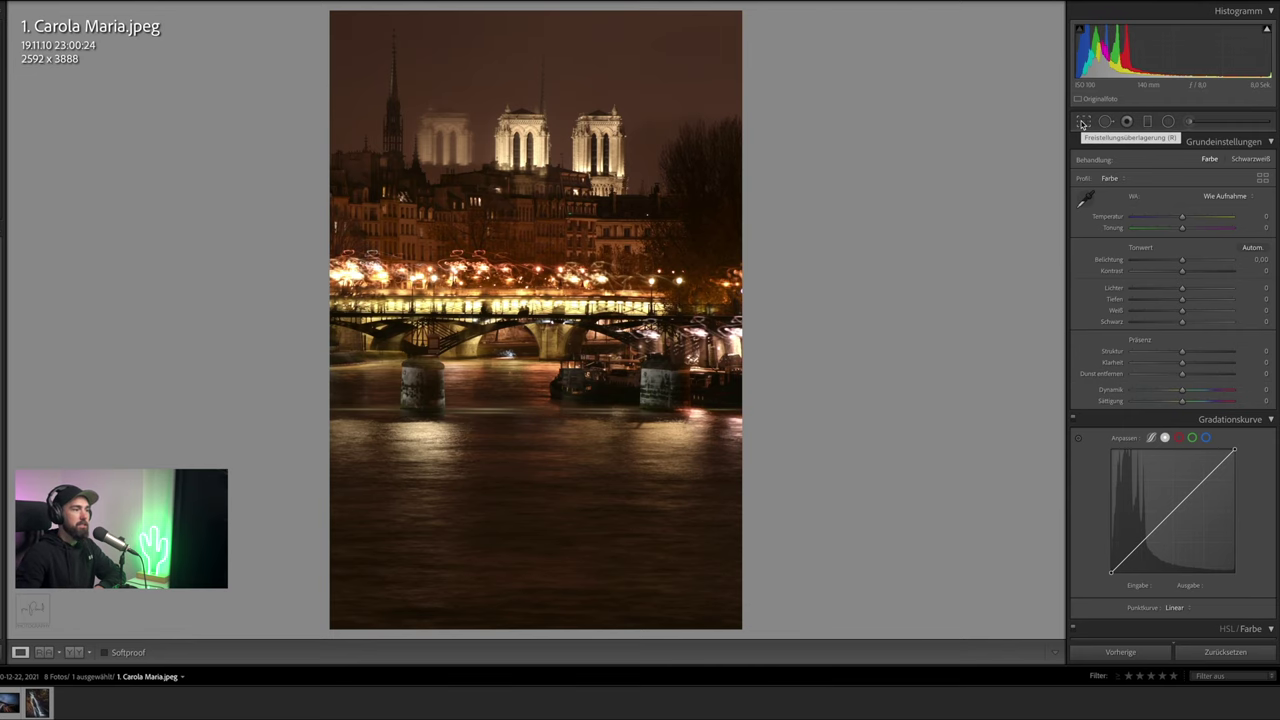
Tighten the crop from the bottom edge and tilt the photo slightly to straighten it
{"action": "left_click", "coordinate": [1083, 122]}
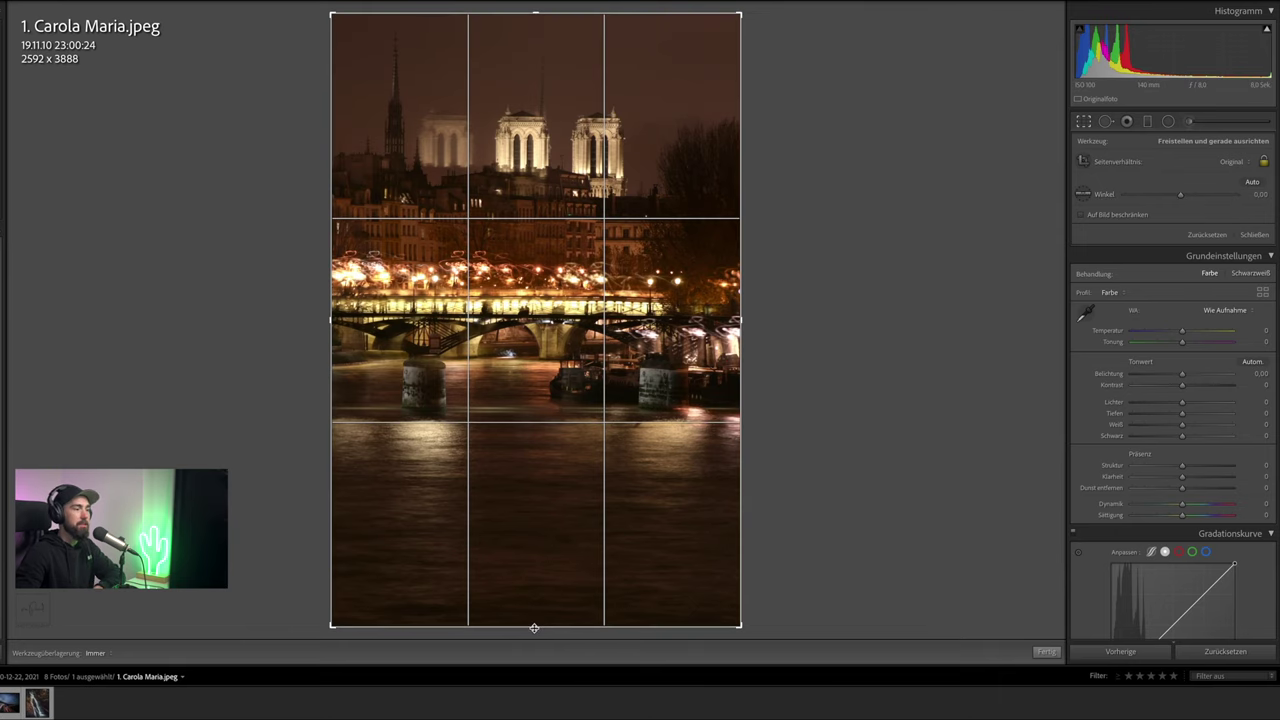
{"action": "left_click_drag", "start_coordinate": [534, 628], "coordinate": [531, 625]}
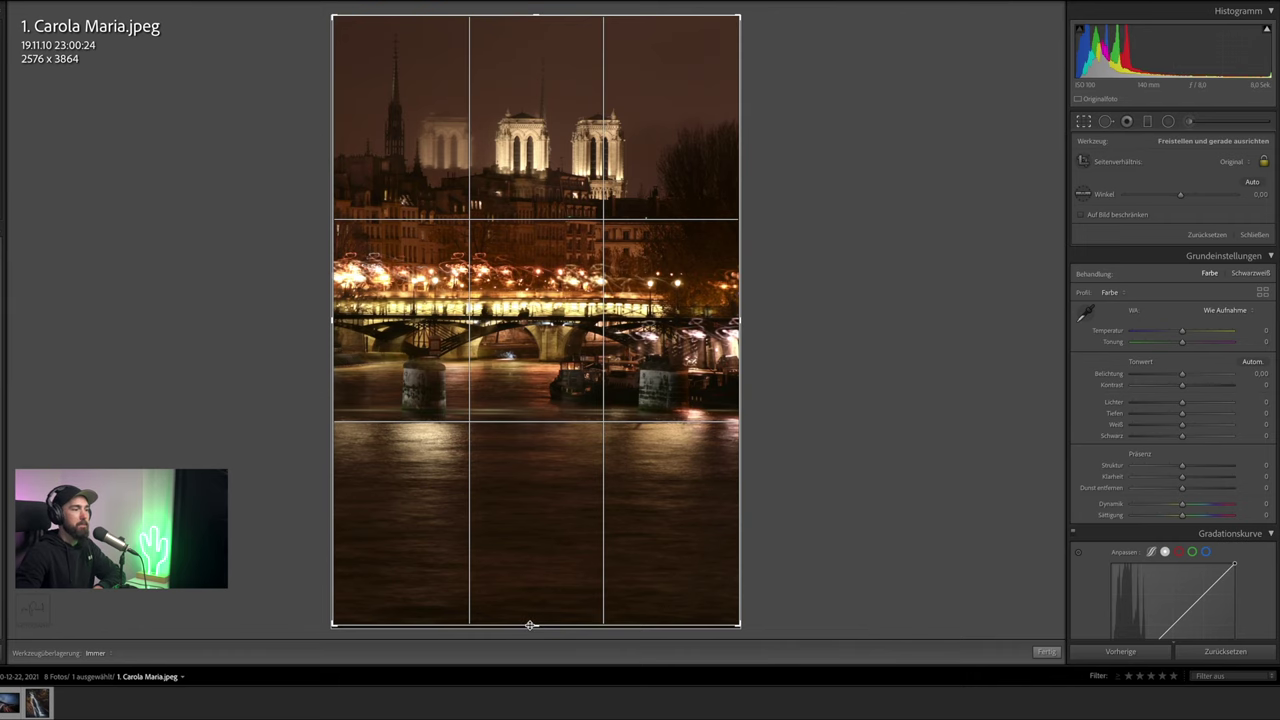
{"action": "left_click_drag", "start_coordinate": [530, 626], "coordinate": [532, 616]}
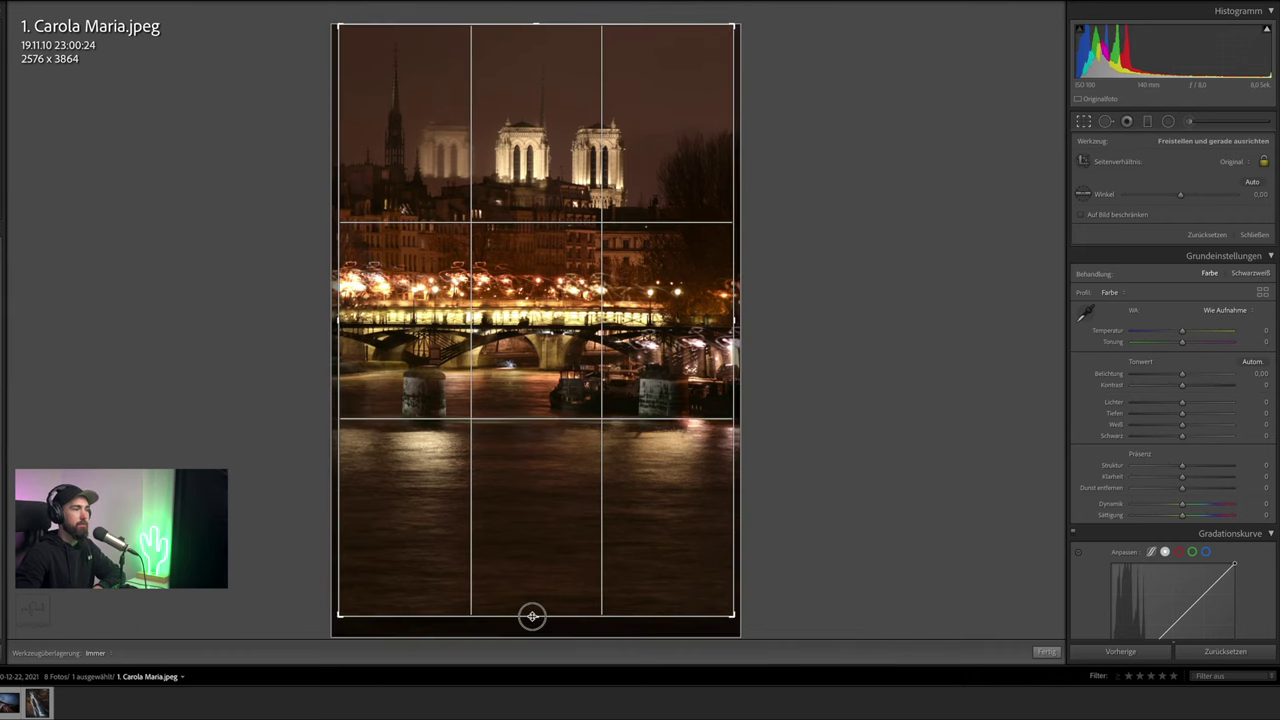
{"action": "left_click_drag", "start_coordinate": [897, 457], "coordinate": [901, 456]}
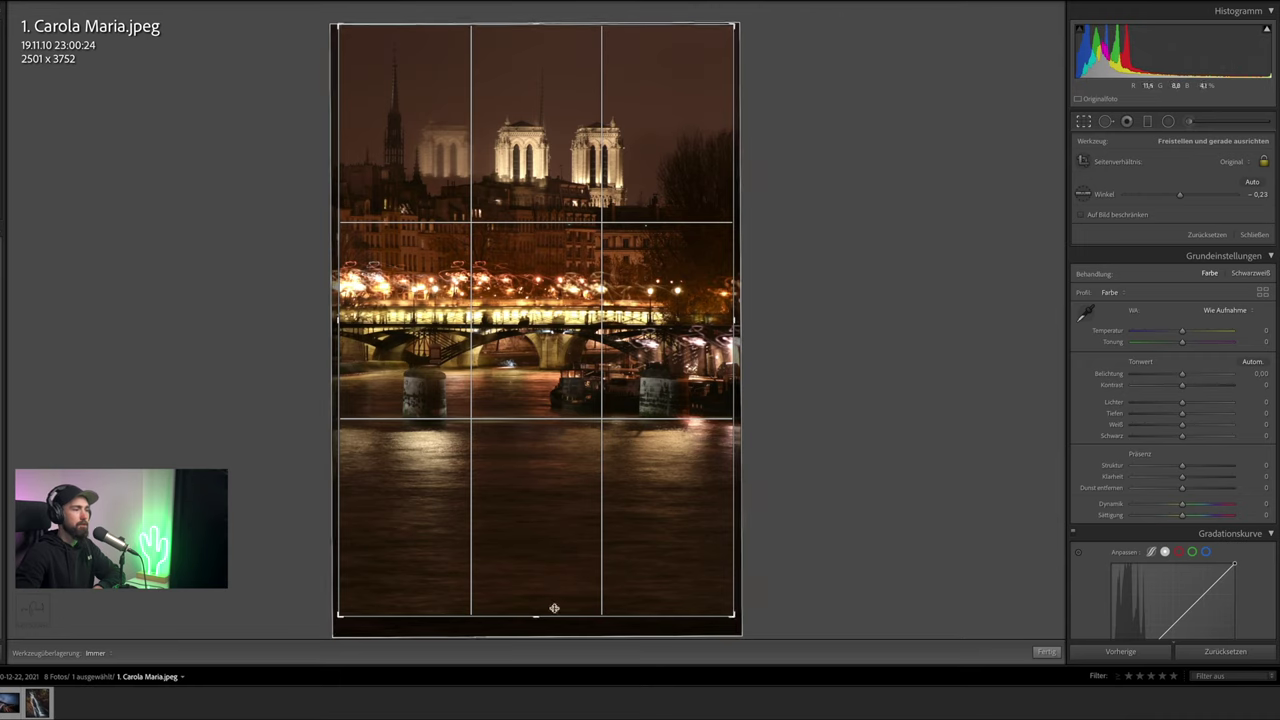
{"action": "left_click_drag", "start_coordinate": [535, 616], "coordinate": [535, 613]}
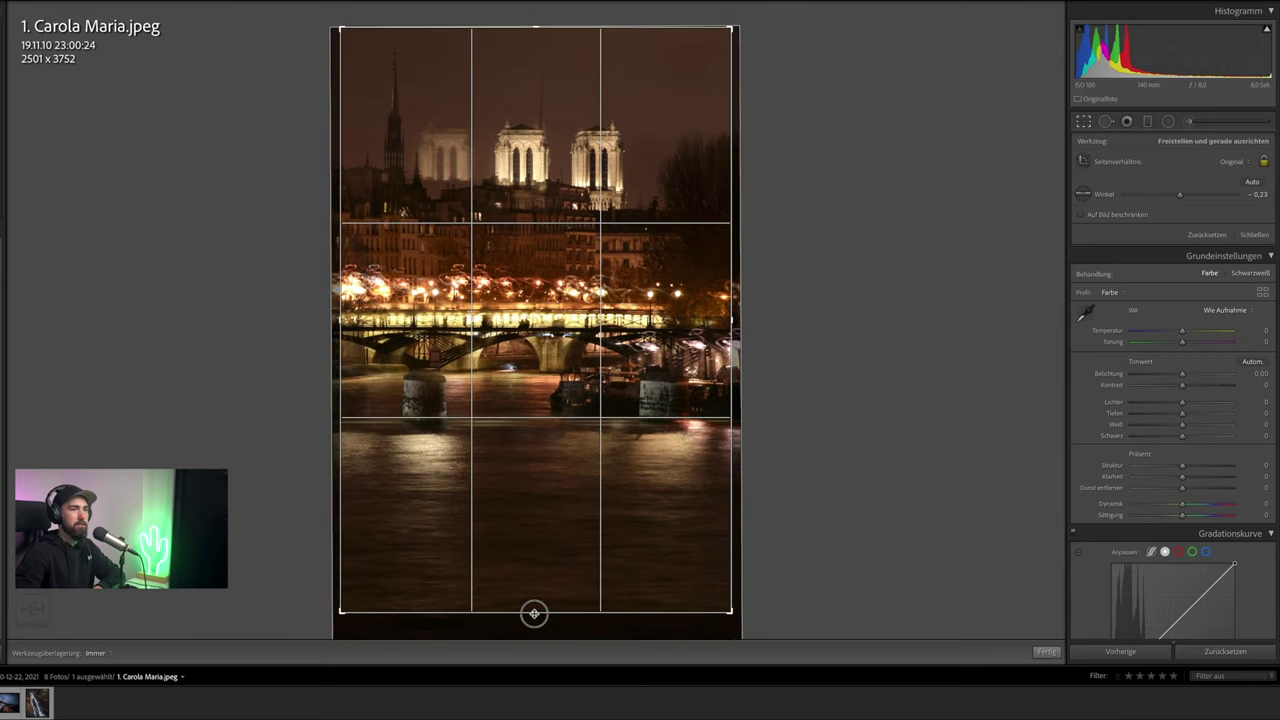
{"action": "left_click", "coordinate": [1084, 122]}
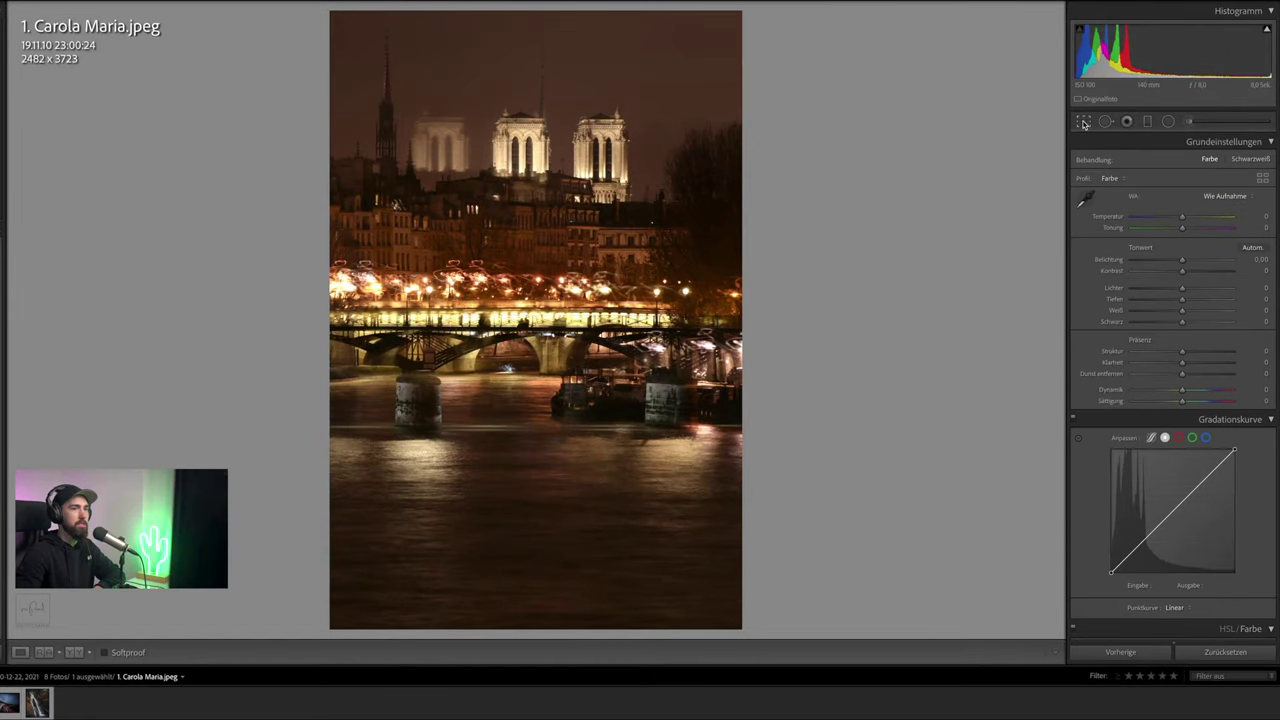
Set the crop aspect to 4 x 5 / 8 x 10, then reposition and level the photo to about -0.26°
{"action": "left_click", "coordinate": [1084, 122]}
{"action": "left_click", "coordinate": [1215, 161]}
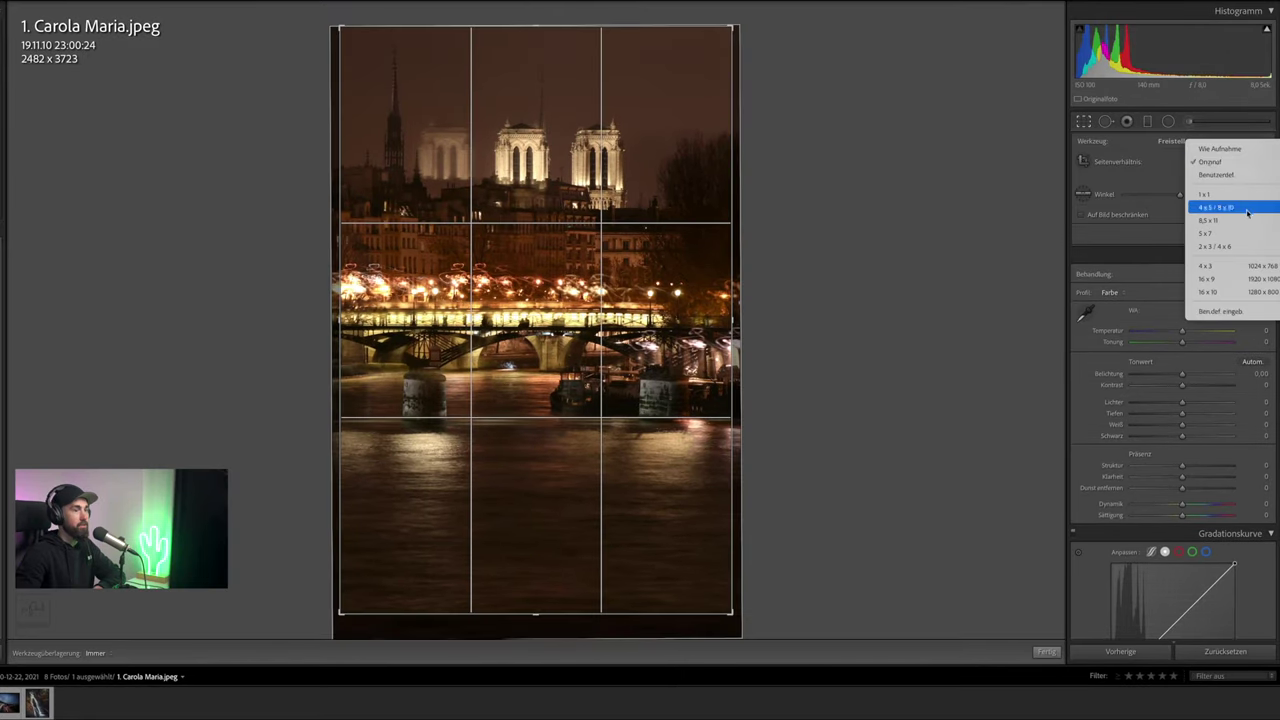
{"action": "left_click", "coordinate": [1247, 209]}
{"action": "left_click_drag", "start_coordinate": [557, 449], "coordinate": [569, 505]}
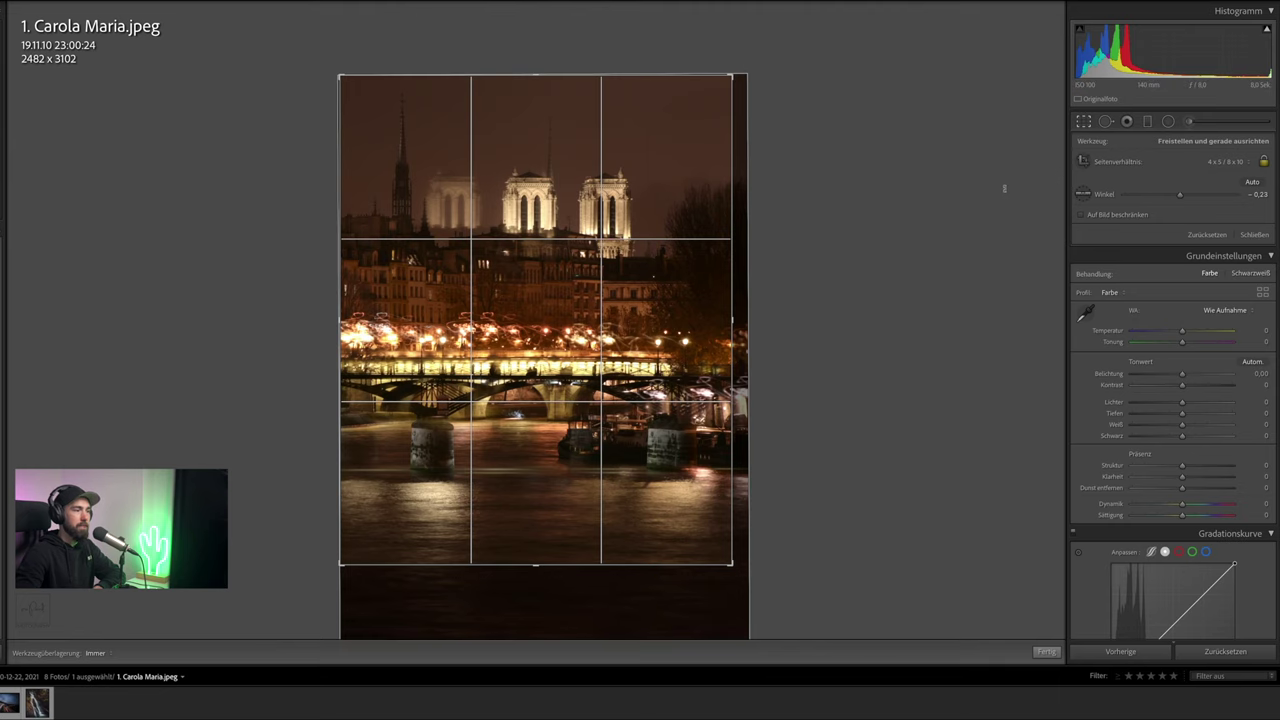
{"action": "left_click_drag", "start_coordinate": [1004, 188], "coordinate": [1006, 194]}
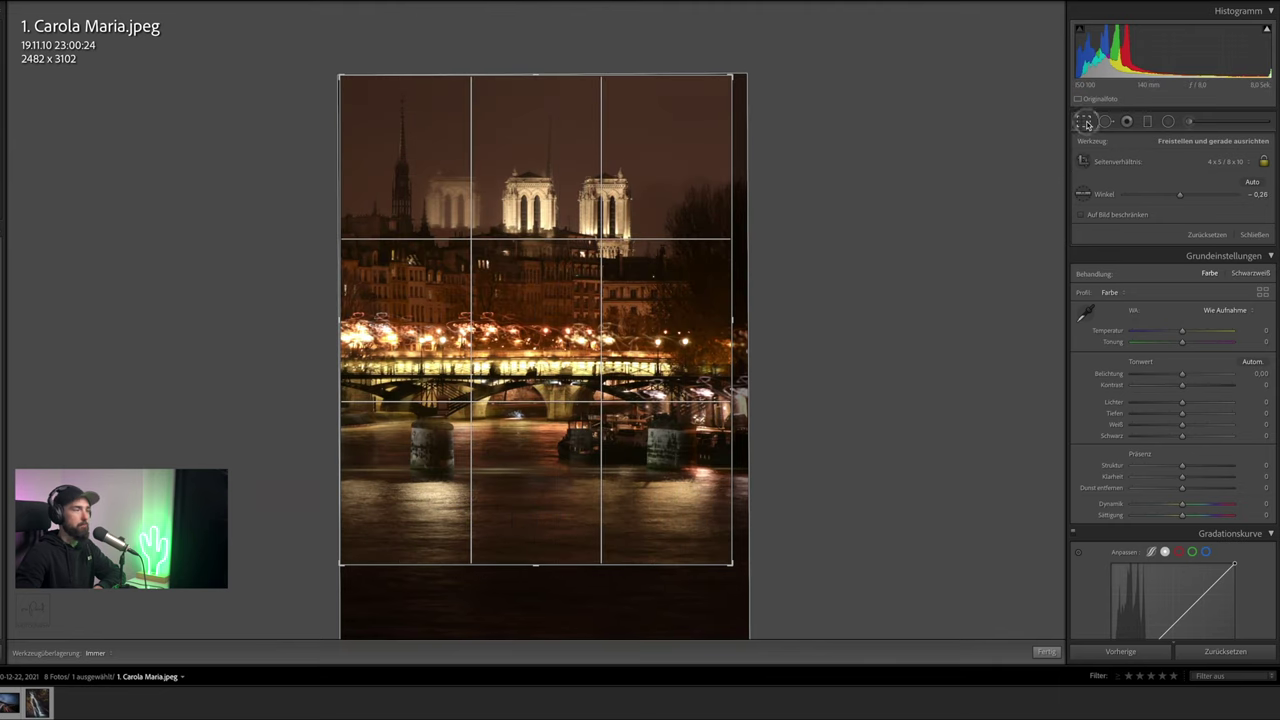
{"action": "left_click", "coordinate": [1087, 123]}
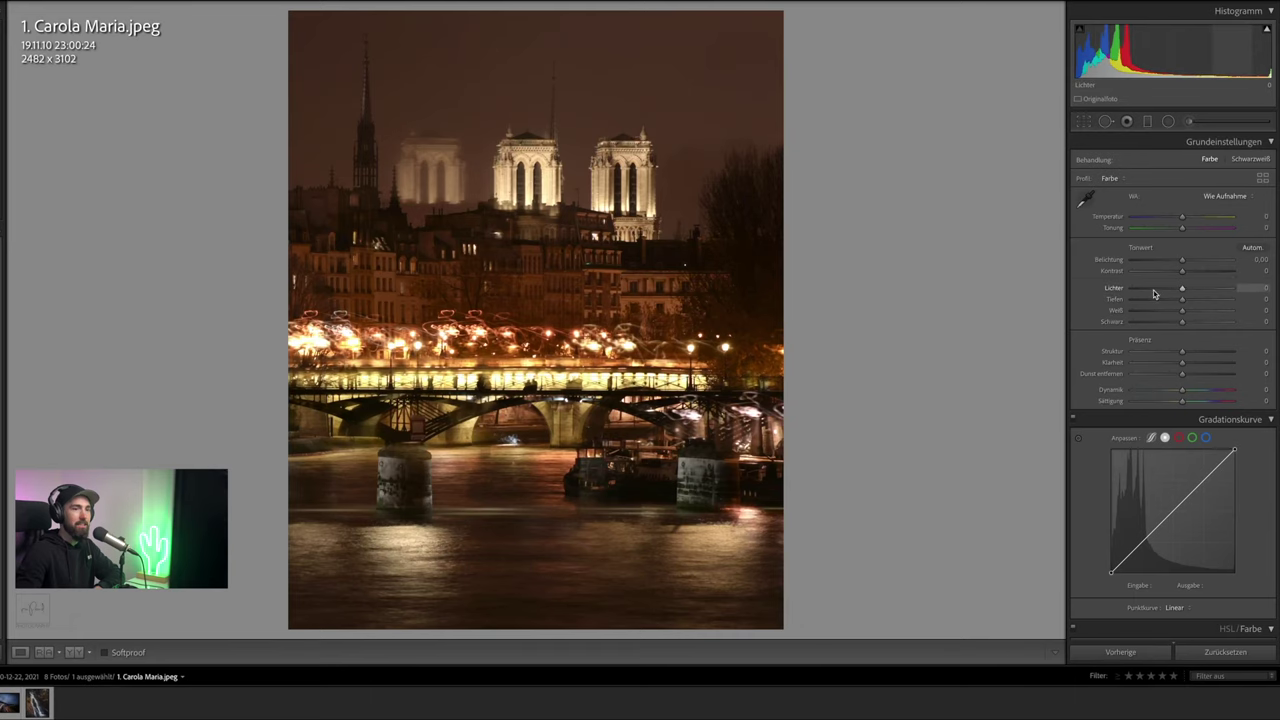
Lower Highlights to -20 and Whites to -17 in the Basic panel
{"action": "mouse_move", "coordinate": [1182, 290]}
{"action": "left_mouse_down"}
{"action": "mouse_move", "coordinate": [1149, 289]}
{"action": "mouse_move", "coordinate": [1164, 290]}
{"action": "left_mouse_up"}
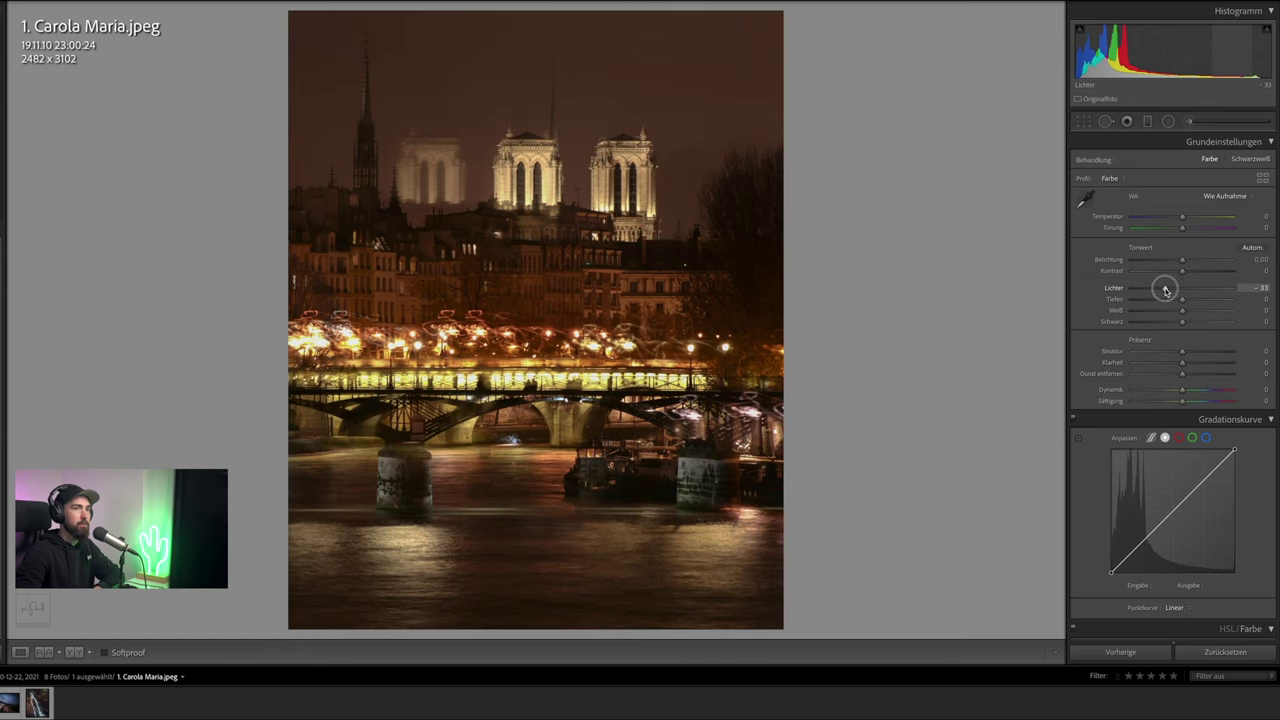
{"action": "double_click", "coordinate": [1113, 290]}
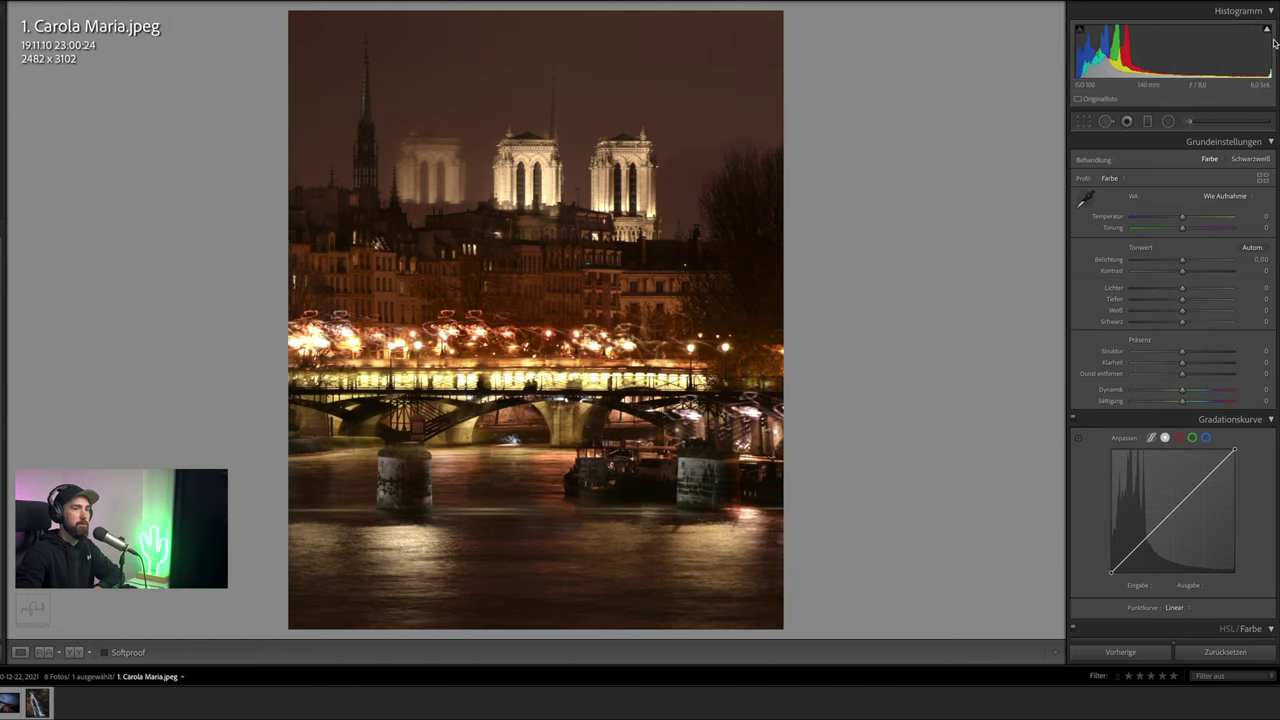
{"action": "left_click_drag", "start_coordinate": [1182, 289], "coordinate": [1168, 289]}
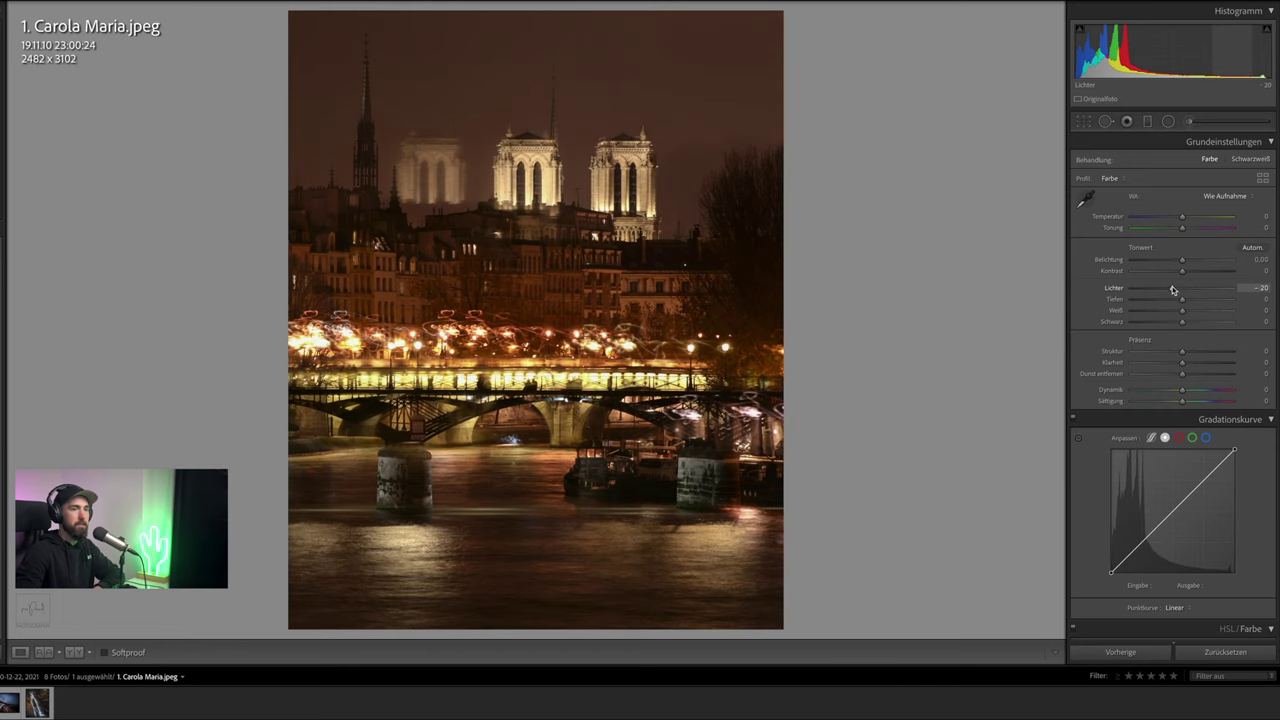
{"action": "left_click_drag", "start_coordinate": [1181, 310], "coordinate": [1171, 313]}
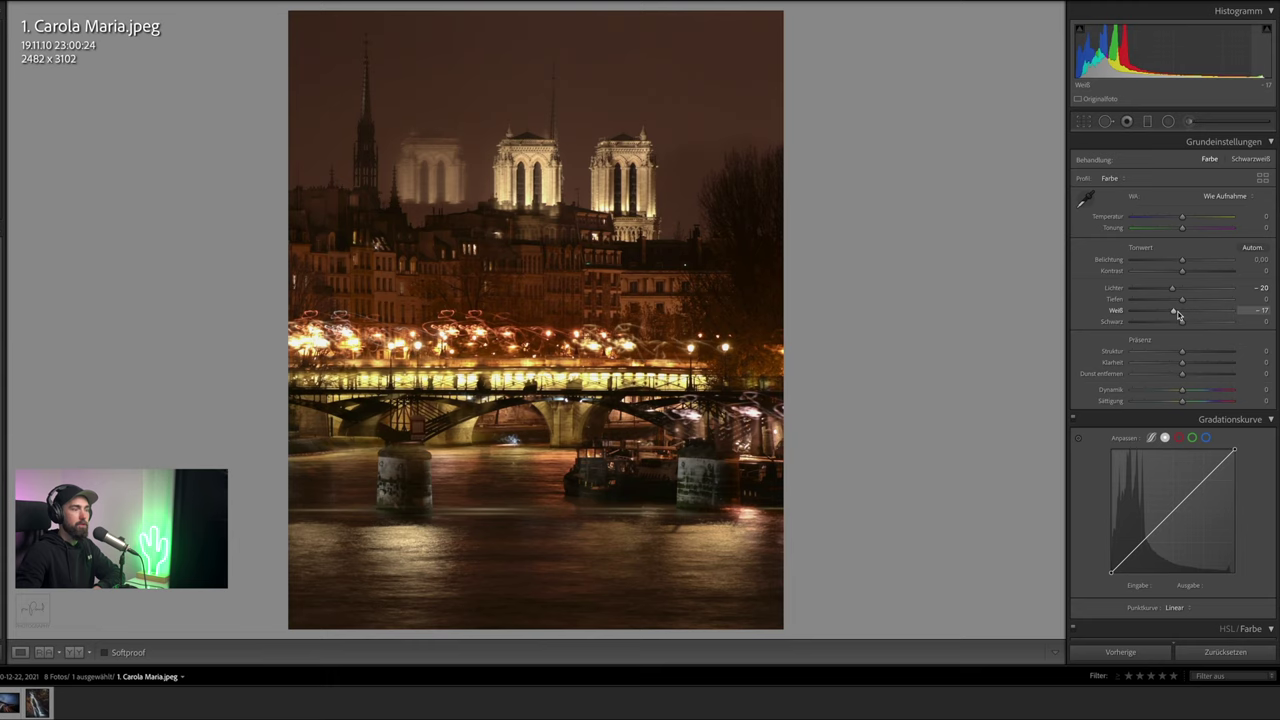
Apply Auto white balance, then set Temperature to -21 with Tint left at -15
{"action": "left_click", "coordinate": [1221, 197]}
{"action": "left_click", "coordinate": [1224, 209]}
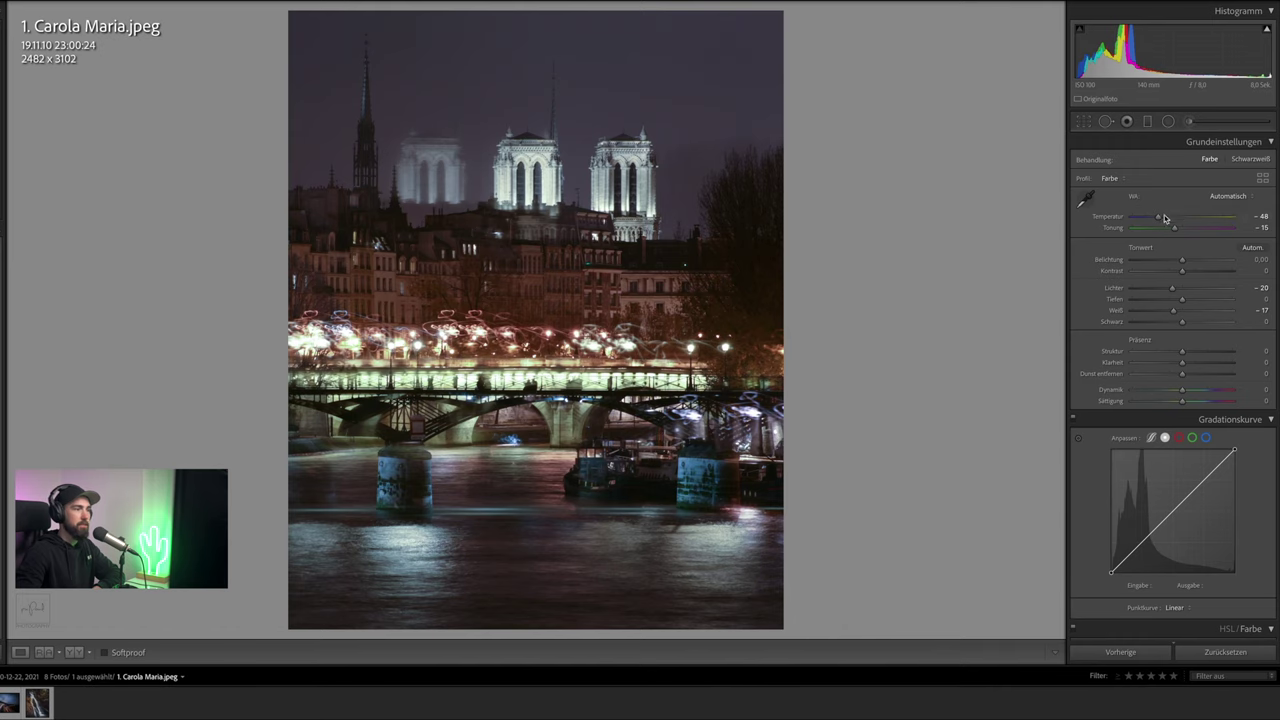
{"action": "left_click_drag", "start_coordinate": [1160, 221], "coordinate": [1171, 221]}
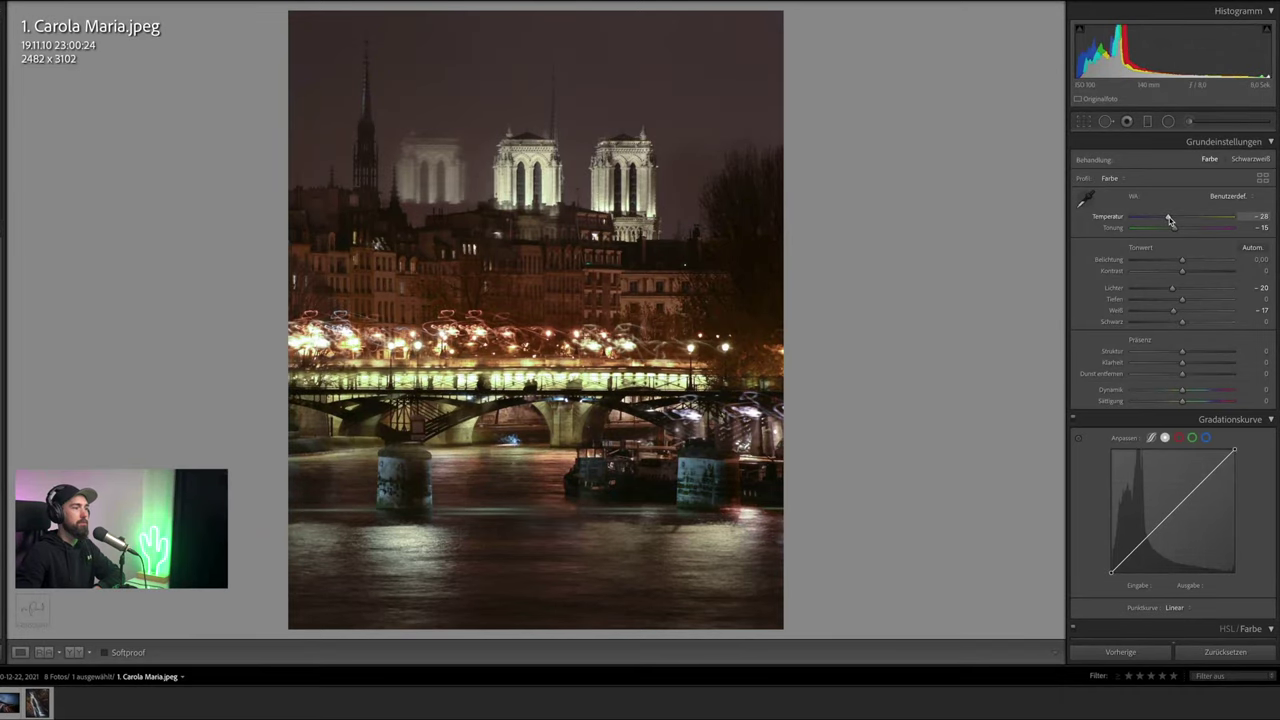
{"action": "left_click_drag", "start_coordinate": [1170, 220], "coordinate": [1171, 220]}
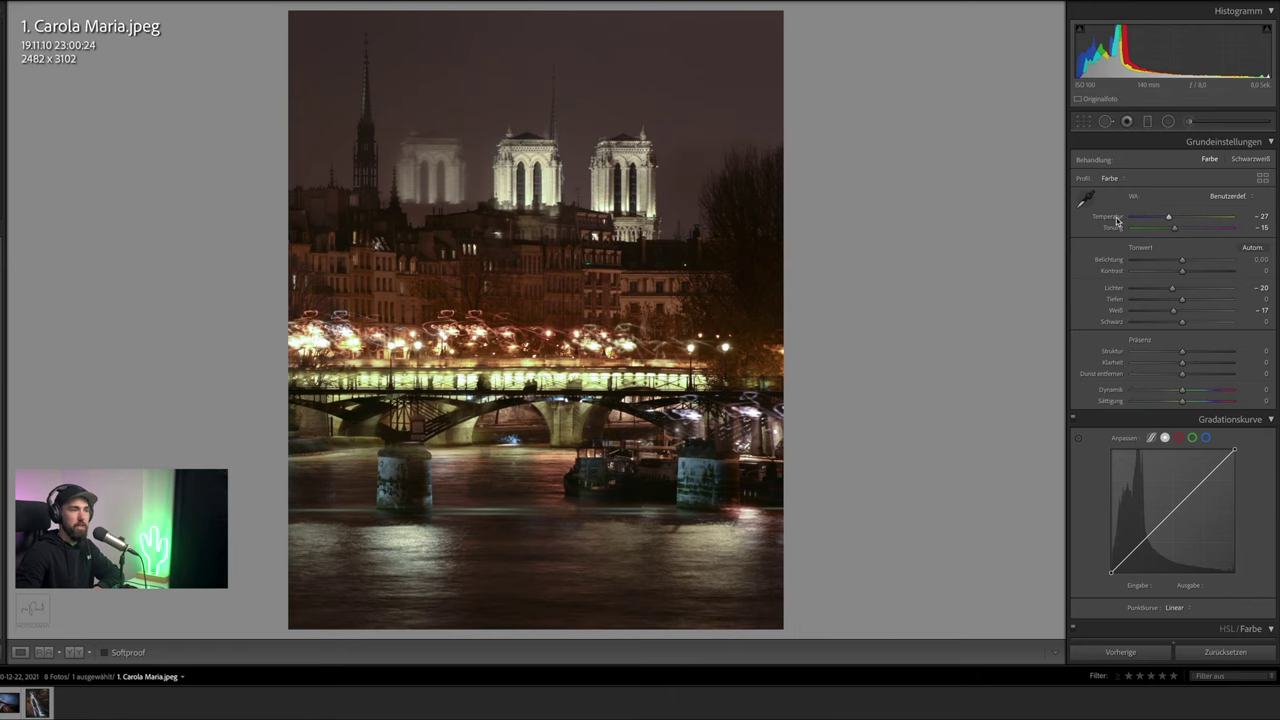
{"action": "double_click", "coordinate": [1118, 218]}
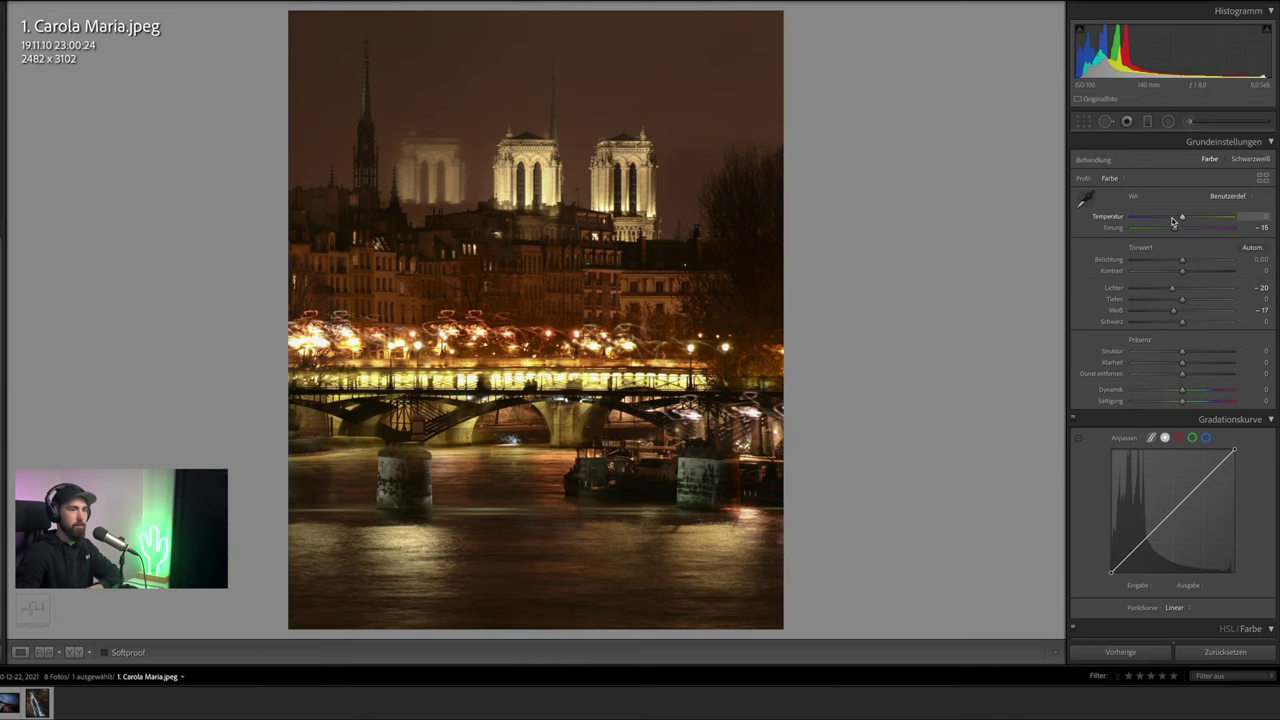
{"action": "key", "text": "ctrl+z"}
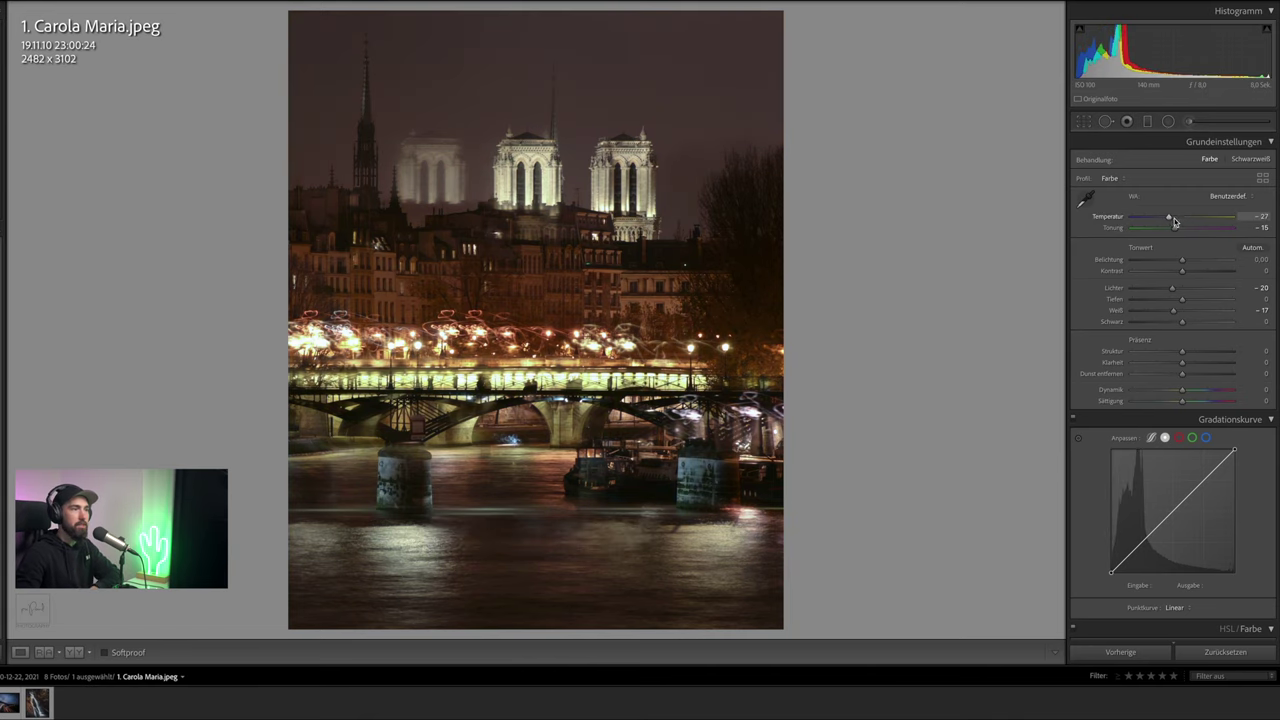
{"action": "left_click_drag", "start_coordinate": [1172, 222], "coordinate": [1174, 220]}
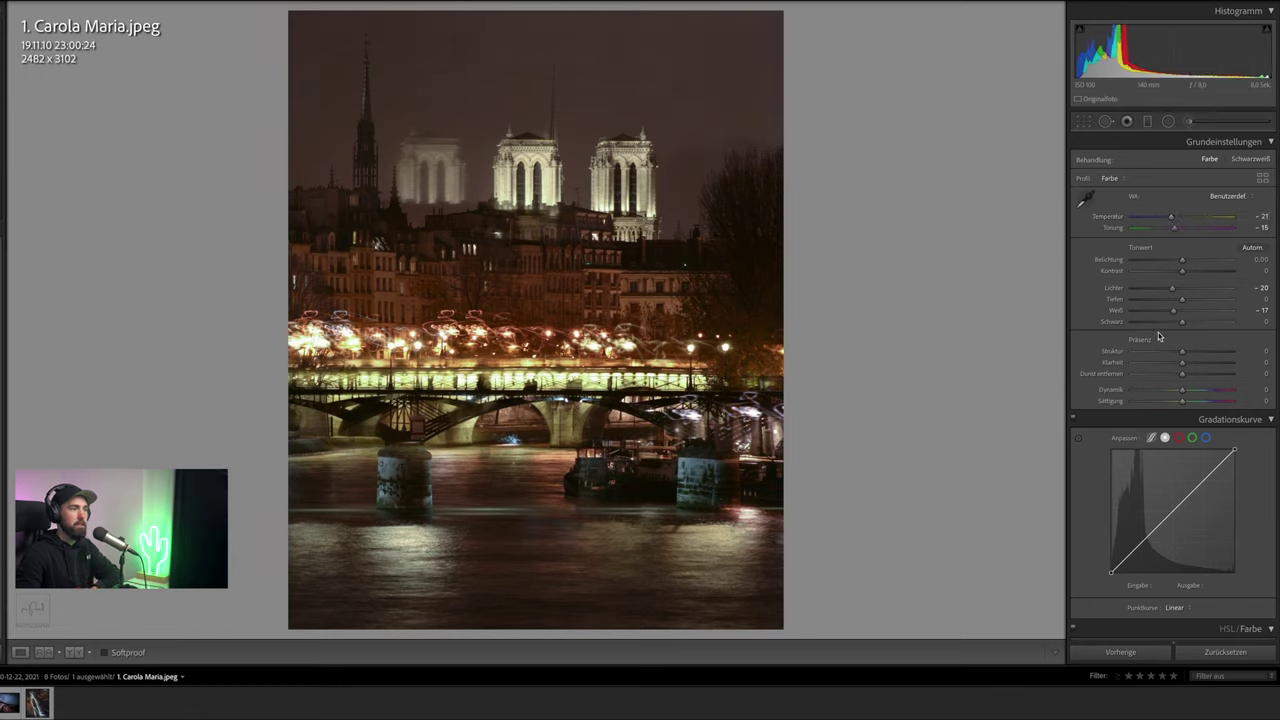
{"action": "scroll", "coordinate": [1158, 336], "scroll_direction": "down", "scroll_amount": 1}
{"action": "scroll", "coordinate": [1156, 334], "scroll_direction": "down", "scroll_amount": 4}
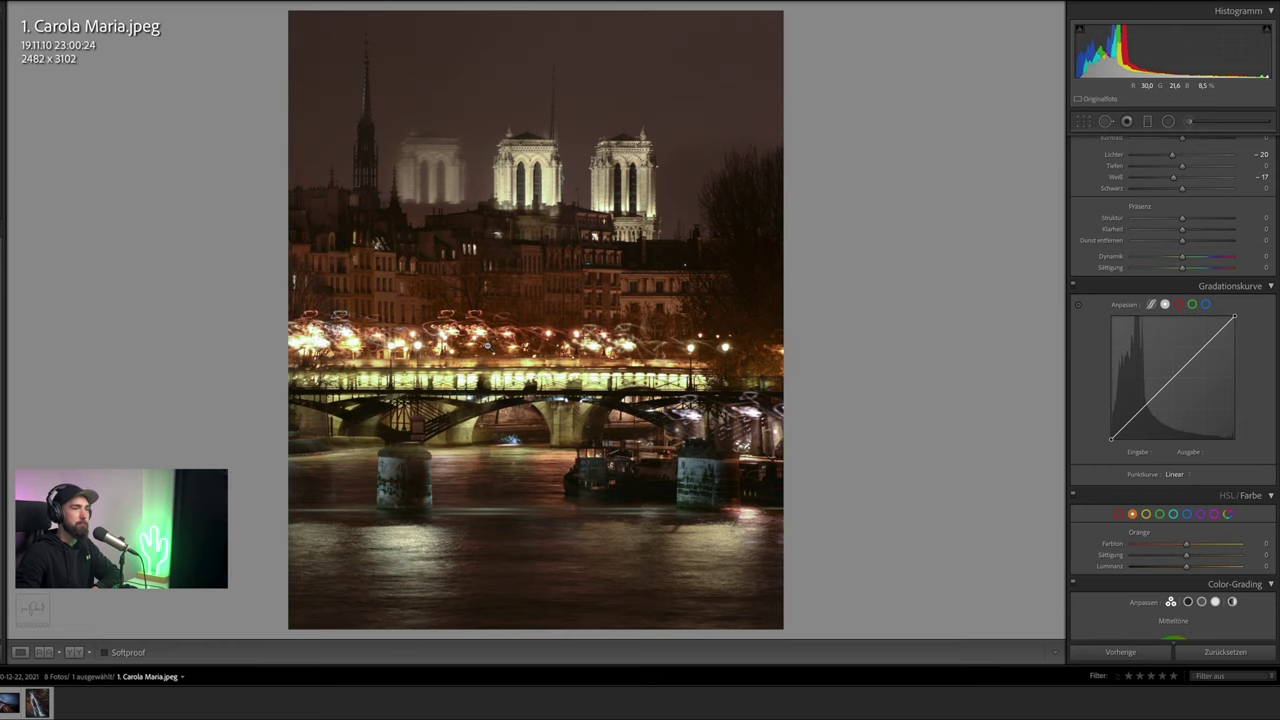
Rotate the crop until the straighten angle reads about -0.64°, then apply it
{"action": "left_click", "coordinate": [1083, 121]}
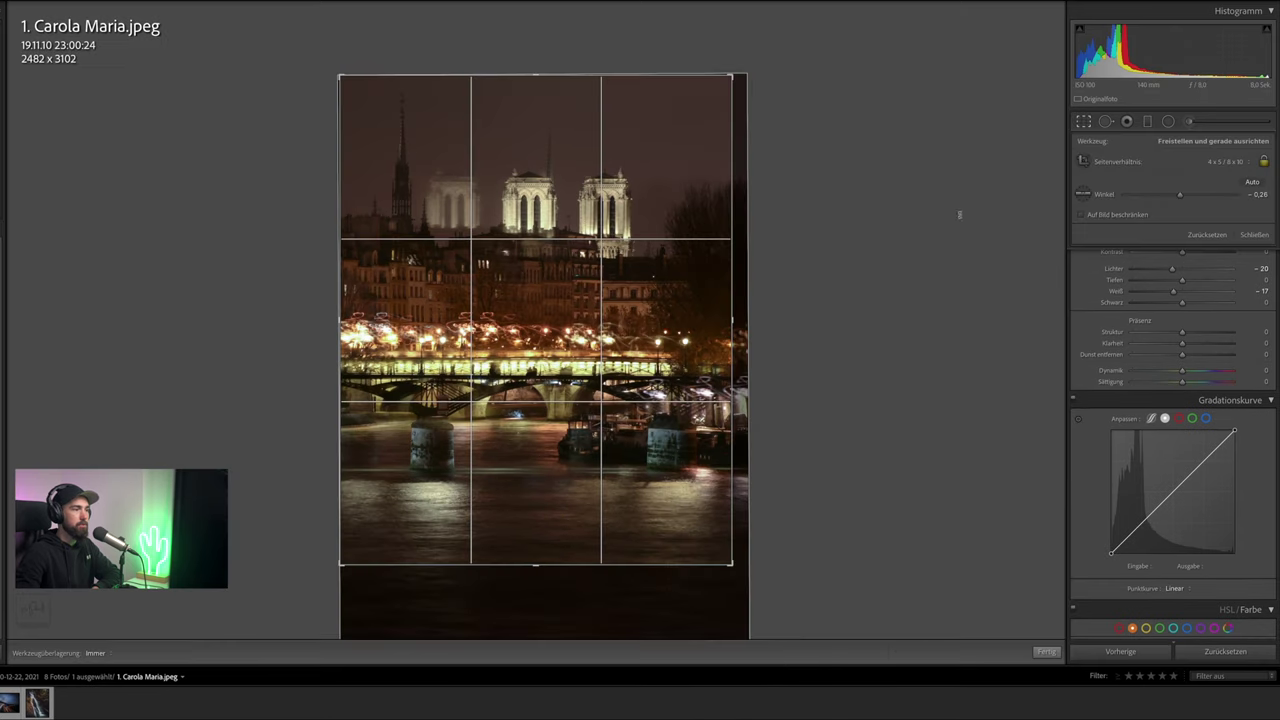
{"action": "left_click_drag", "start_coordinate": [959, 214], "coordinate": [931, 229]}
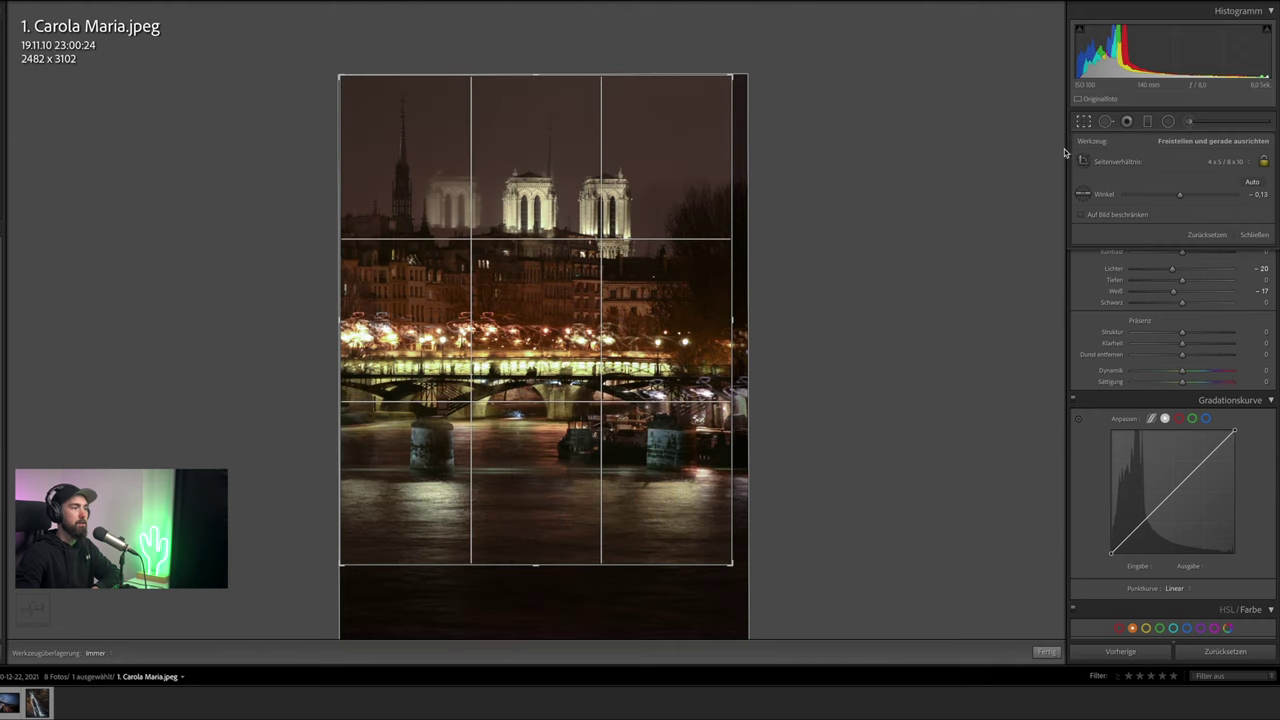
{"action": "left_click", "coordinate": [1084, 123]}
{"action": "left_click", "coordinate": [1084, 122]}
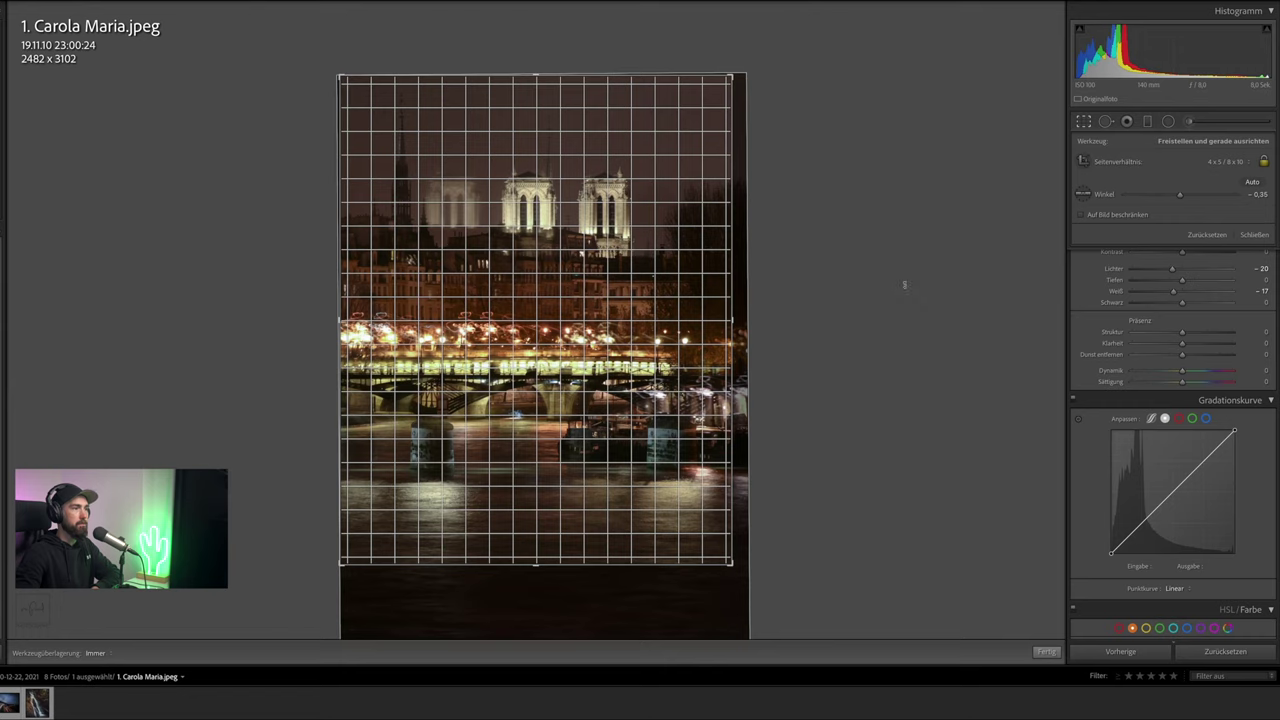
{"action": "left_click_drag", "start_coordinate": [904, 285], "coordinate": [904, 281]}
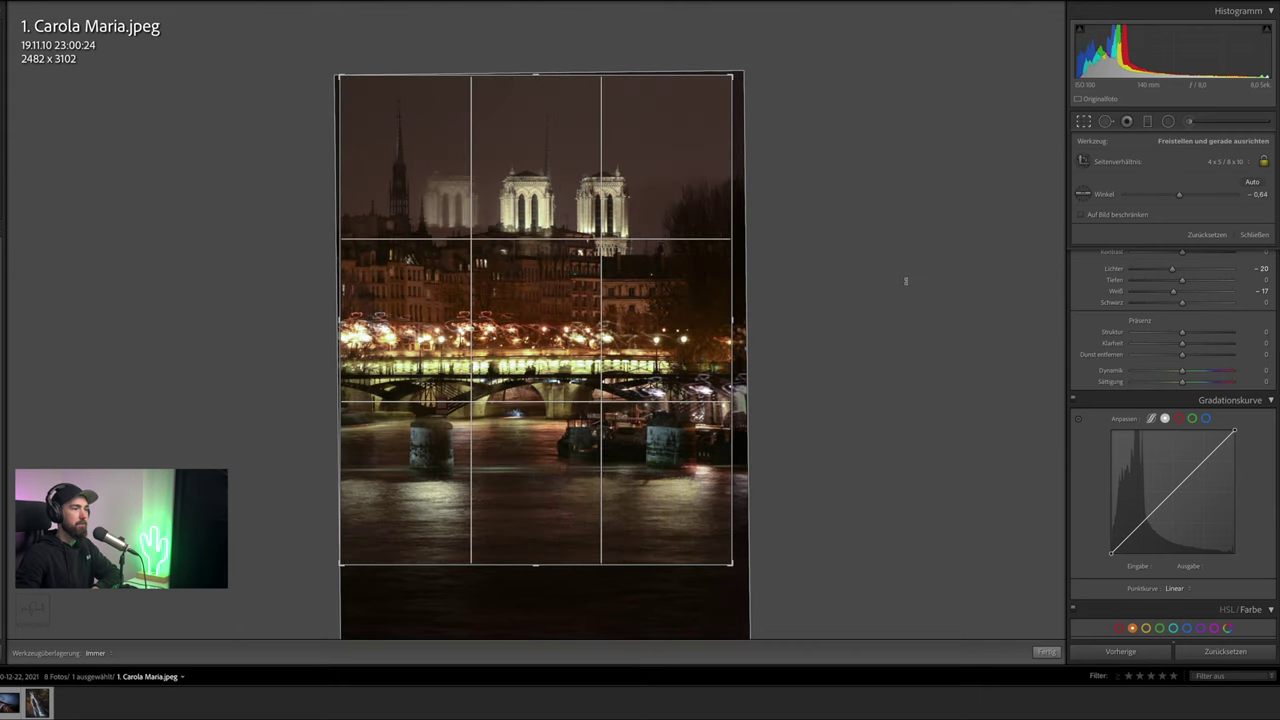
{"action": "key", "text": "Return"}
Apply automatic Upright perspective correction to the night photo
{"action": "scroll", "coordinate": [1130, 367], "scroll_direction": "down", "scroll_amount": 5}
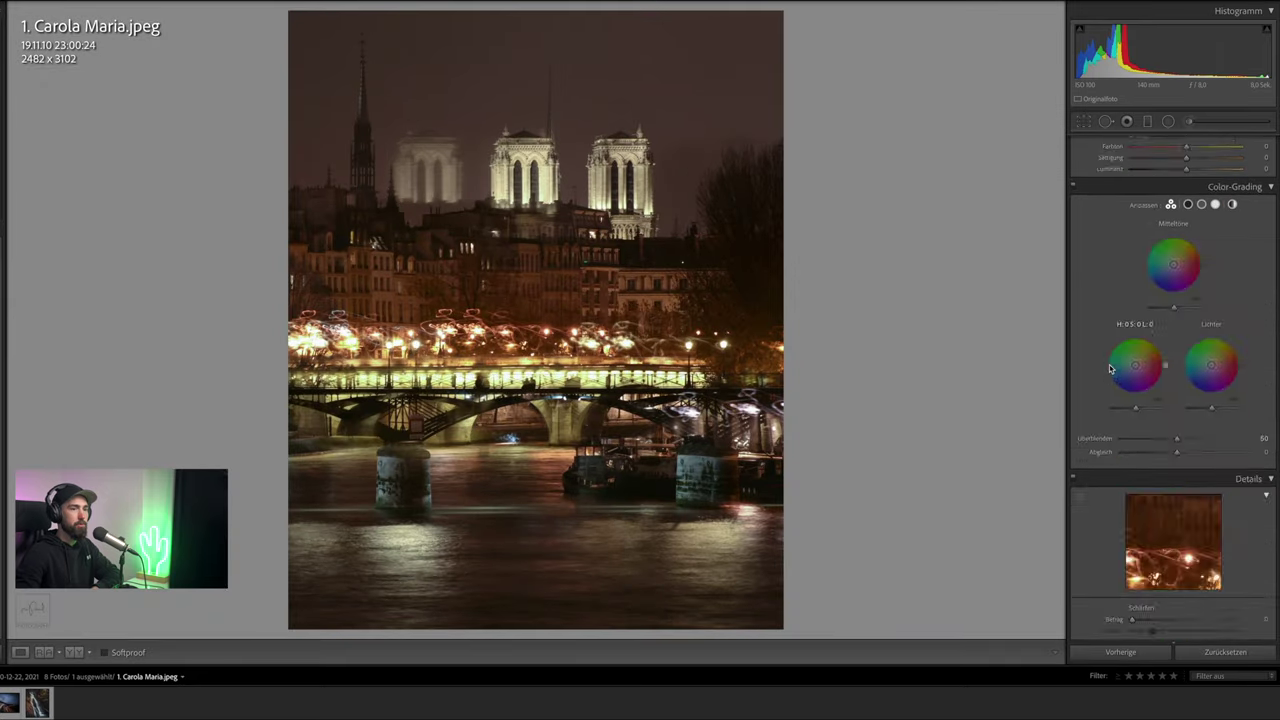
{"action": "scroll", "coordinate": [1130, 367], "scroll_direction": "down", "scroll_amount": 5}
{"action": "scroll", "coordinate": [1140, 369], "scroll_direction": "down", "scroll_amount": 5}
{"action": "scroll", "coordinate": [1149, 371], "scroll_direction": "down", "scroll_amount": 3}
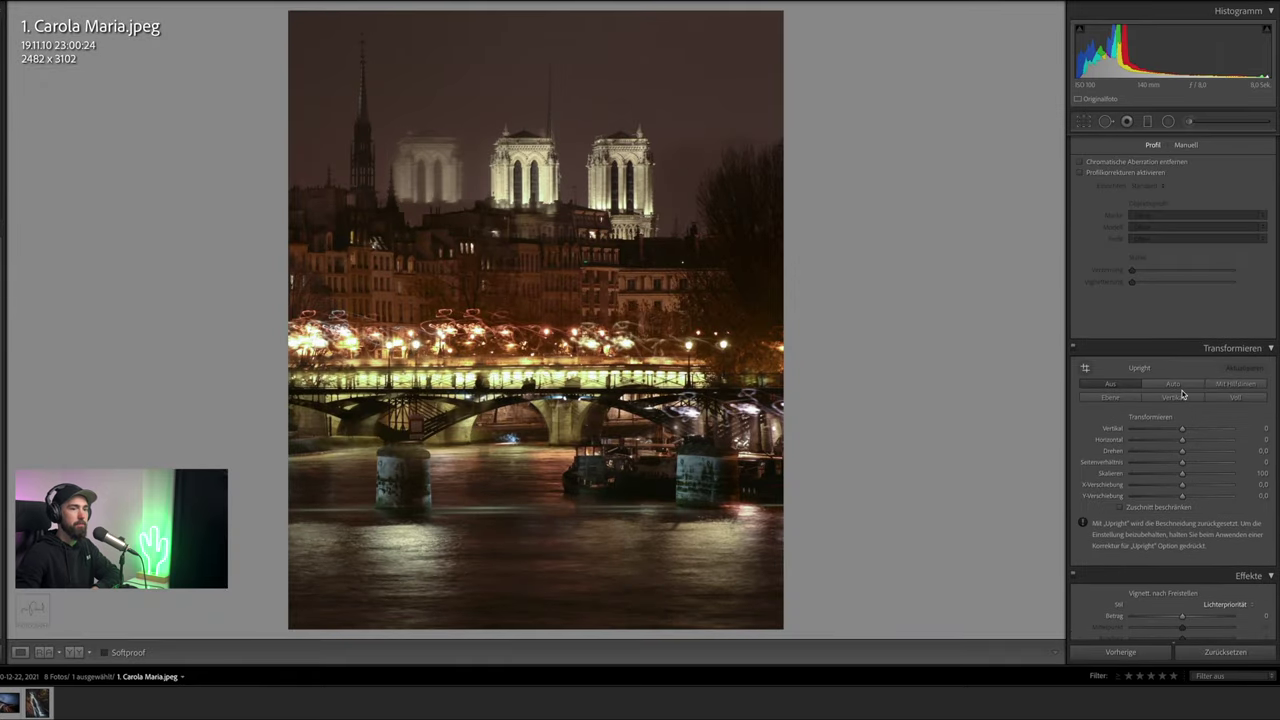
{"action": "left_click", "coordinate": [1177, 386]}
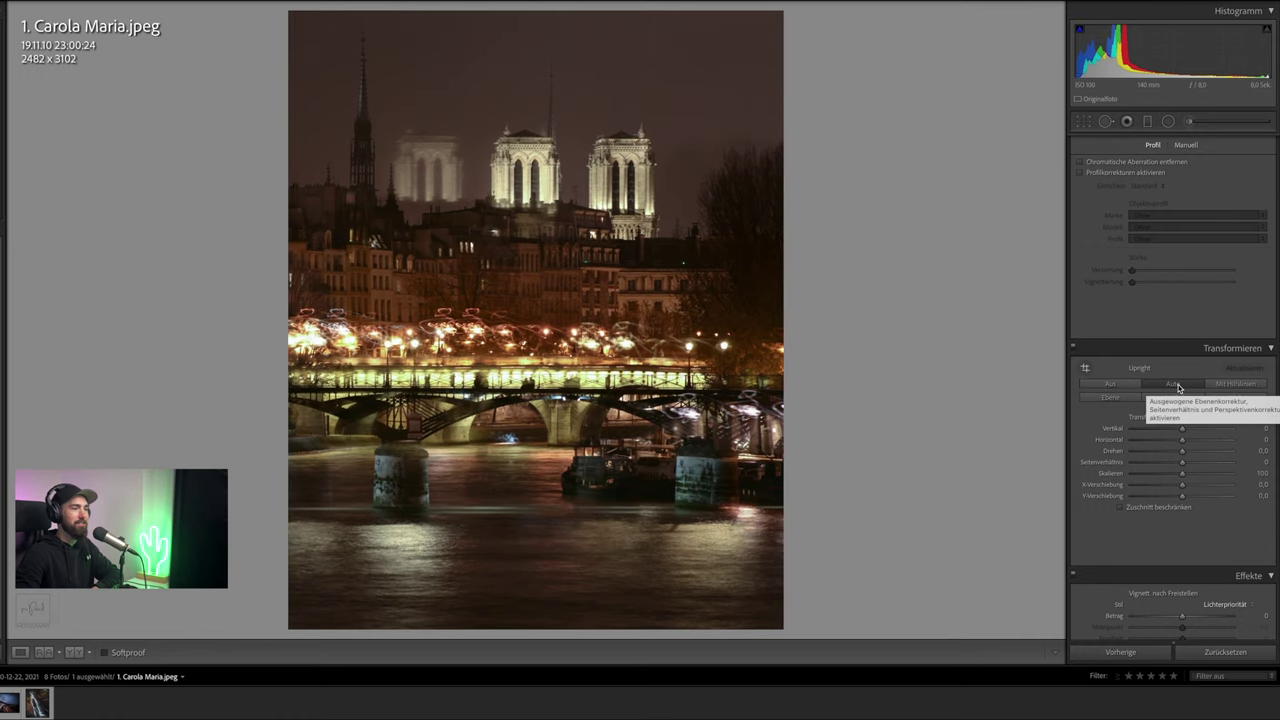
Commit the 4x5 crop and return to the Basic panel settings
{"action": "left_click", "coordinate": [1084, 121]}
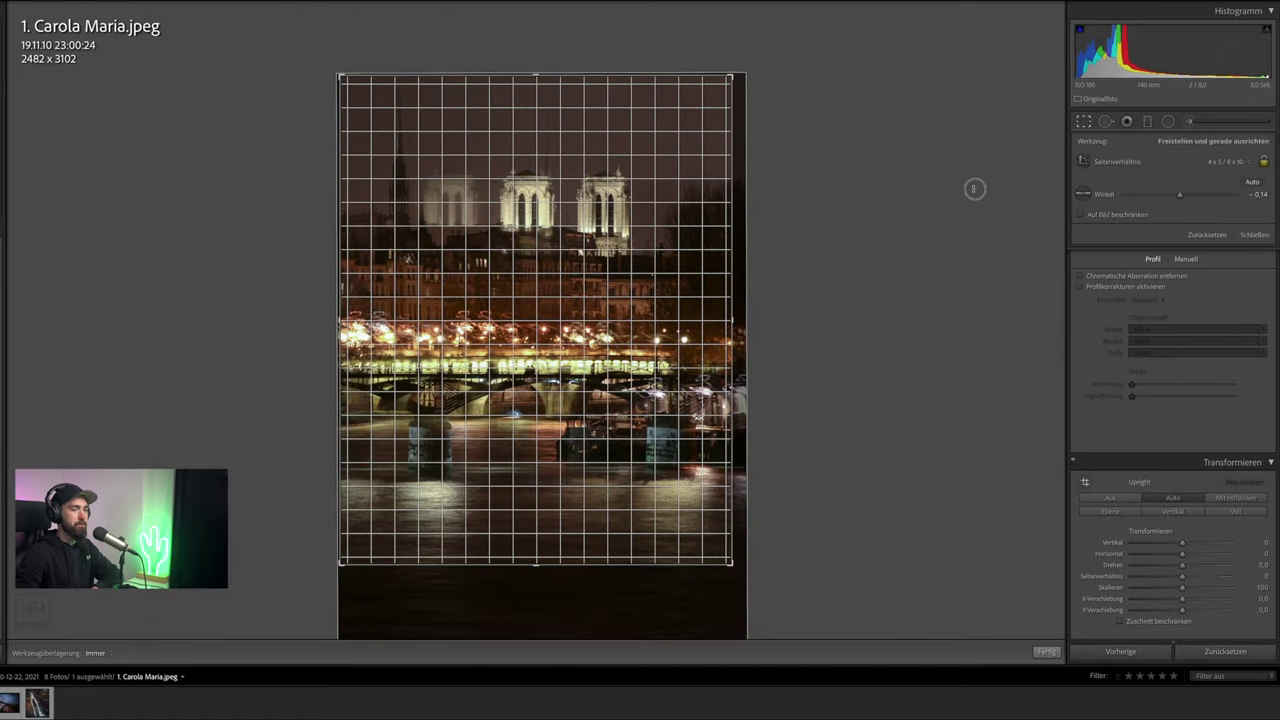
{"action": "key", "text": "Return"}
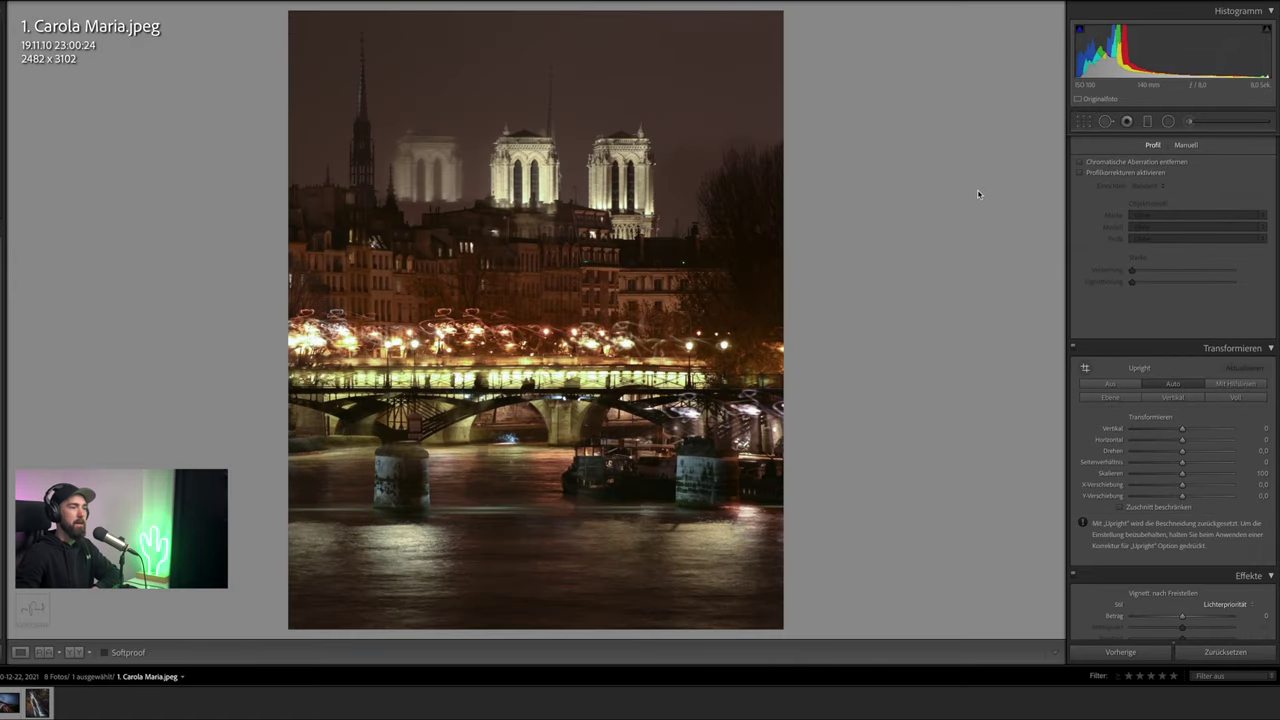
{"action": "scroll", "coordinate": [1166, 323], "scroll_direction": "up", "scroll_amount": 3}
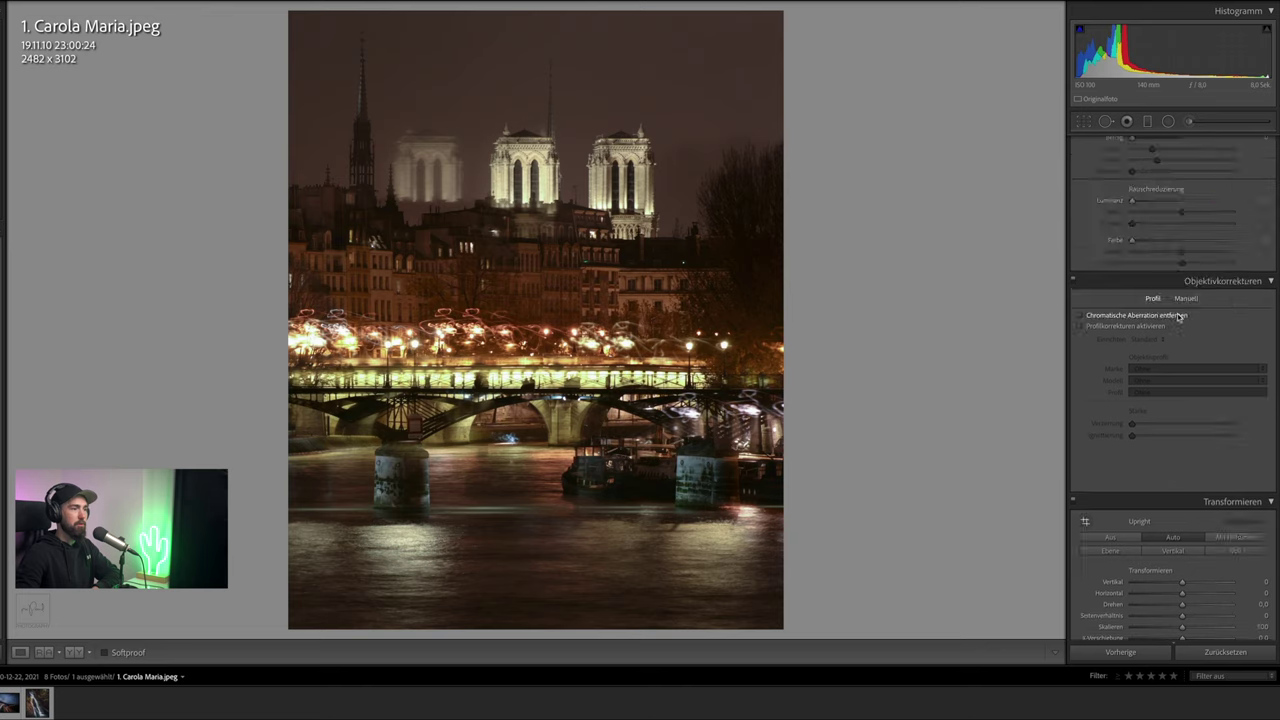
{"action": "scroll", "coordinate": [1170, 320], "scroll_direction": "up", "scroll_amount": 5}
{"action": "scroll", "coordinate": [1177, 316], "scroll_direction": "up", "scroll_amount": 3}
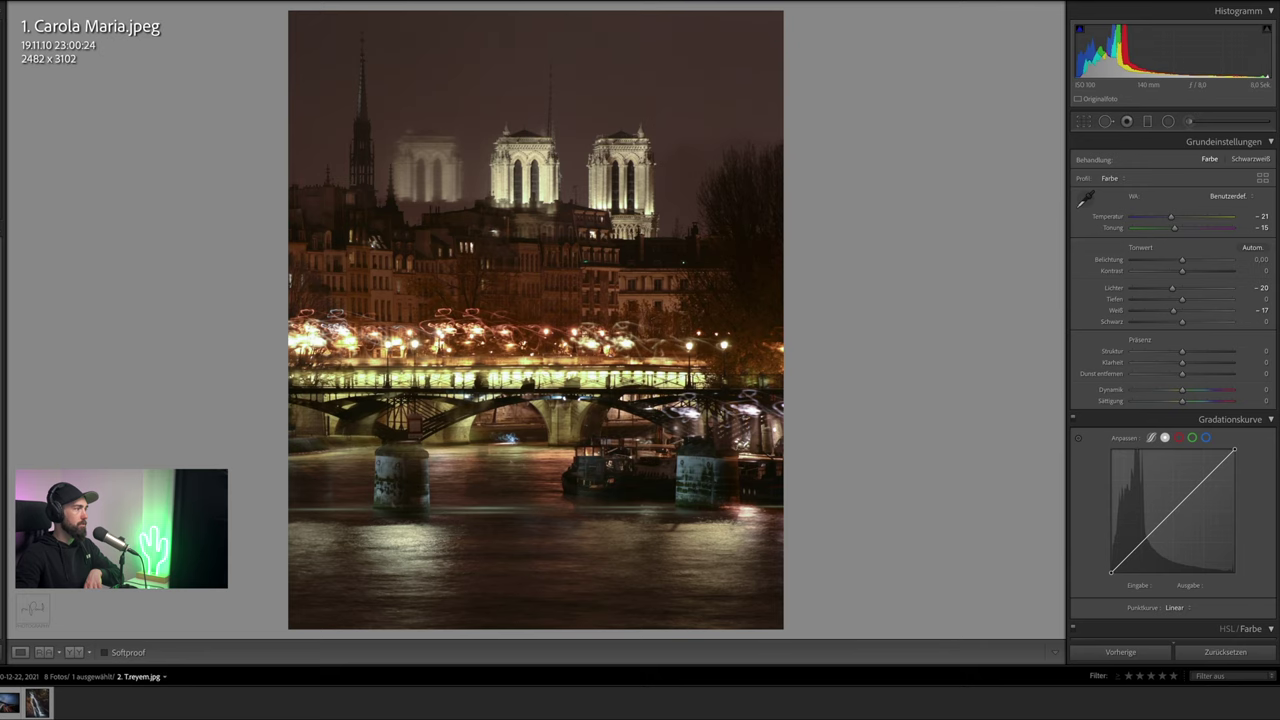
Open 2. Treyem.jpg from the filmstrip in Develop
{"action": "left_click", "coordinate": [36, 703]}
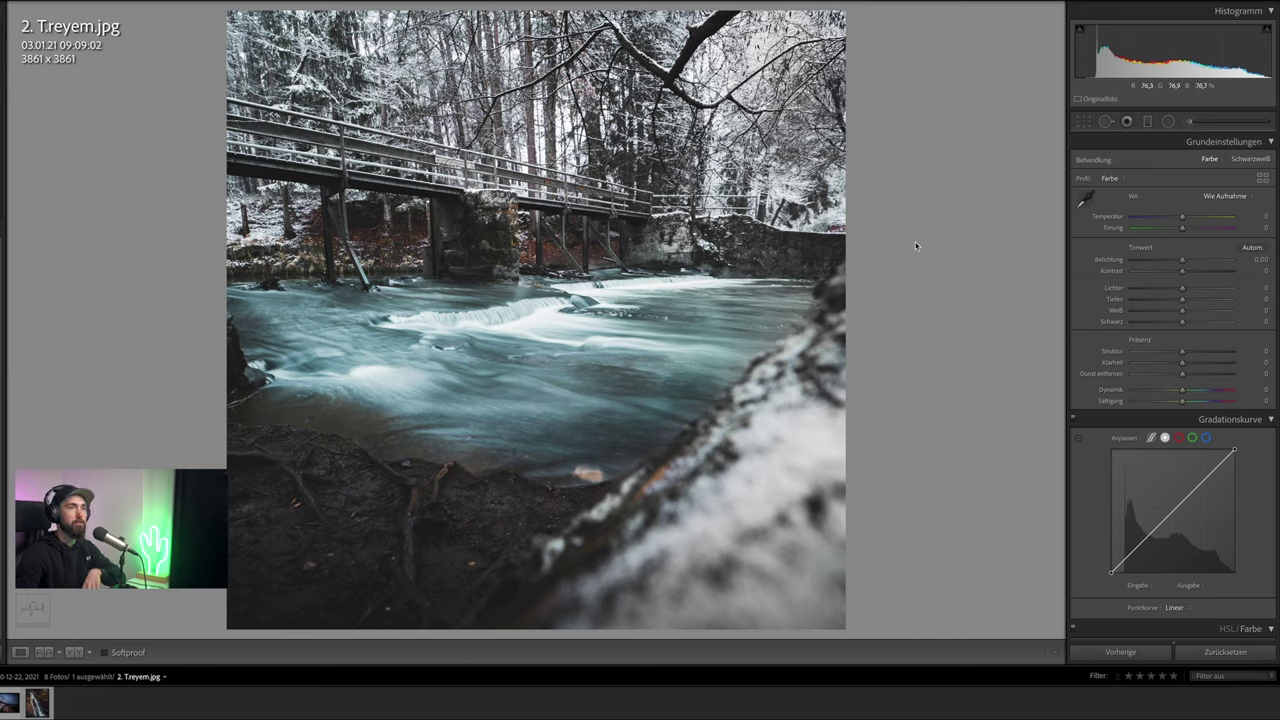
{"action": "left_click", "coordinate": [1082, 121]}
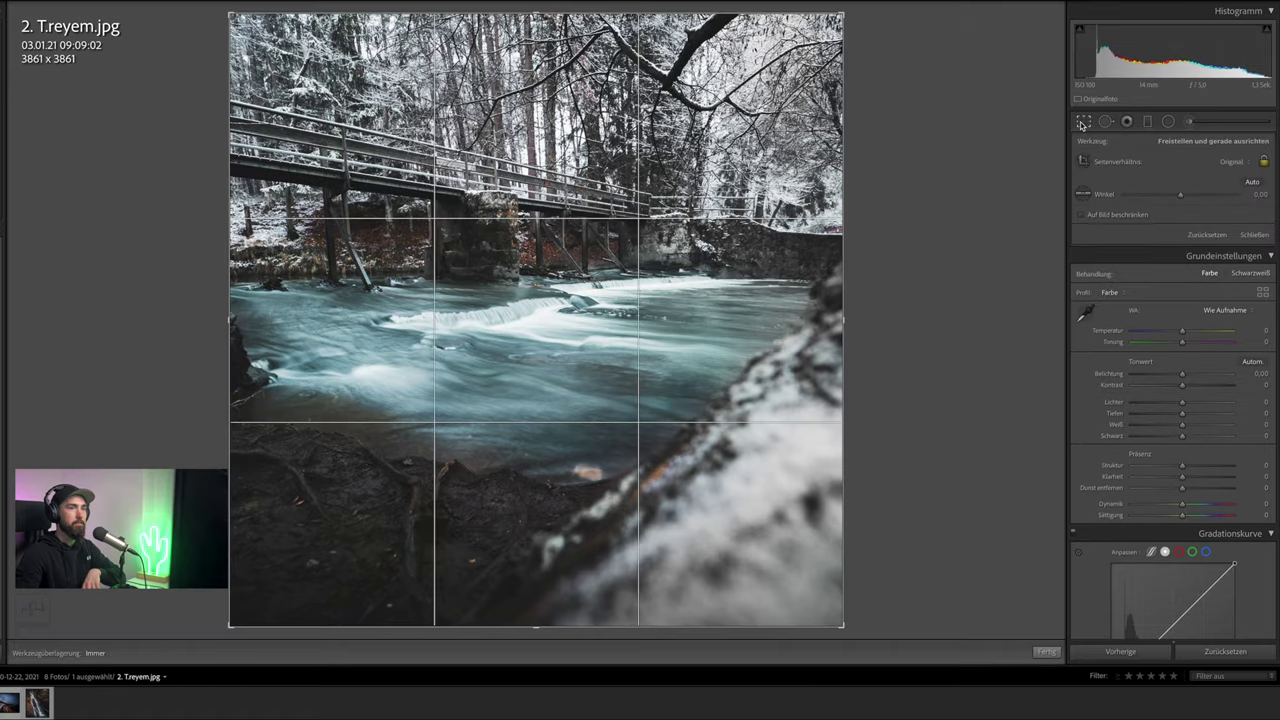
{"action": "left_click", "coordinate": [1239, 163]}
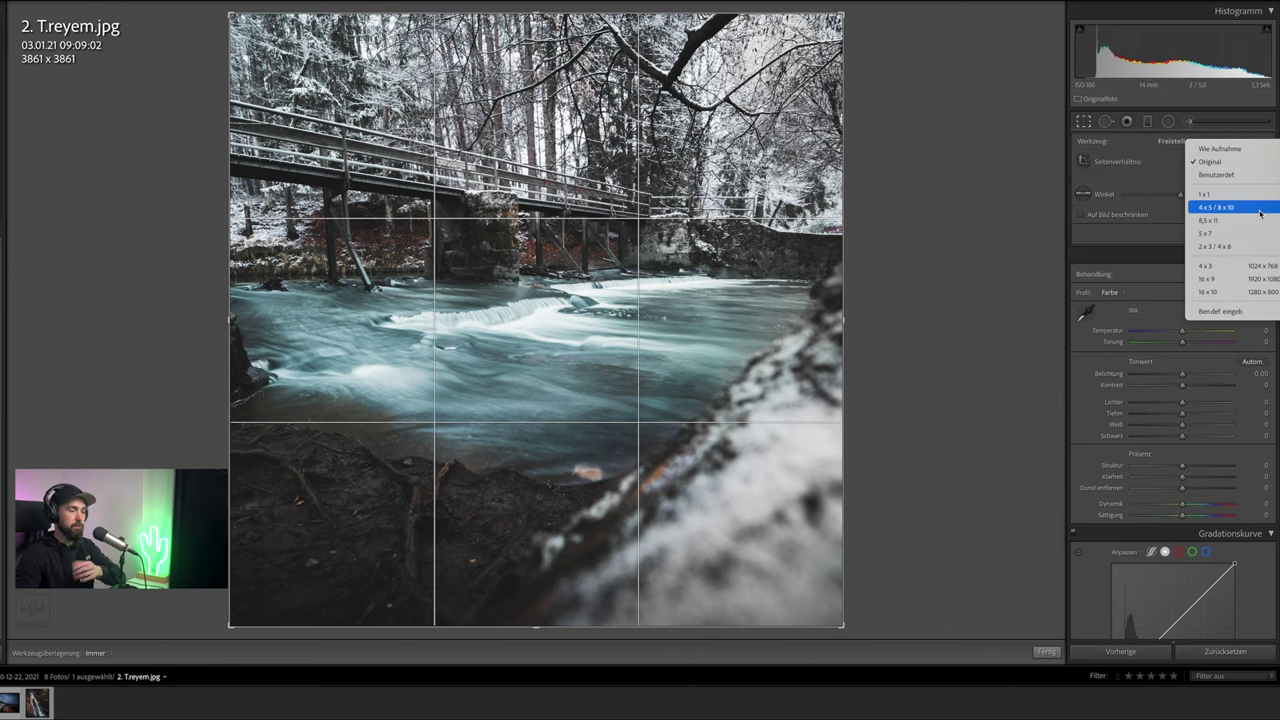
{"action": "left_click", "coordinate": [1259, 208]}
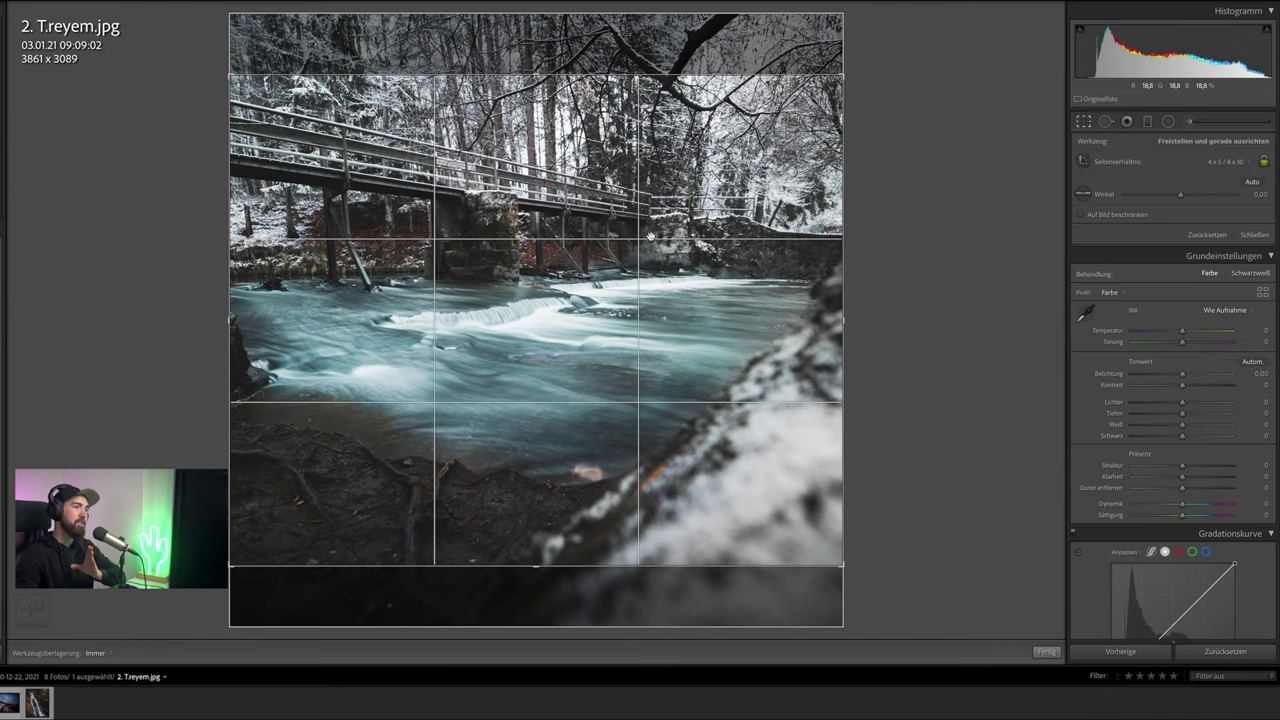
{"action": "left_click_drag", "start_coordinate": [690, 218], "coordinate": [688, 243]}
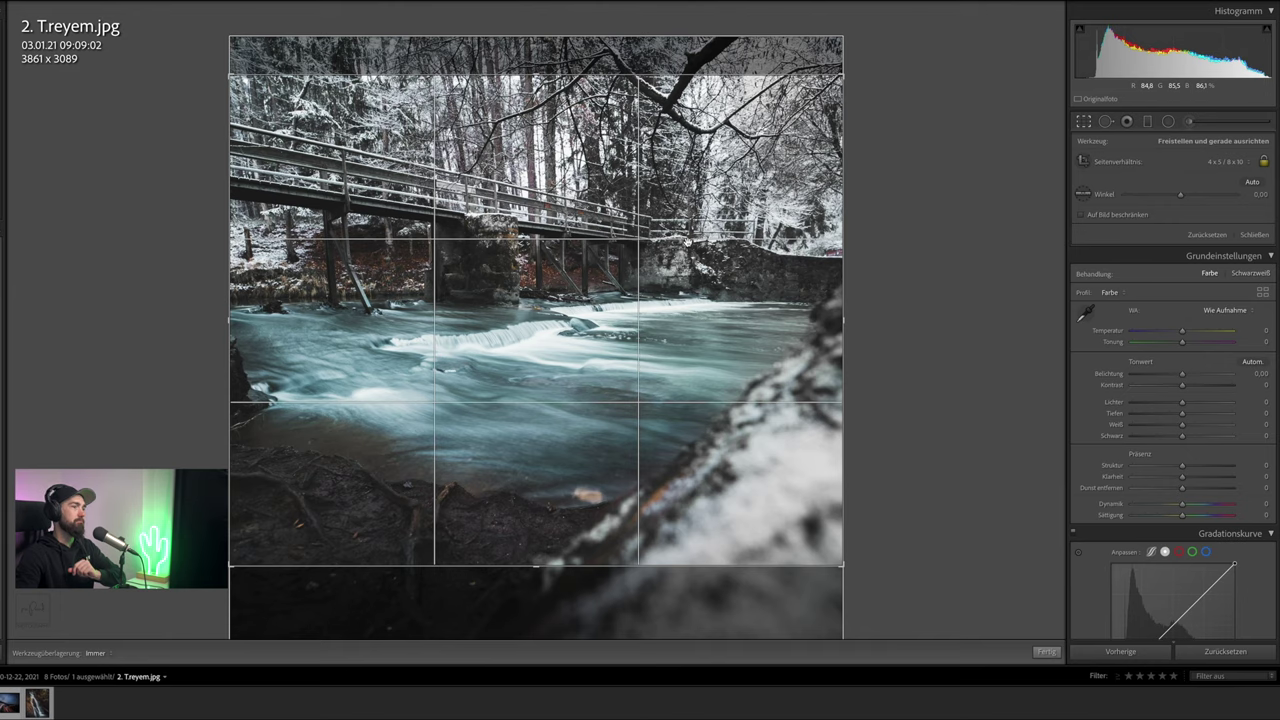
{"action": "key", "text": "Return"}
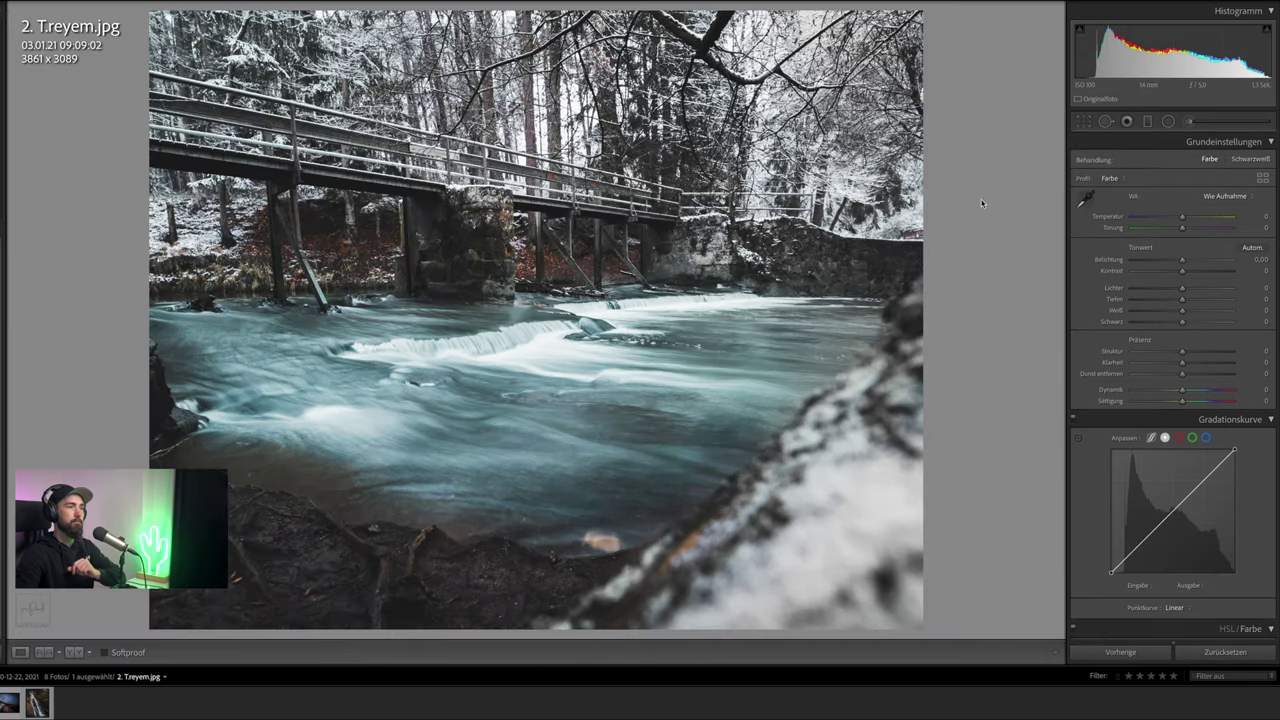
{"action": "key", "text": "ctrl+minus"}
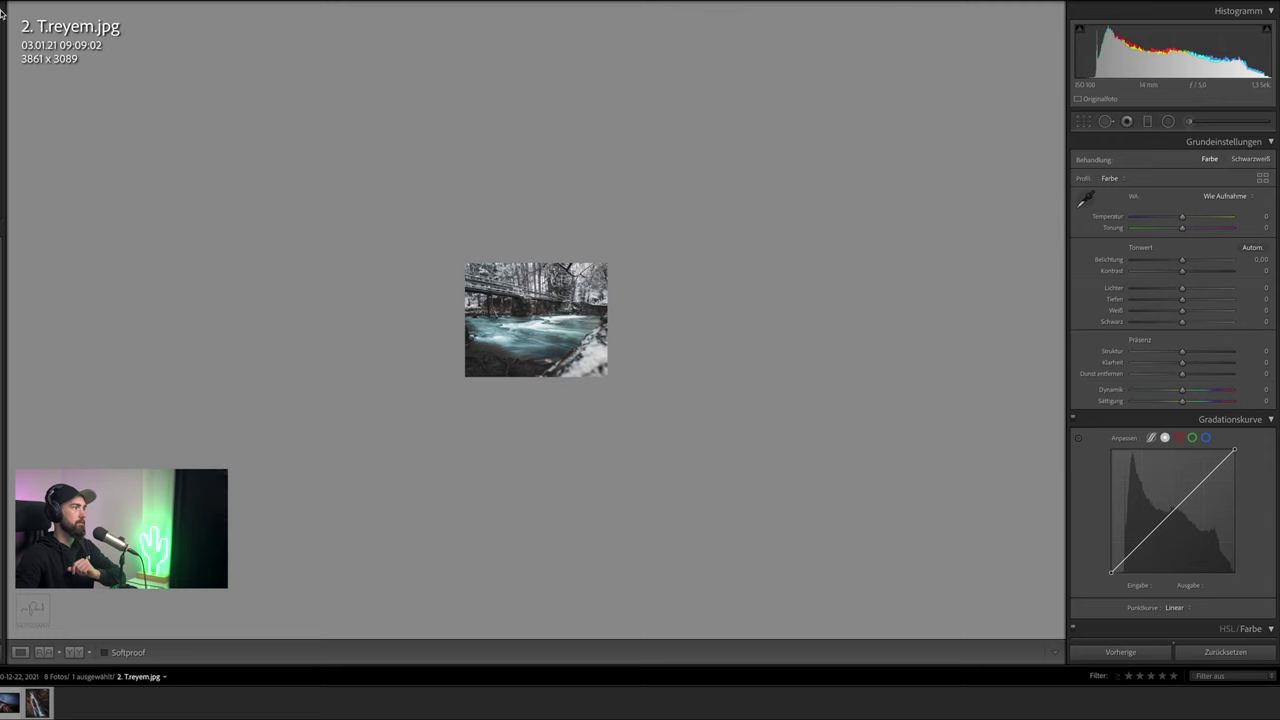
{"action": "key", "text": "ctrl+plus"}
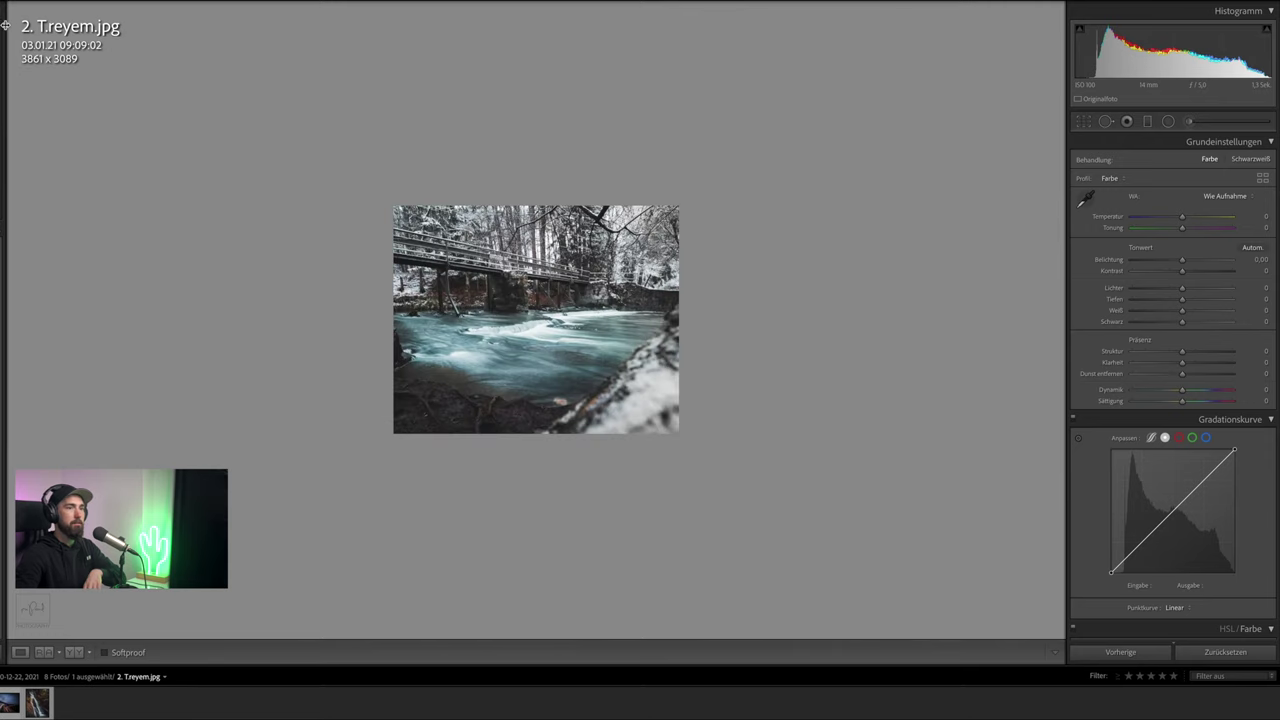
{"action": "left_click", "coordinate": [1084, 124]}
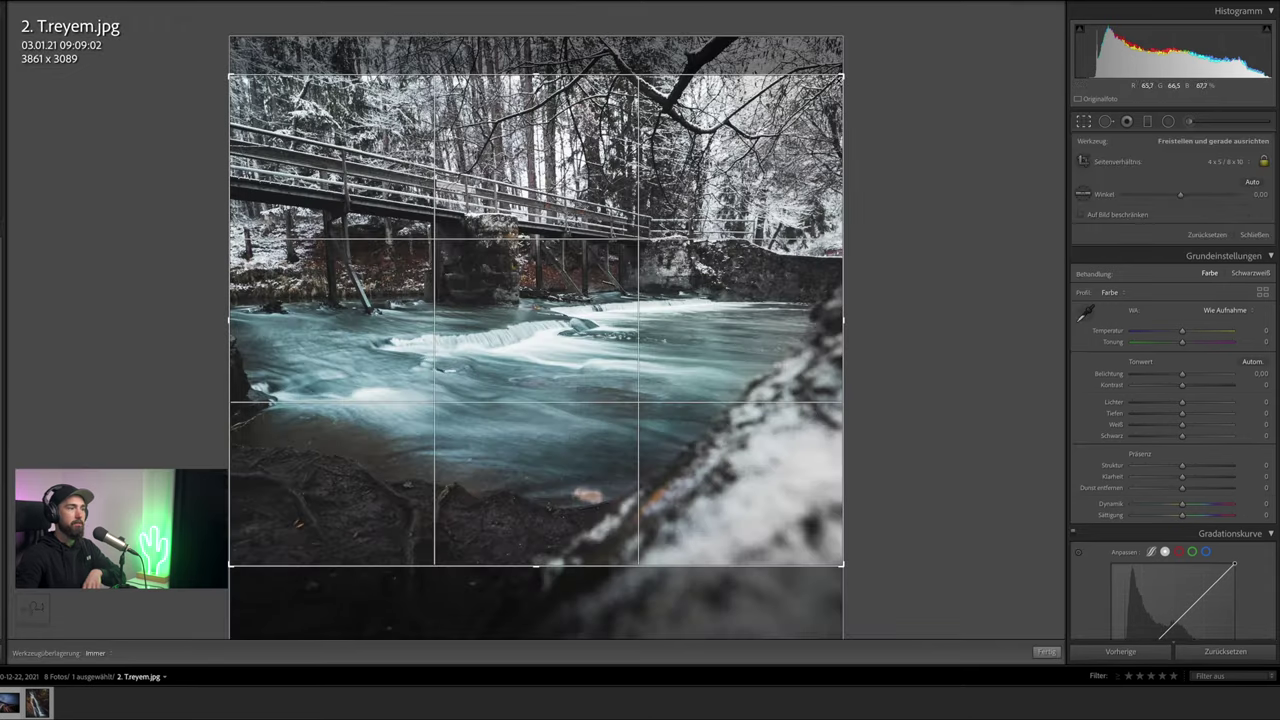
{"action": "left_click_drag", "start_coordinate": [842, 76], "coordinate": [748, 57]}
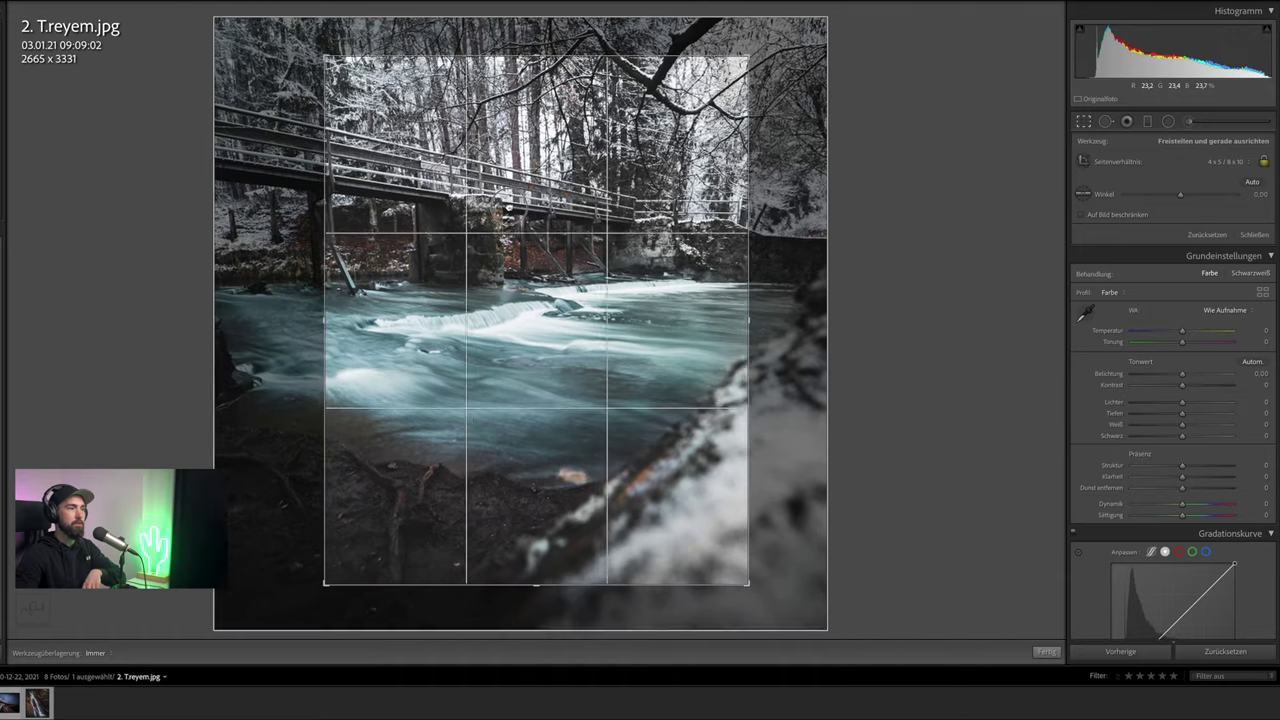
{"action": "left_click_drag", "start_coordinate": [509, 207], "coordinate": [483, 218]}
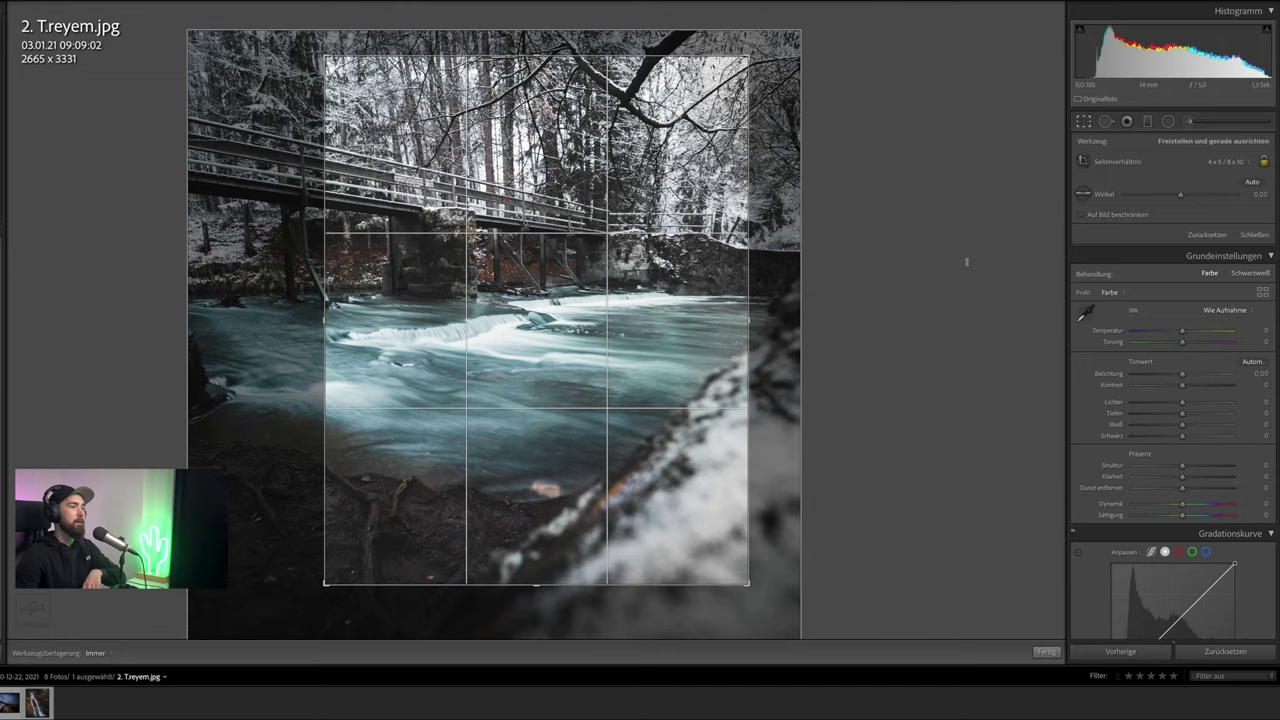
{"action": "key", "text": "Return"}
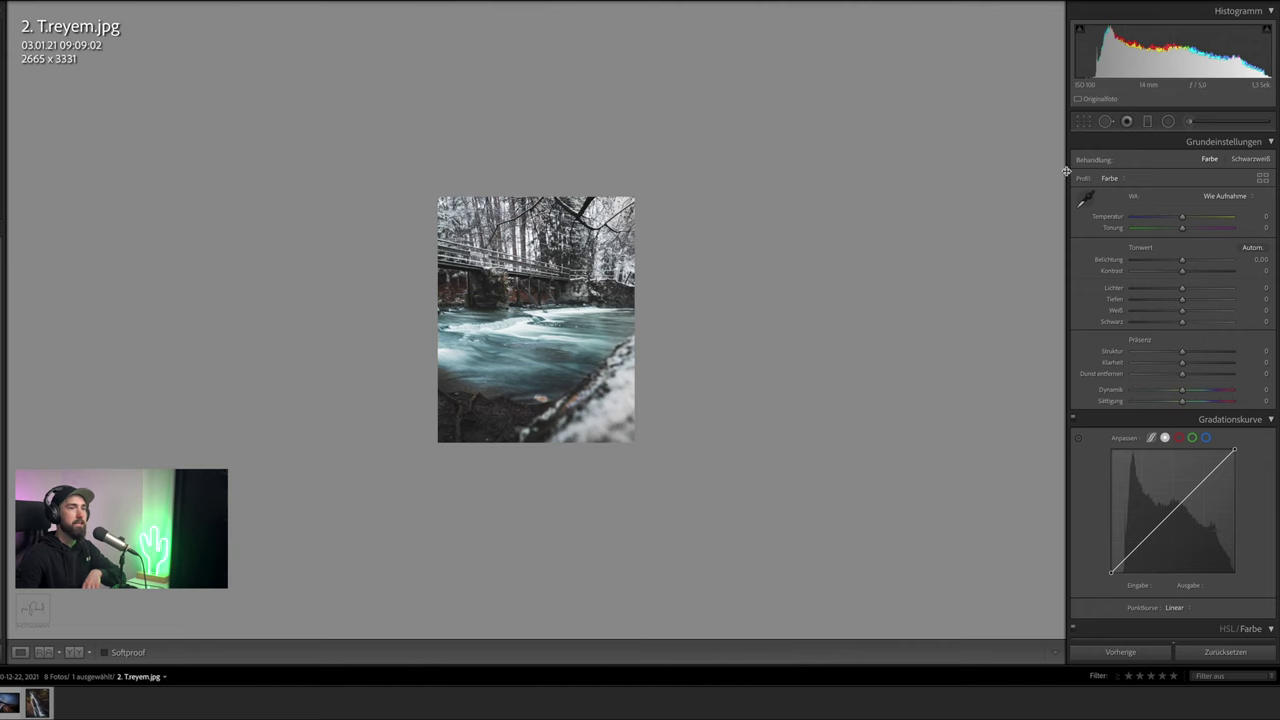
{"action": "left_click", "coordinate": [1084, 121]}
{"action": "left_click", "coordinate": [1220, 162]}
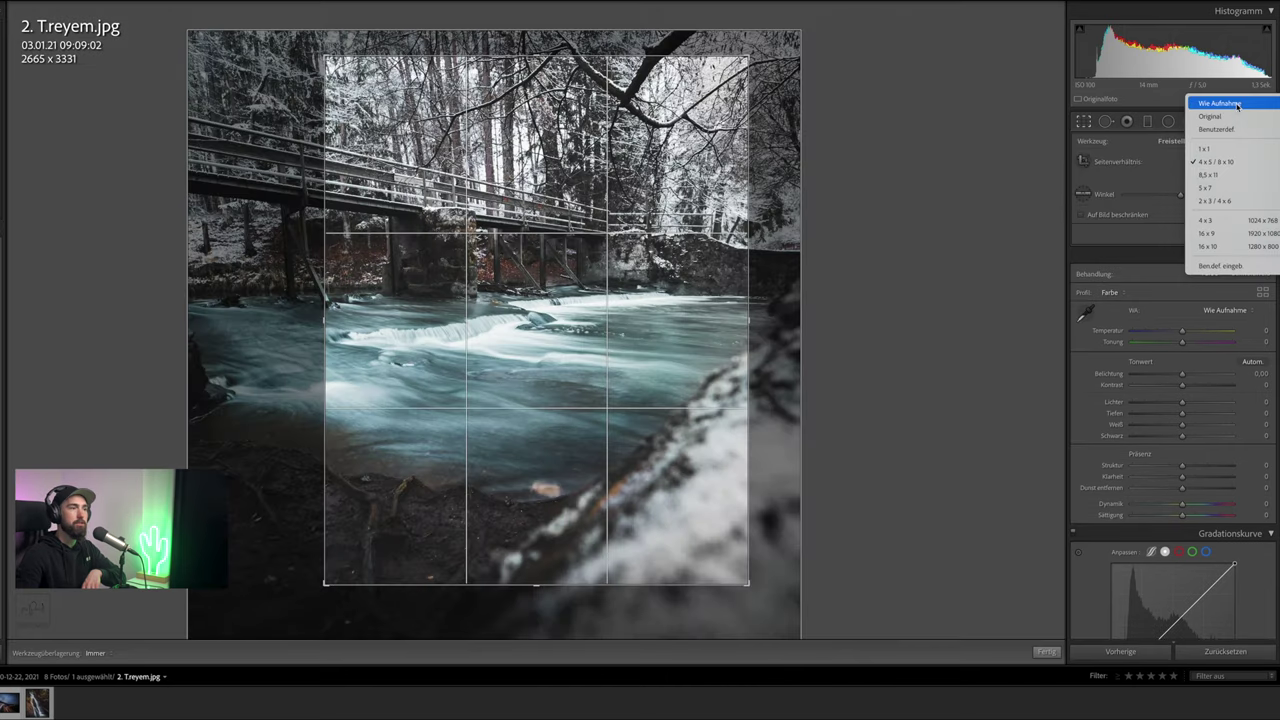
{"action": "left_click", "coordinate": [1238, 106]}
{"action": "left_click", "coordinate": [1084, 121]}
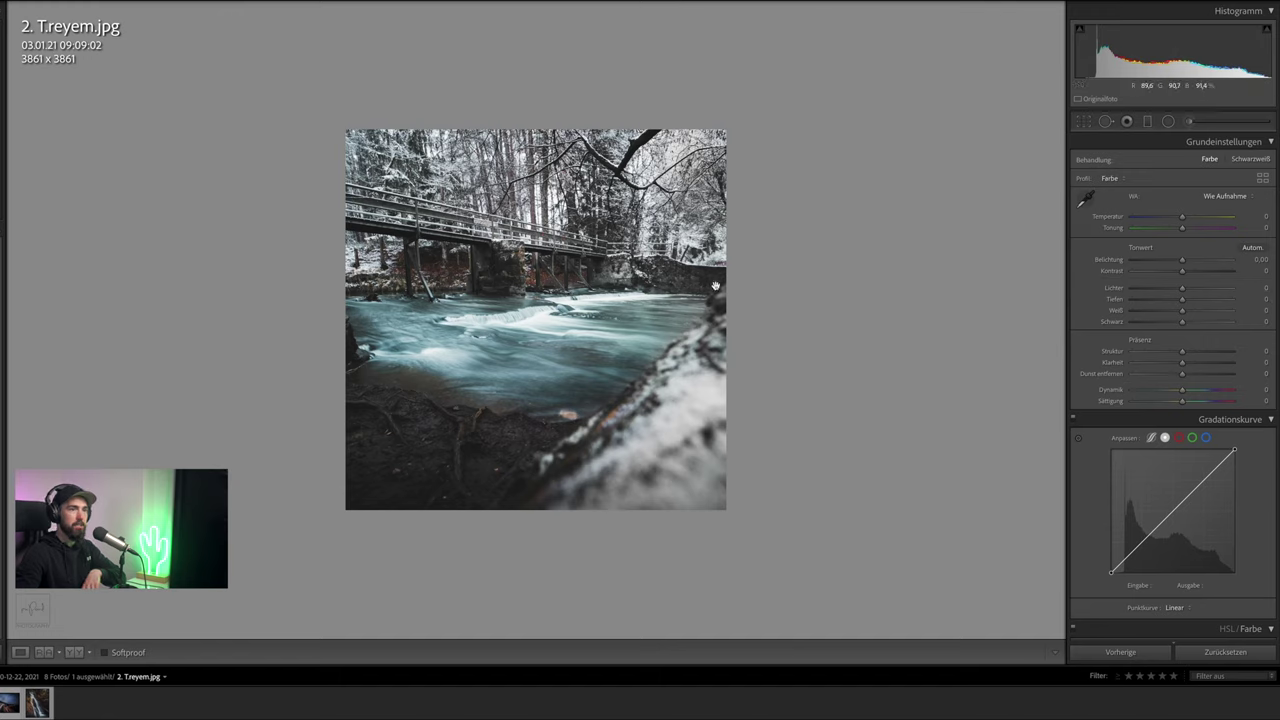
Set Highlights and Whites to -1, Blacks to -5 and Exposure to +0.10
{"action": "left_click_drag", "start_coordinate": [1182, 288], "coordinate": [1179, 290]}
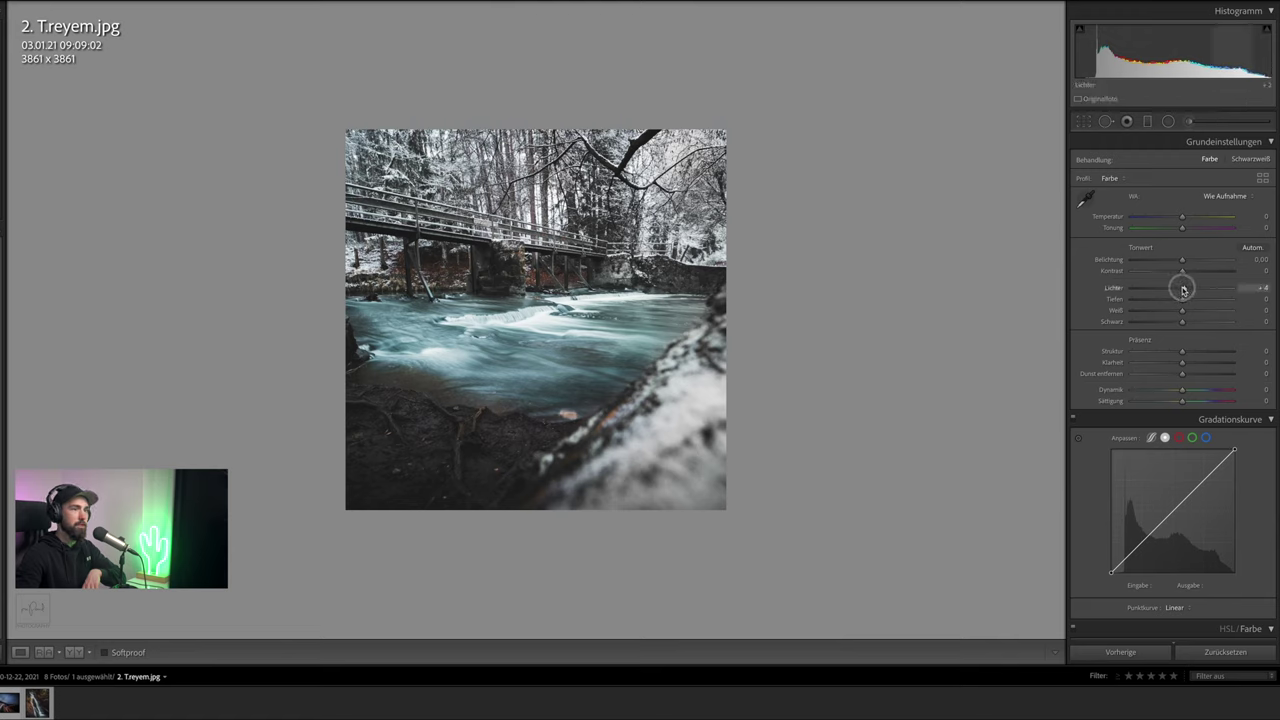
{"action": "left_click_drag", "start_coordinate": [1179, 290], "coordinate": [1189, 290]}
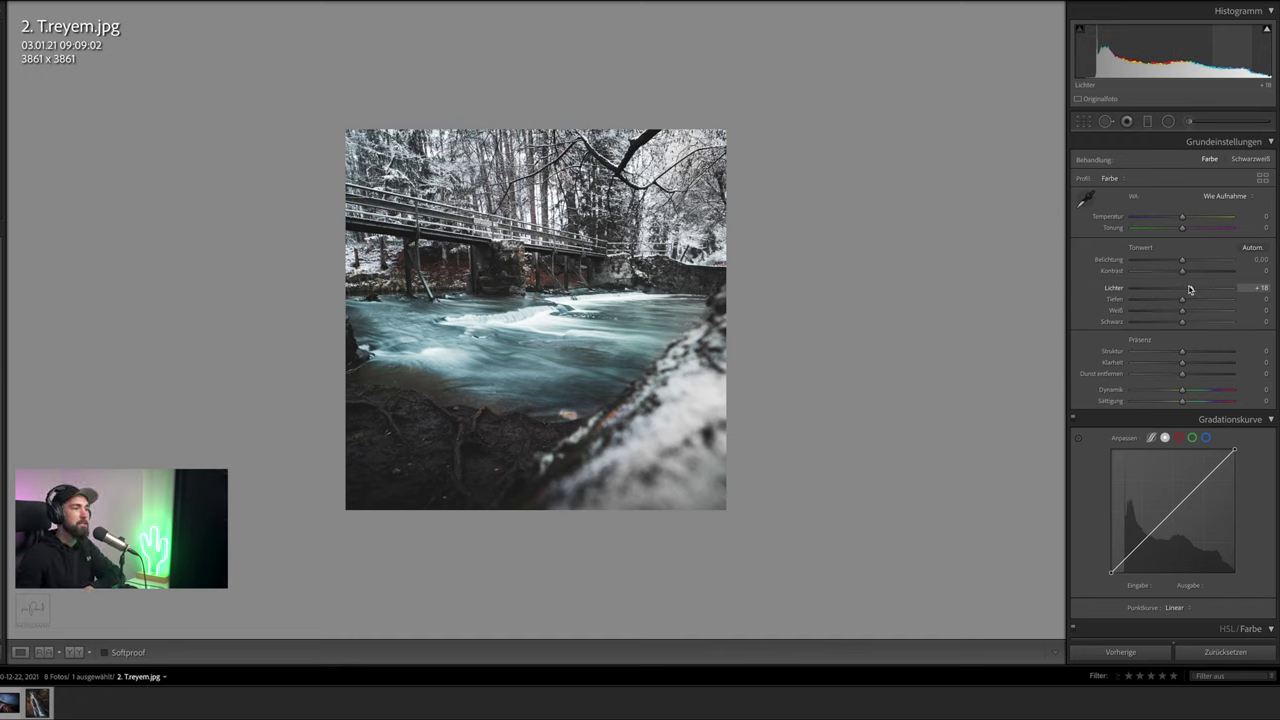
{"action": "left_click", "coordinate": [1189, 290]}
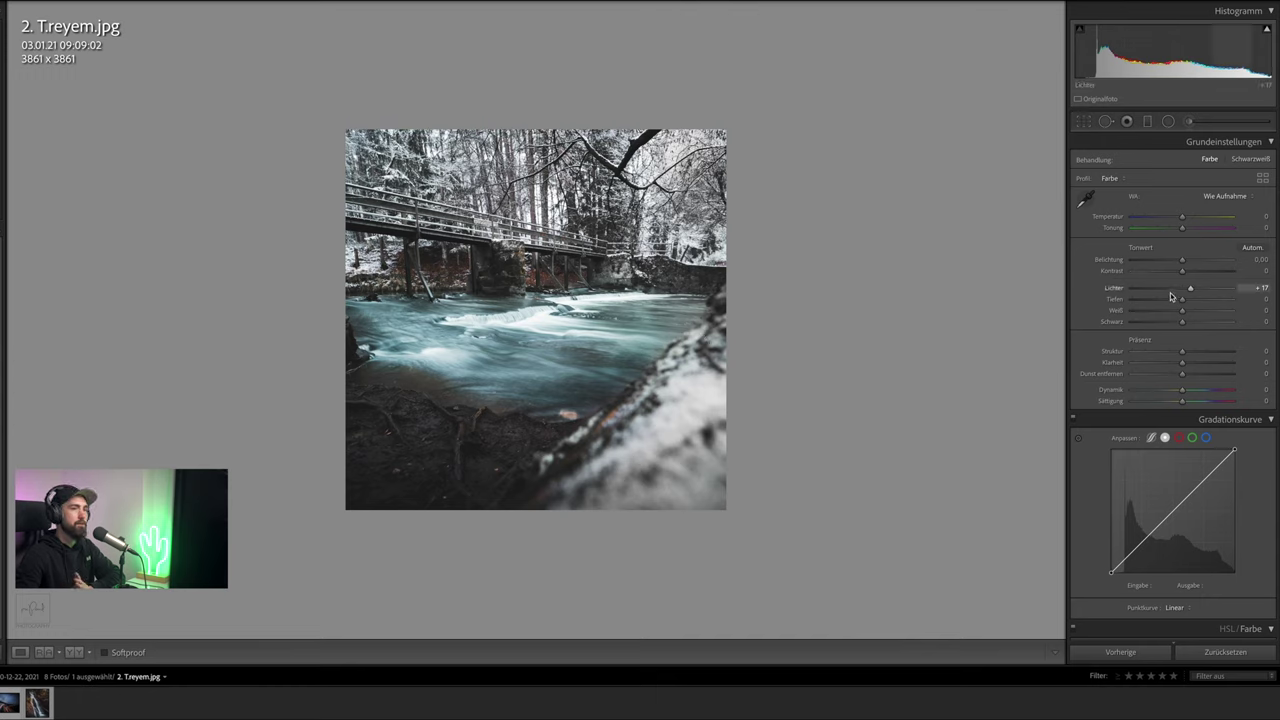
{"action": "left_click_drag", "start_coordinate": [1182, 310], "coordinate": [1183, 314]}
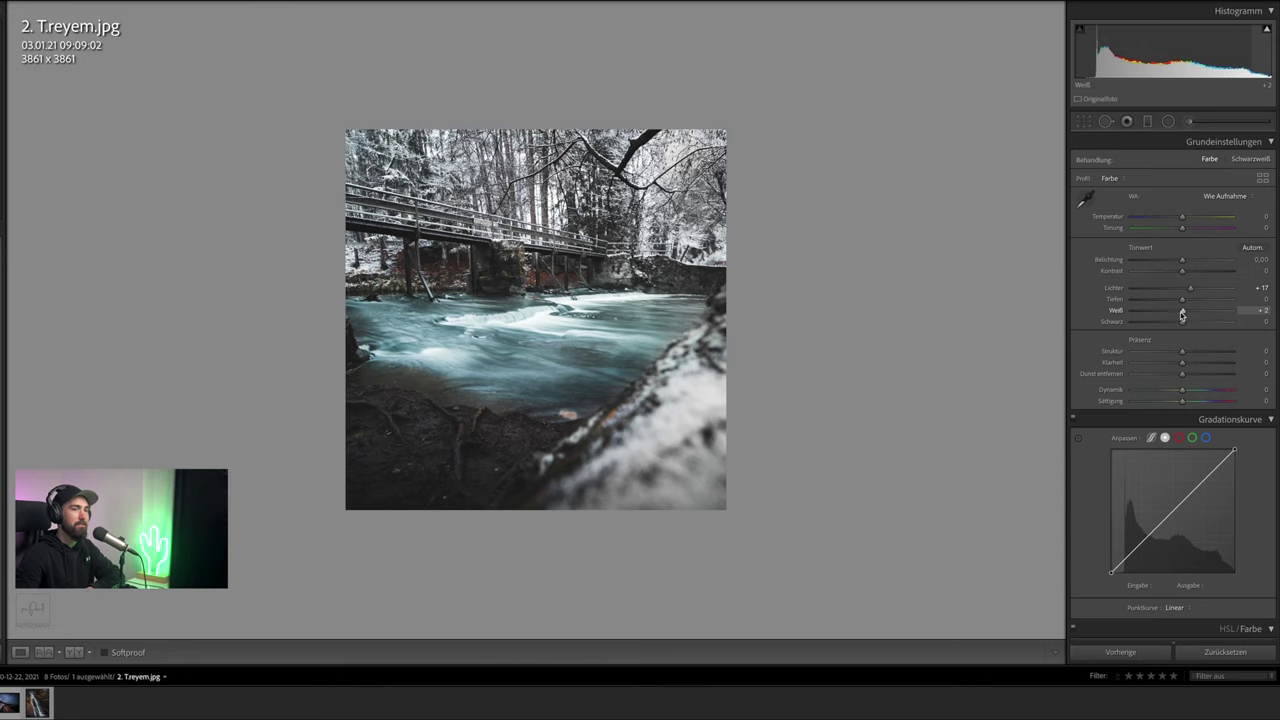
{"action": "left_click_drag", "start_coordinate": [1182, 314], "coordinate": [1180, 311]}
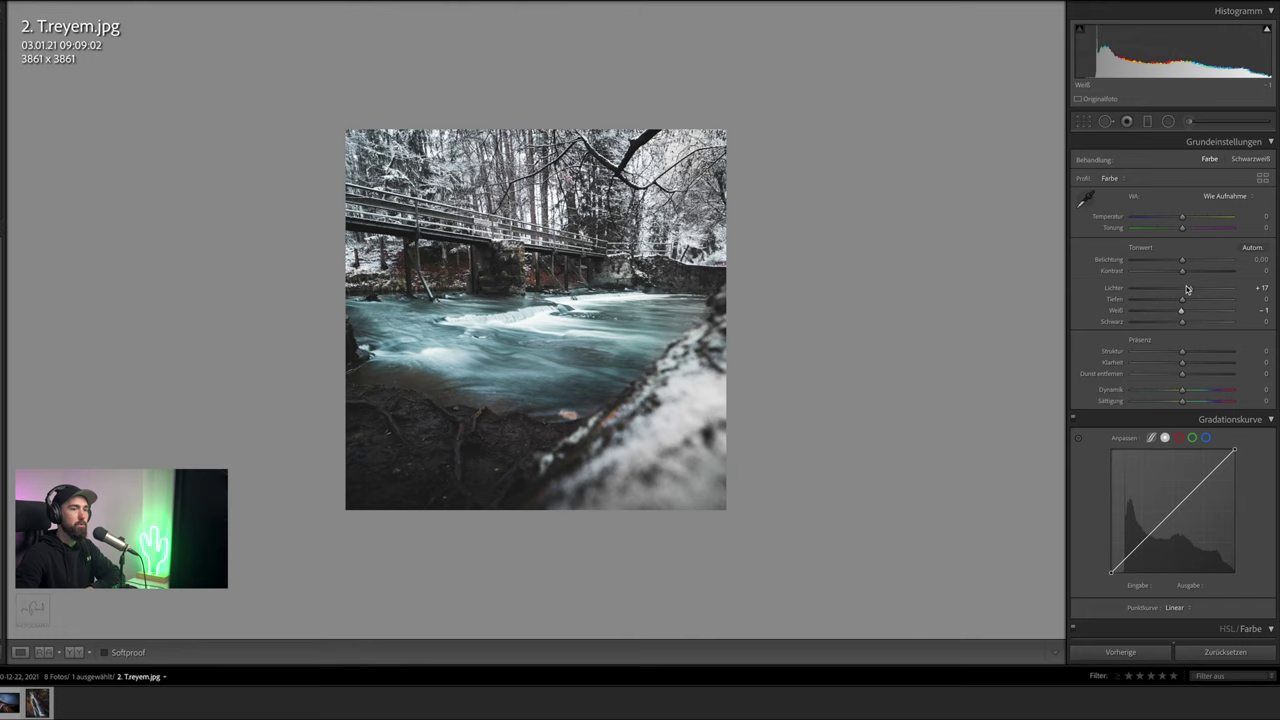
{"action": "left_click_drag", "start_coordinate": [1183, 326], "coordinate": [1181, 325]}
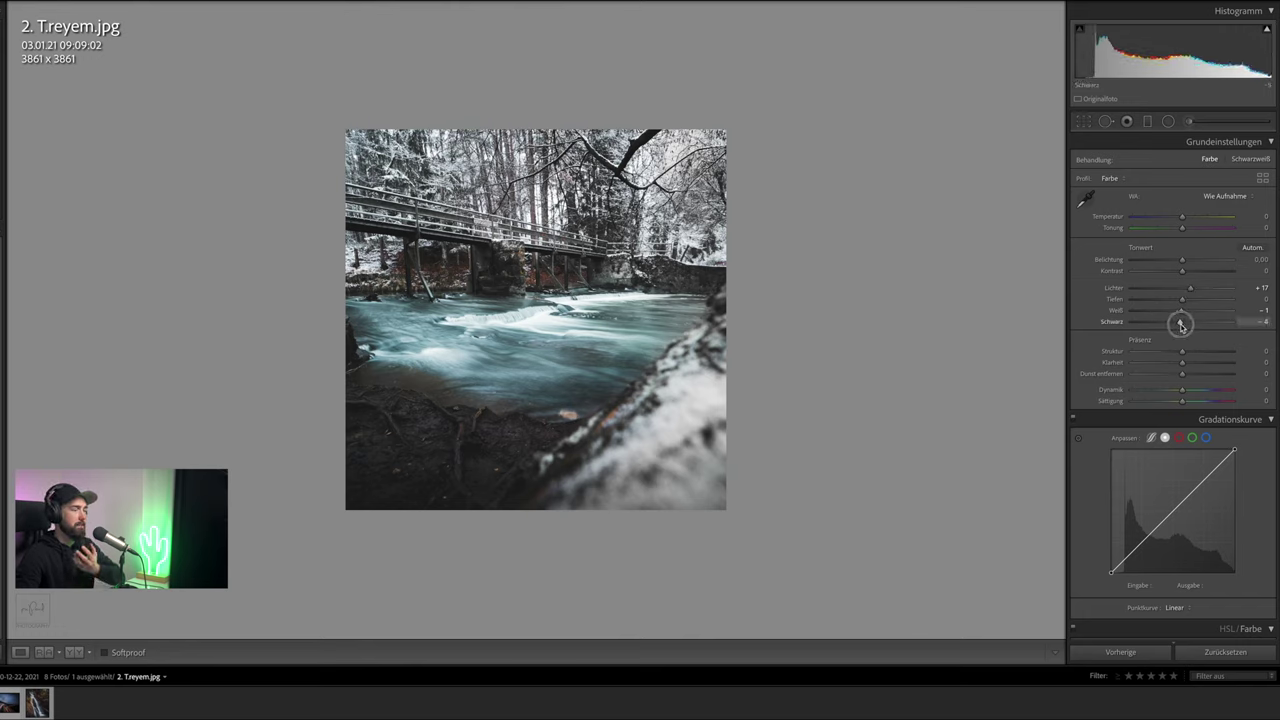
{"action": "left_click_drag", "start_coordinate": [1180, 326], "coordinate": [1181, 322]}
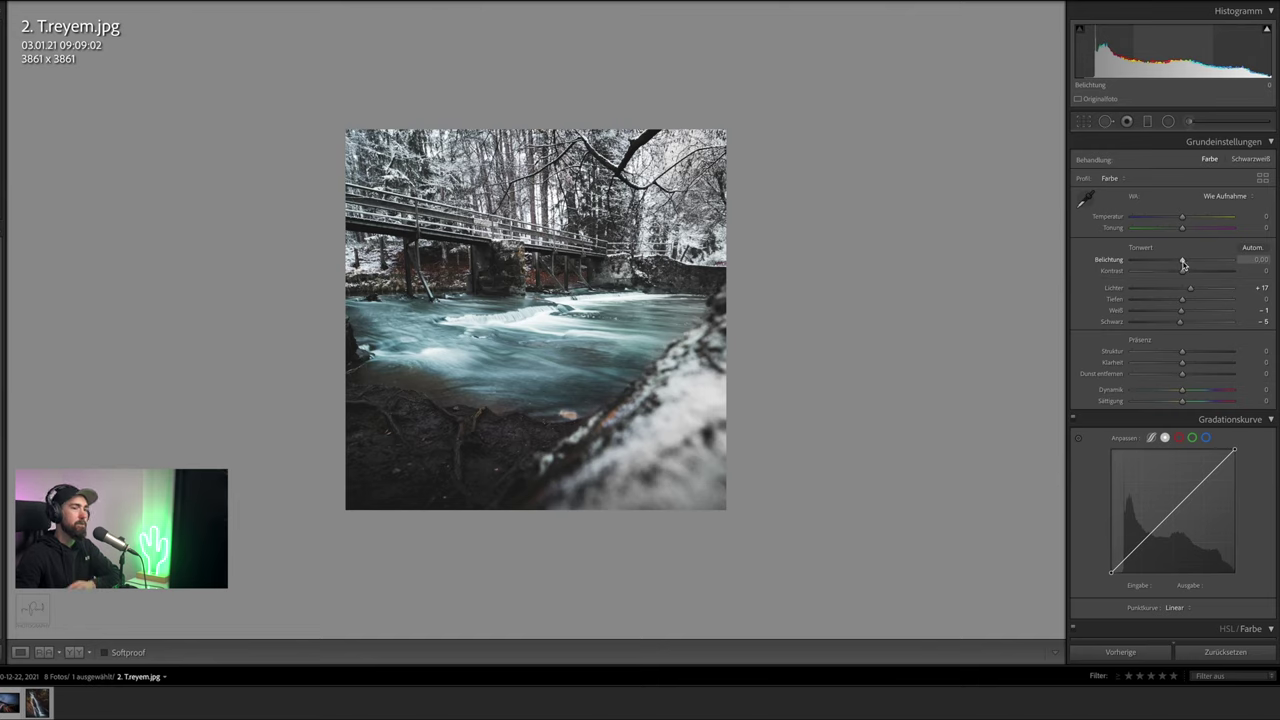
{"action": "left_click_drag", "start_coordinate": [1182, 264], "coordinate": [1181, 289]}
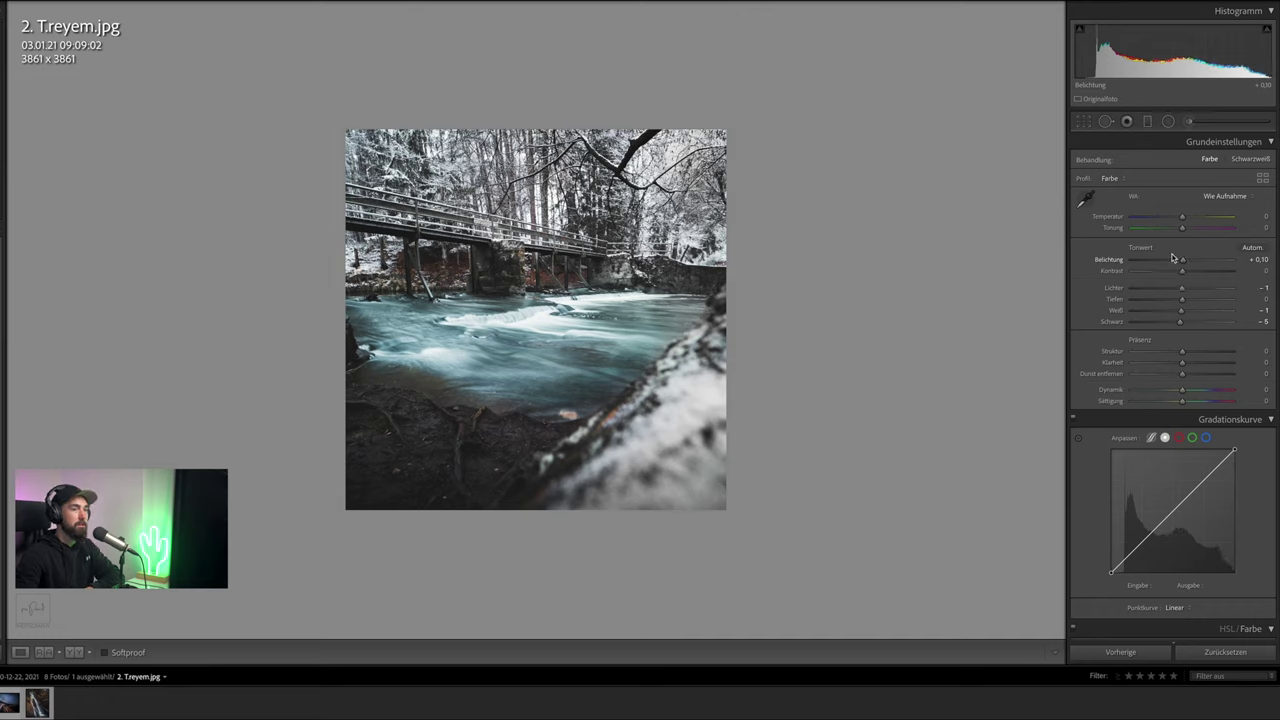
Apply Auto white balance, then reset Temperature to 0, leaving Tint at +10
{"action": "left_click", "coordinate": [1226, 196]}
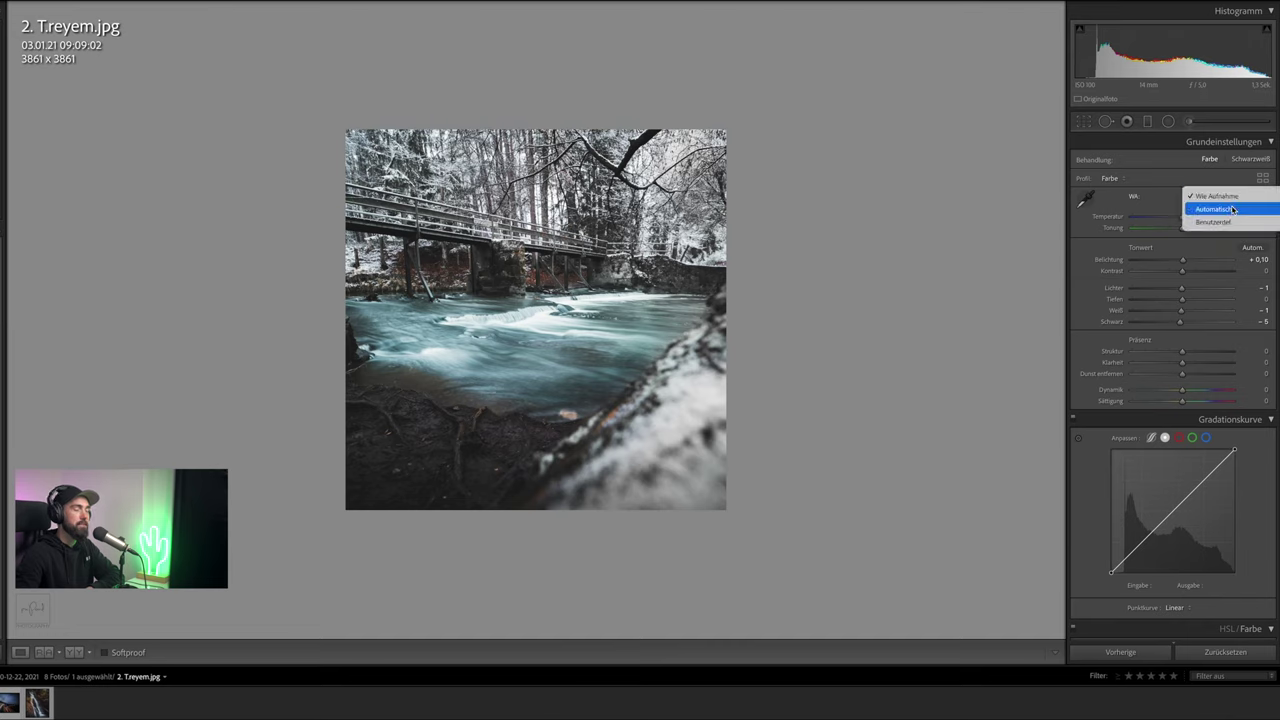
{"action": "left_click", "coordinate": [1236, 210]}
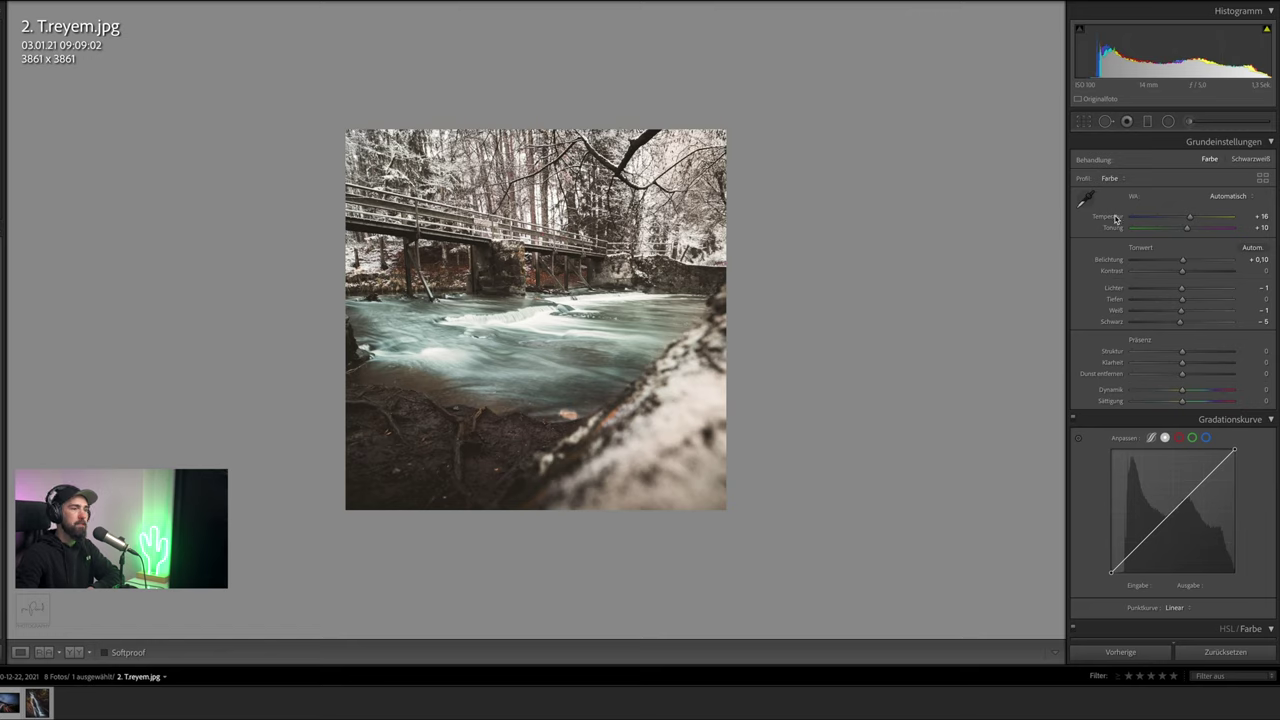
{"action": "double_click", "coordinate": [1115, 218]}
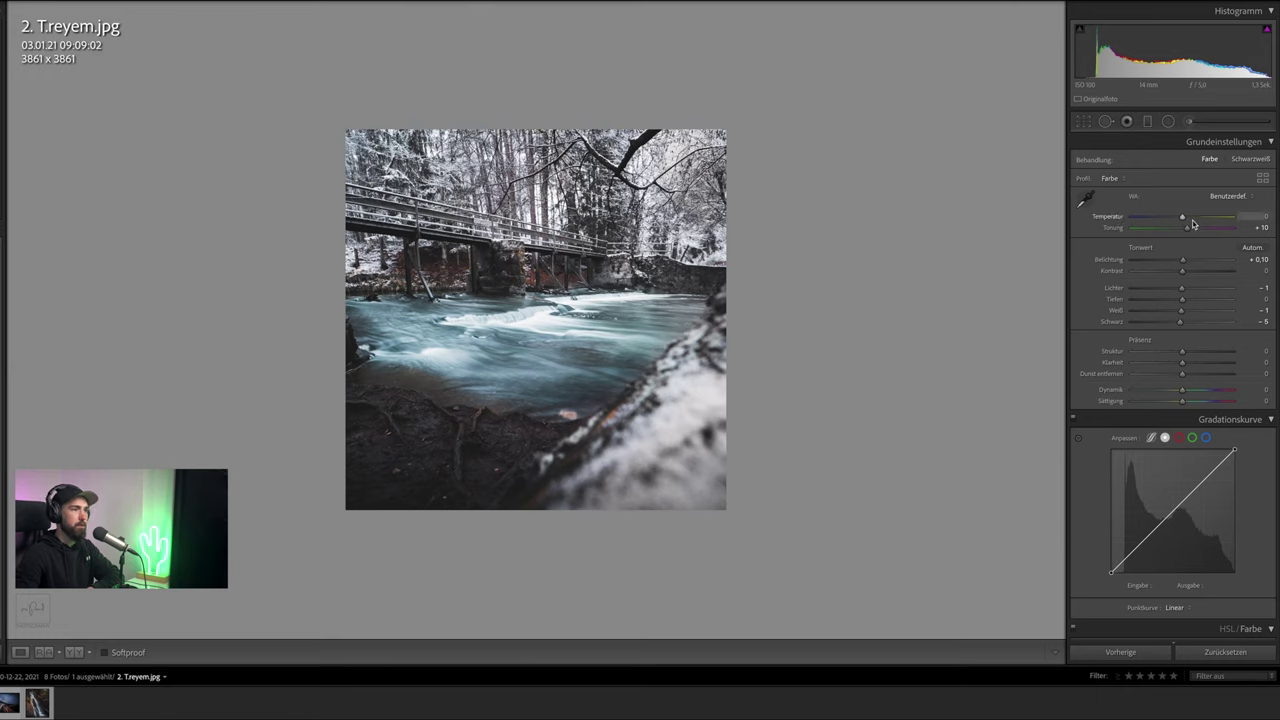
{"action": "left_click_drag", "start_coordinate": [1182, 218], "coordinate": [1184, 220]}
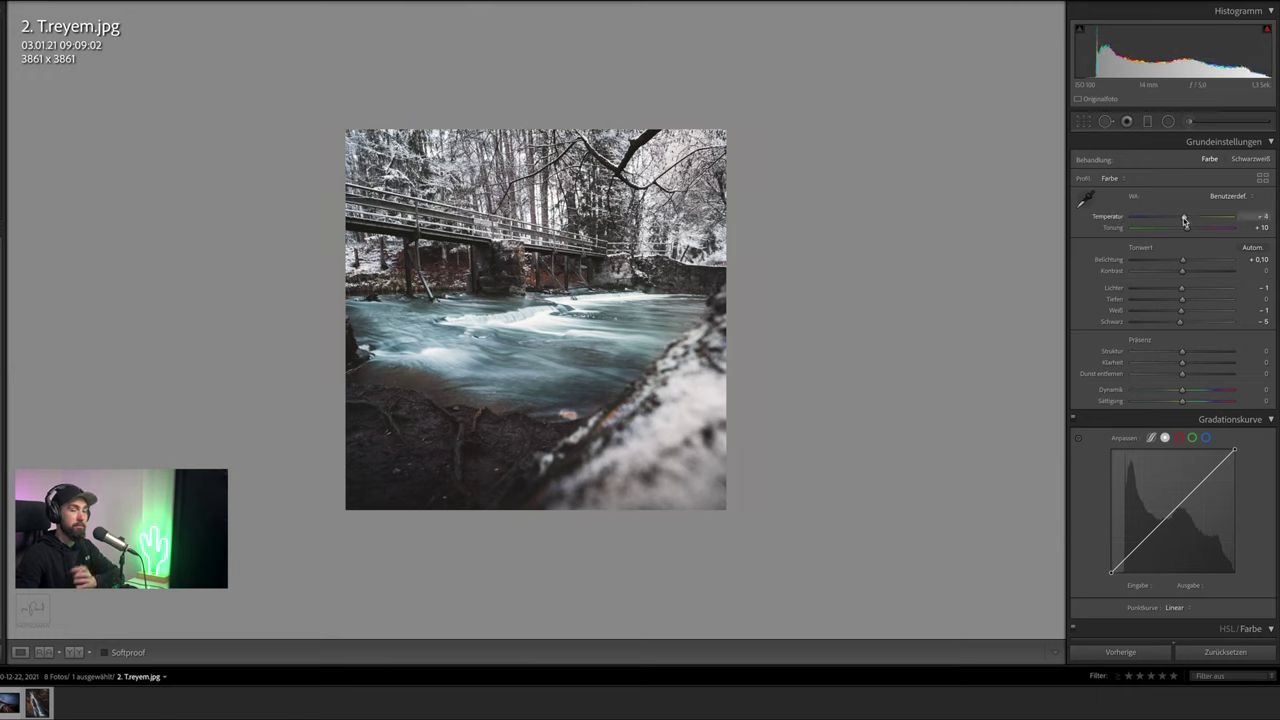
{"action": "double_click", "coordinate": [1103, 218]}
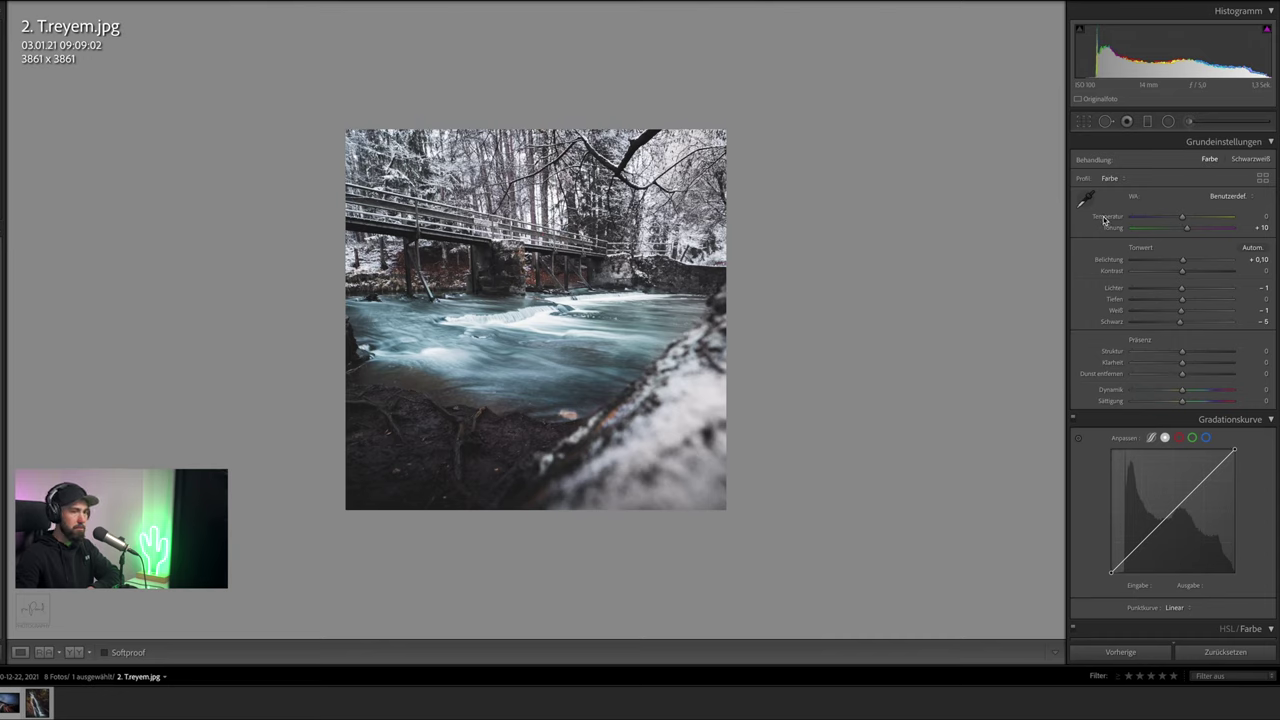
In HSL, select the Blue swatch and set Saturation +3 and Luminance -5
{"action": "scroll", "coordinate": [1263, 477], "scroll_direction": "down", "scroll_amount": 3}
{"action": "scroll", "coordinate": [1216, 474], "scroll_direction": "down", "scroll_amount": 2}
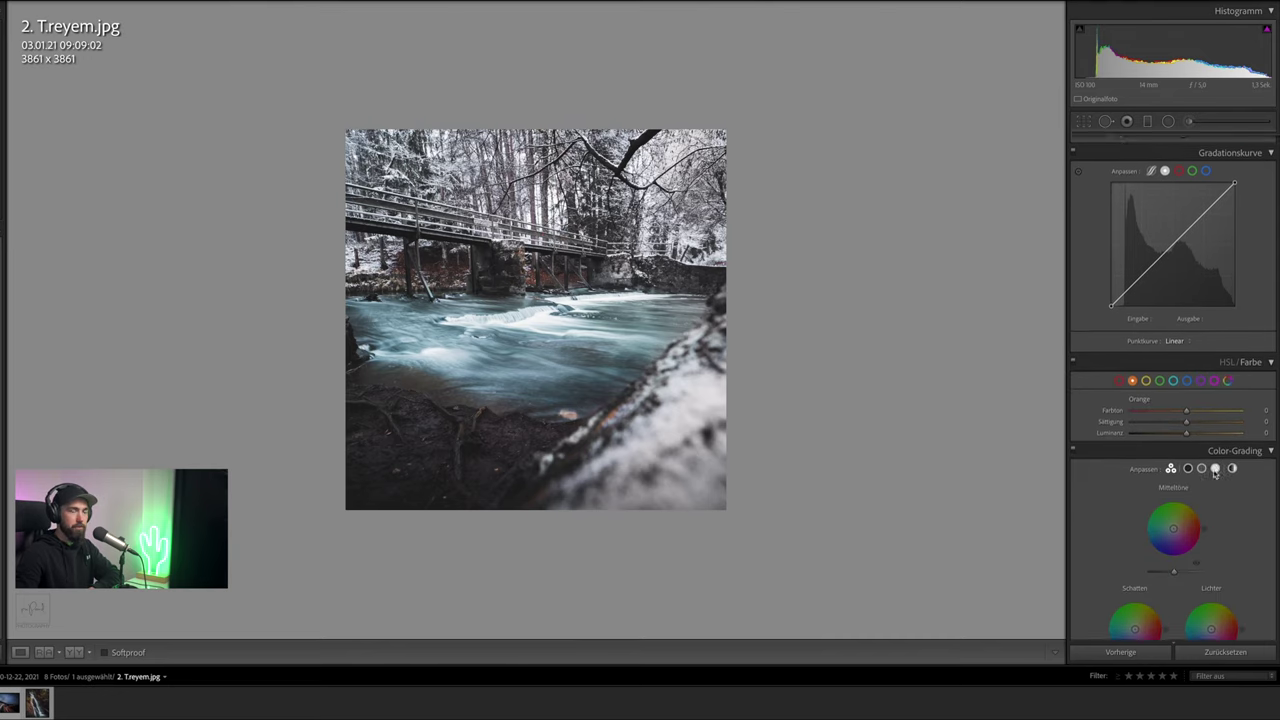
{"action": "scroll", "coordinate": [1214, 474], "scroll_direction": "down", "scroll_amount": 1}
{"action": "scroll", "coordinate": [1214, 474], "scroll_direction": "down", "scroll_amount": 2}
{"action": "scroll", "coordinate": [1214, 474], "scroll_direction": "down", "scroll_amount": 1}
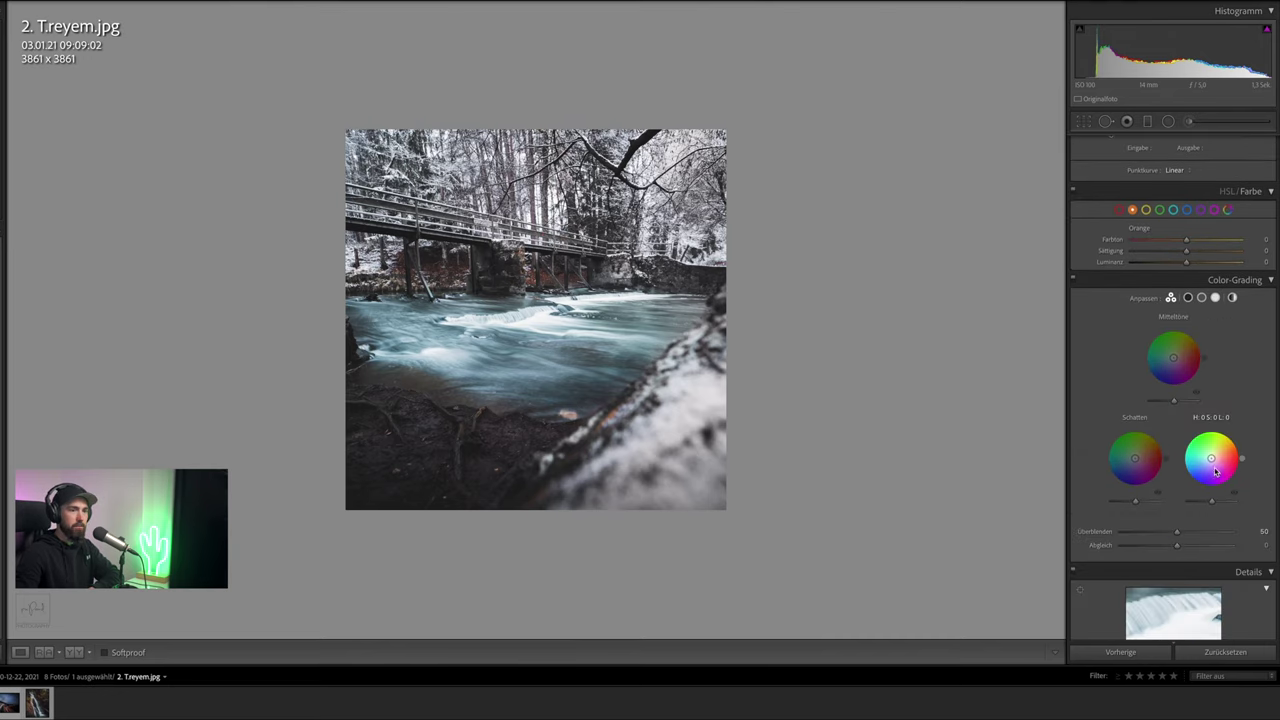
{"action": "scroll", "coordinate": [1215, 470], "scroll_direction": "down", "scroll_amount": 3}
{"action": "scroll", "coordinate": [1214, 468], "scroll_direction": "down", "scroll_amount": 3}
{"action": "scroll", "coordinate": [1213, 466], "scroll_direction": "down", "scroll_amount": 1}
{"action": "scroll", "coordinate": [1213, 466], "scroll_direction": "up", "scroll_amount": 3}
{"action": "scroll", "coordinate": [1213, 466], "scroll_direction": "up", "scroll_amount": 3}
{"action": "scroll", "coordinate": [1210, 460], "scroll_direction": "up", "scroll_amount": 2}
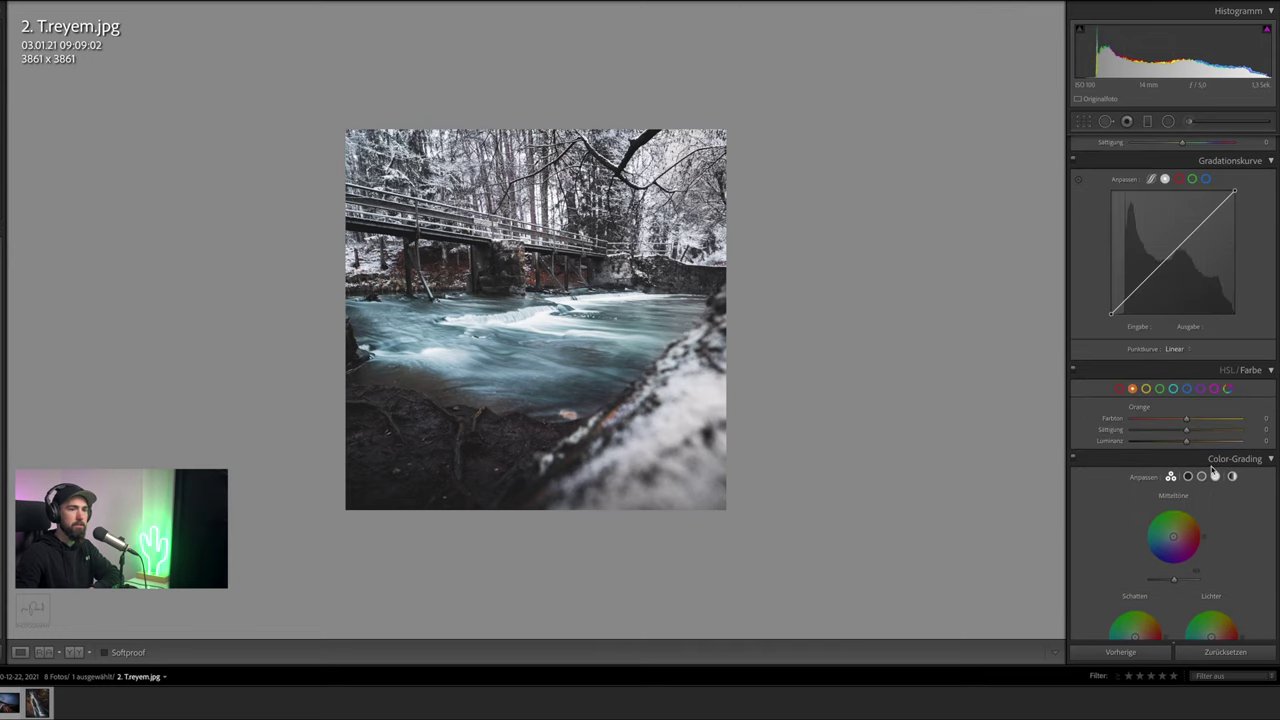
{"action": "left_click", "coordinate": [1187, 388]}
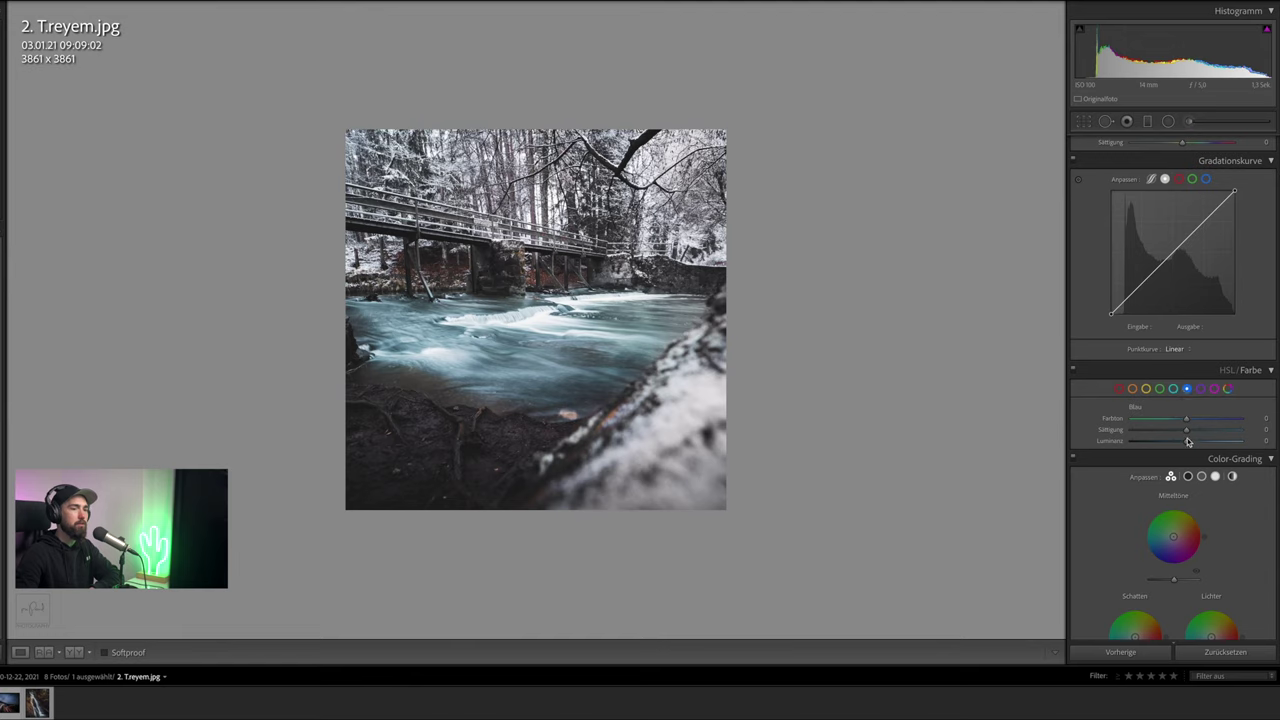
{"action": "left_click_drag", "start_coordinate": [1176, 441], "coordinate": [1190, 443]}
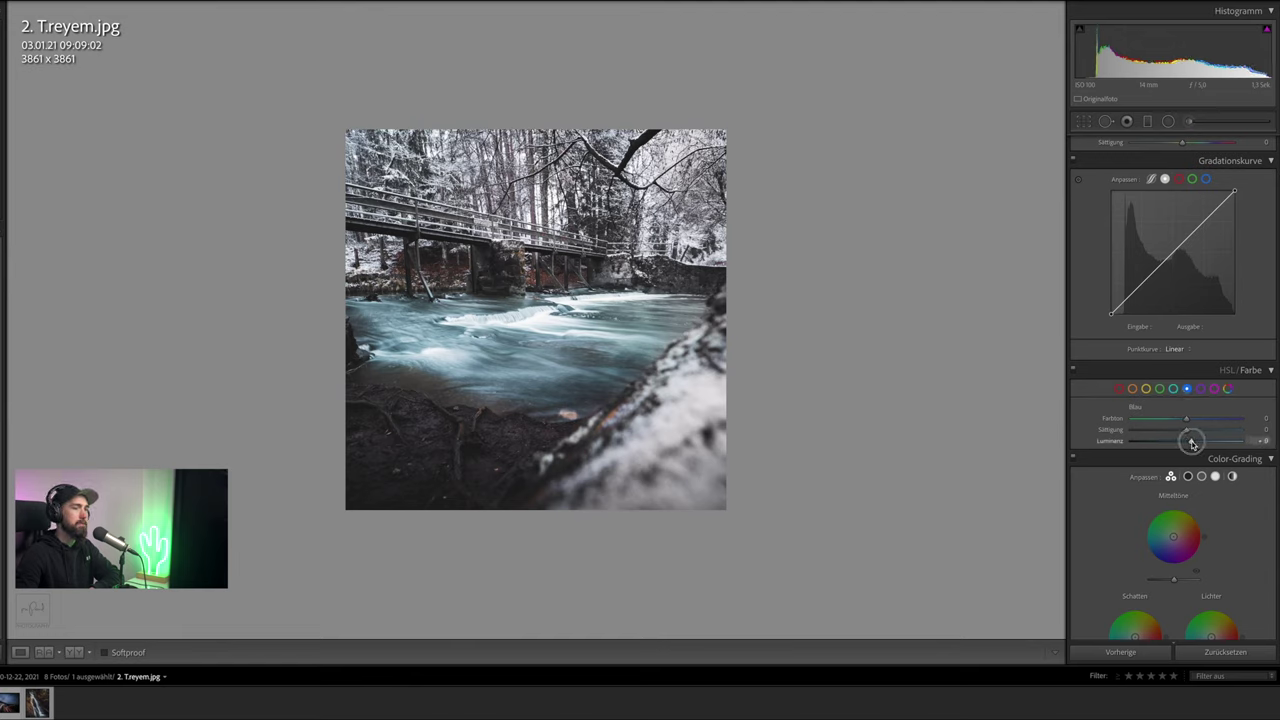
{"action": "left_click_drag", "start_coordinate": [1191, 443], "coordinate": [1183, 443]}
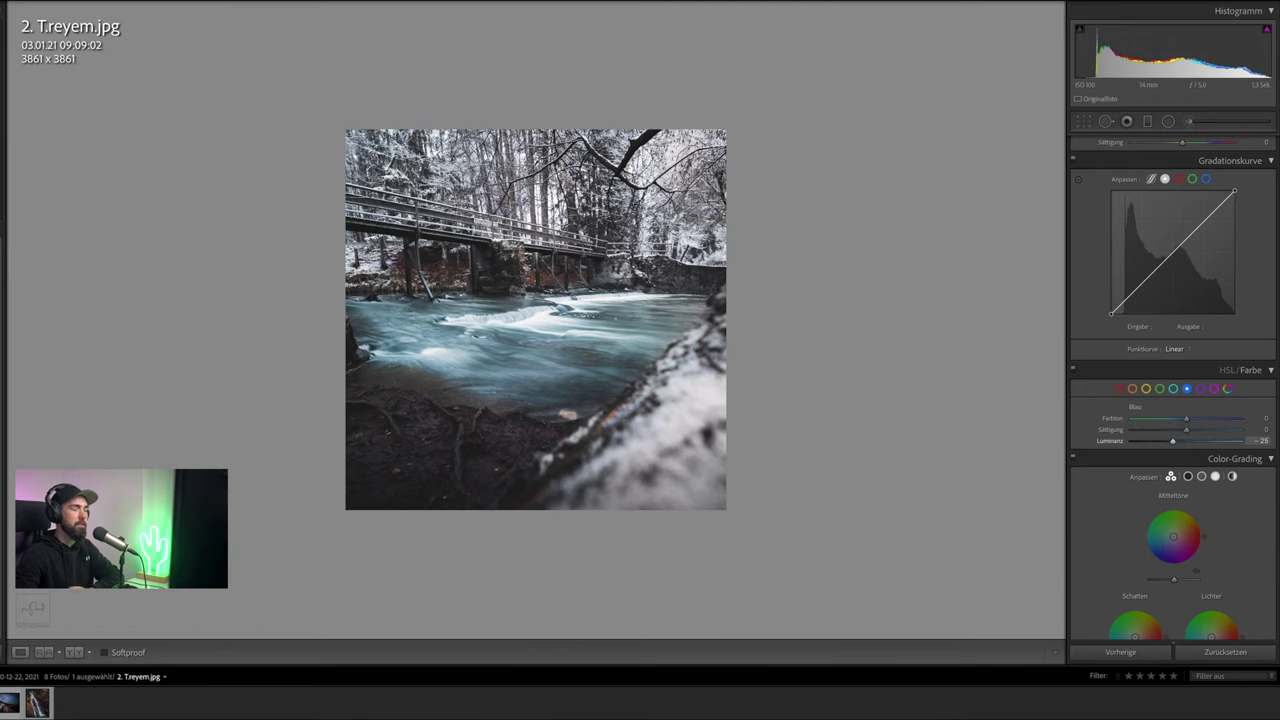
{"action": "mouse_move", "coordinate": [1187, 433]}
{"action": "left_mouse_down"}
{"action": "mouse_move", "coordinate": [1172, 432]}
{"action": "mouse_move", "coordinate": [1189, 431]}
{"action": "left_mouse_up"}
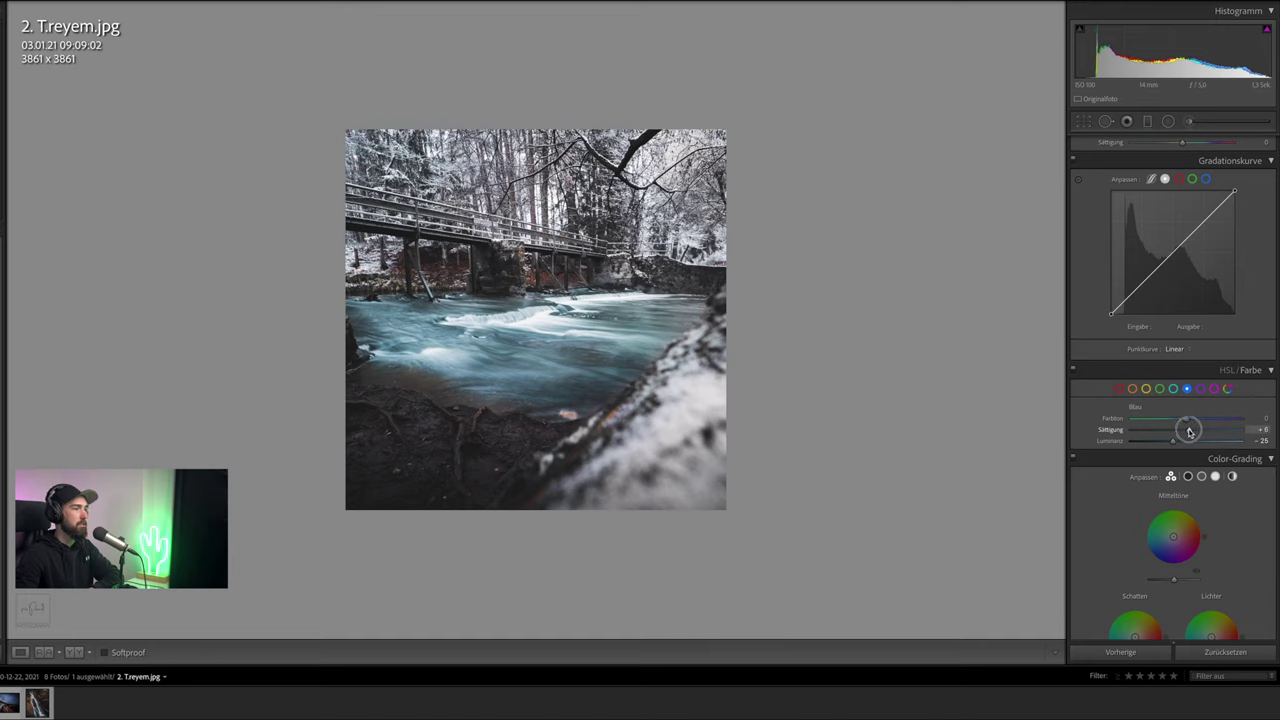
{"action": "left_click_drag", "start_coordinate": [1165, 440], "coordinate": [1185, 443]}
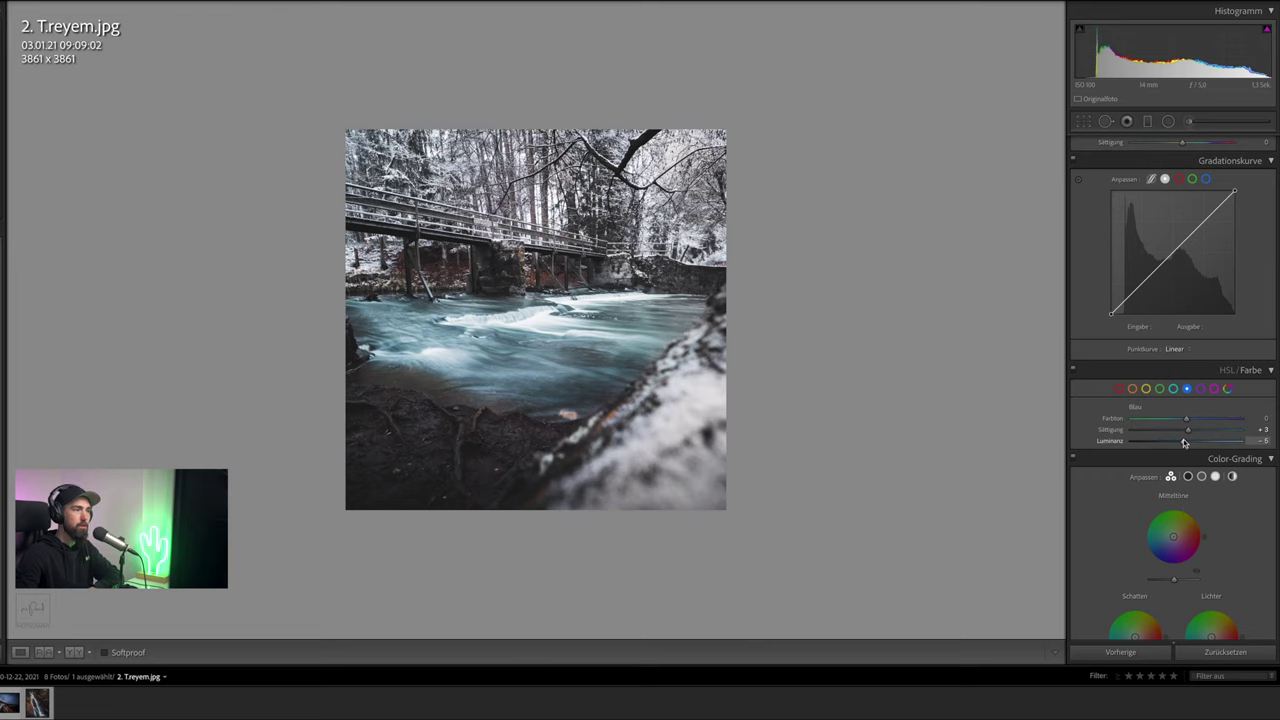
Set an Adjustment Brush to Highlights +11 and Whites +10, hide pins, and show Before/After
{"action": "left_click", "coordinate": [1188, 121]}
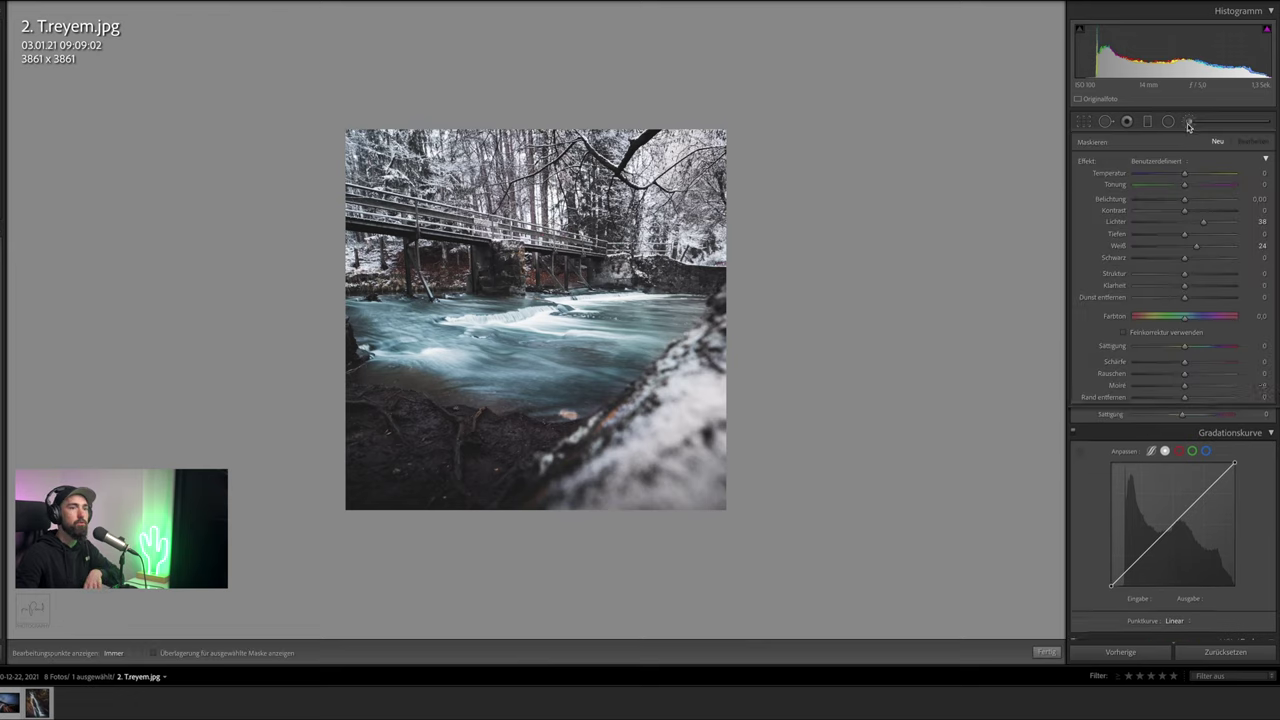
{"action": "double_click", "coordinate": [1083, 162]}
{"action": "left_click_drag", "start_coordinate": [1184, 221], "coordinate": [1189, 246]}
{"action": "scroll", "coordinate": [697, 176], "scroll_direction": "up", "scroll_amount": 3}
{"action": "key", "text": "h"}
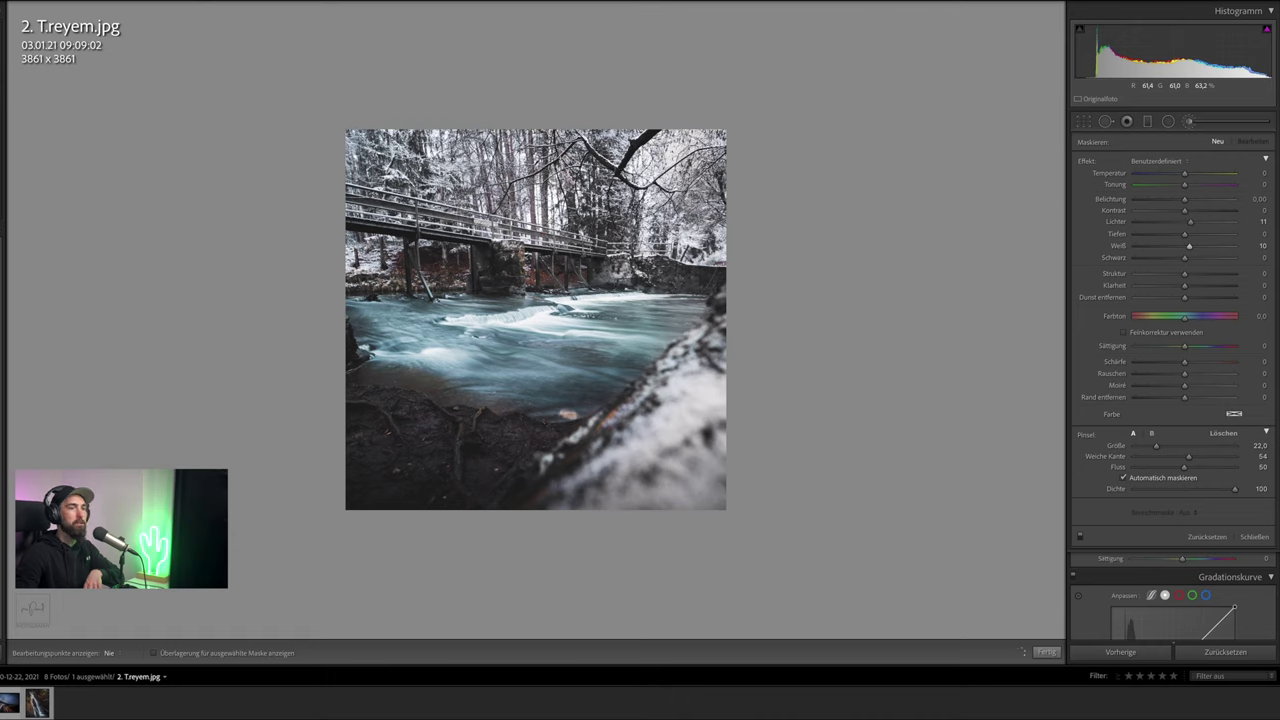
{"action": "left_click_drag", "start_coordinate": [1190, 222], "coordinate": [1207, 226]}
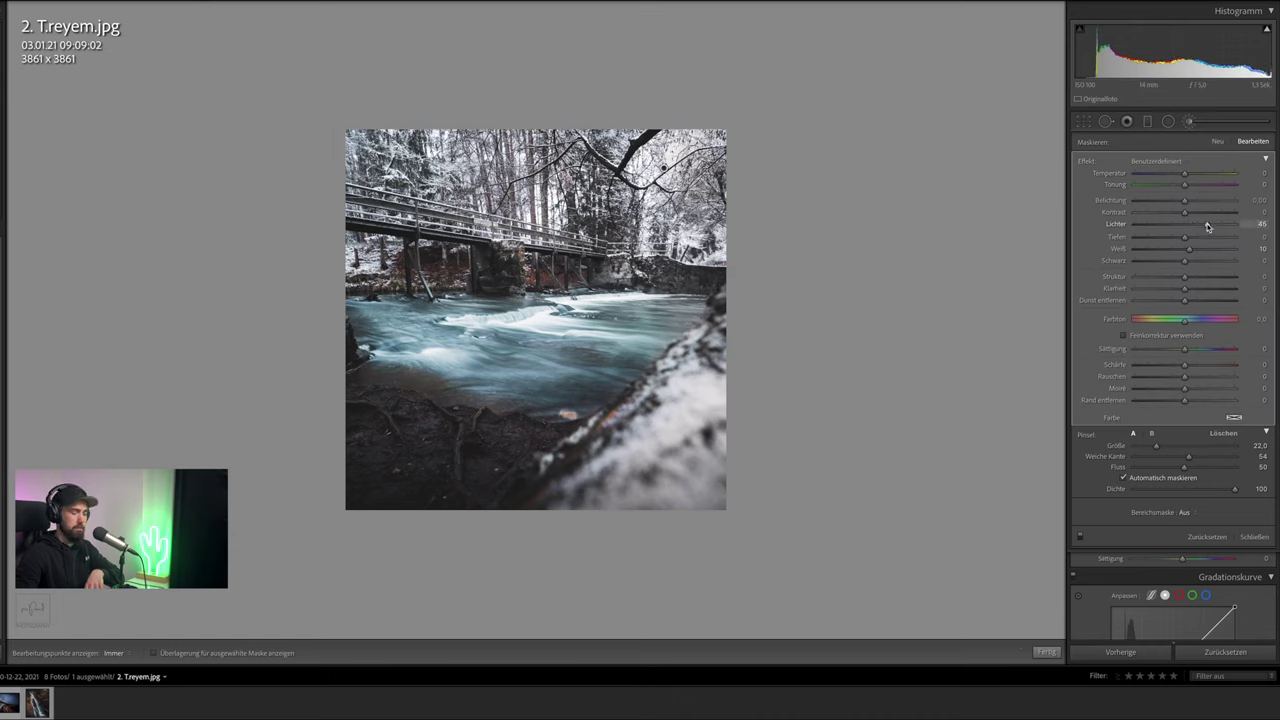
{"action": "key", "text": "ctrl+z"}
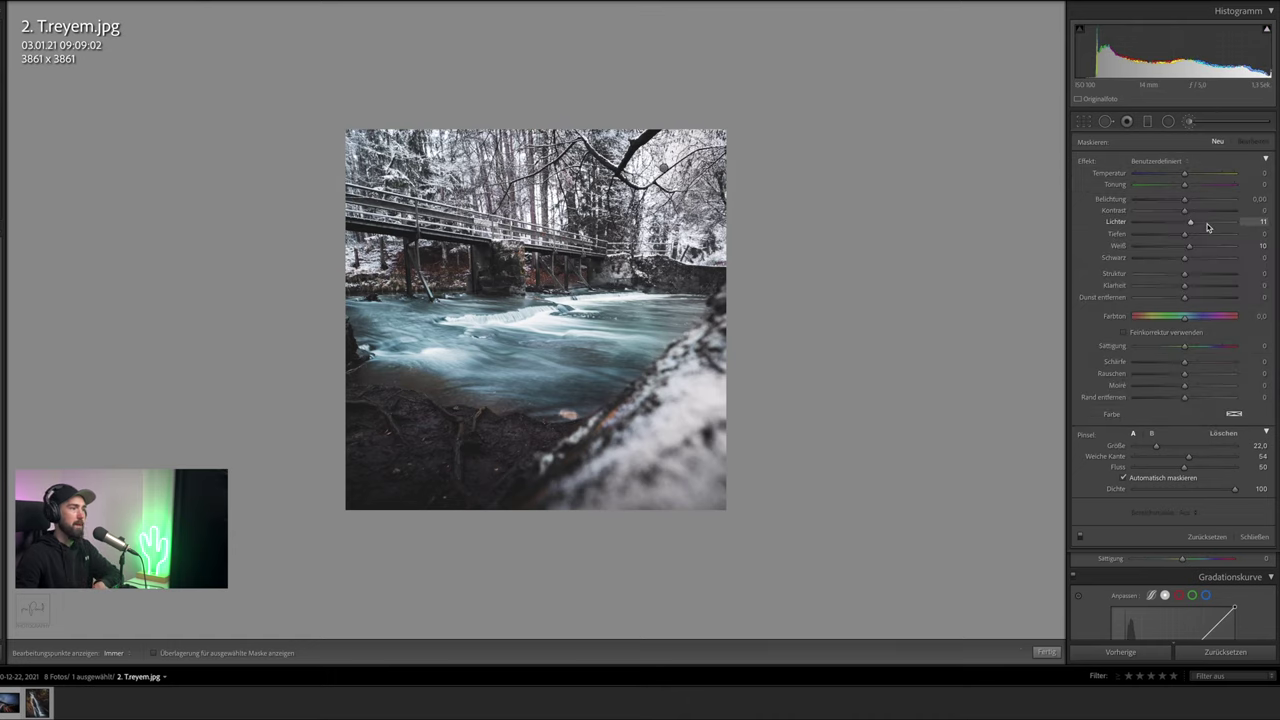
{"action": "key", "text": "y"}
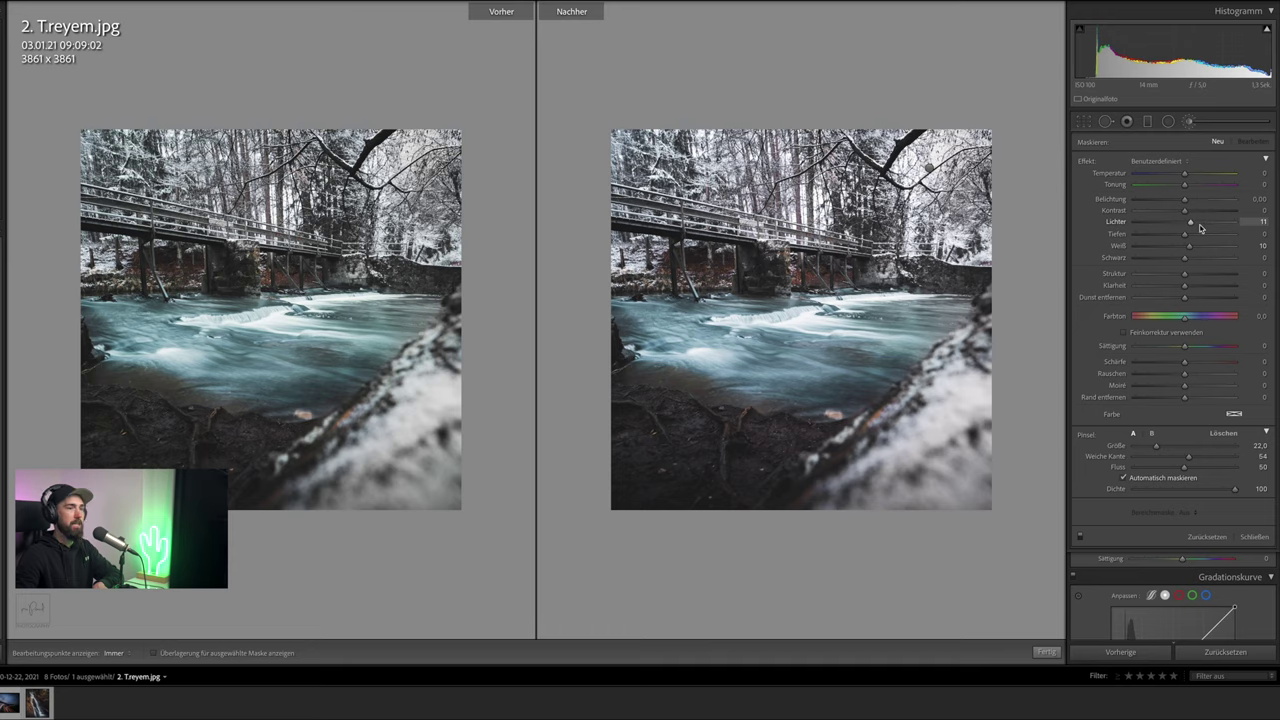
Close the brush, return to Loupe view and advance to the shipwreck-on-sunset-lake photo
{"action": "left_click", "coordinate": [1190, 122]}
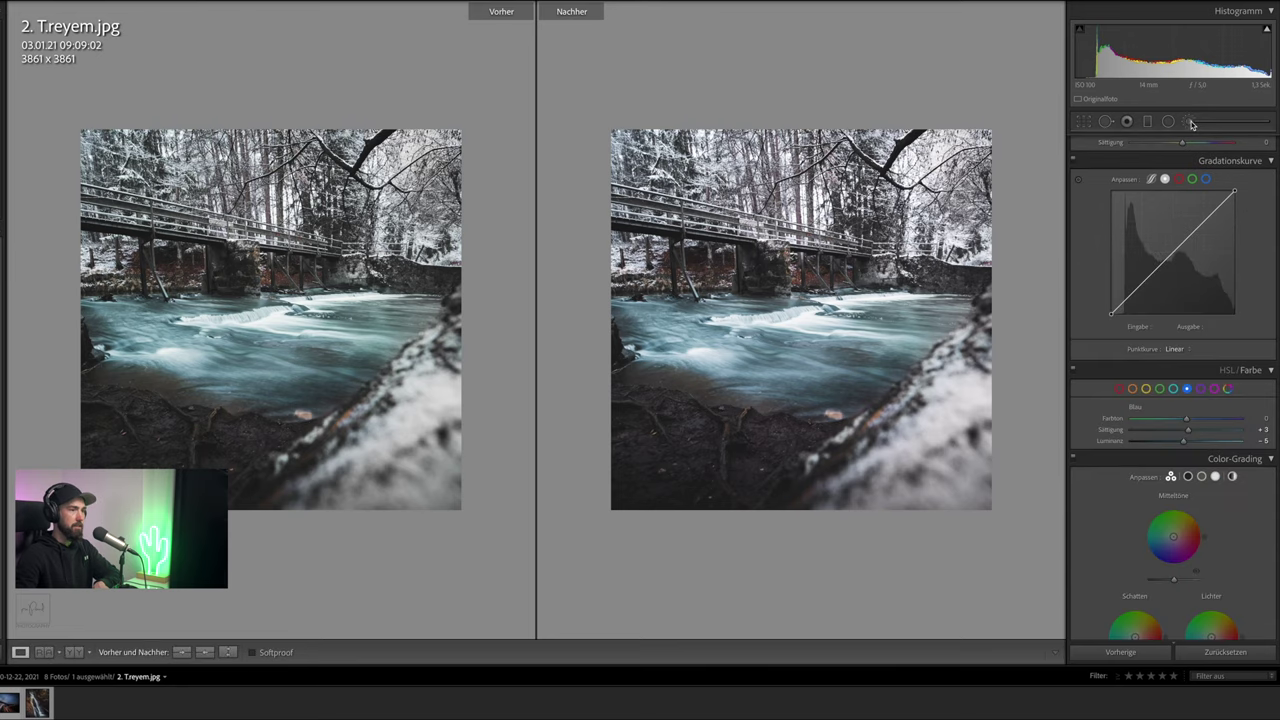
{"action": "key", "text": "y"}
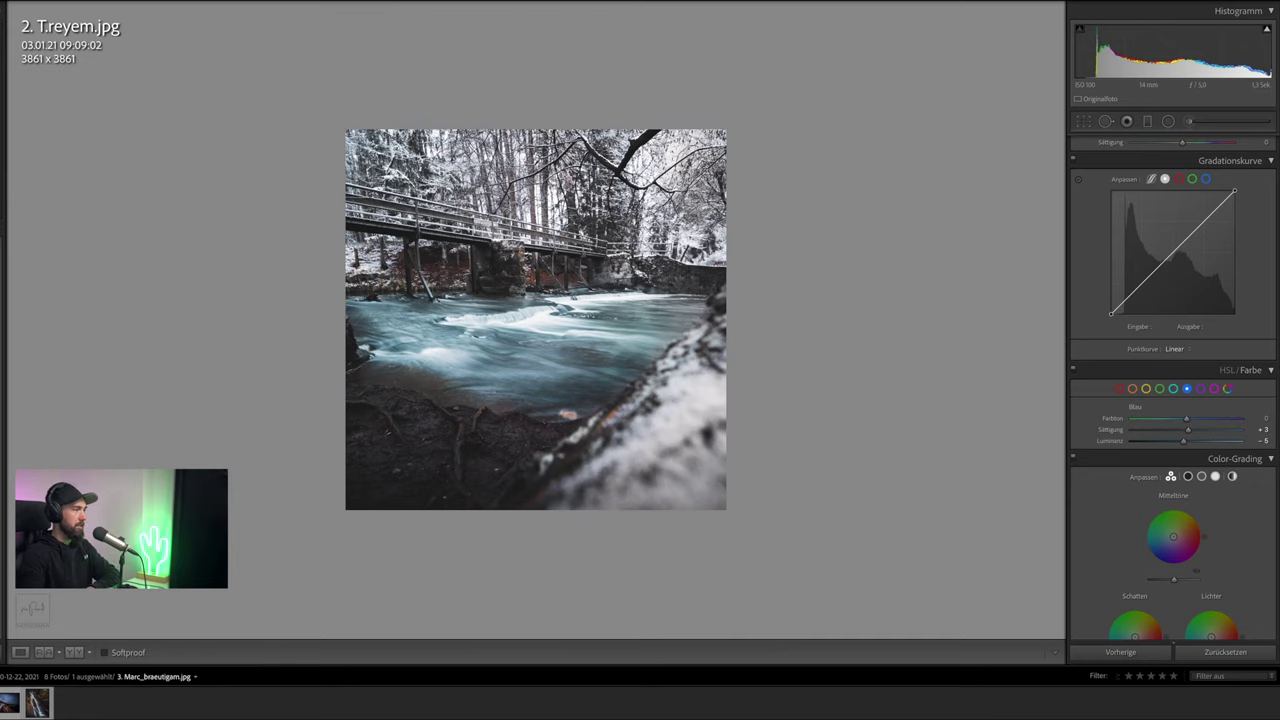
{"action": "key", "text": "Right"}
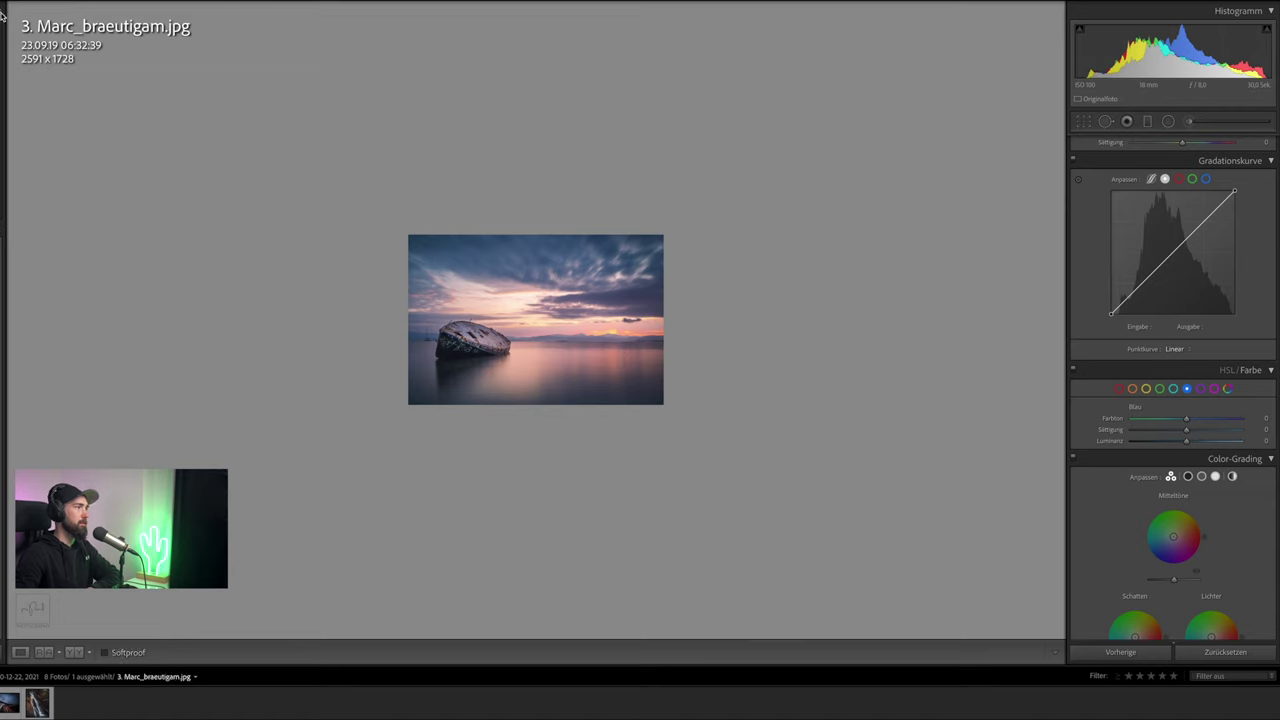
Zoom the shipwreck photo in twice, then toggle between the unedited original and the edit
{"action": "key", "text": "ctrl+plus"}
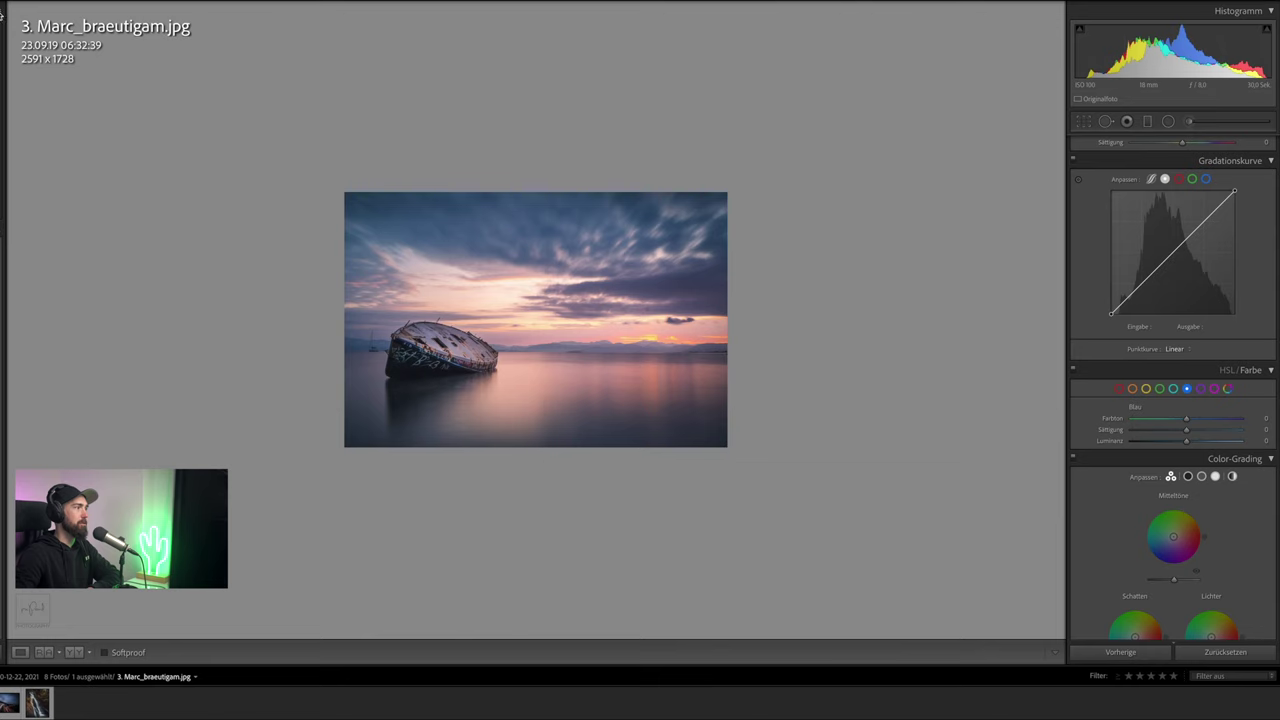
{"action": "key", "text": "ctrl+plus"}
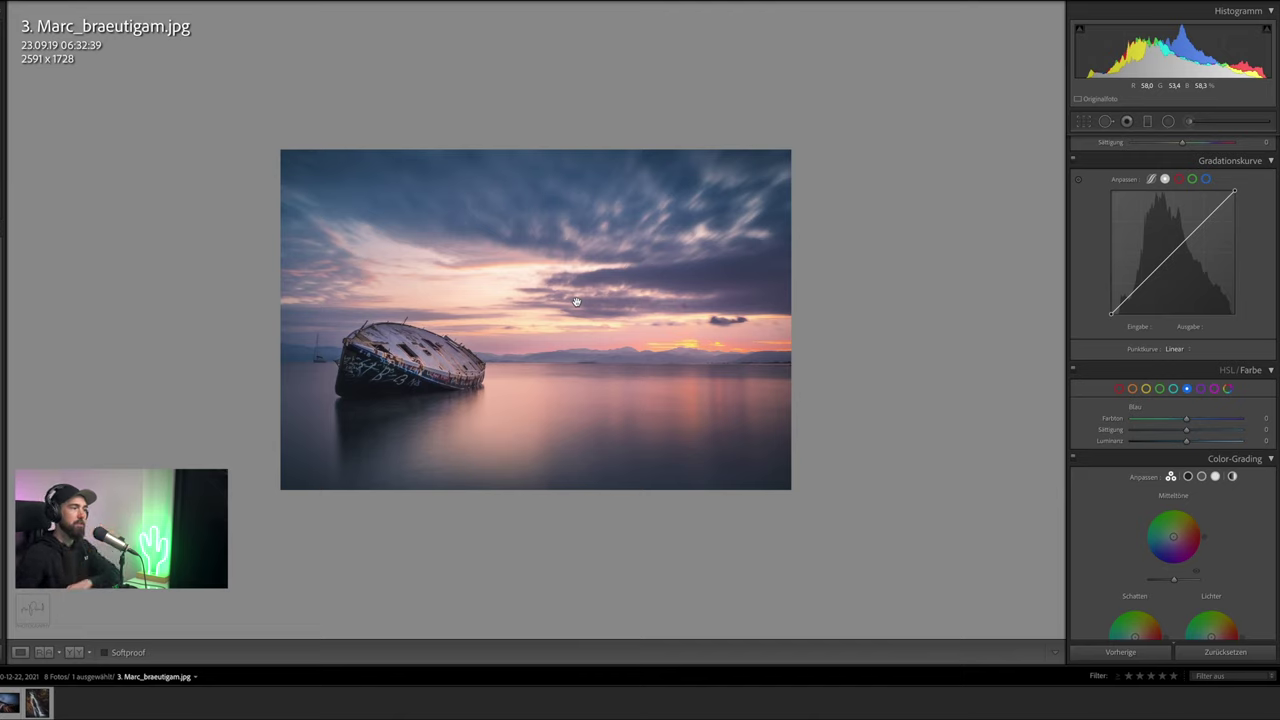
{"action": "key", "text": "backslash"}
{"action": "key", "text": "backslash"}
{"action": "key", "text": "backslash"}
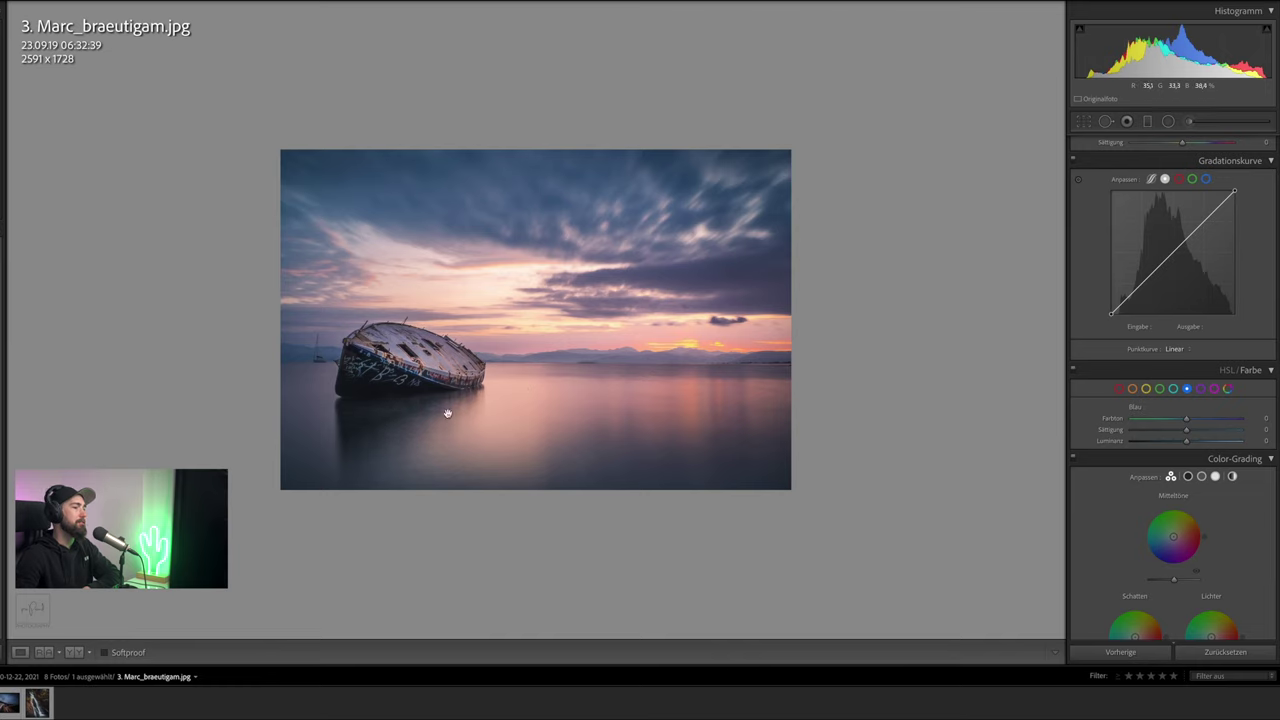
{"action": "key", "text": "backslash"}
{"action": "scroll", "coordinate": [1163, 309], "scroll_direction": "up", "scroll_amount": 5}
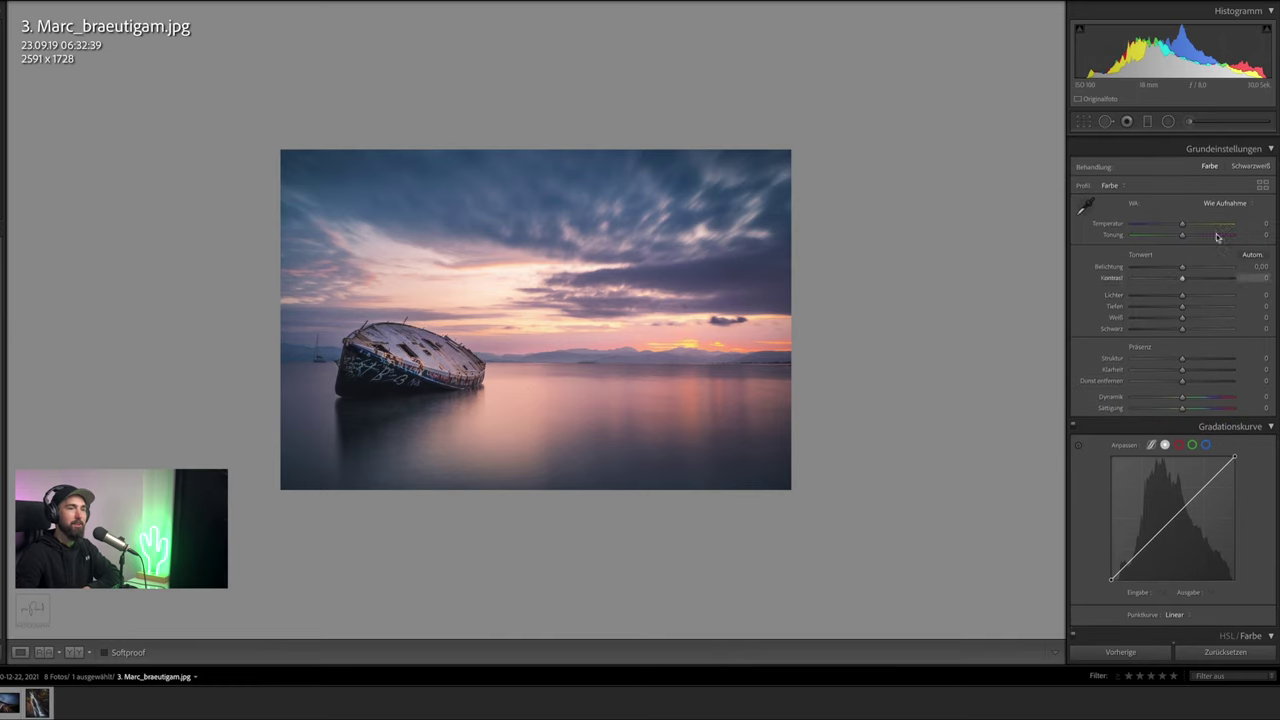
Straighten the shipwreck photo's horizon slightly using the fine crop grid overlay
{"action": "left_click", "coordinate": [1091, 123]}
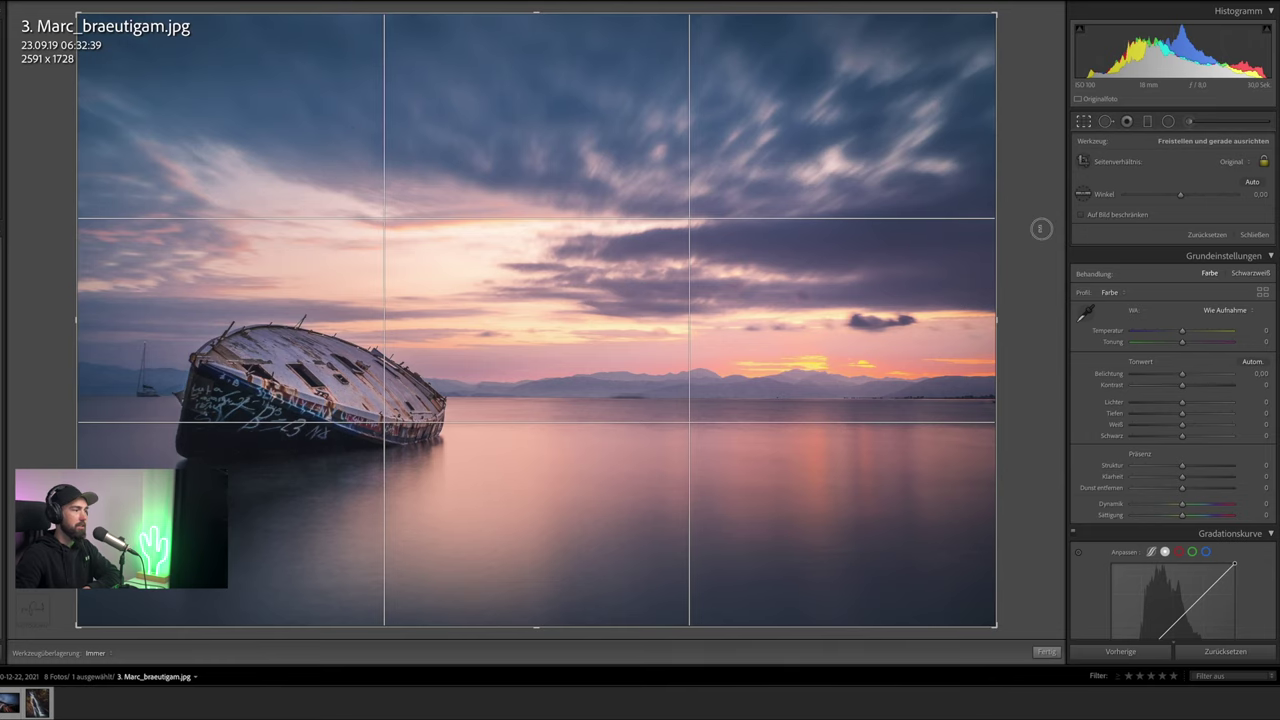
{"action": "key", "text": "o"}
{"action": "left_click_drag", "start_coordinate": [1039, 228], "coordinate": [1041, 226]}
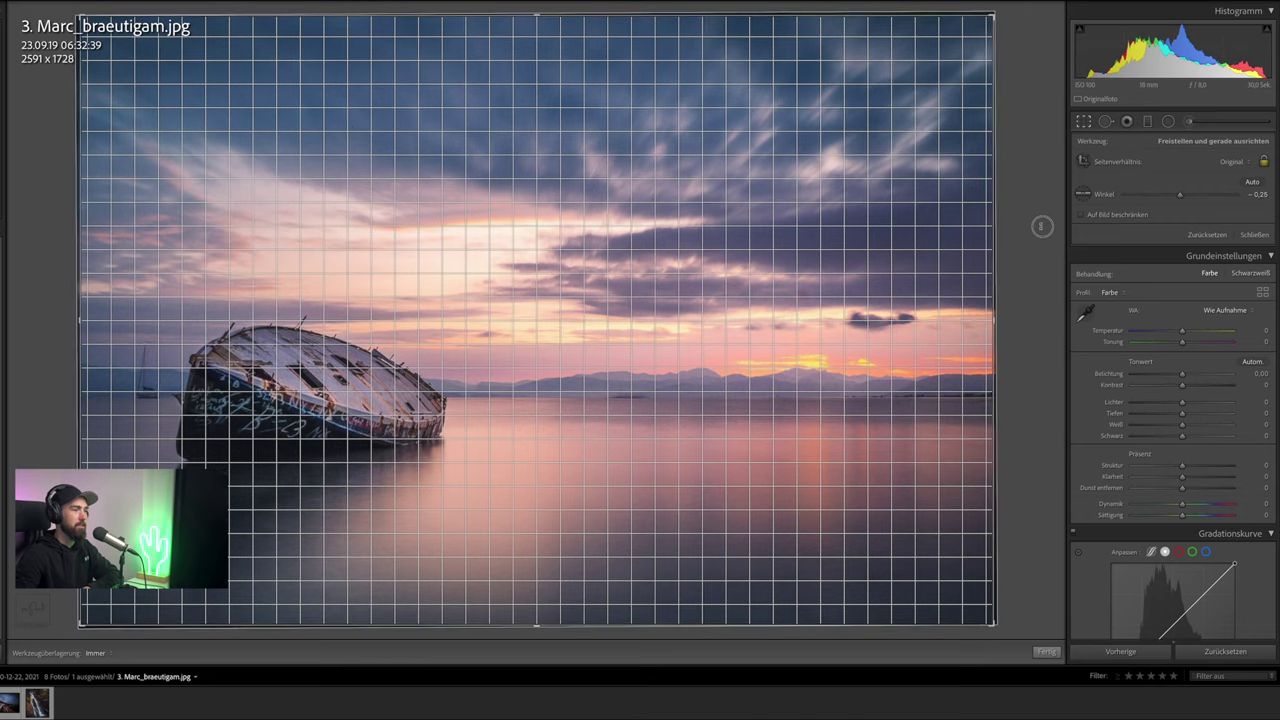
{"action": "key", "text": "Return"}
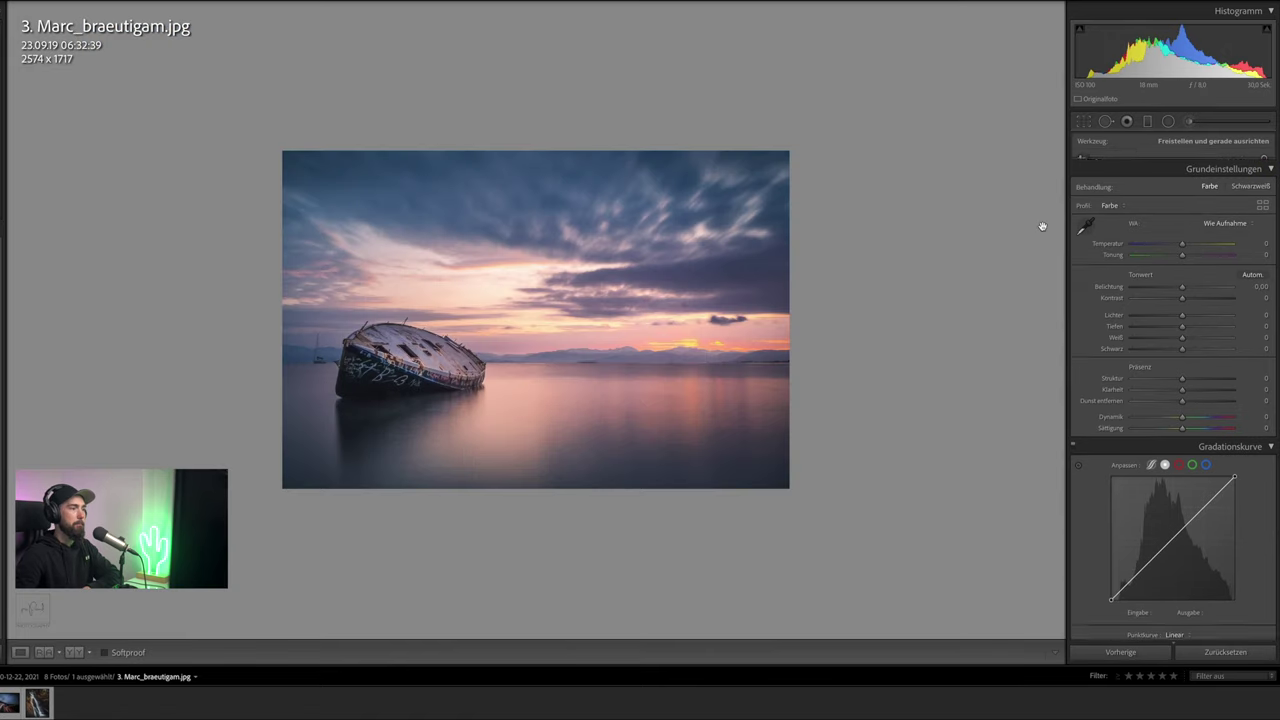
Crop the shipwreck photo to a 4 x 5 portrait frame, repositioning the image inside it
{"action": "left_click", "coordinate": [1084, 121]}
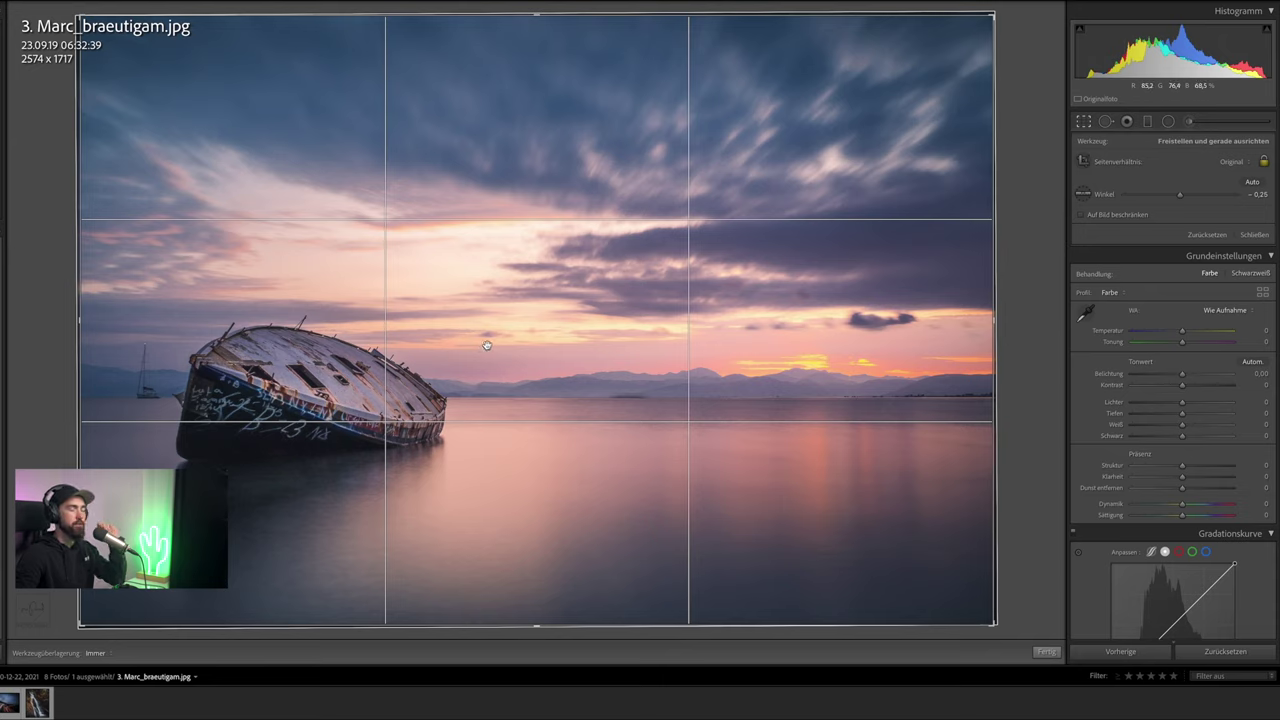
{"action": "left_click", "coordinate": [1232, 162]}
{"action": "left_click", "coordinate": [1247, 202]}
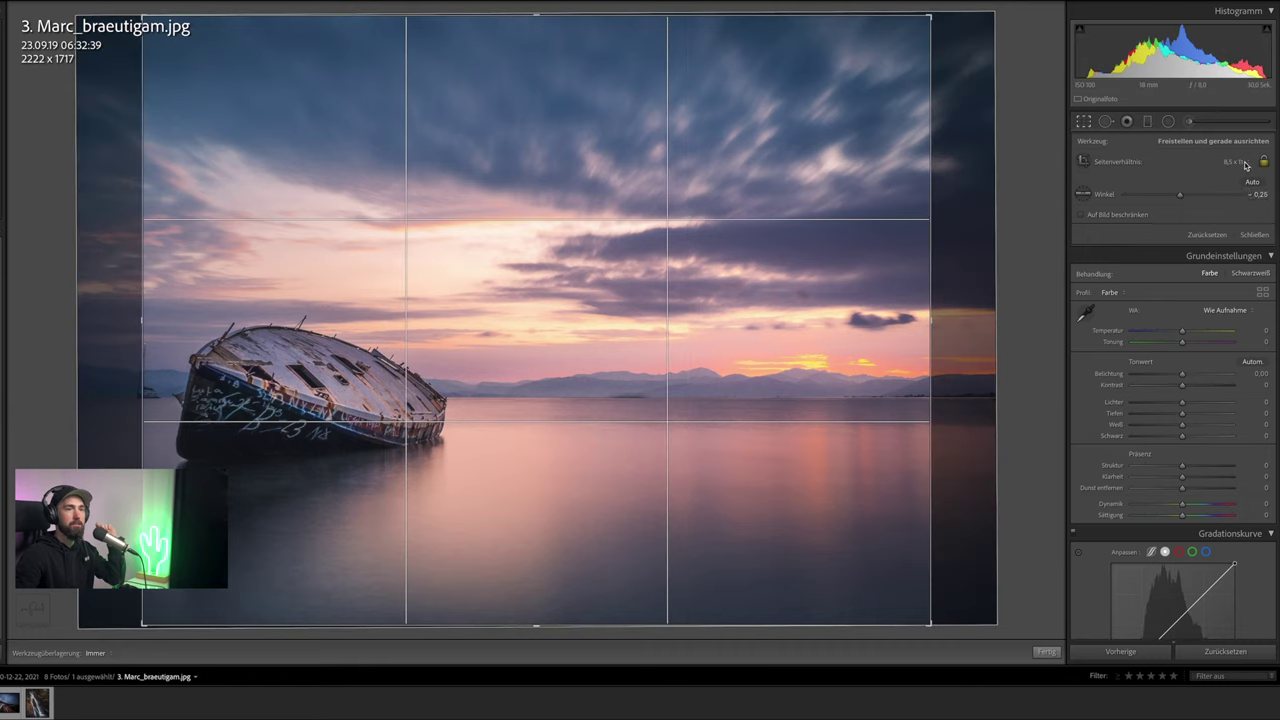
{"action": "left_click", "coordinate": [1248, 162]}
{"action": "left_click", "coordinate": [1245, 150]}
{"action": "left_click_drag", "start_coordinate": [702, 241], "coordinate": [786, 234]}
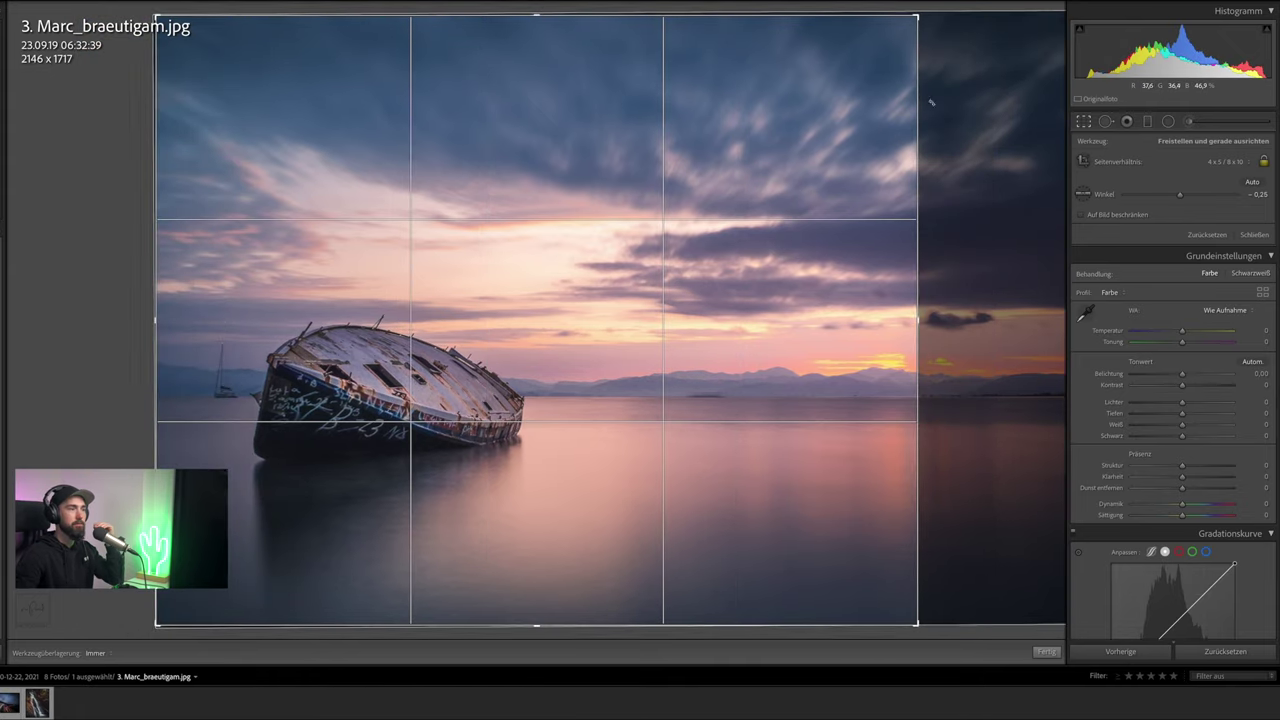
{"action": "key", "text": "x"}
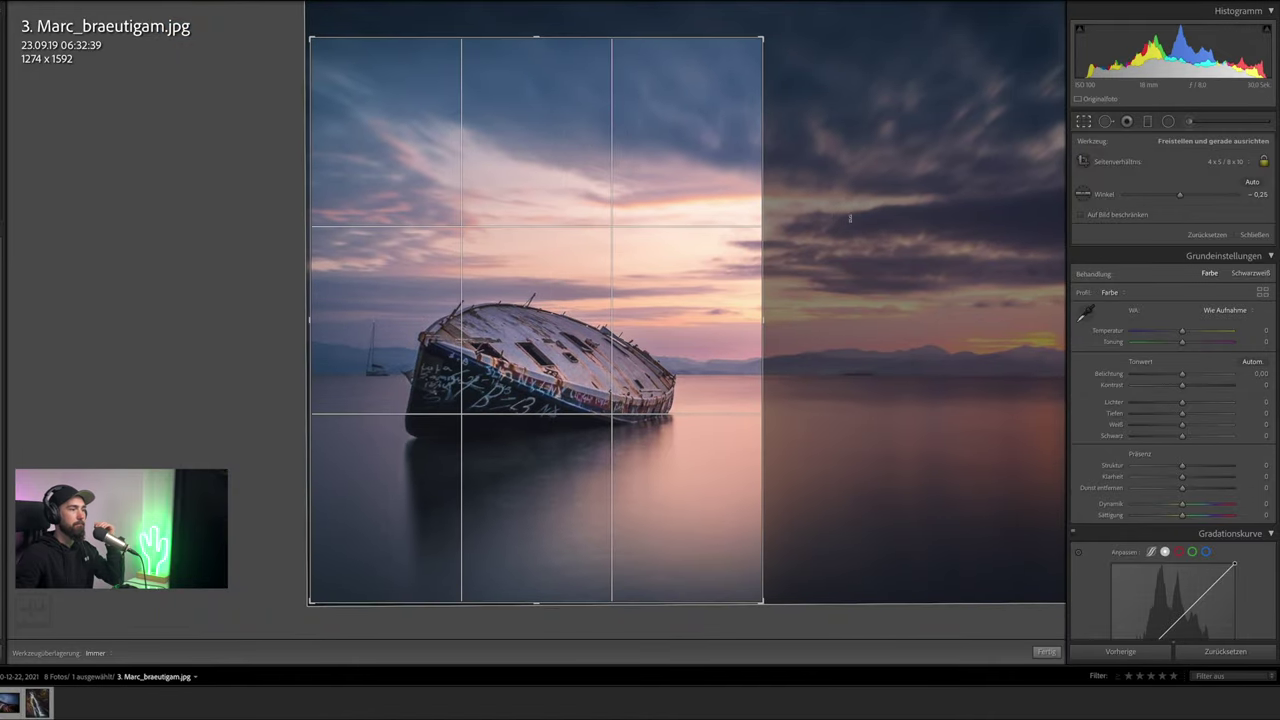
{"action": "left_click_drag", "start_coordinate": [877, 220], "coordinate": [873, 222]}
{"action": "key", "text": "Return"}
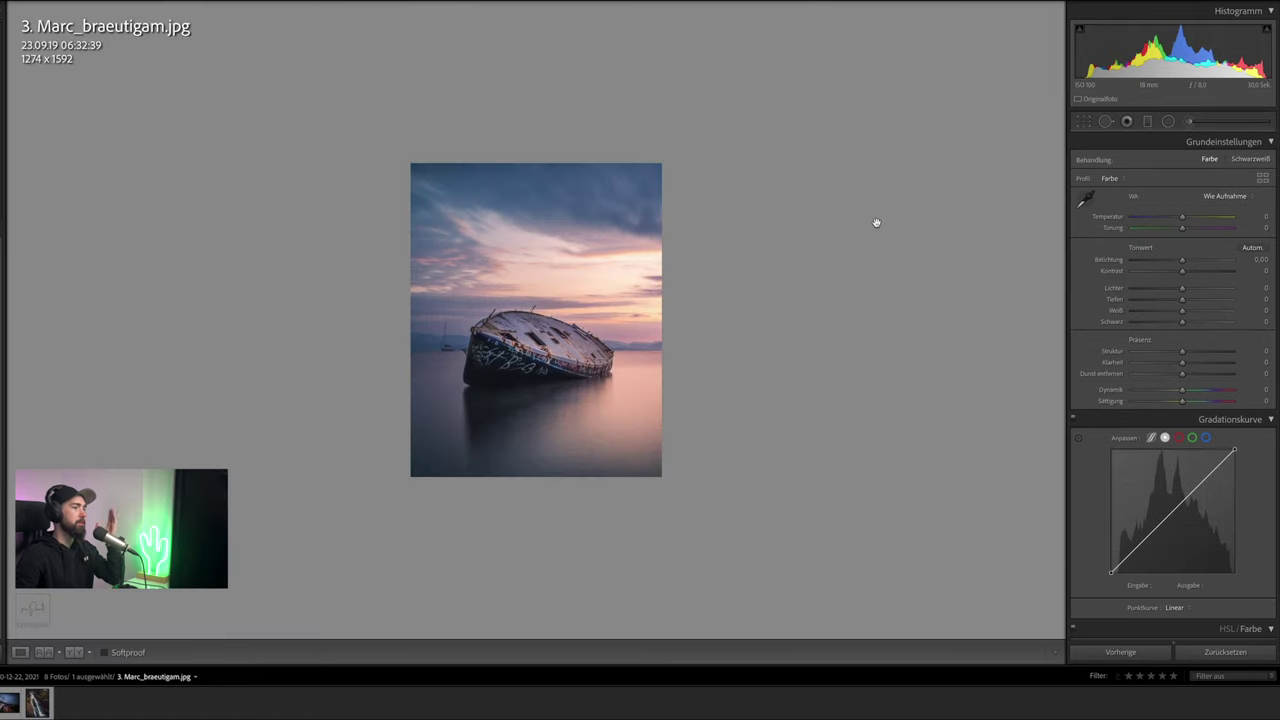
Reset the crop aspect to As Shot ('Wie Aufnahme'), restoring the 2574 x 1717 landscape frame
{"action": "left_click", "coordinate": [1084, 122]}
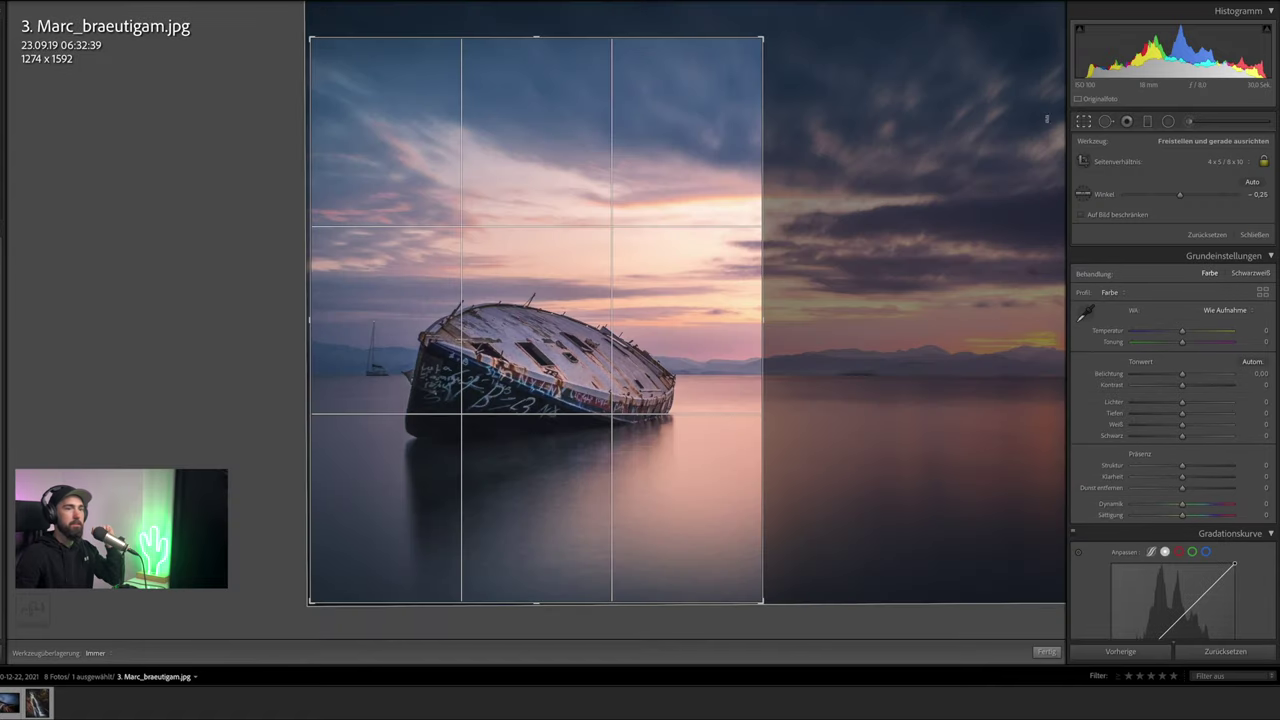
{"action": "left_click", "coordinate": [1212, 162]}
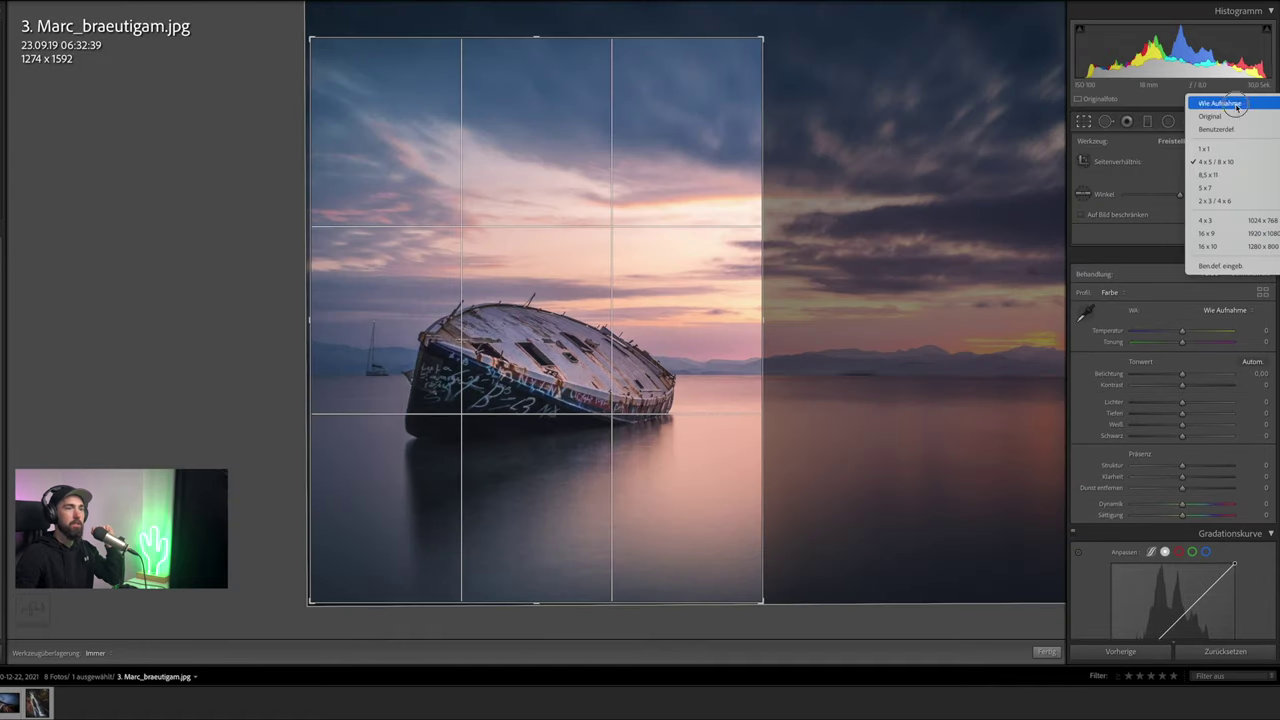
{"action": "left_click", "coordinate": [1230, 98]}
{"action": "left_click", "coordinate": [1085, 122]}
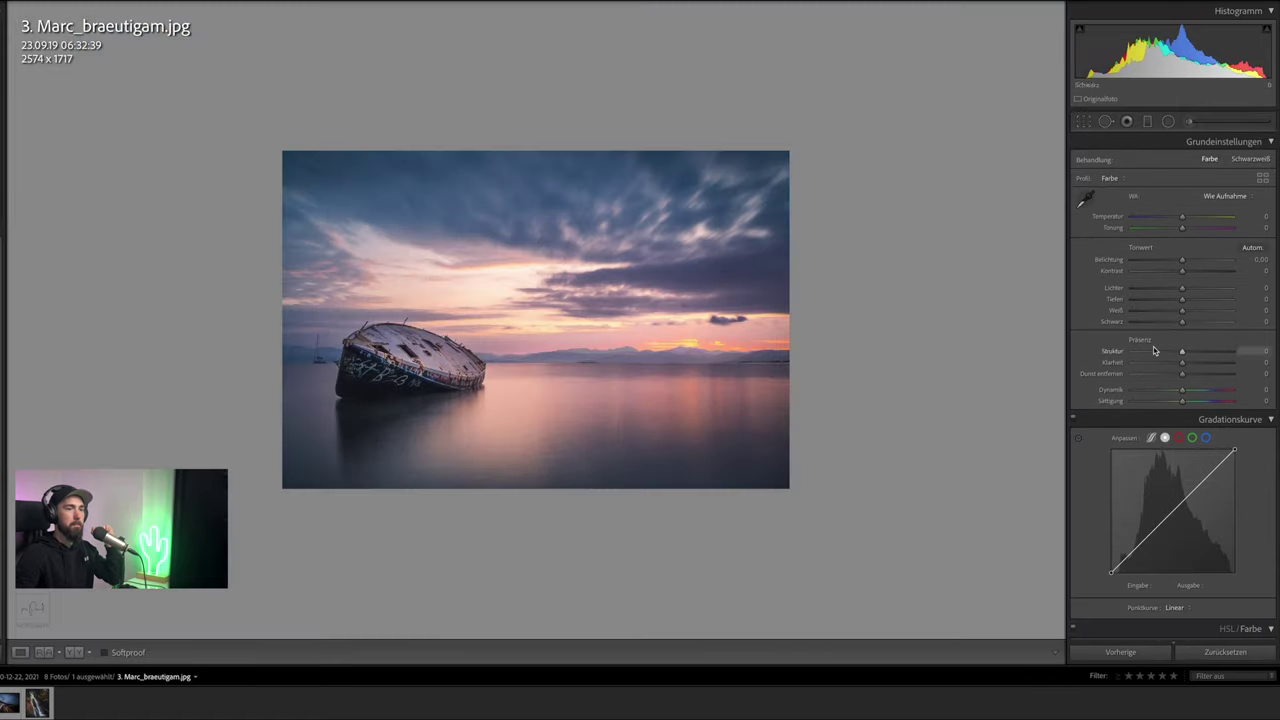
Set Highlights to +20, Exposure to +0,30 and Whites to +1 on the shipwreck photo
{"action": "scroll", "coordinate": [1156, 350], "scroll_direction": "down", "scroll_amount": 1}
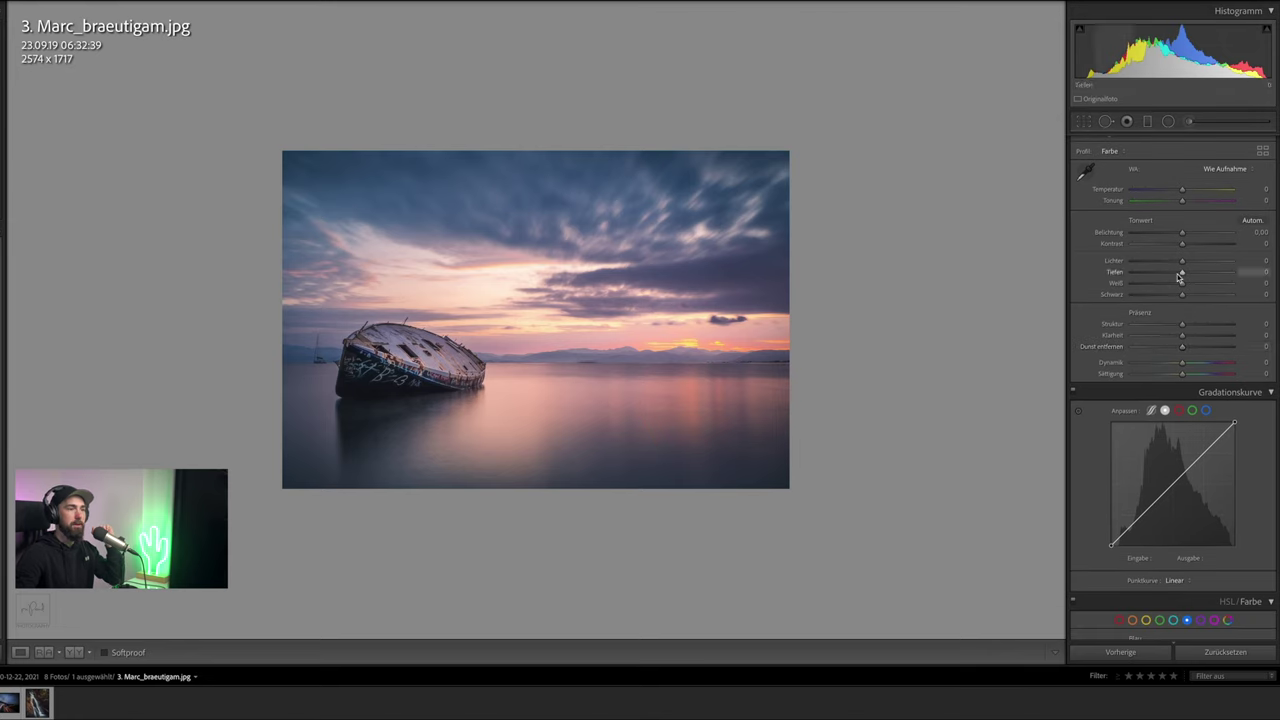
{"action": "mouse_move", "coordinate": [1183, 262]}
{"action": "left_mouse_down"}
{"action": "mouse_move", "coordinate": [1194, 262]}
{"action": "mouse_move", "coordinate": [1185, 235]}
{"action": "left_mouse_up"}
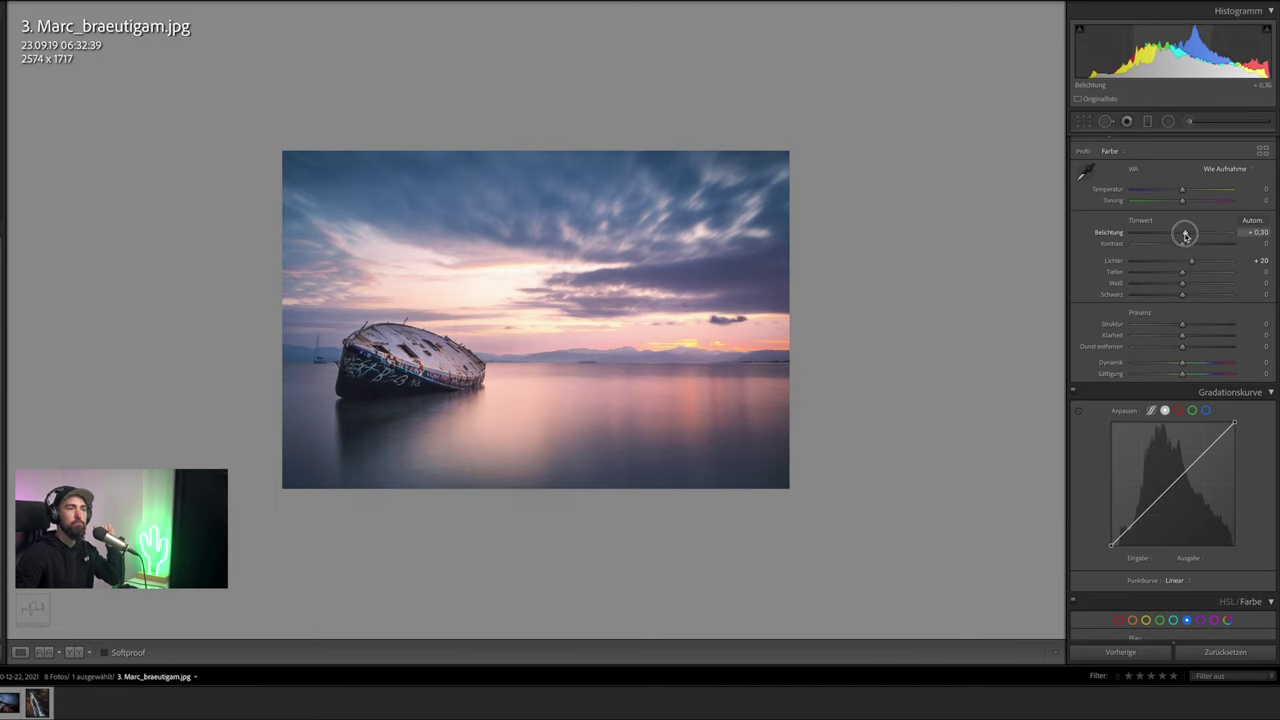
{"action": "left_click_drag", "start_coordinate": [1185, 285], "coordinate": [1183, 286]}
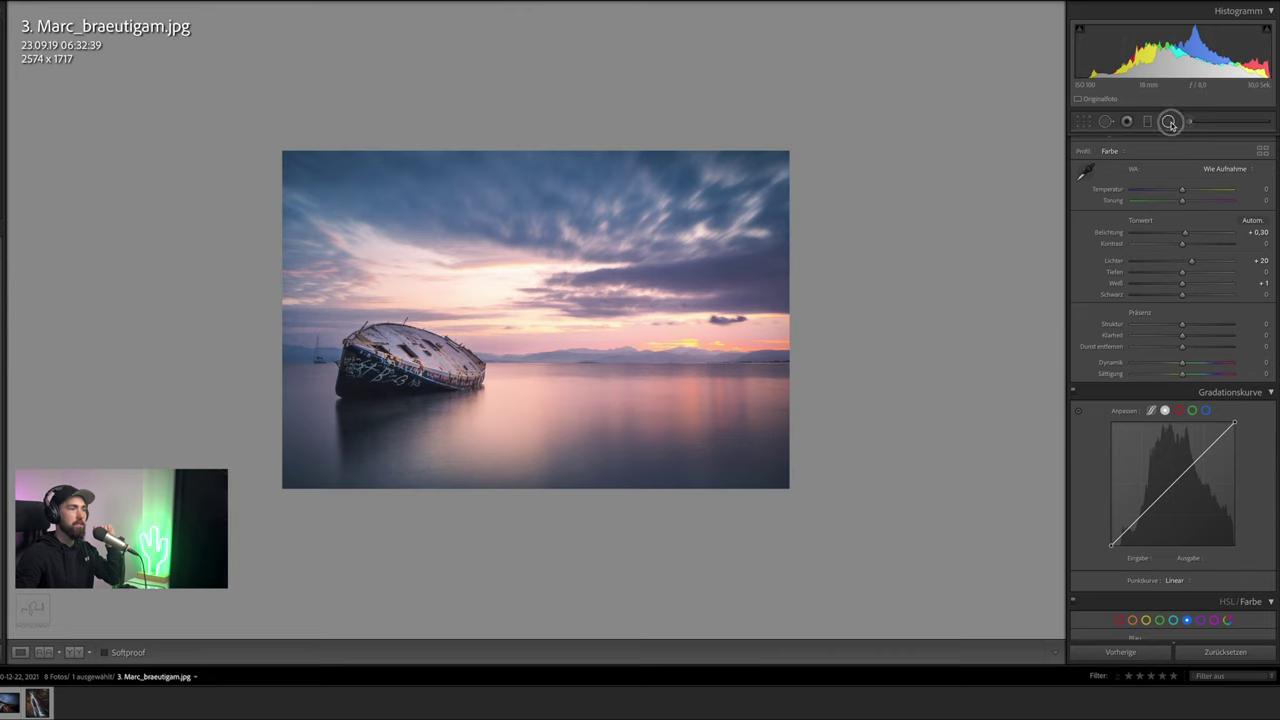
Draw a frame-wide radial filter, reset it, apply it inside the ellipse, and lower Shadows to -13
{"action": "left_click", "coordinate": [1168, 121]}
{"action": "left_click_drag", "start_coordinate": [408, 275], "coordinate": [829, 480]}
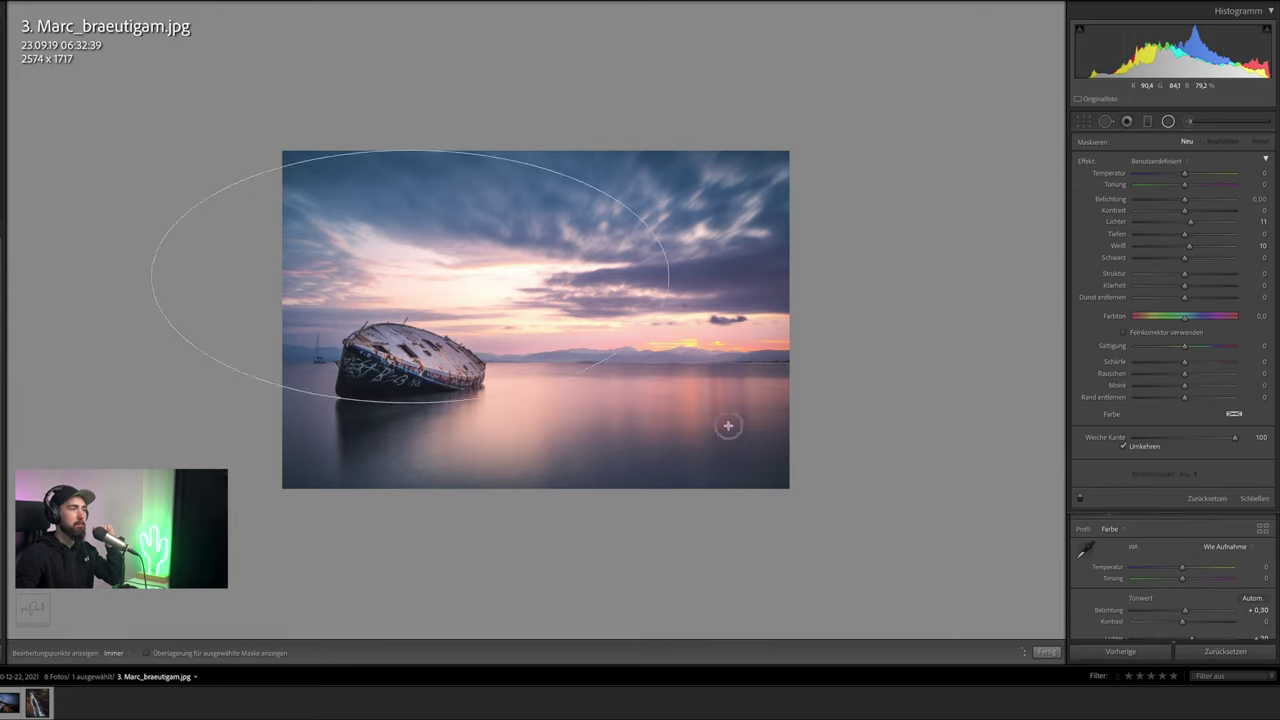
{"action": "mouse_move", "coordinate": [408, 277]}
{"action": "left_mouse_down"}
{"action": "mouse_move", "coordinate": [442, 306]}
{"action": "mouse_move", "coordinate": [535, 297]}
{"action": "left_mouse_up"}
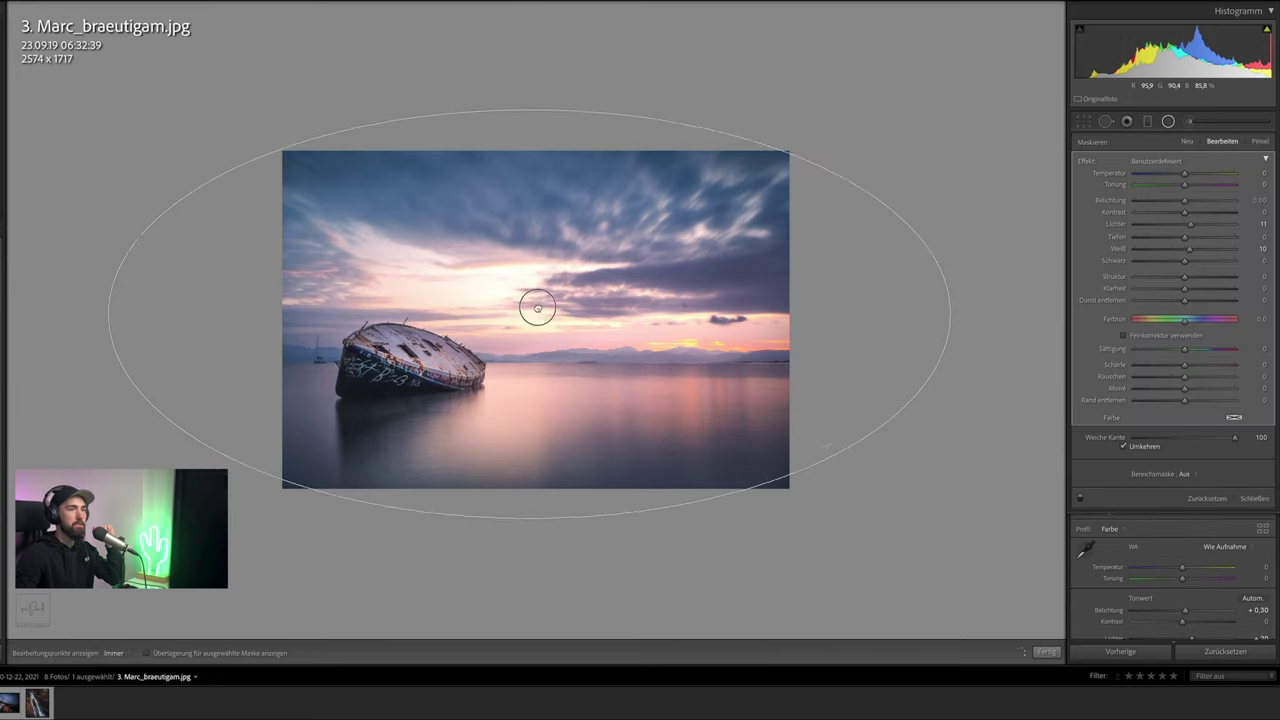
{"action": "double_click", "coordinate": [1087, 162]}
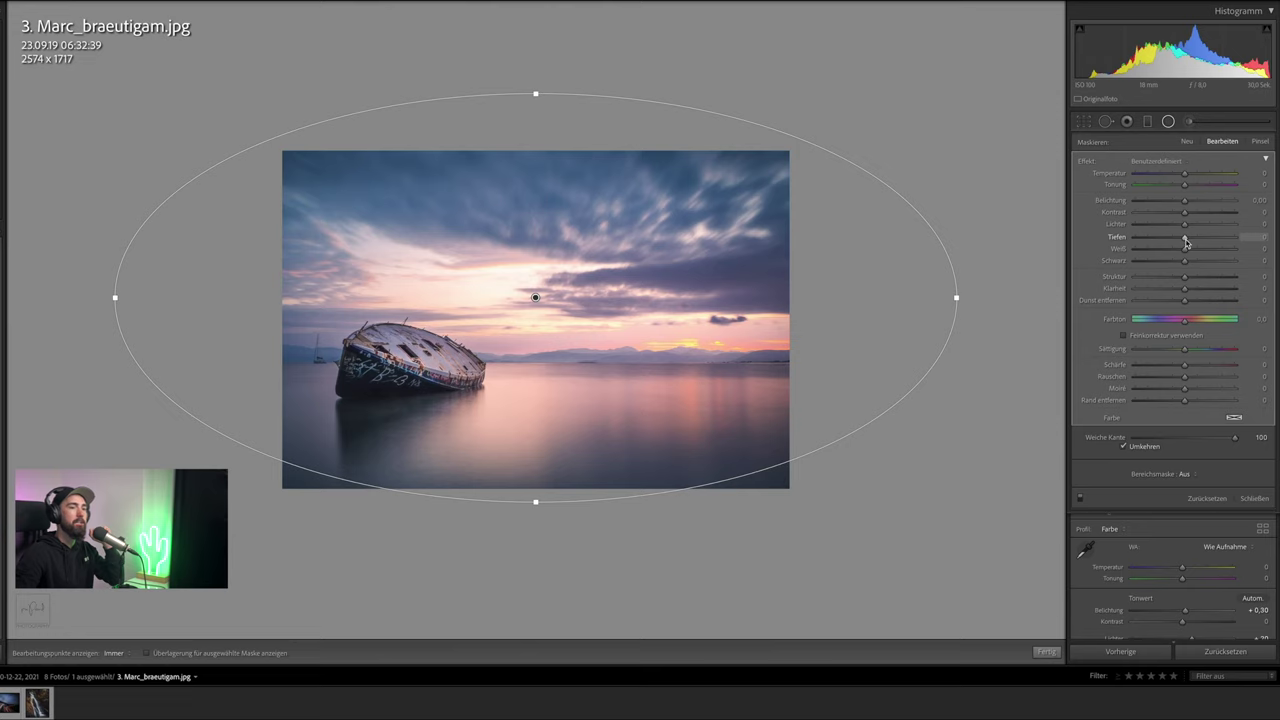
{"action": "left_click", "coordinate": [1137, 451]}
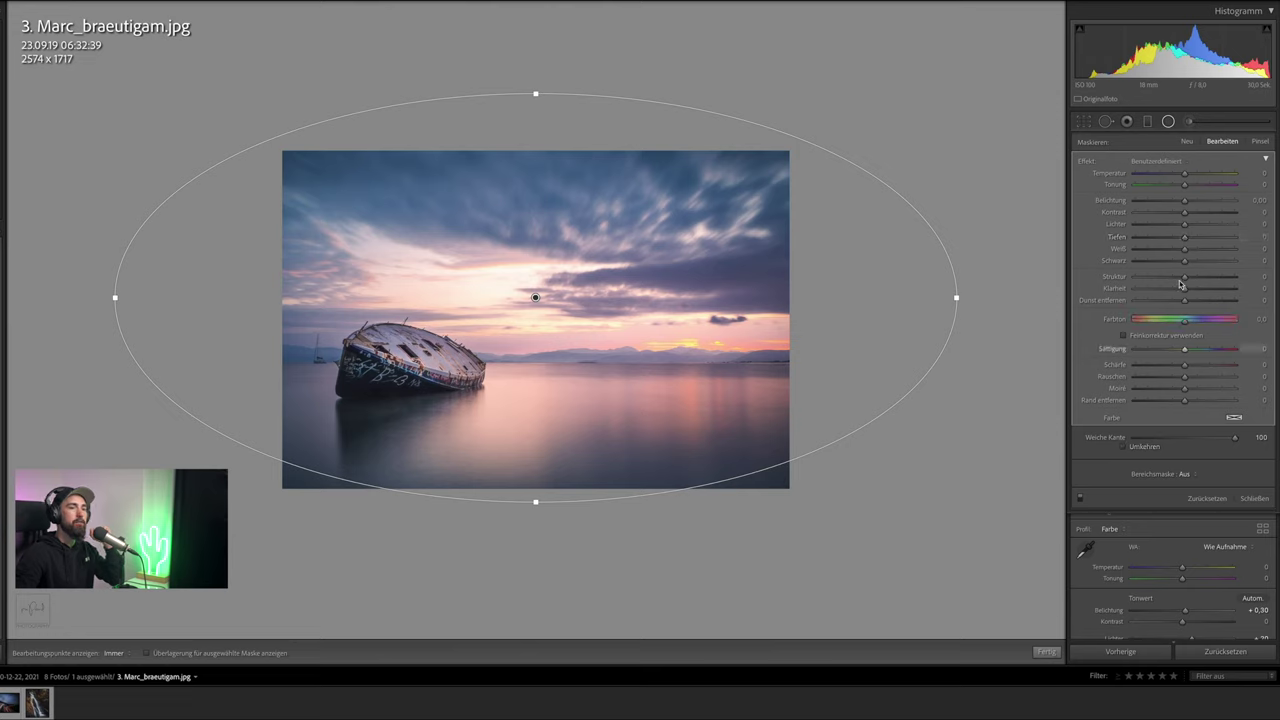
{"action": "left_click_drag", "start_coordinate": [1186, 241], "coordinate": [1182, 226]}
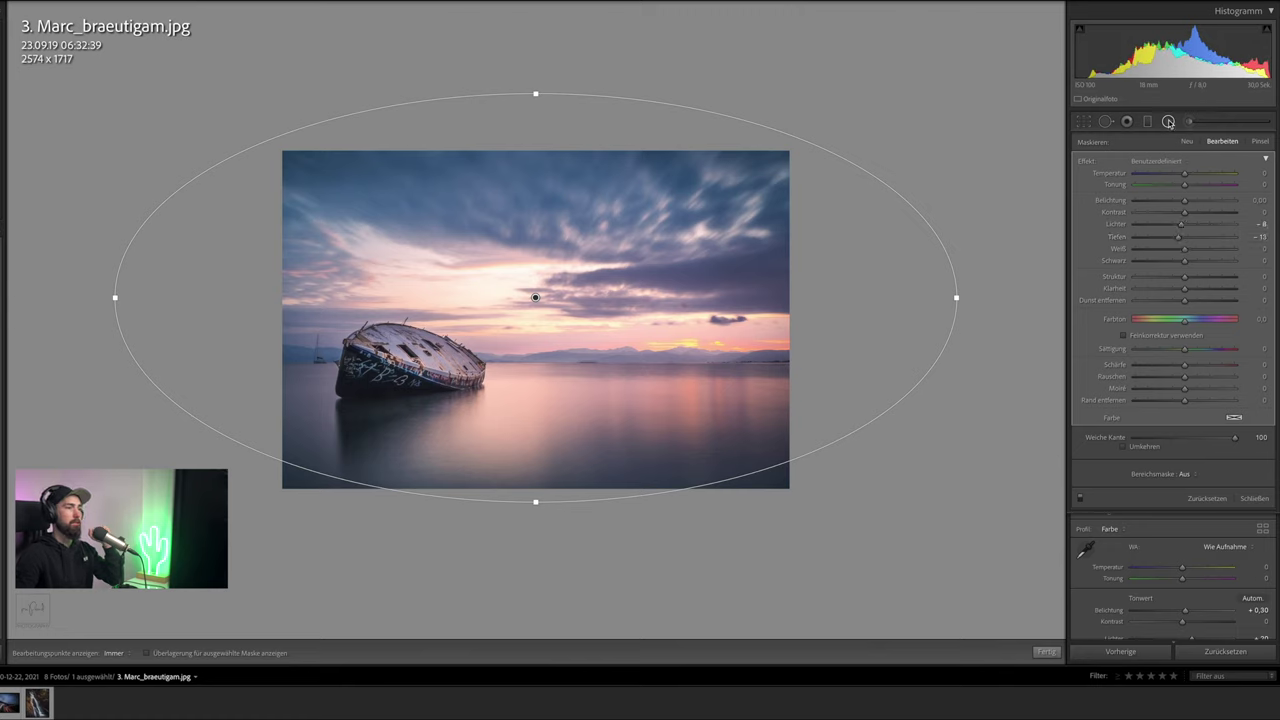
{"action": "left_click", "coordinate": [1168, 121]}
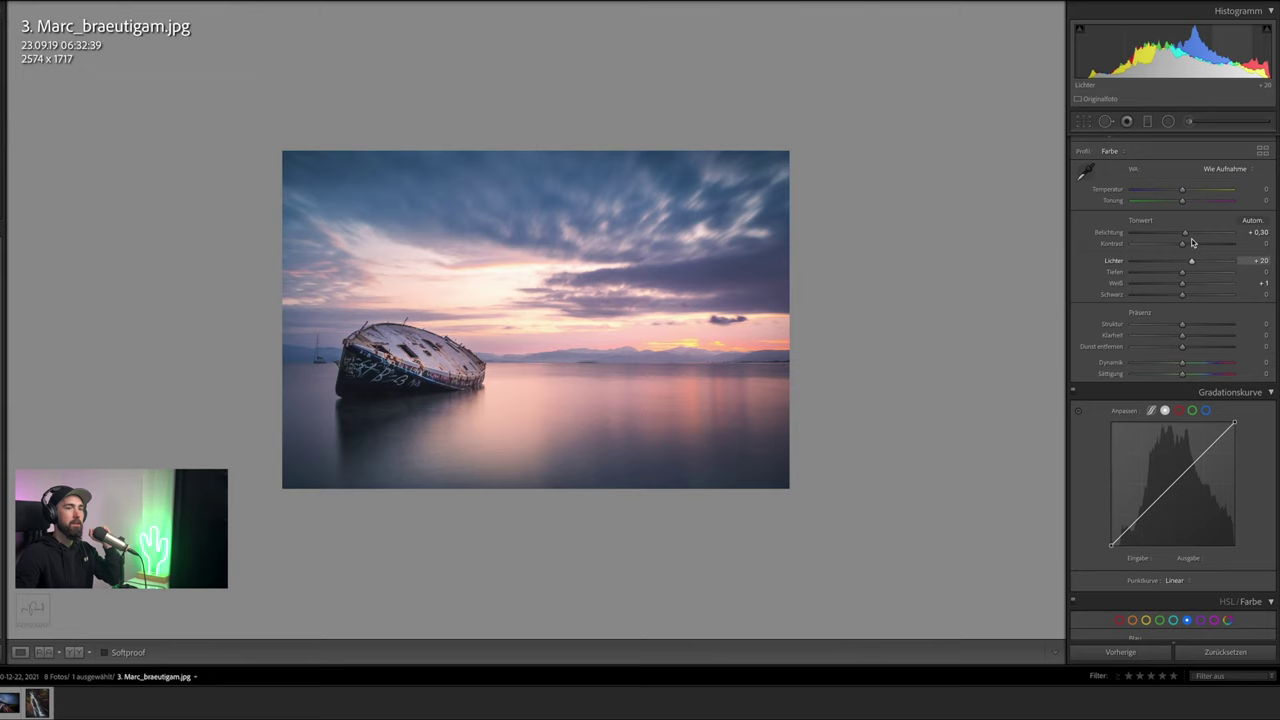
Try Auto white balance, then revert to As Shot and set Temperature +6 with Tint 0
{"action": "left_click", "coordinate": [1219, 169]}
{"action": "left_click", "coordinate": [1228, 182]}
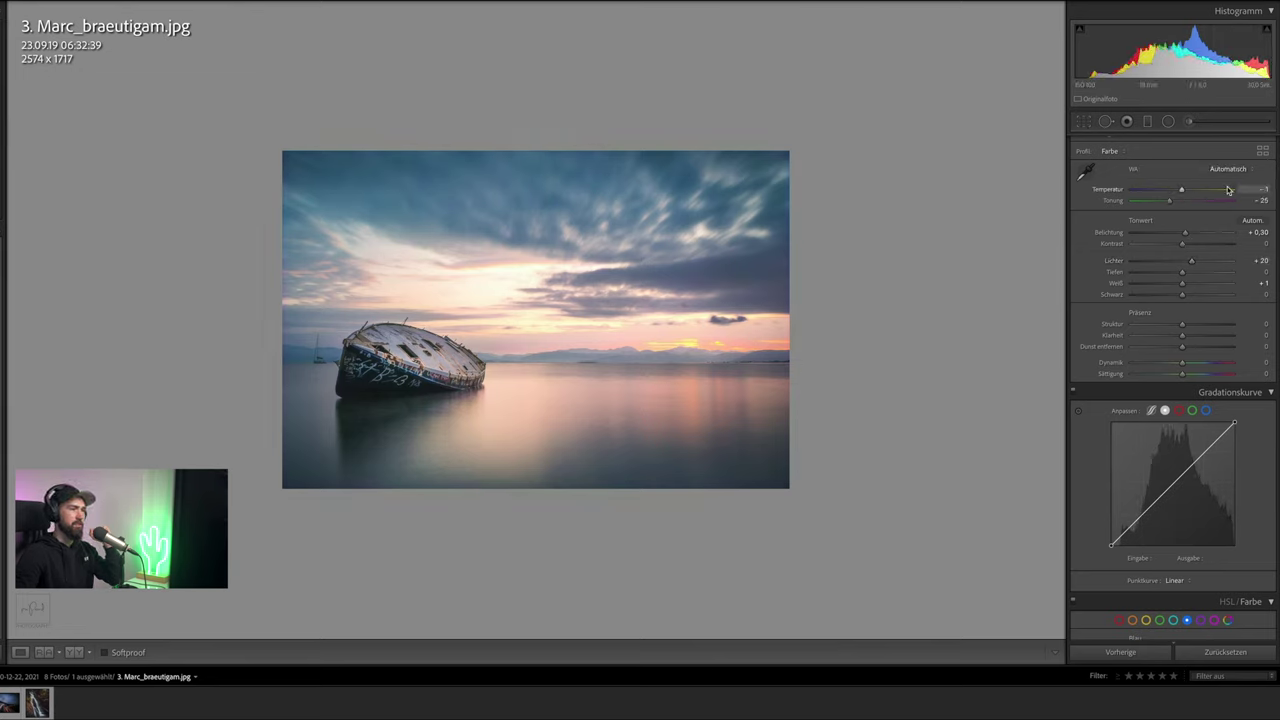
{"action": "double_click", "coordinate": [1112, 201]}
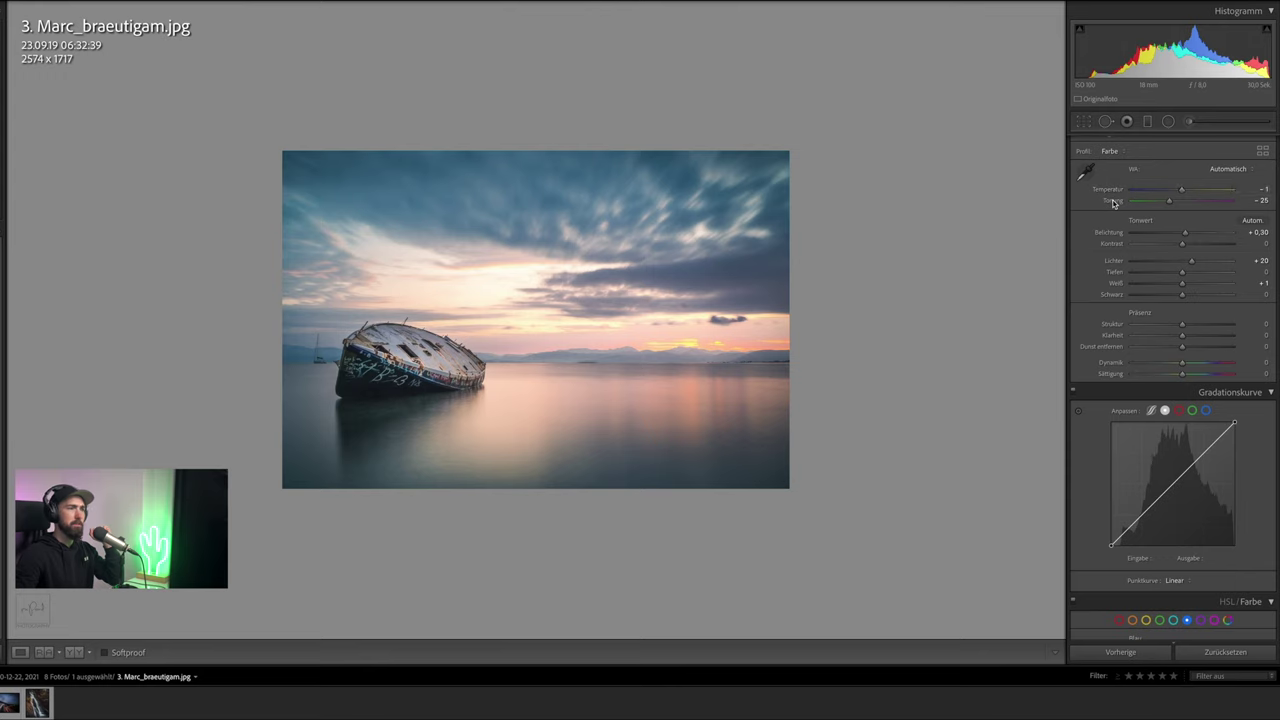
{"action": "left_click_drag", "start_coordinate": [1182, 190], "coordinate": [1181, 192]}
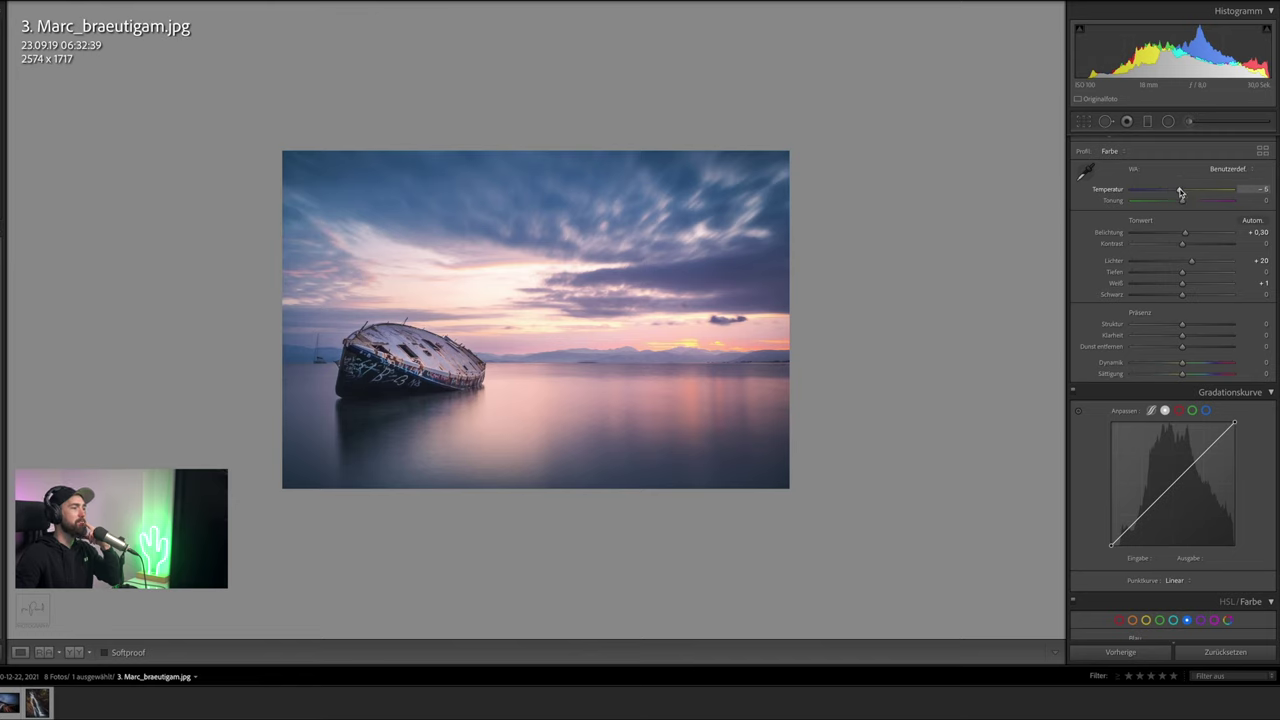
{"action": "left_click_drag", "start_coordinate": [1180, 192], "coordinate": [1182, 192]}
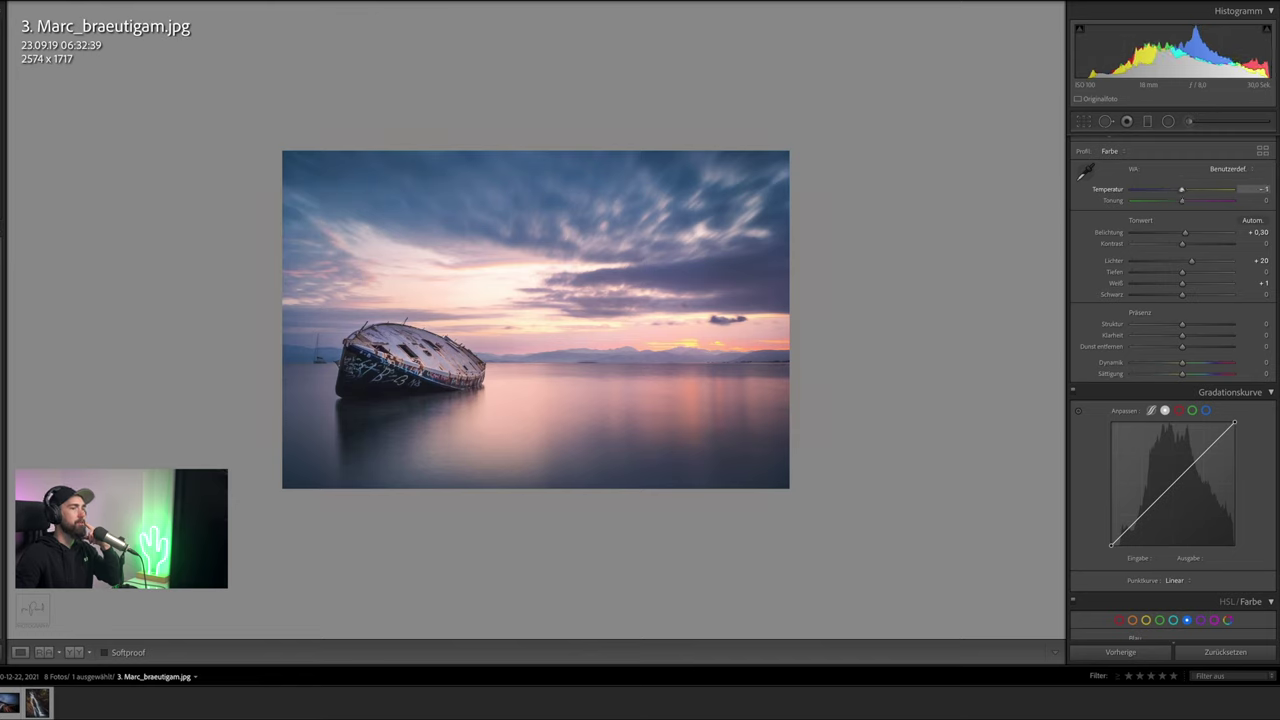
{"action": "left_click", "coordinate": [1227, 168]}
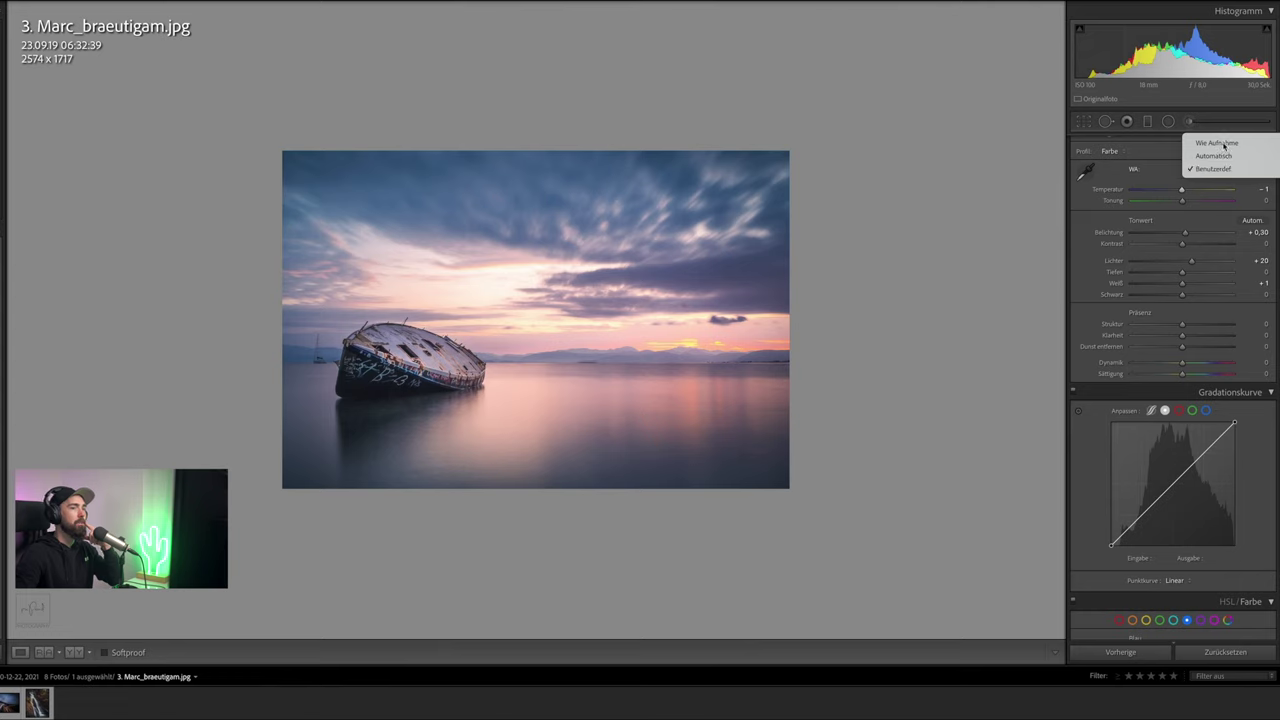
{"action": "left_click", "coordinate": [1216, 143]}
{"action": "left_click_drag", "start_coordinate": [1183, 192], "coordinate": [1185, 191]}
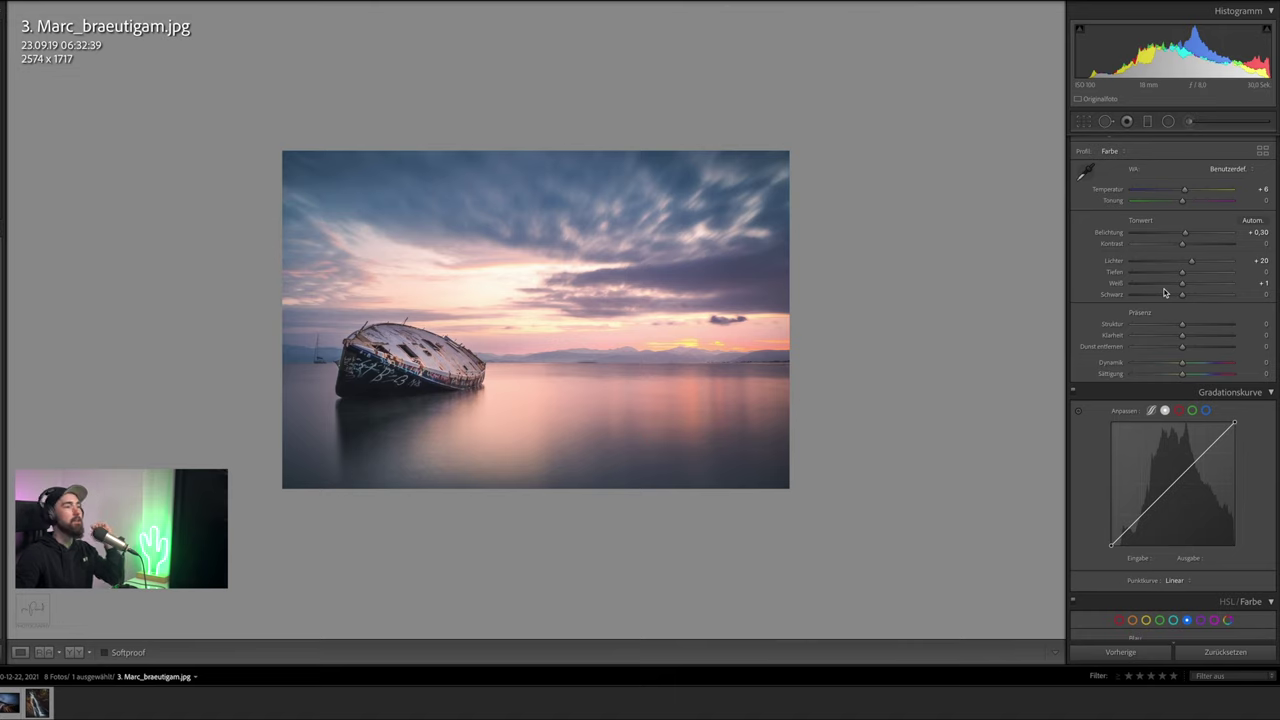
In HSL/Color, lower orange saturation to -19, then select the yellow tones
{"action": "scroll", "coordinate": [1160, 300], "scroll_direction": "down", "scroll_amount": 2}
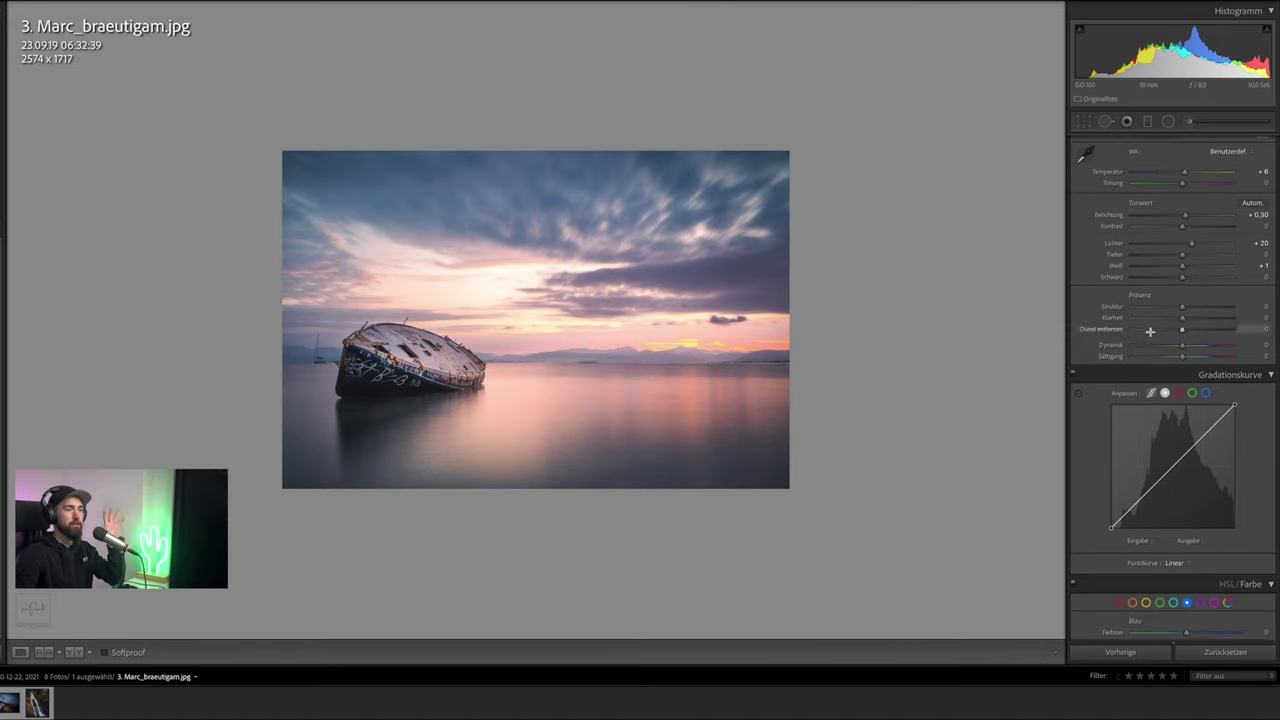
{"action": "scroll", "coordinate": [1151, 336], "scroll_direction": "down", "scroll_amount": 3}
{"action": "scroll", "coordinate": [1151, 336], "scroll_direction": "down", "scroll_amount": 3}
{"action": "scroll", "coordinate": [1151, 336], "scroll_direction": "down", "scroll_amount": 3}
{"action": "scroll", "coordinate": [1152, 336], "scroll_direction": "down", "scroll_amount": 1}
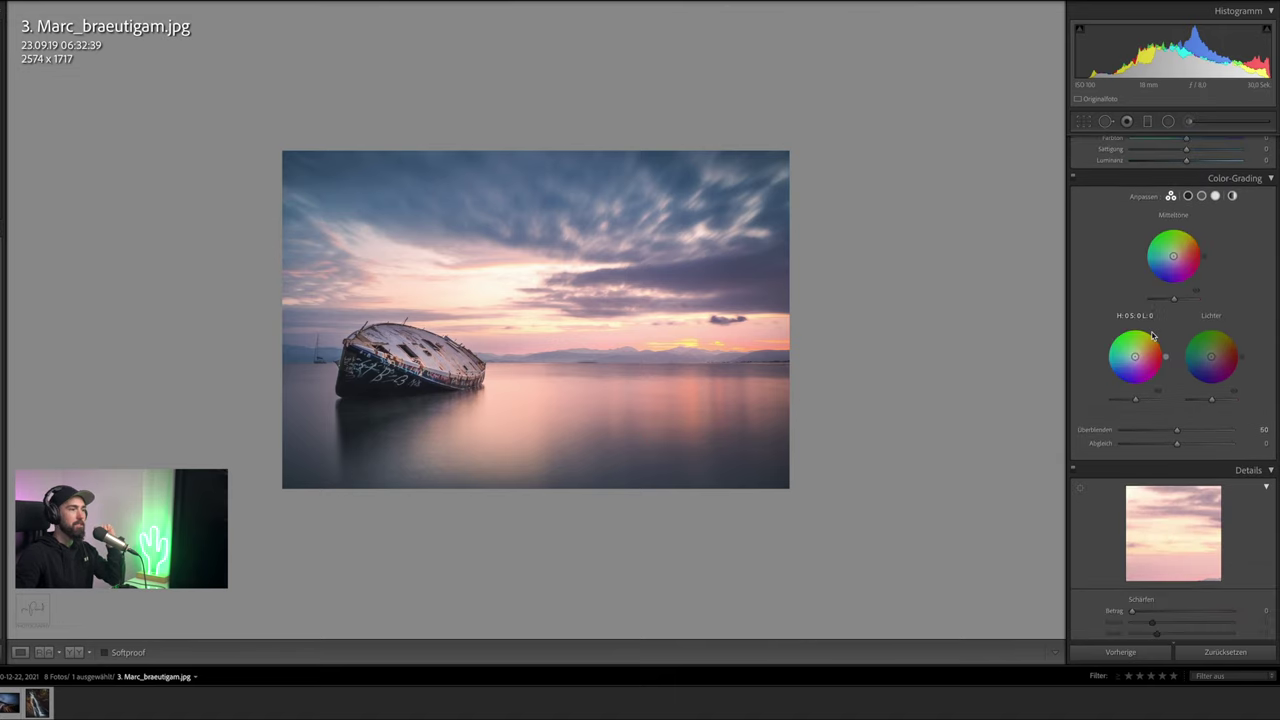
{"action": "scroll", "coordinate": [1152, 336], "scroll_direction": "up", "scroll_amount": 1}
{"action": "scroll", "coordinate": [1152, 336], "scroll_direction": "up", "scroll_amount": 1}
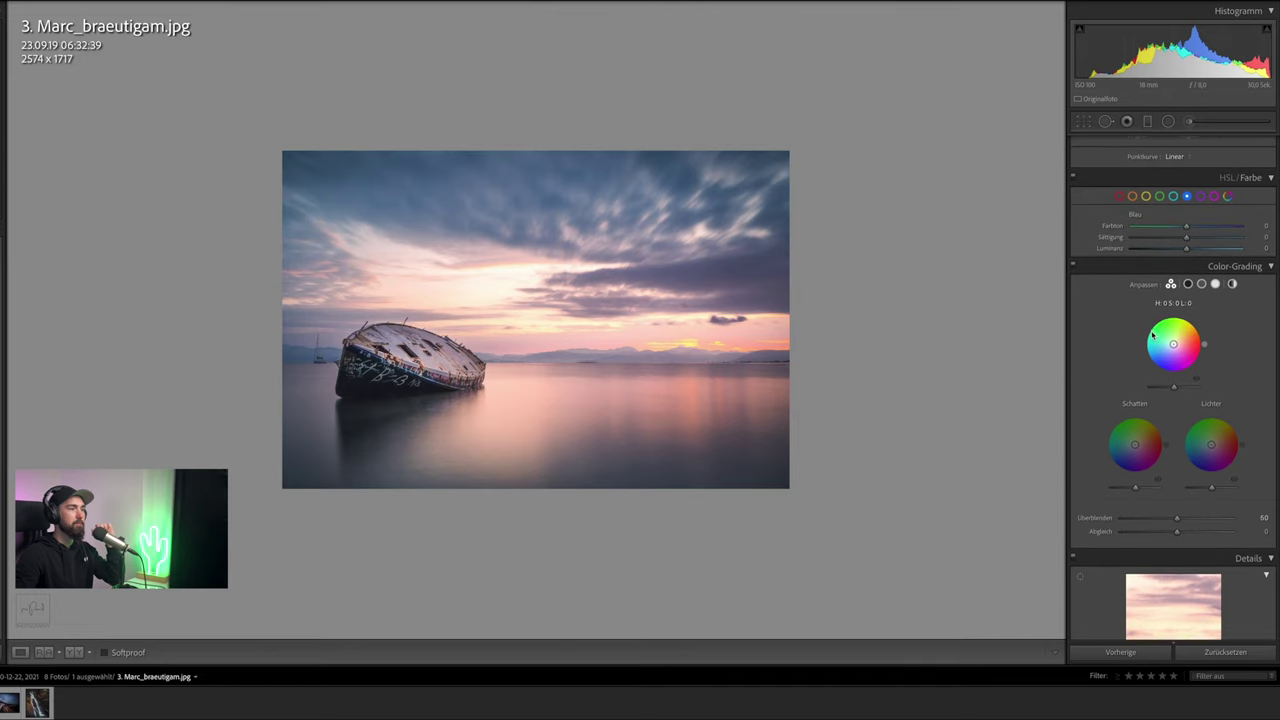
{"action": "scroll", "coordinate": [1152, 336], "scroll_direction": "up", "scroll_amount": 1}
{"action": "scroll", "coordinate": [1152, 336], "scroll_direction": "up", "scroll_amount": 1}
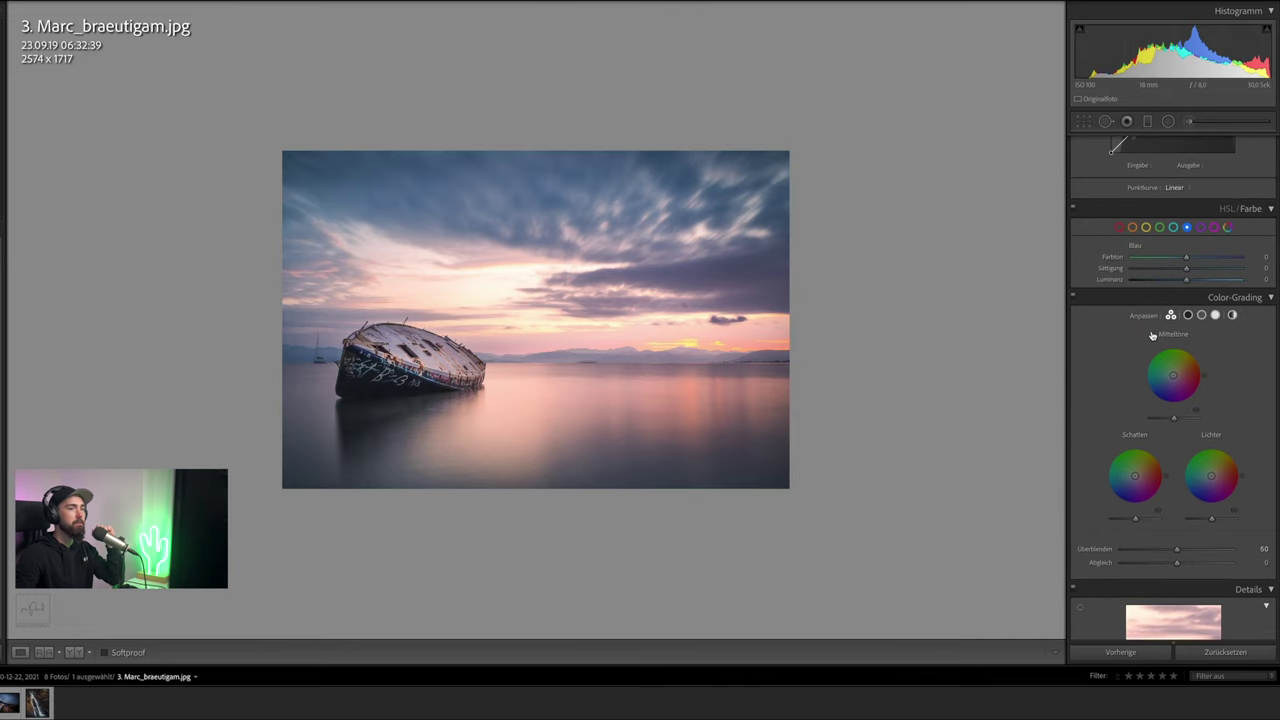
{"action": "scroll", "coordinate": [1152, 336], "scroll_direction": "up", "scroll_amount": 1}
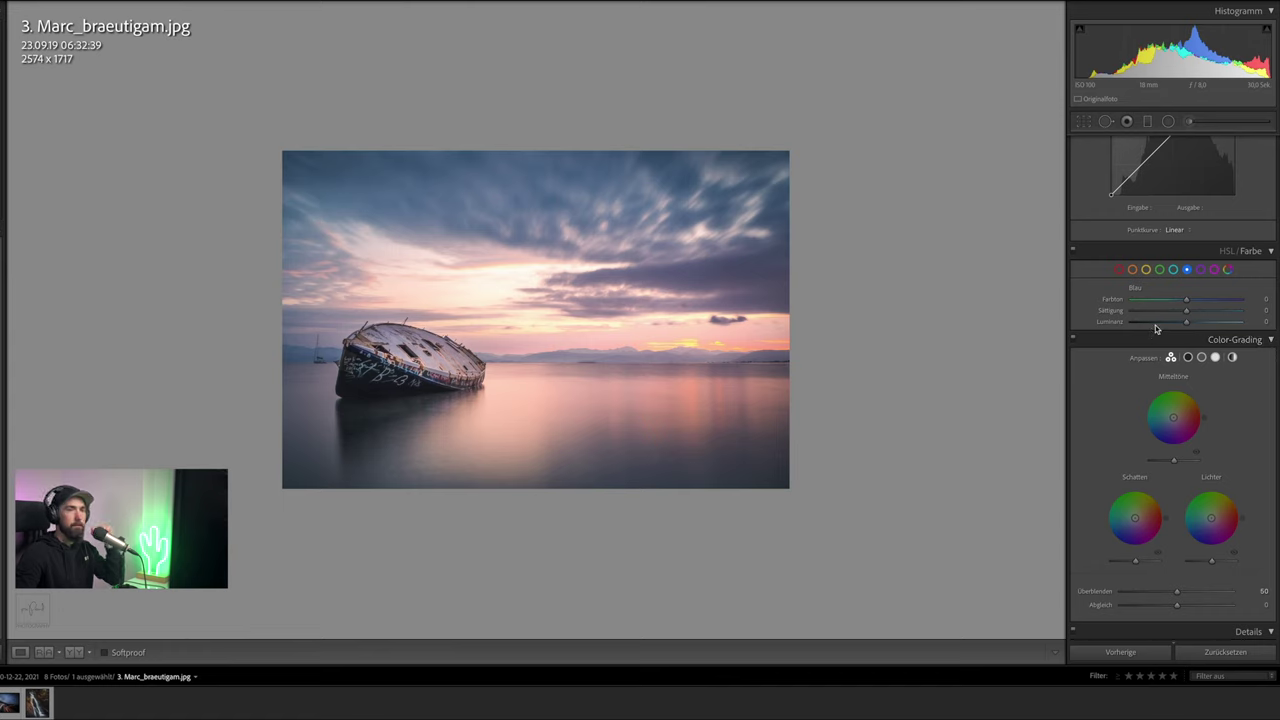
{"action": "left_click", "coordinate": [1133, 270]}
{"action": "left_click_drag", "start_coordinate": [1186, 311], "coordinate": [1178, 310]}
{"action": "left_click", "coordinate": [1146, 269]}
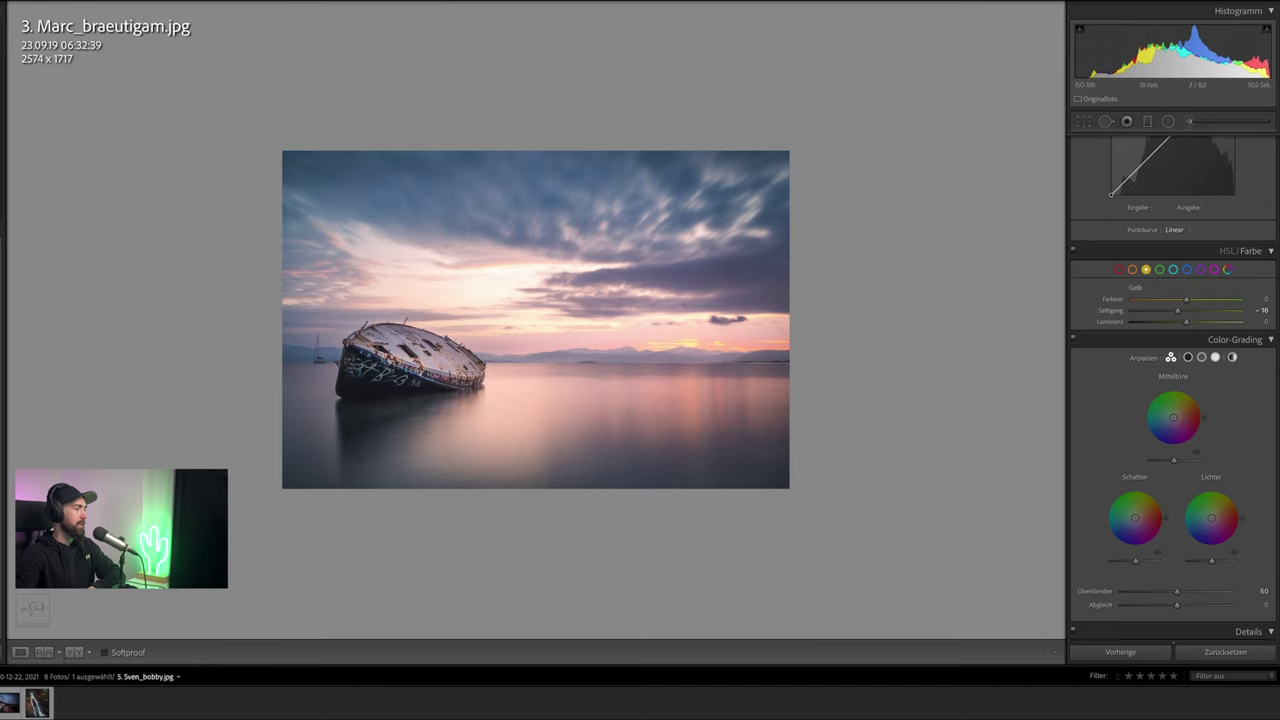
Open 4. Gusch photography.jpg fitted to view and set its Exposure to +0.50
{"action": "left_click", "coordinate": [37, 703]}
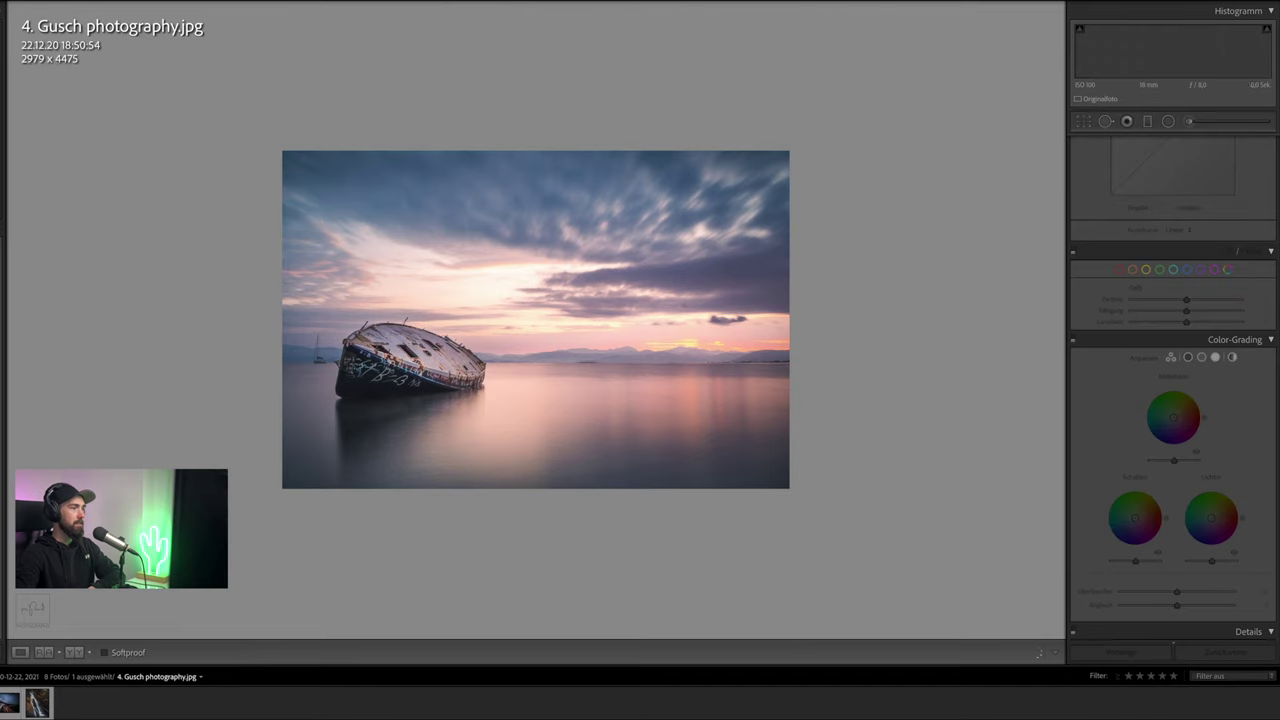
{"action": "left_click", "coordinate": [668, 456]}
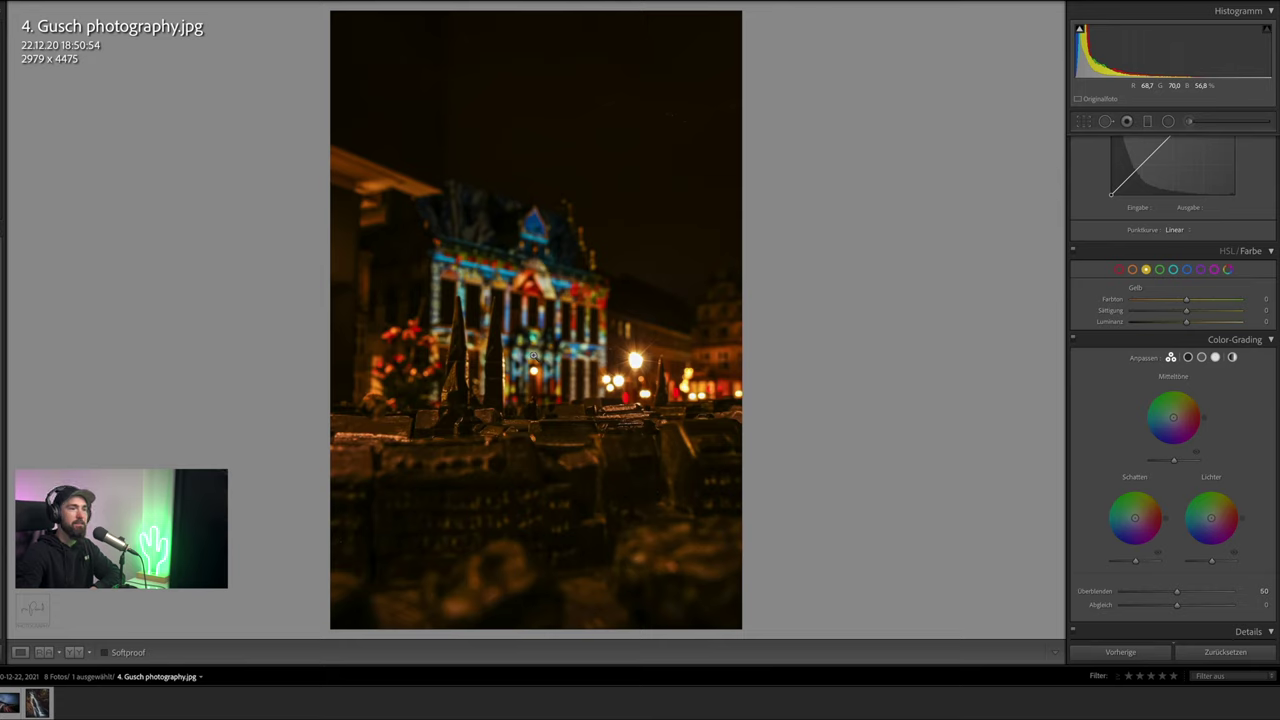
{"action": "scroll", "coordinate": [1140, 210], "scroll_direction": "up", "scroll_amount": 5}
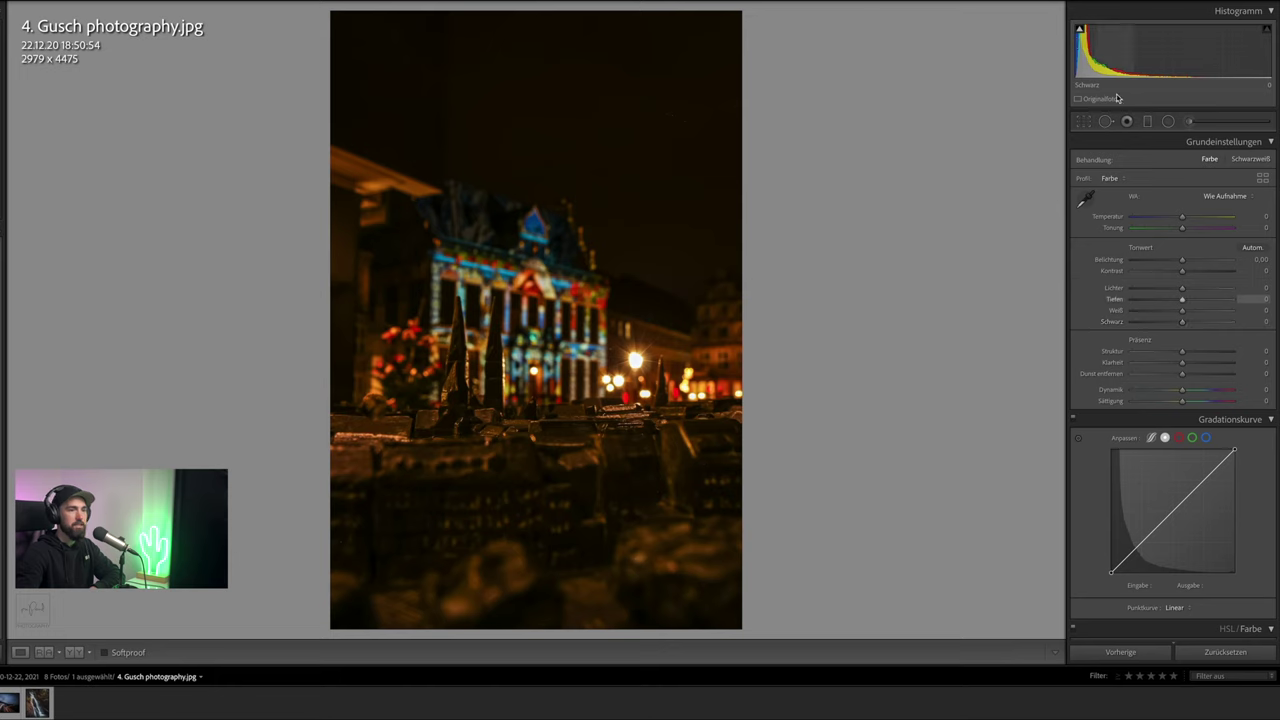
{"action": "left_click", "coordinate": [1194, 261]}
{"action": "left_click_drag", "start_coordinate": [1194, 261], "coordinate": [1199, 261]}
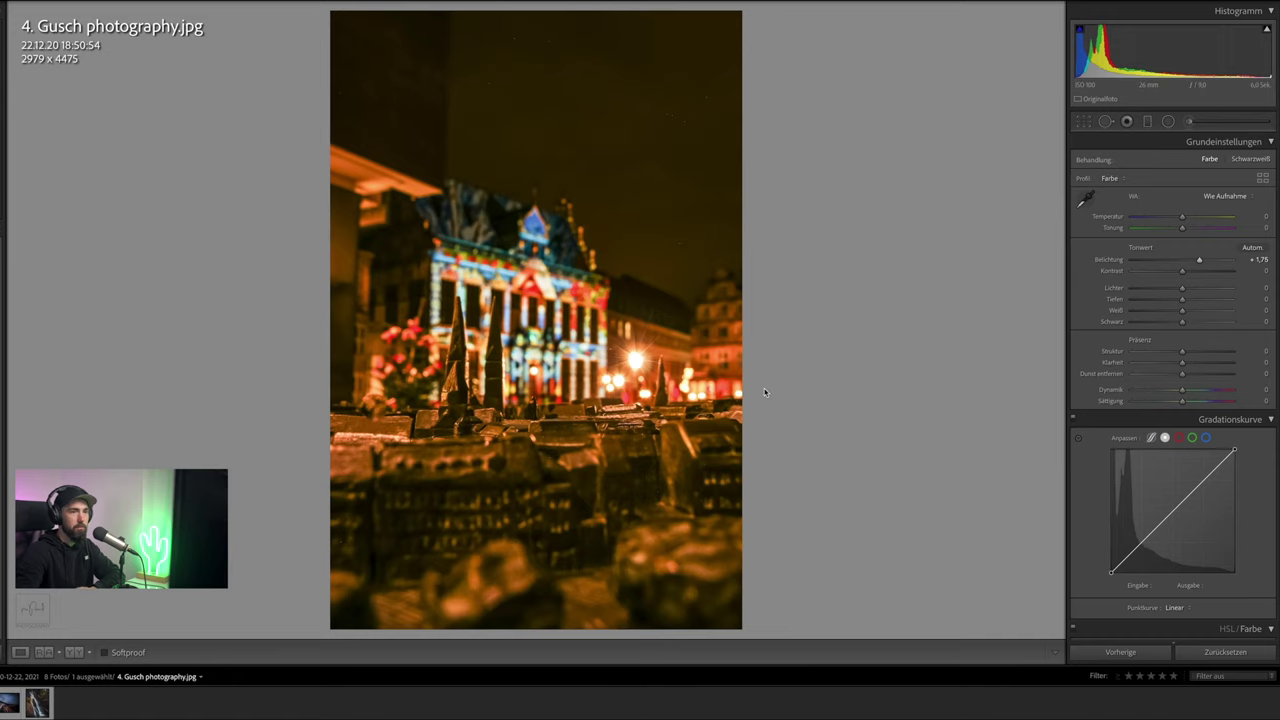
{"action": "double_click", "coordinate": [1113, 260]}
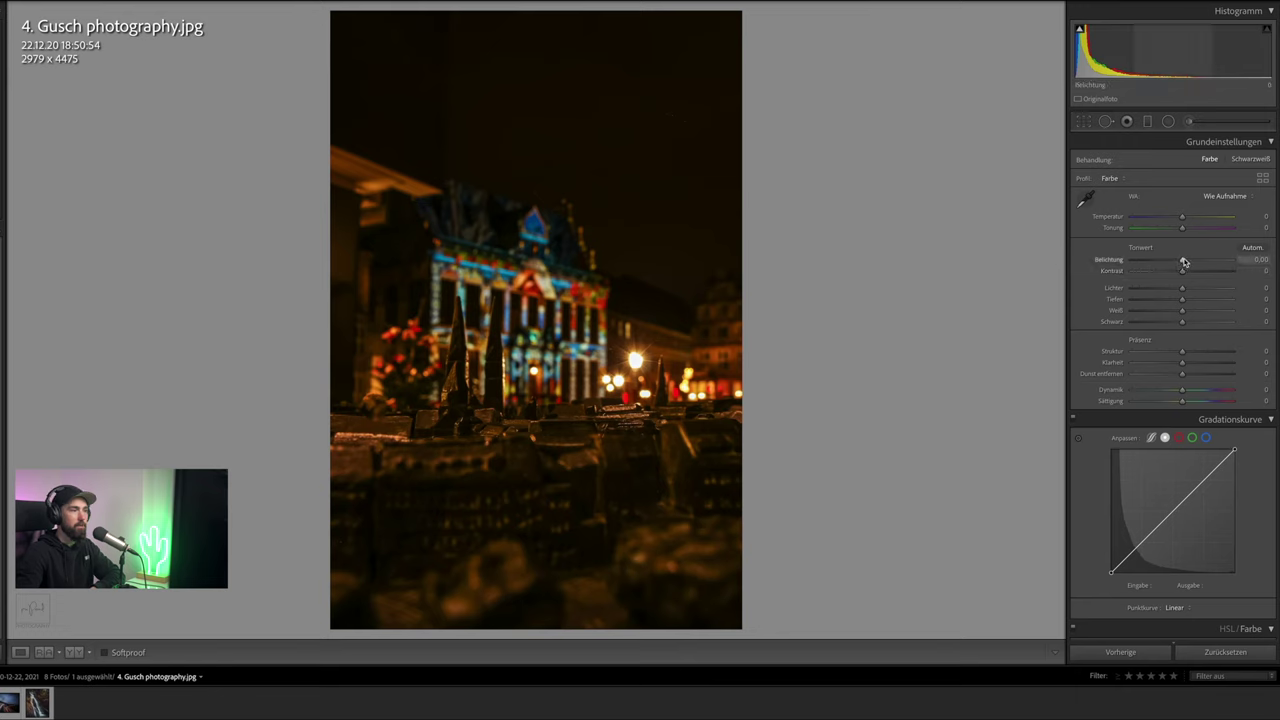
{"action": "left_click_drag", "start_coordinate": [1182, 260], "coordinate": [1189, 261]}
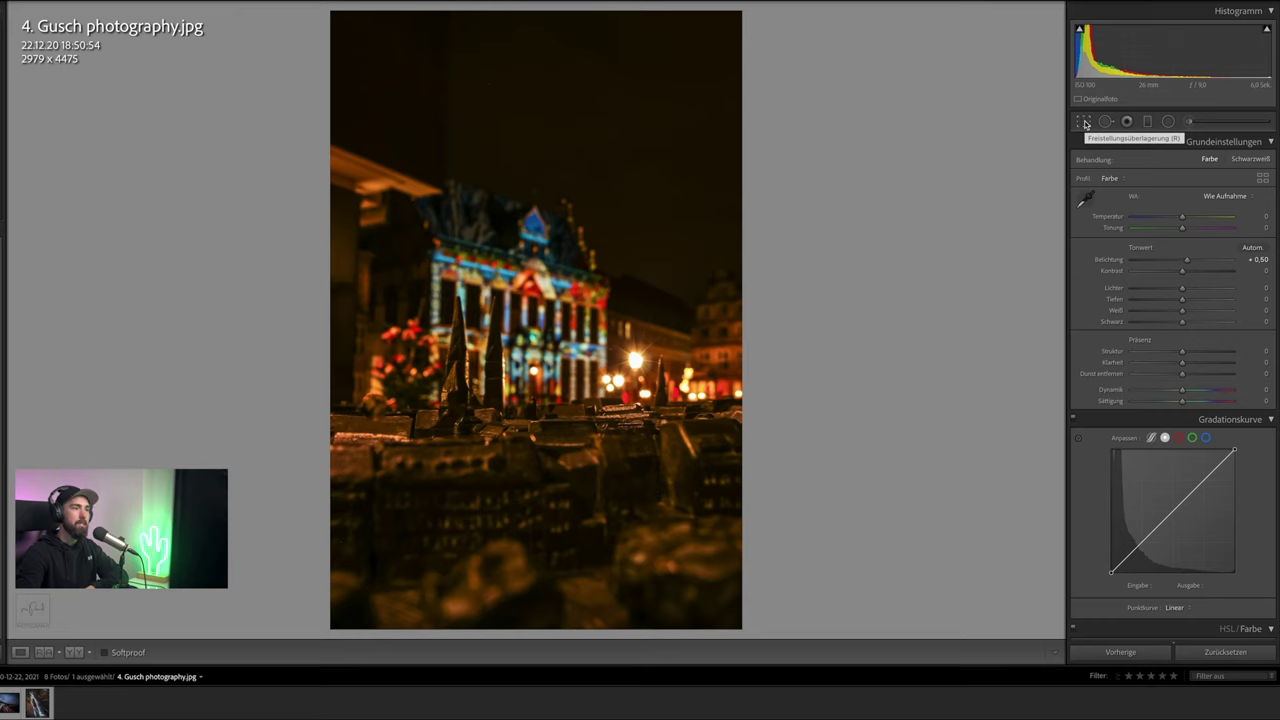
Crop the night facade to a 4 x 5 portrait, shifting the building upward in frame
{"action": "left_click", "coordinate": [1085, 123]}
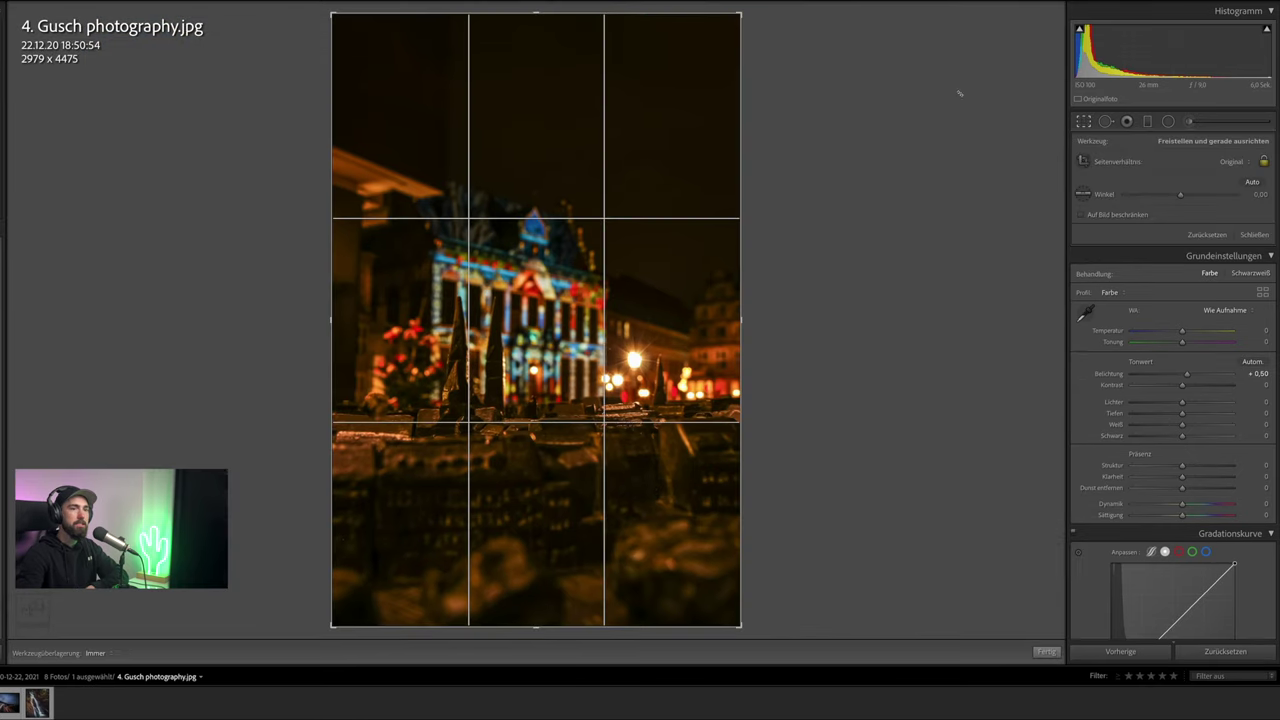
{"action": "left_click", "coordinate": [1242, 164]}
{"action": "left_click", "coordinate": [1222, 202]}
{"action": "left_click_drag", "start_coordinate": [565, 158], "coordinate": [570, 123]}
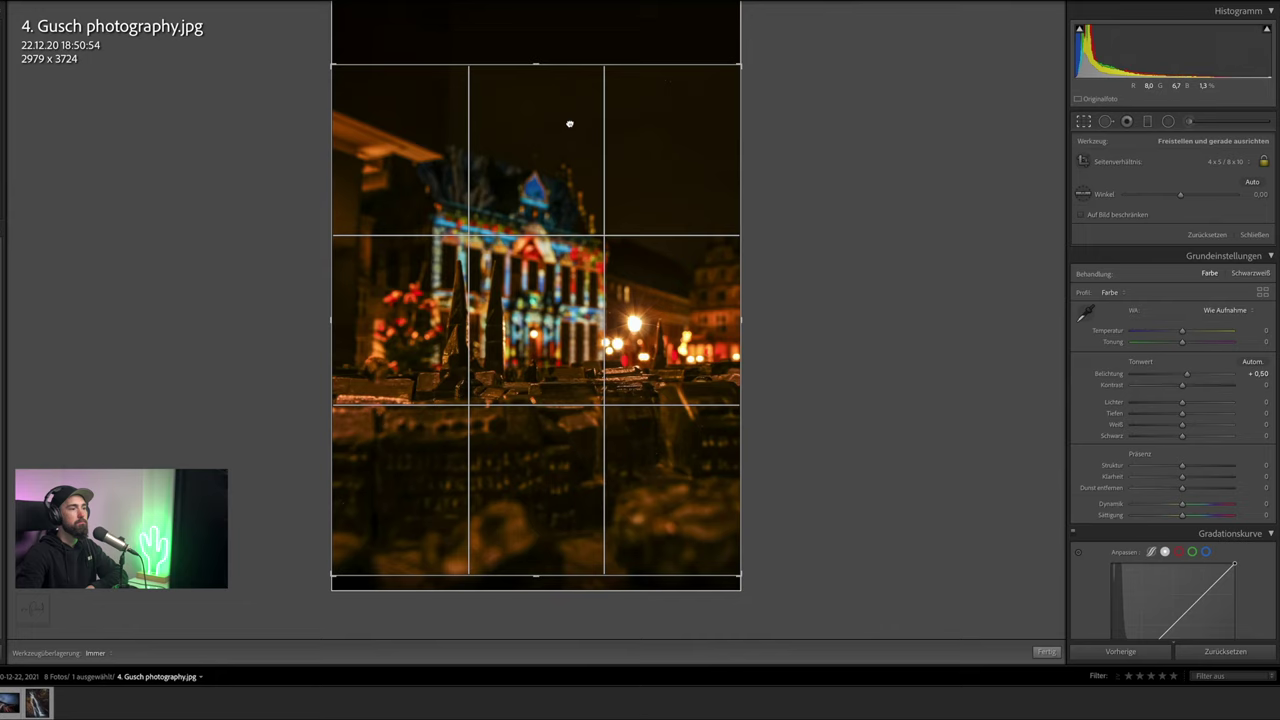
{"action": "left_click", "coordinate": [570, 124]}
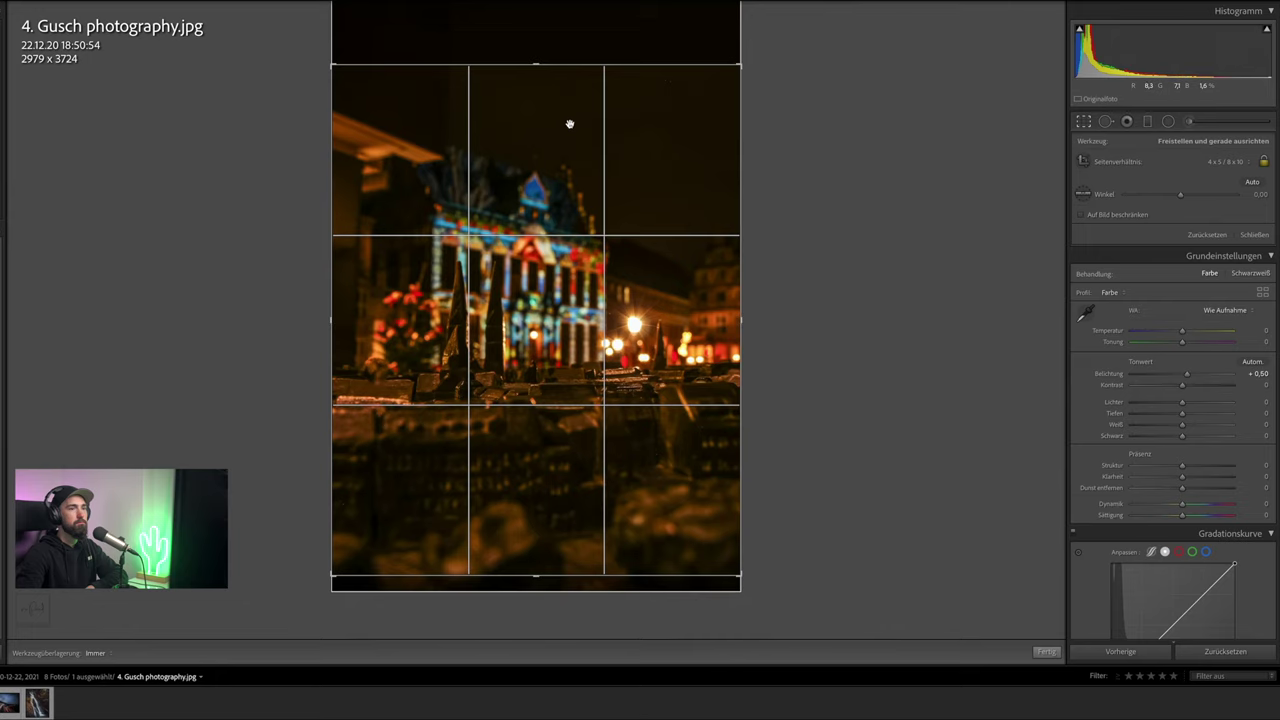
{"action": "left_click", "coordinate": [1082, 122]}
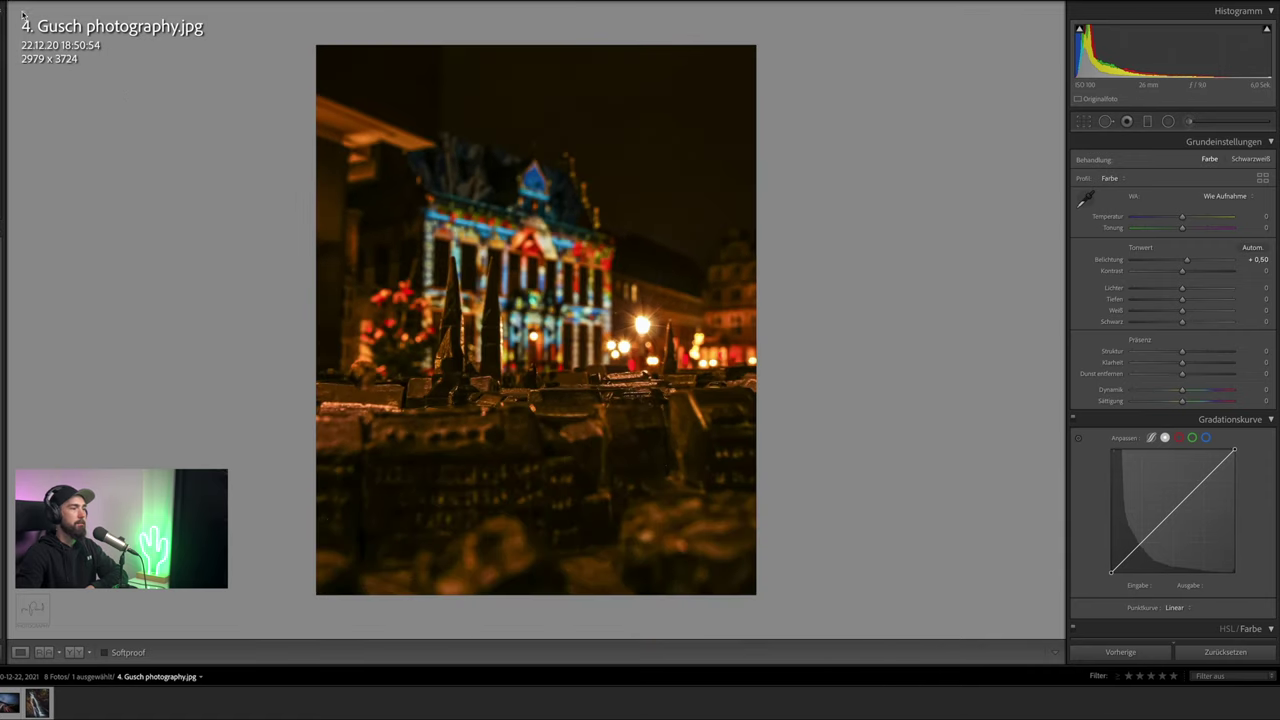
Cool the facade's white balance to Temperature -38 with Tint reset to 0, after trying Auto
{"action": "left_click_drag", "start_coordinate": [1183, 218], "coordinate": [1178, 221]}
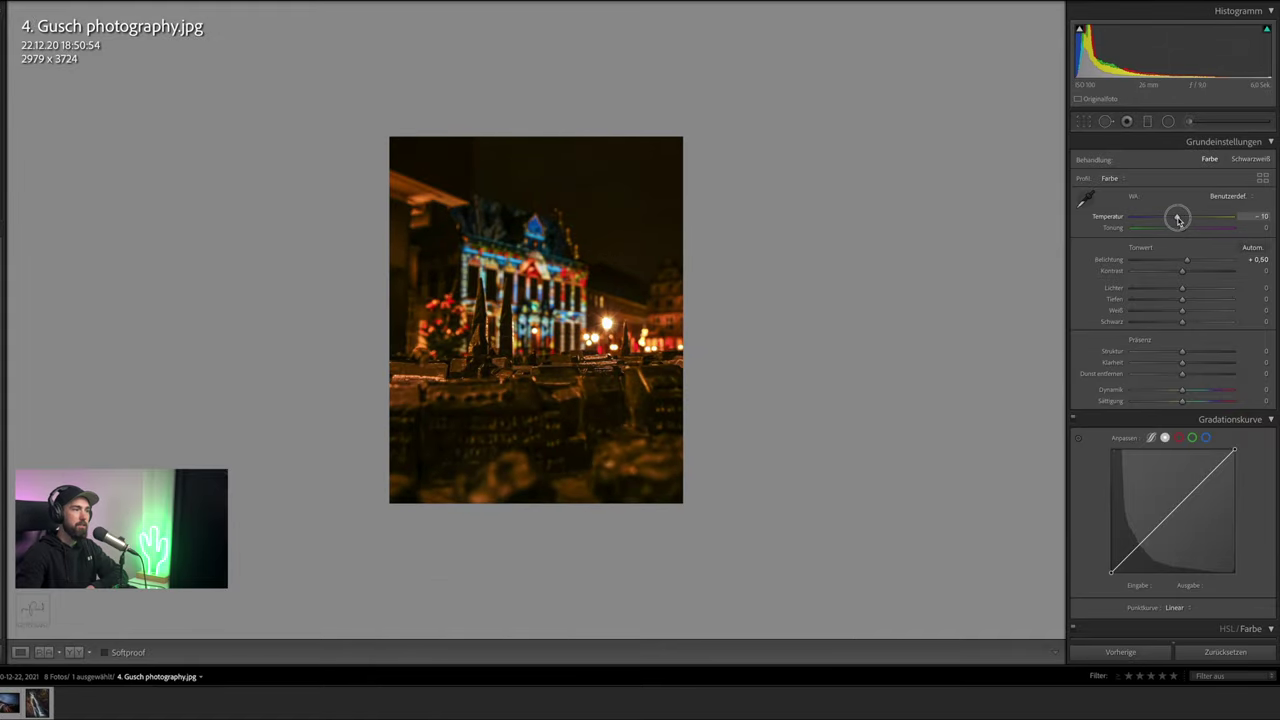
{"action": "left_click_drag", "start_coordinate": [1179, 221], "coordinate": [1174, 219]}
{"action": "left_click", "coordinate": [1220, 197]}
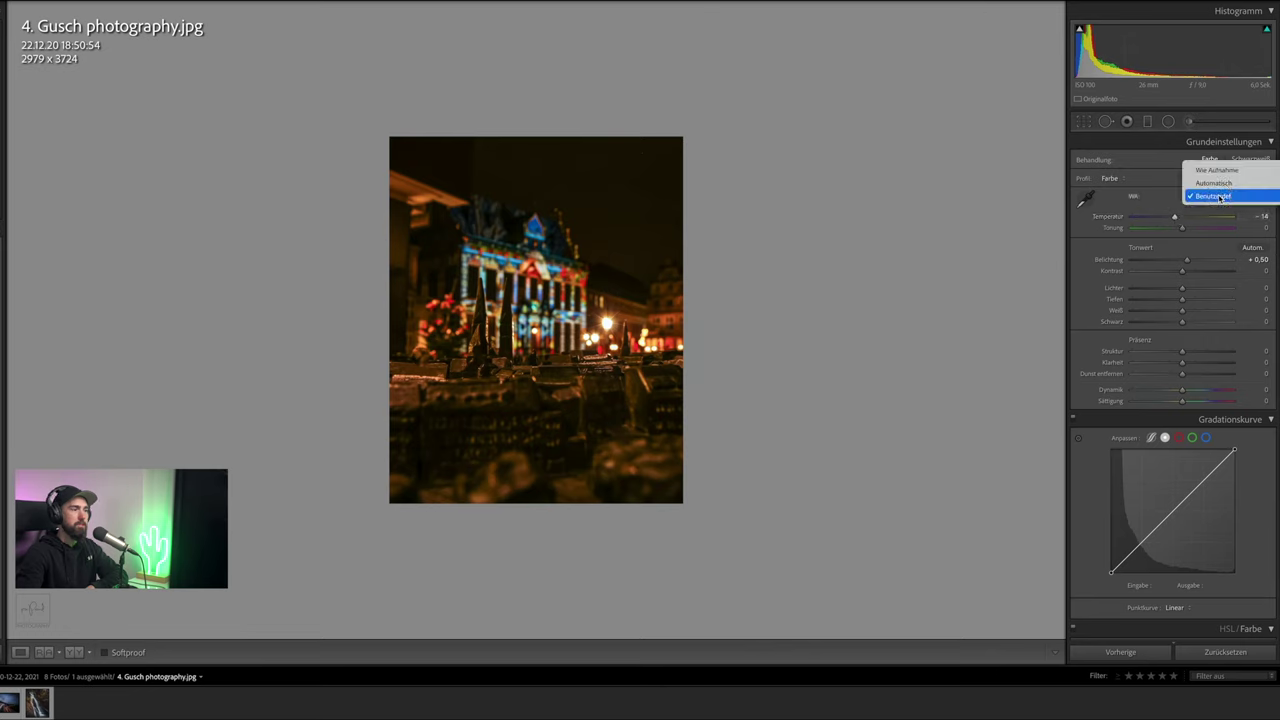
{"action": "left_click", "coordinate": [1224, 185]}
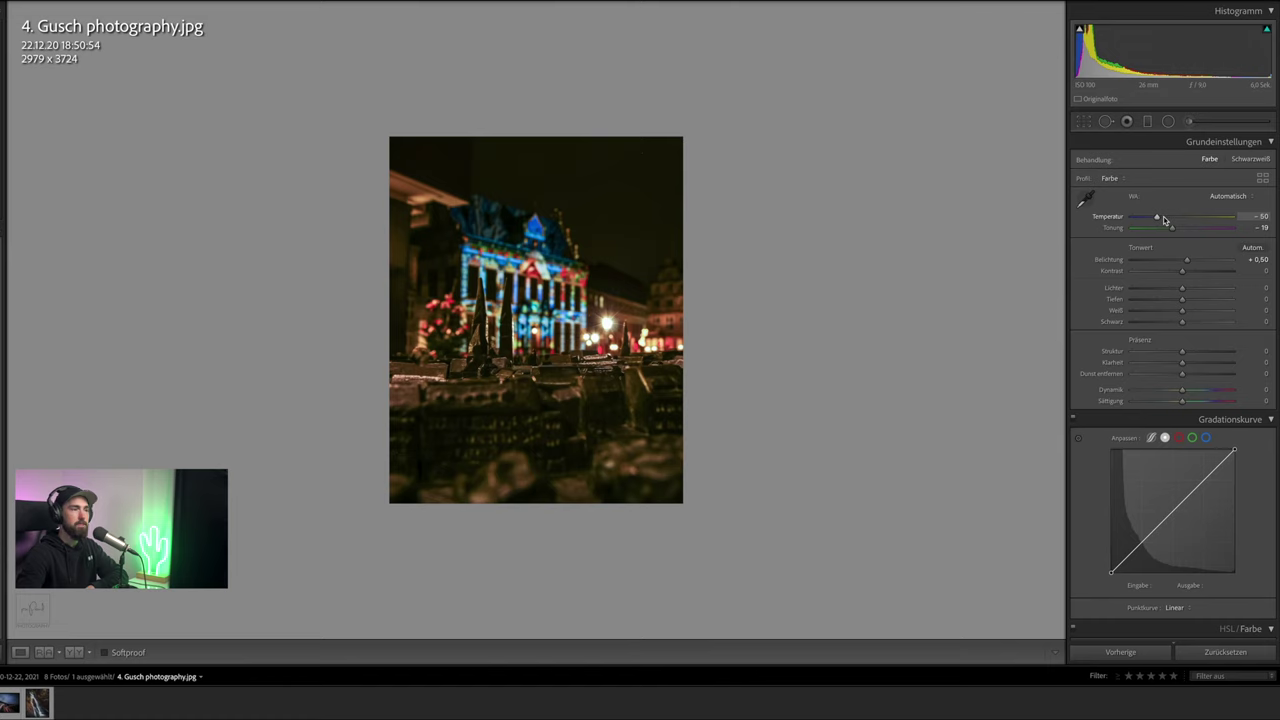
{"action": "left_click_drag", "start_coordinate": [1163, 219], "coordinate": [1163, 221]}
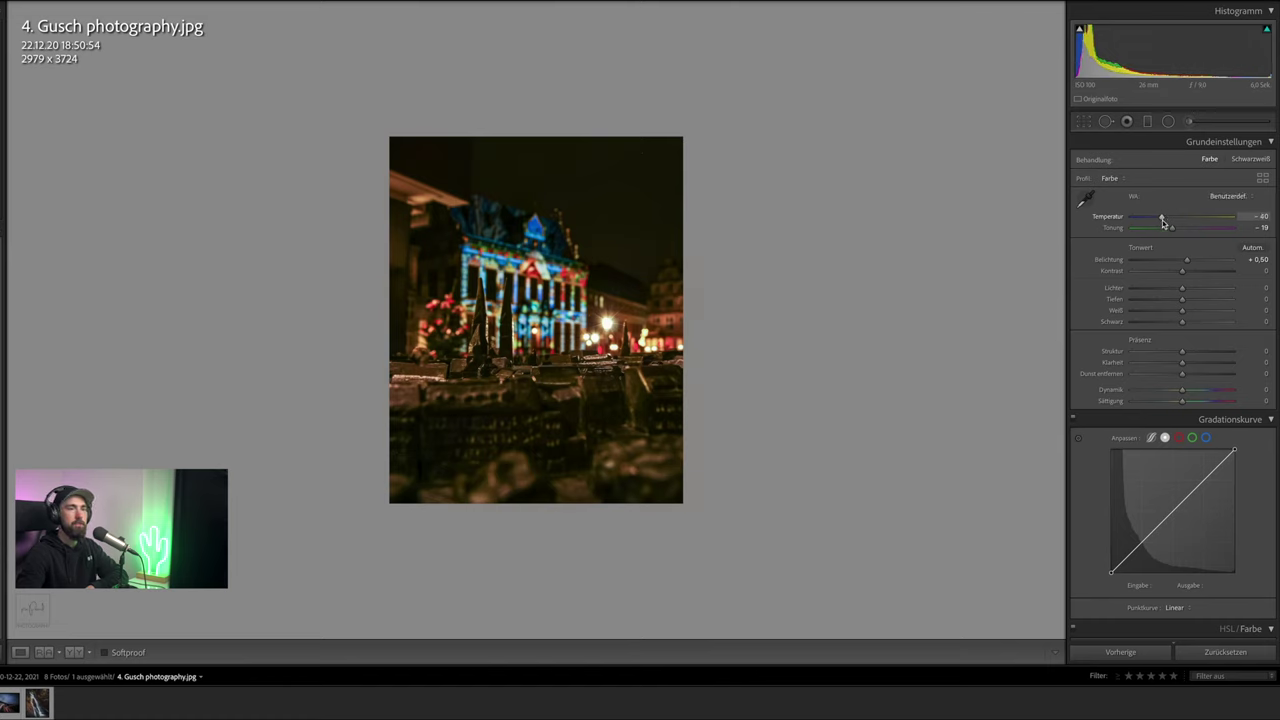
{"action": "double_click", "coordinate": [1117, 230]}
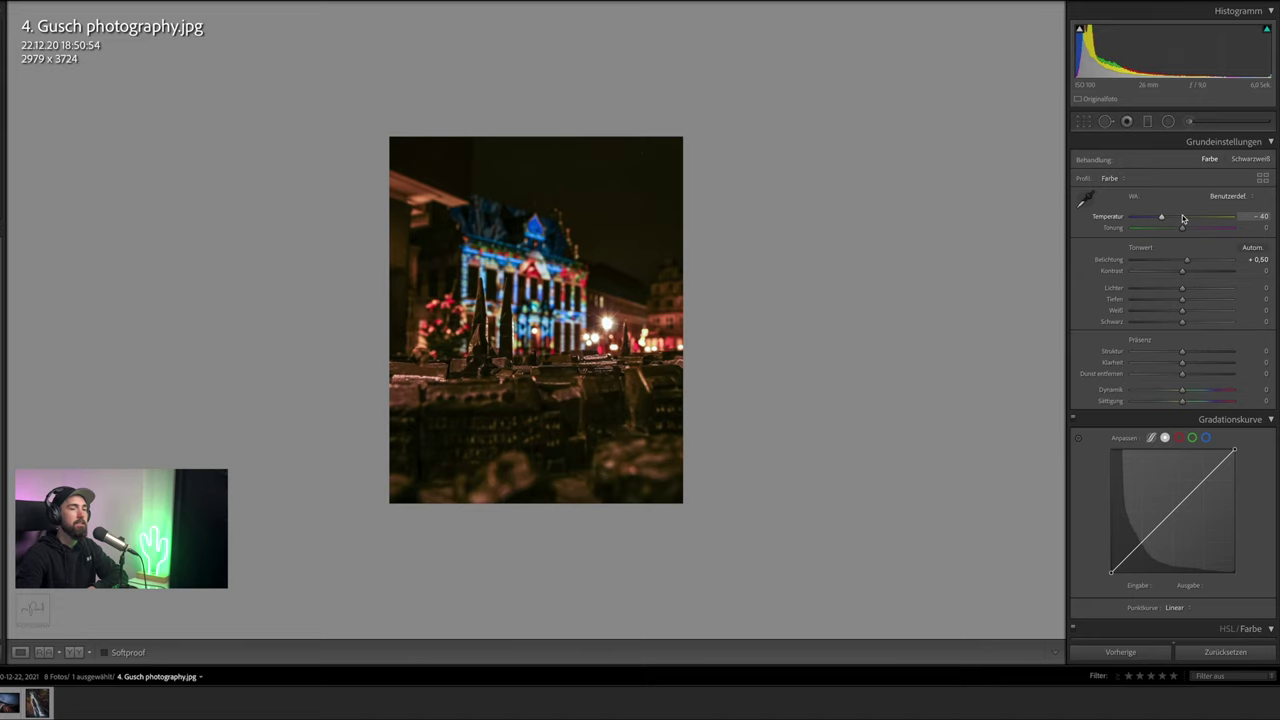
{"action": "mouse_move", "coordinate": [1163, 218]}
{"action": "left_mouse_down"}
{"action": "mouse_move", "coordinate": [1190, 233]}
{"action": "mouse_move", "coordinate": [1173, 264]}
{"action": "left_mouse_up"}
{"action": "scroll", "coordinate": [1178, 256], "scroll_direction": "down", "scroll_amount": 1}
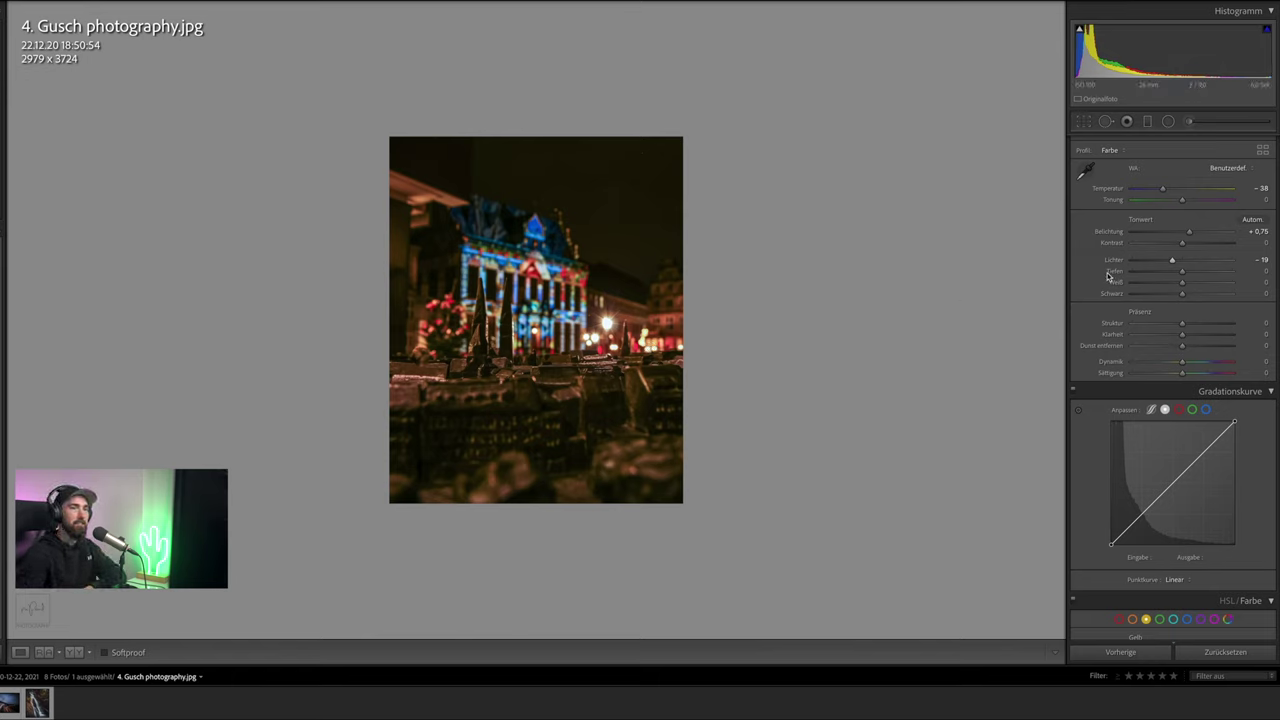
Lift Highlights to about -5 and pull Exposure down toward +0.60
{"action": "left_click", "coordinate": [1180, 261]}
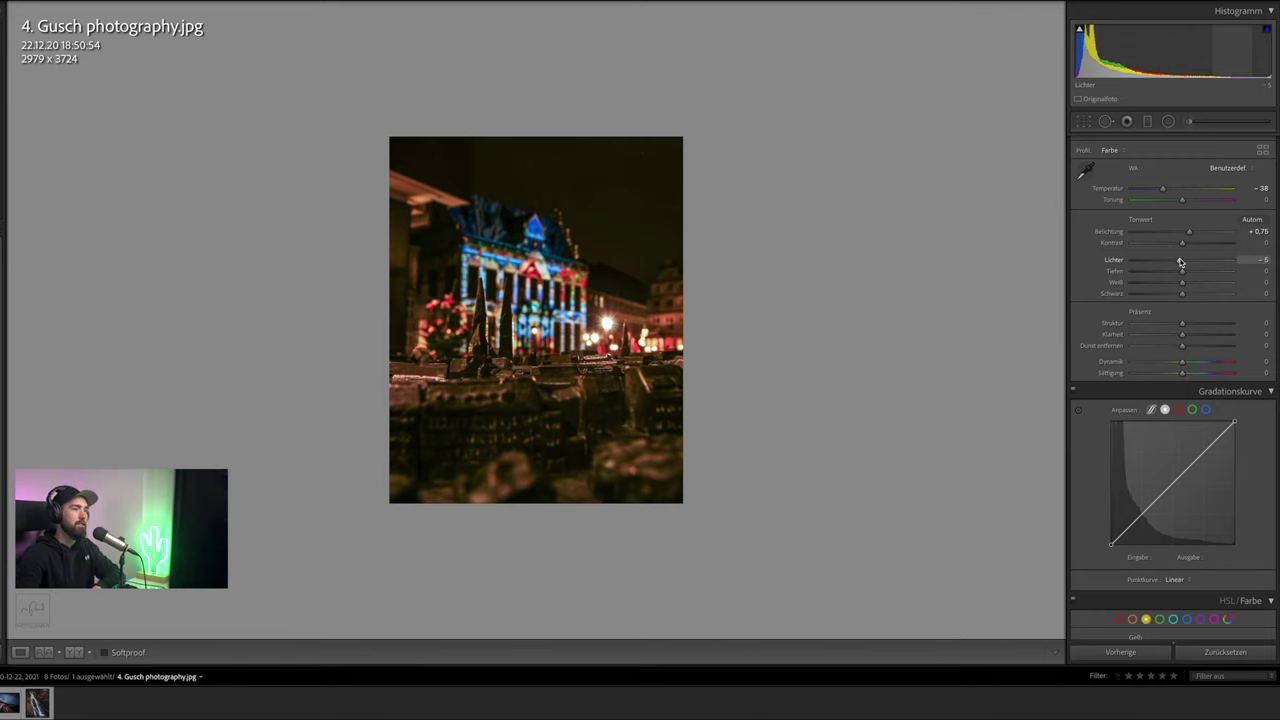
{"action": "left_click_drag", "start_coordinate": [1179, 262], "coordinate": [1179, 263]}
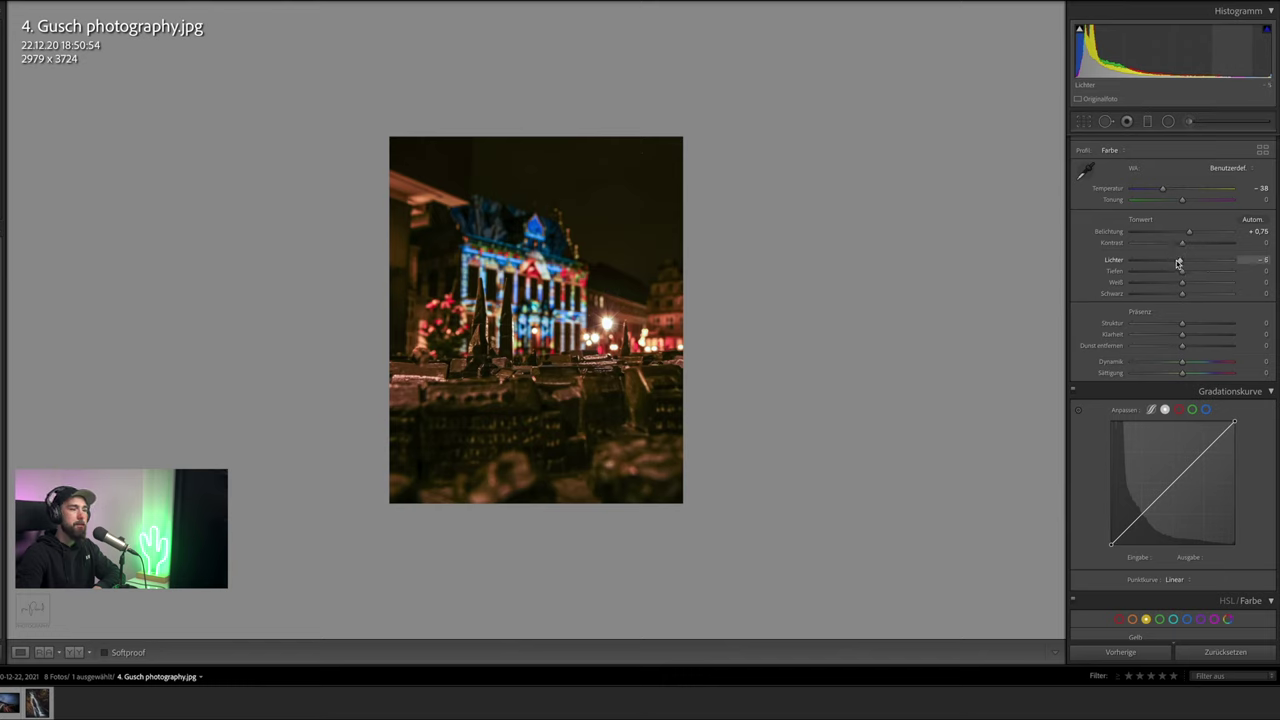
{"action": "left_click_drag", "start_coordinate": [1190, 232], "coordinate": [1189, 234]}
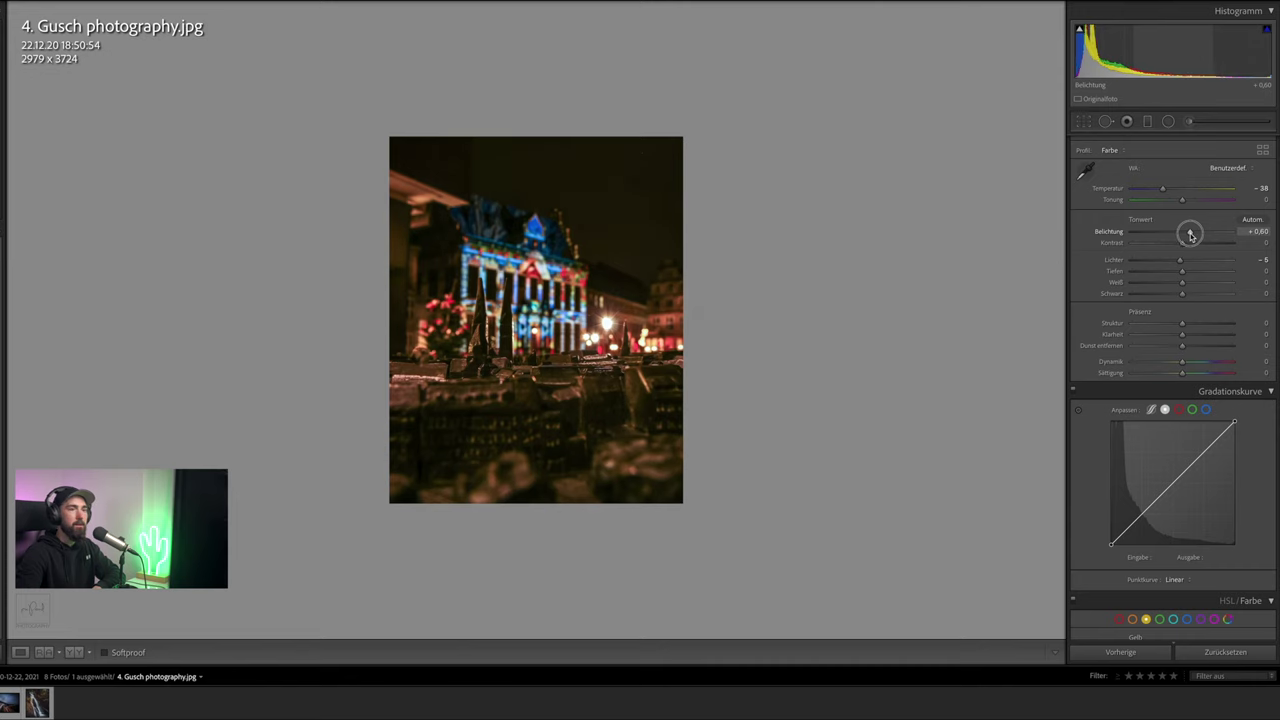
Add an enlarged radial filter around the lit building with mask Exposure +0.34 and Whites +7
{"action": "left_click", "coordinate": [1168, 121]}
{"action": "left_click_drag", "start_coordinate": [511, 314], "coordinate": [824, 442]}
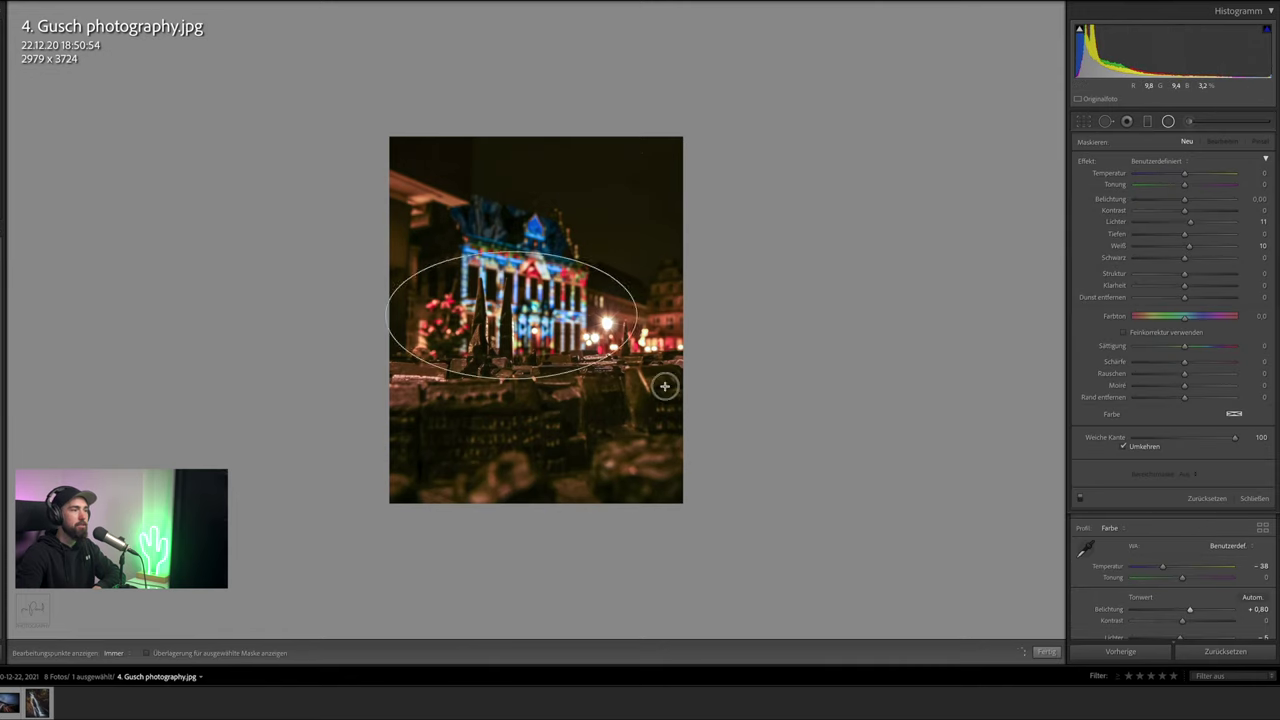
{"action": "left_click_drag", "start_coordinate": [508, 312], "coordinate": [538, 337]}
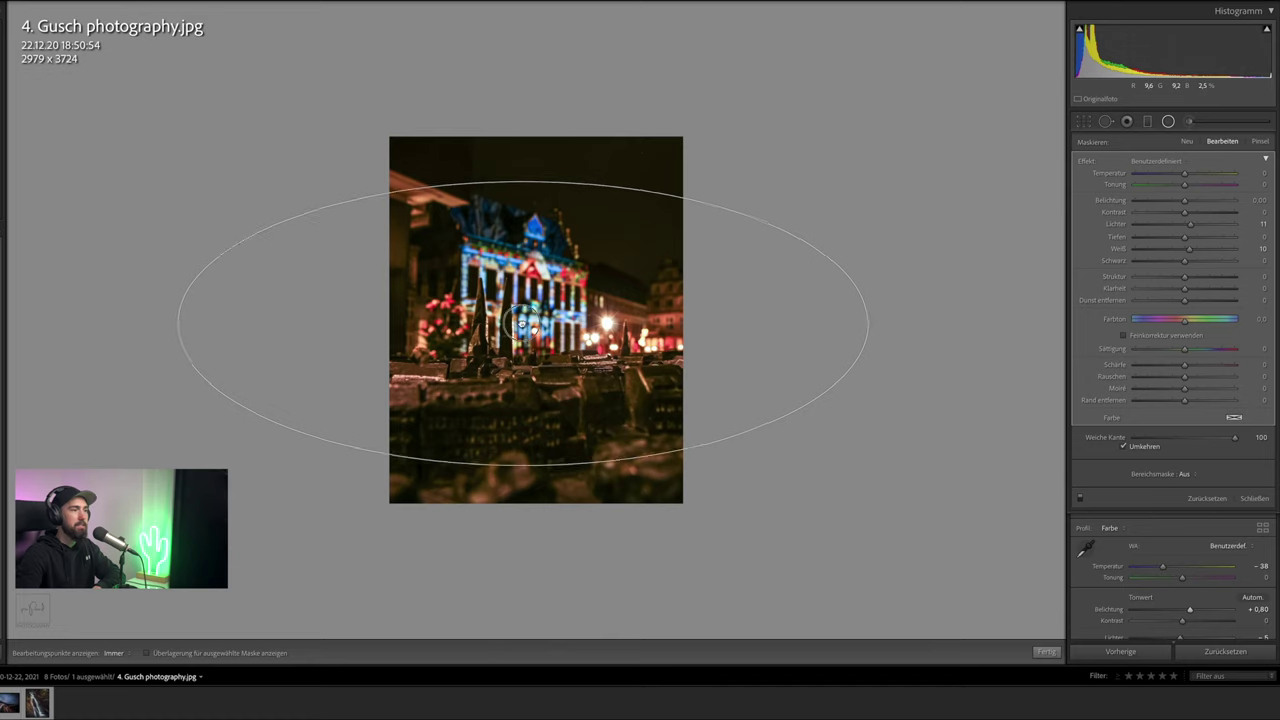
{"action": "double_click", "coordinate": [1086, 161]}
{"action": "left_click_drag", "start_coordinate": [1186, 204], "coordinate": [1188, 238]}
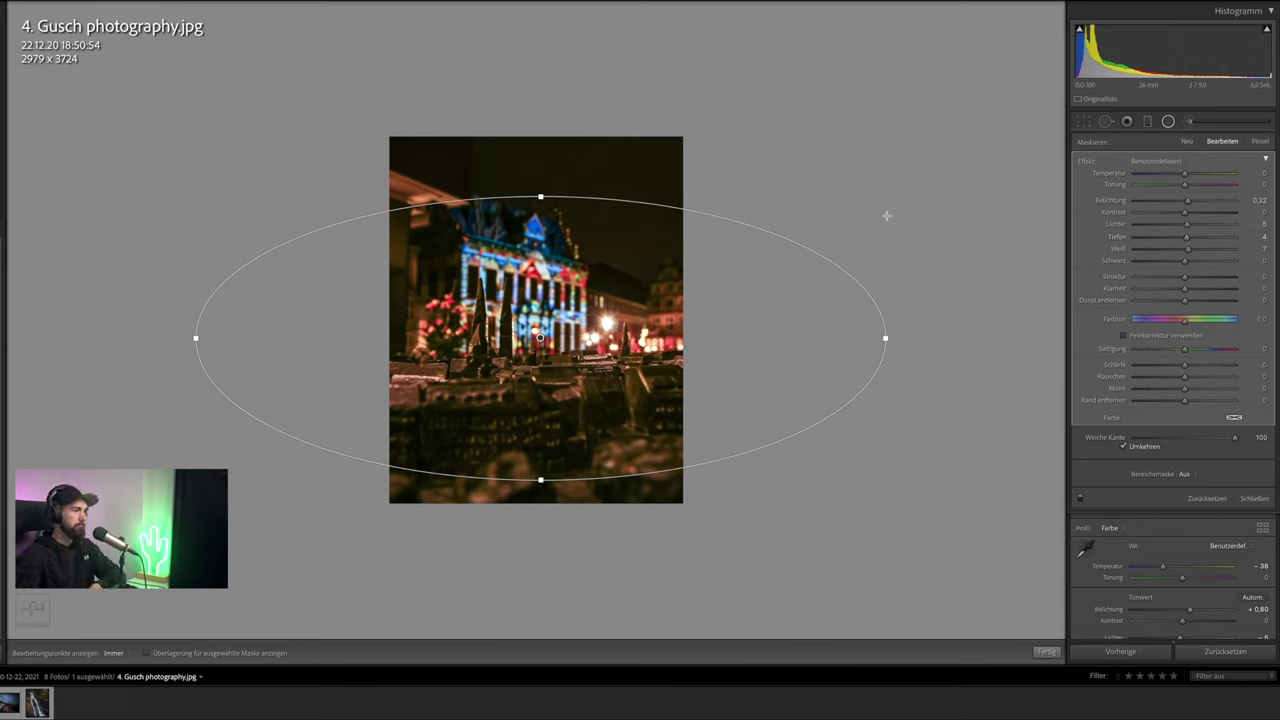
{"action": "left_click_drag", "start_coordinate": [540, 197], "coordinate": [540, 183]}
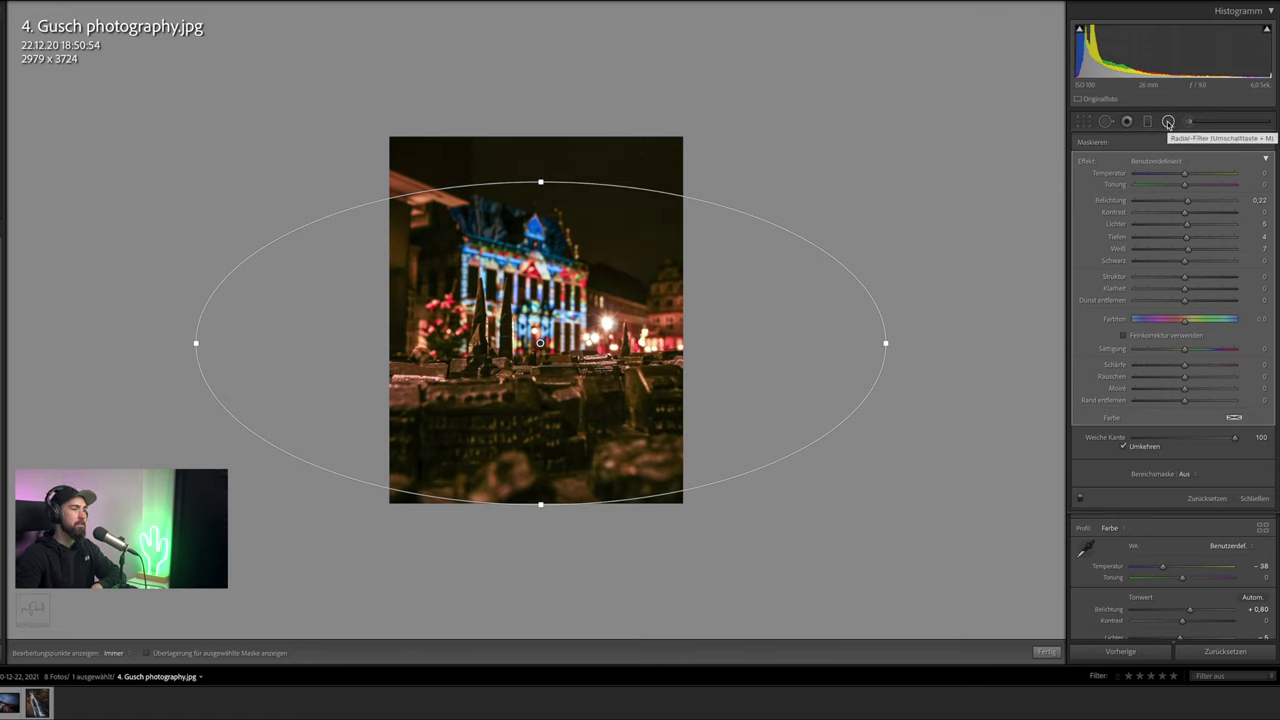
{"action": "left_click_drag", "start_coordinate": [1188, 200], "coordinate": [1190, 205]}
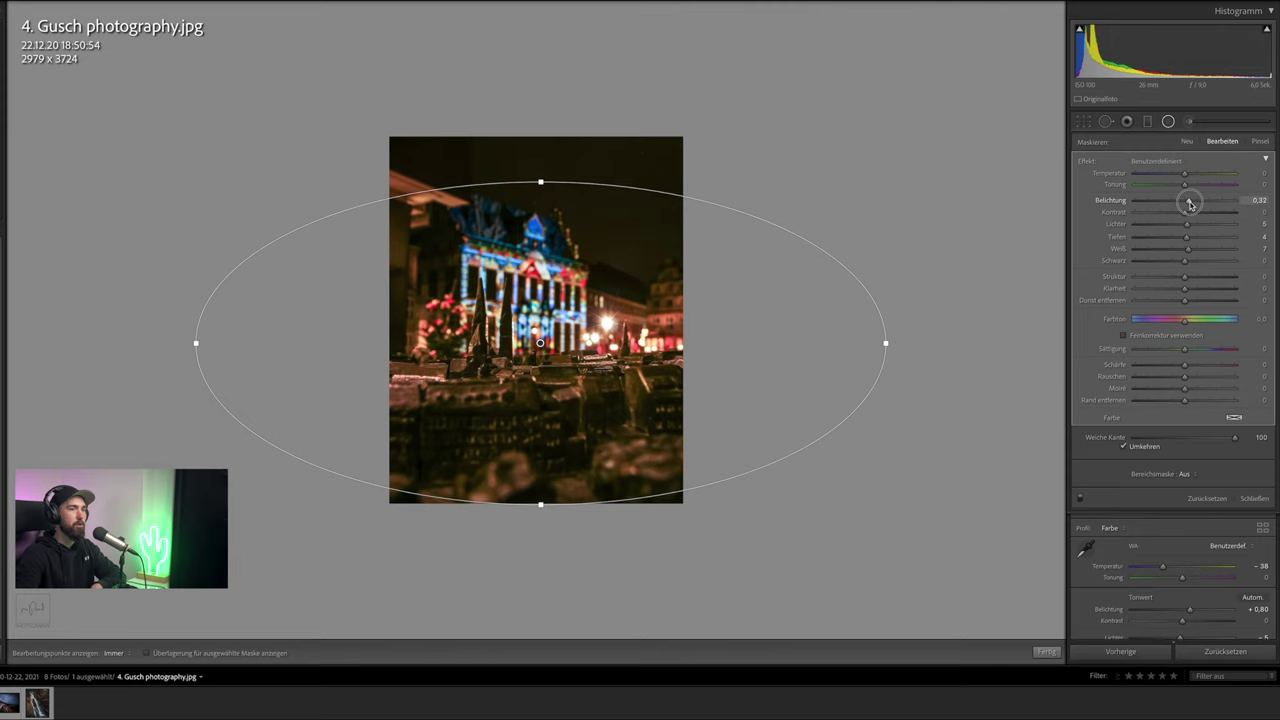
{"action": "left_click", "coordinate": [1168, 122]}
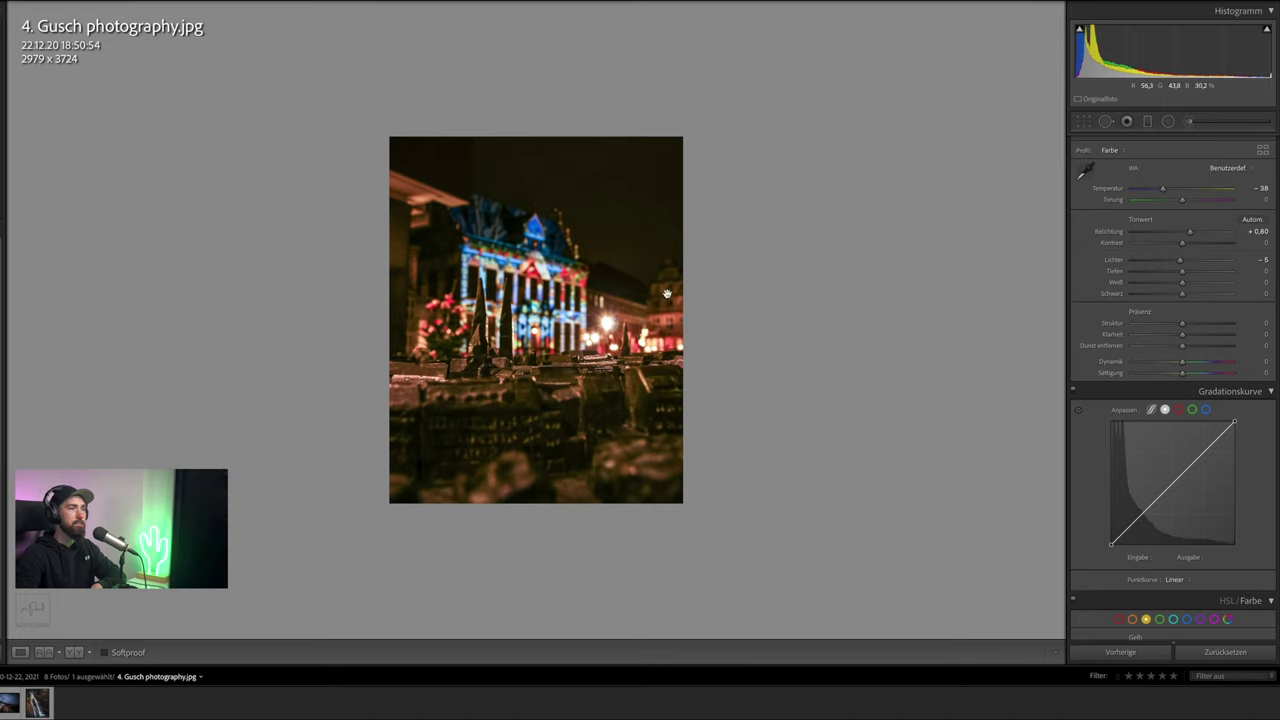
{"action": "scroll", "coordinate": [1202, 330], "scroll_direction": "down", "scroll_amount": 1}
{"action": "scroll", "coordinate": [1202, 334], "scroll_direction": "down", "scroll_amount": 1}
{"action": "scroll", "coordinate": [1202, 334], "scroll_direction": "down", "scroll_amount": 1}
{"action": "scroll", "coordinate": [1202, 334], "scroll_direction": "down", "scroll_amount": 4}
{"action": "scroll", "coordinate": [1202, 334], "scroll_direction": "down", "scroll_amount": 5}
{"action": "scroll", "coordinate": [1202, 334], "scroll_direction": "down", "scroll_amount": 3}
{"action": "scroll", "coordinate": [1202, 334], "scroll_direction": "down", "scroll_amount": 5}
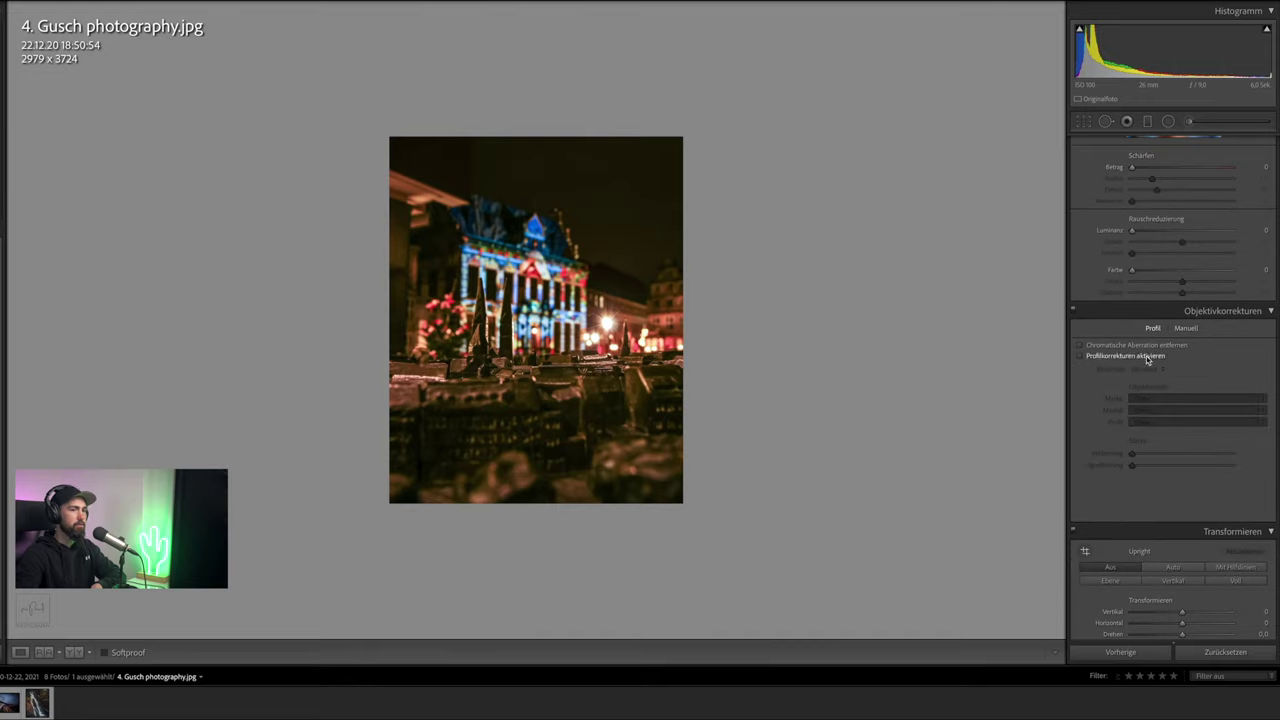
{"action": "scroll", "coordinate": [1151, 380], "scroll_direction": "down", "scroll_amount": 4}
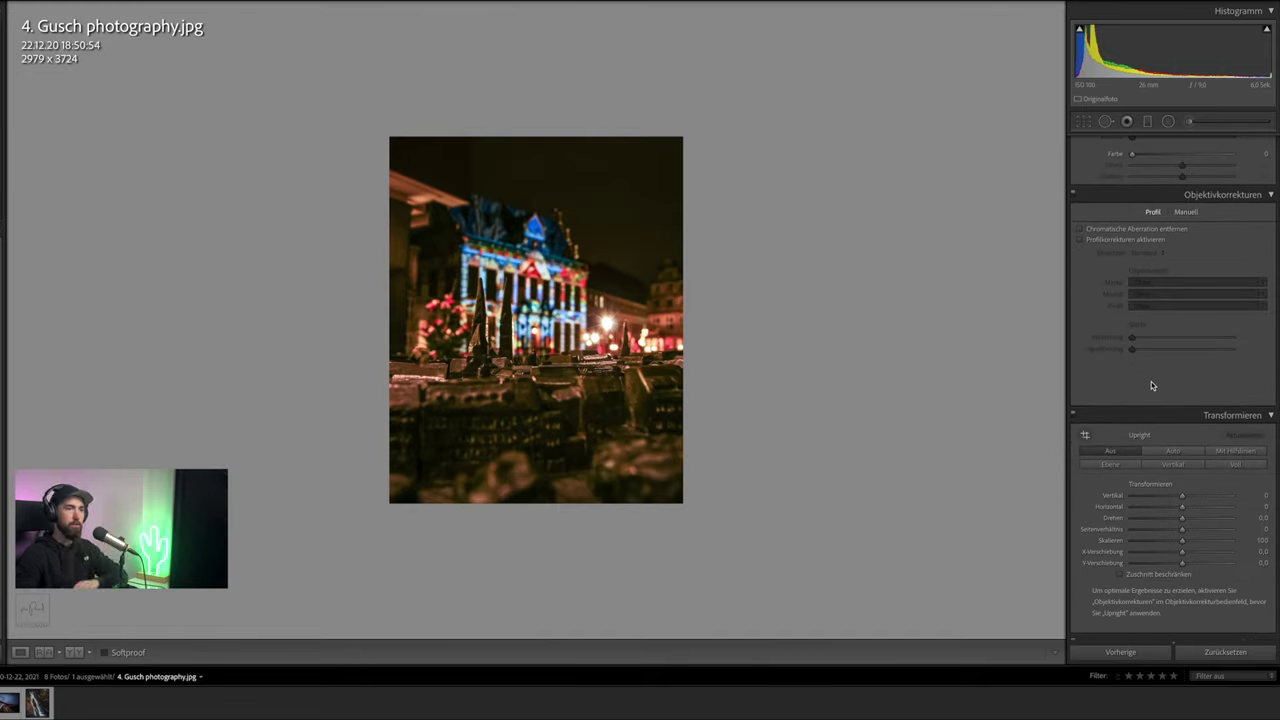
{"action": "left_click", "coordinate": [1179, 453]}
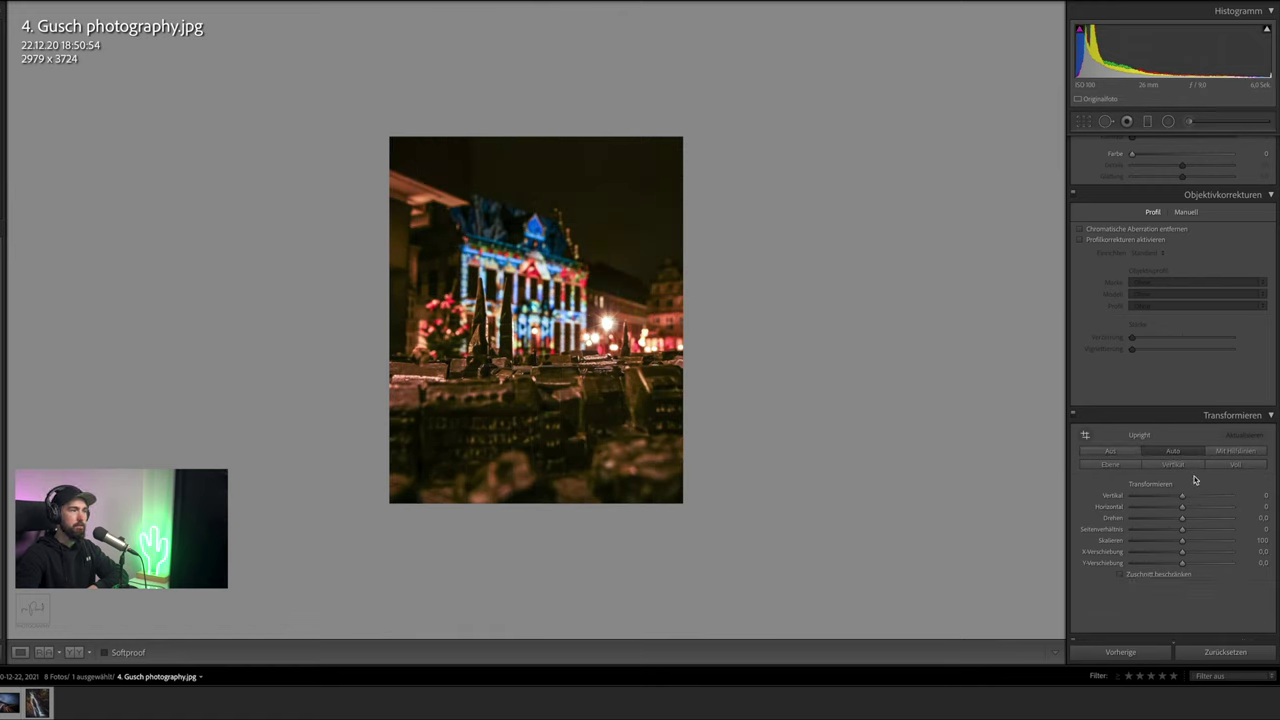
{"action": "left_click", "coordinate": [1123, 453]}
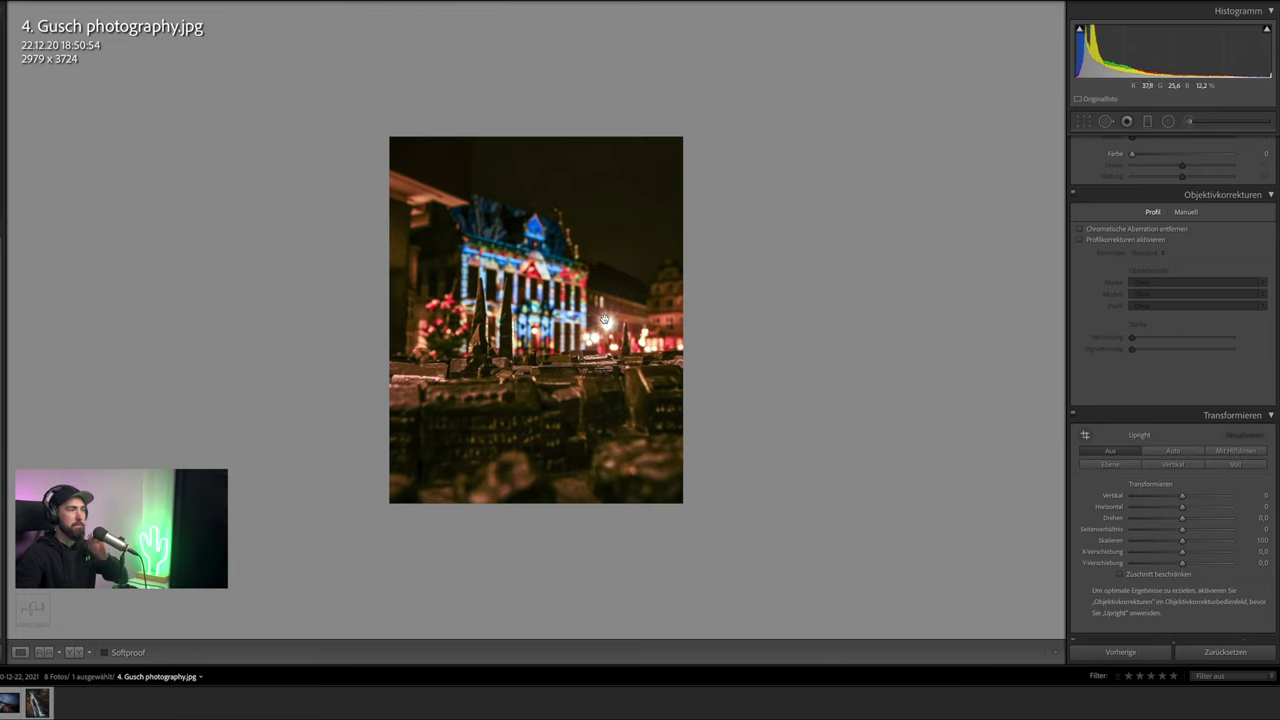
Straighten the photo by rotating the crop -0.04°, leaving it 2976 x 3720
{"action": "left_click", "coordinate": [1084, 122]}
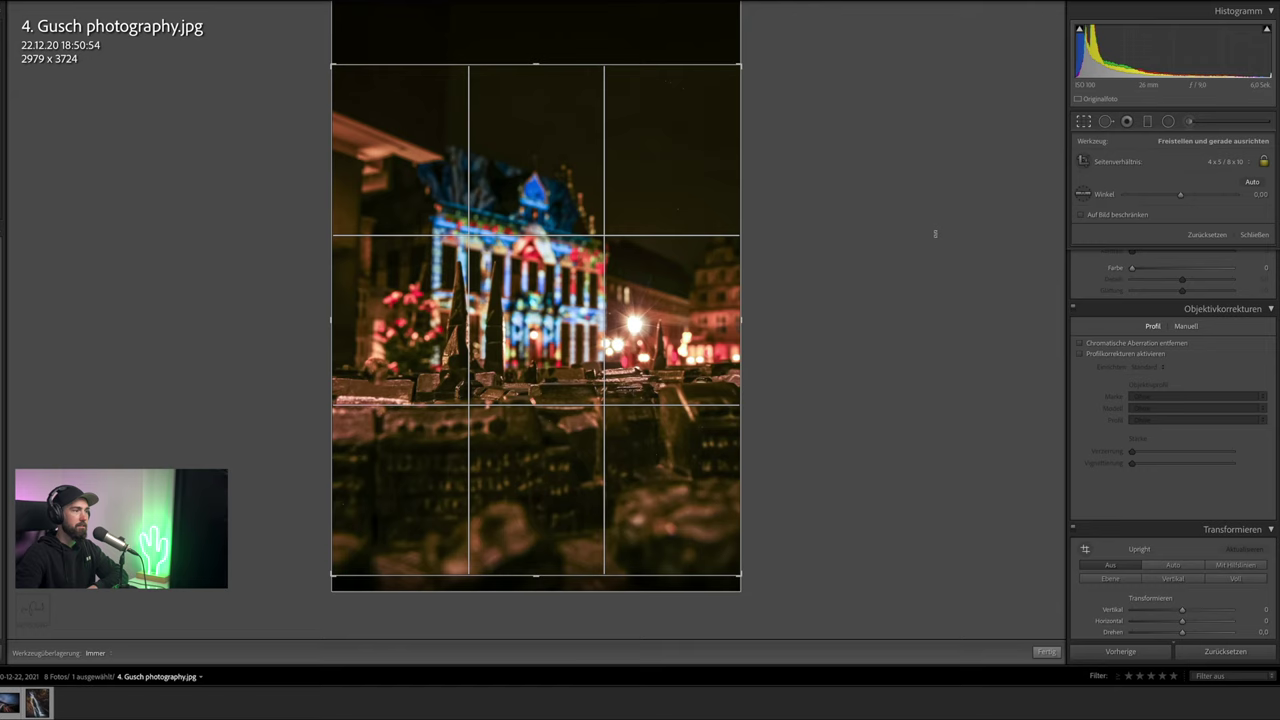
{"action": "left_click_drag", "start_coordinate": [930, 232], "coordinate": [930, 232]}
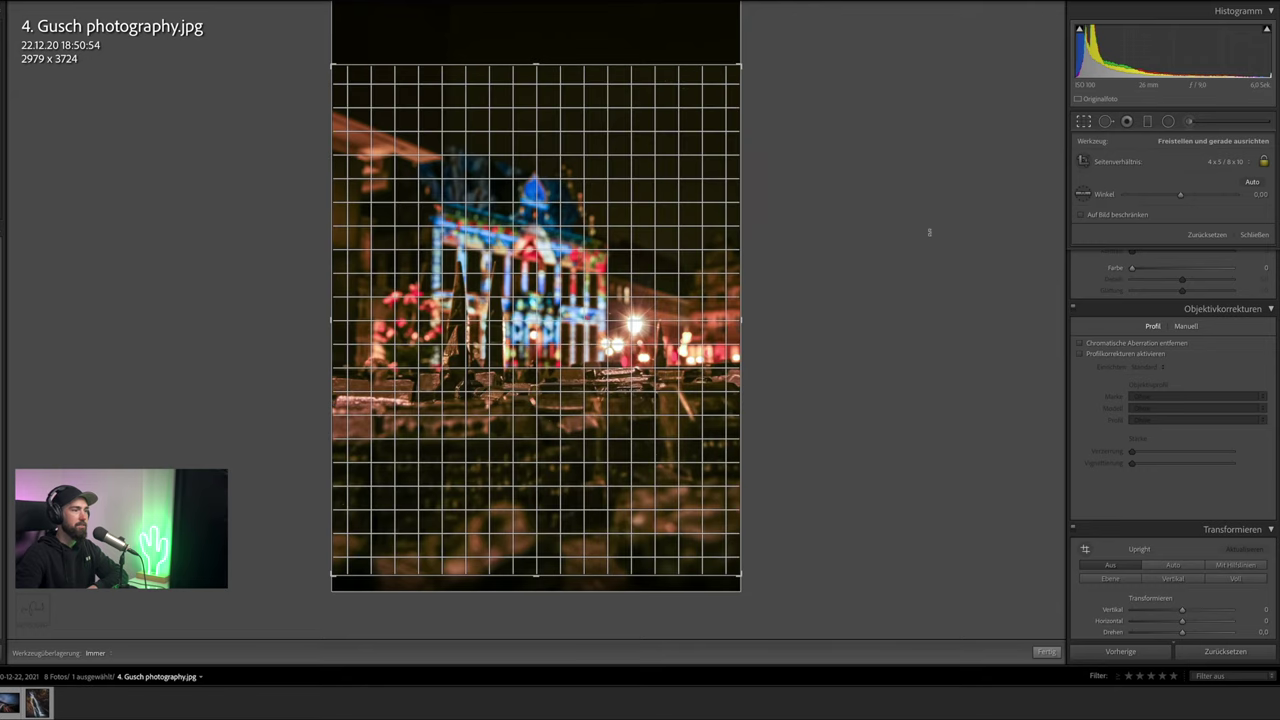
{"action": "left_click_drag", "start_coordinate": [929, 232], "coordinate": [929, 233]}
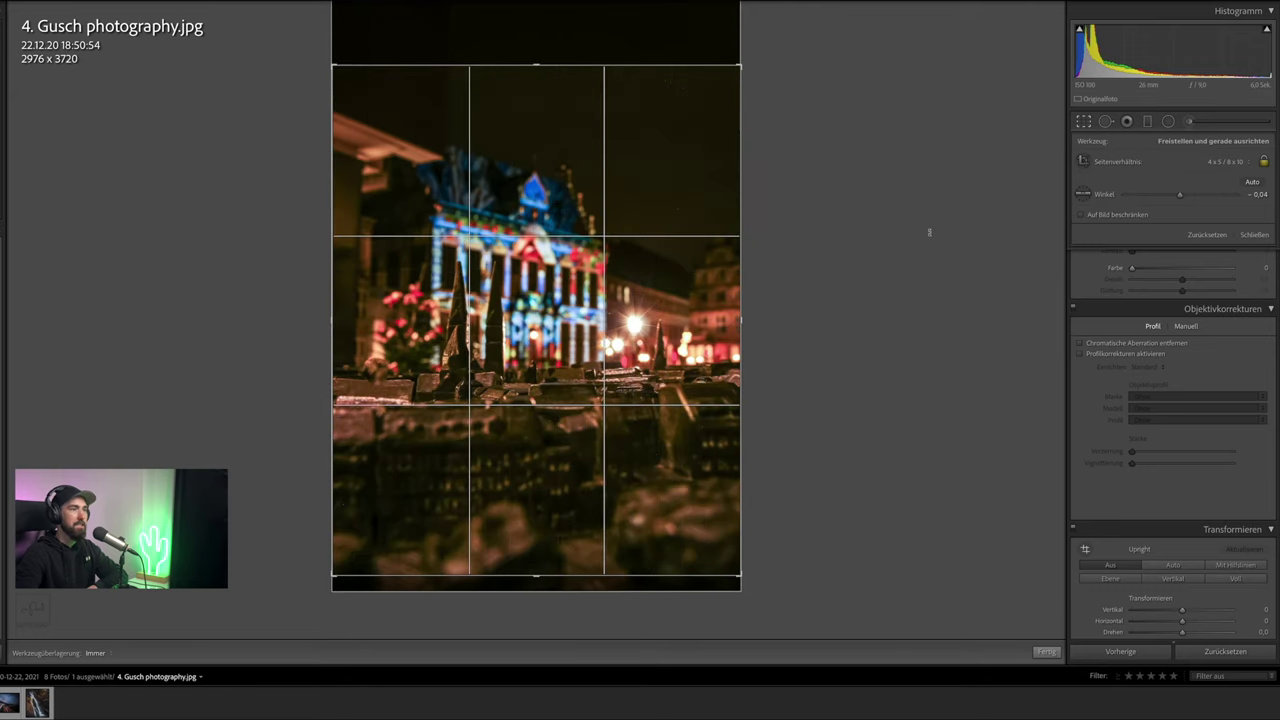
{"action": "left_click", "coordinate": [1084, 122]}
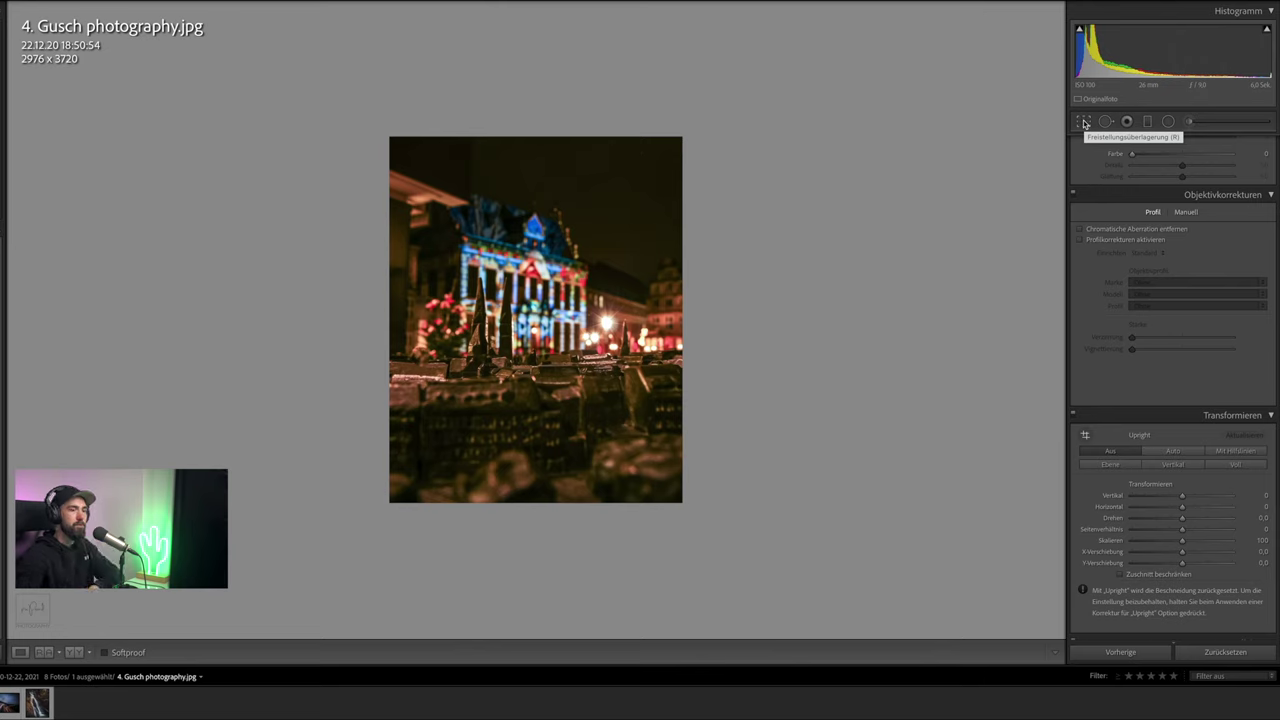
Switch the HSL colour adjustments to the green channel
{"action": "scroll", "coordinate": [1202, 273], "scroll_direction": "up", "scroll_amount": 5}
{"action": "scroll", "coordinate": [1202, 273], "scroll_direction": "up", "scroll_amount": 5}
{"action": "scroll", "coordinate": [1202, 273], "scroll_direction": "up", "scroll_amount": 5}
{"action": "scroll", "coordinate": [1202, 273], "scroll_direction": "down", "scroll_amount": 1}
{"action": "scroll", "coordinate": [1202, 273], "scroll_direction": "down", "scroll_amount": 4}
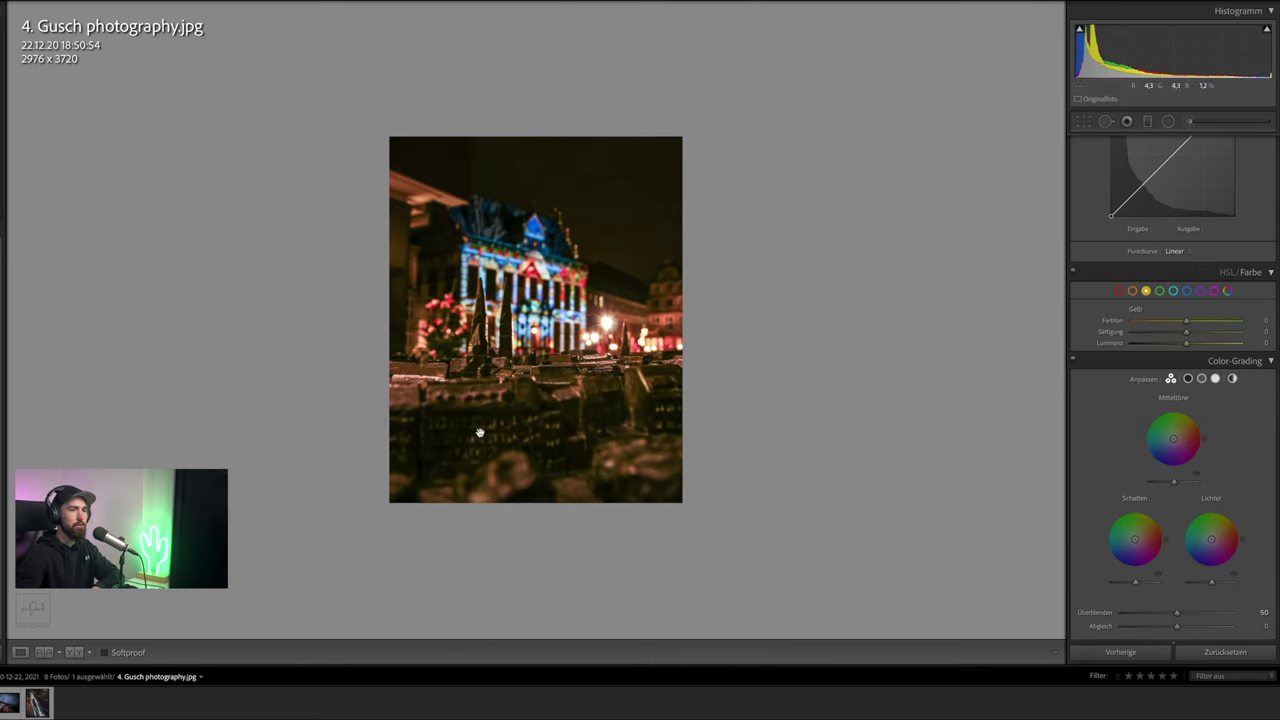
{"action": "left_click", "coordinate": [1159, 290]}
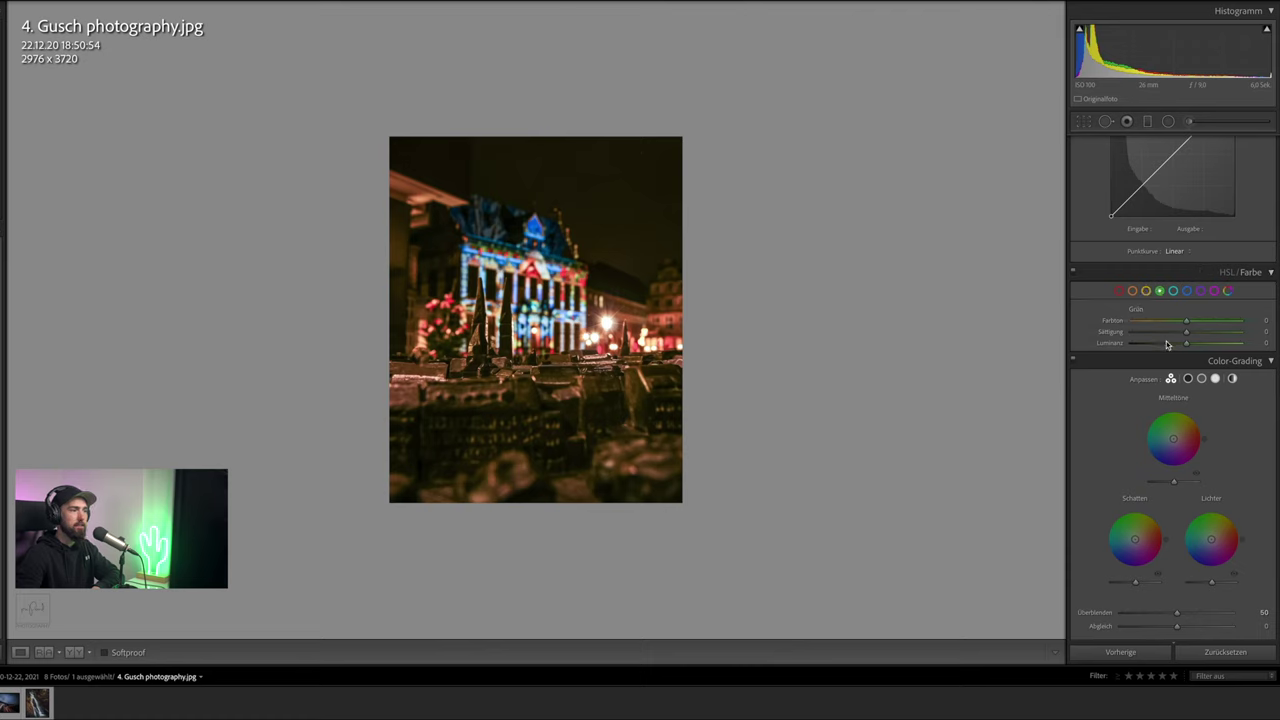
Nudge Tint to about +5 in the Basic panel
{"action": "scroll", "coordinate": [1168, 340], "scroll_direction": "up", "scroll_amount": 6}
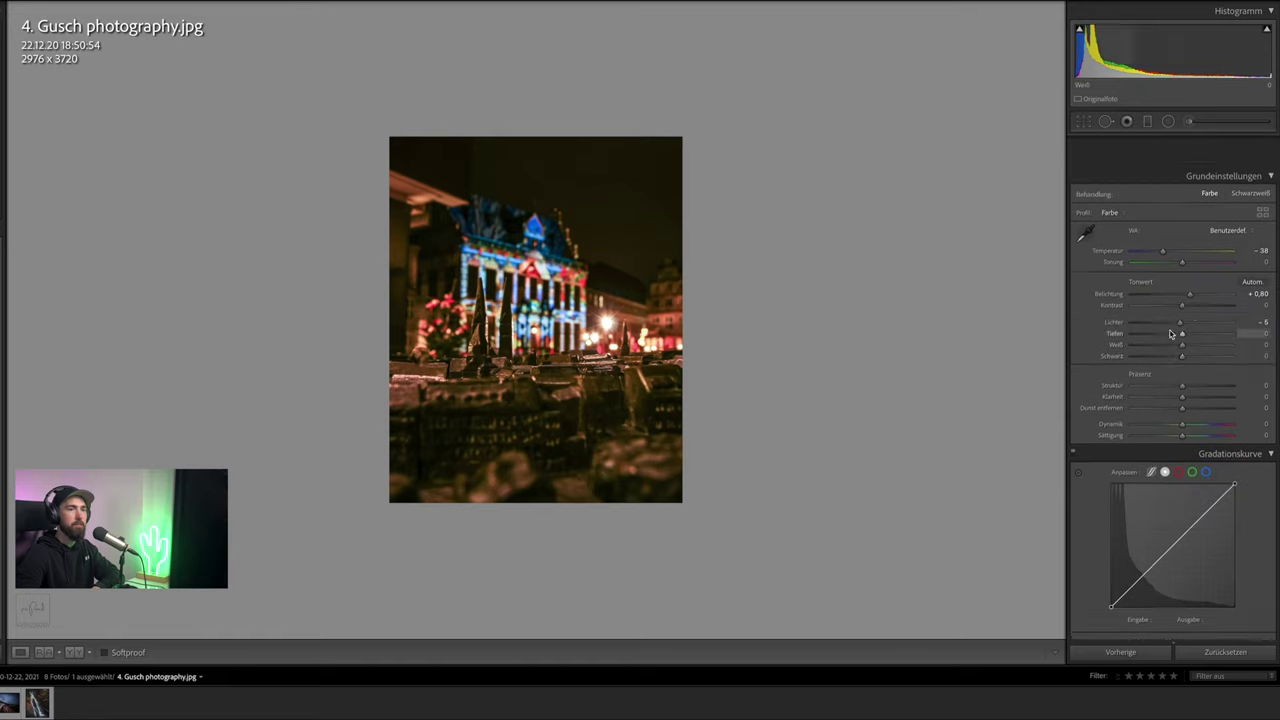
{"action": "scroll", "coordinate": [1172, 325], "scroll_direction": "down", "scroll_amount": 1}
{"action": "left_click_drag", "start_coordinate": [1183, 230], "coordinate": [1185, 231]}
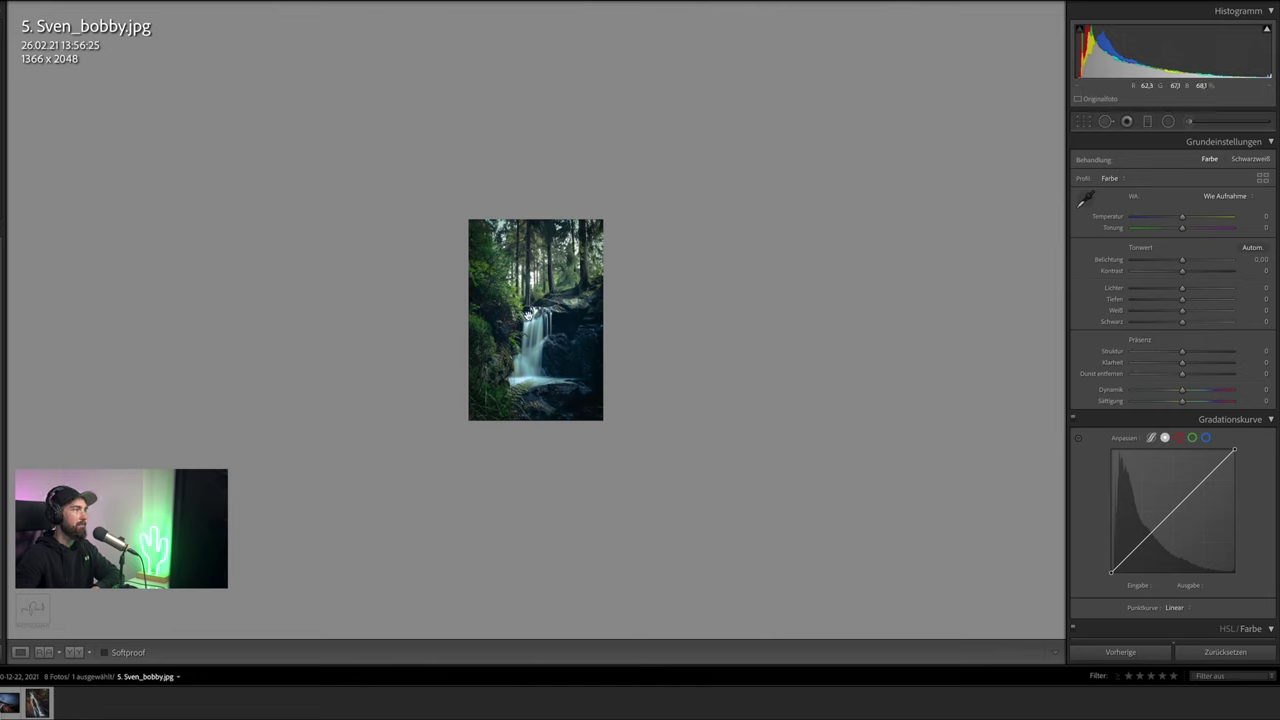
Choose a larger Navigator zoom level to show the waterfall photo bigger
{"action": "left_click", "coordinate": [4, 8]}
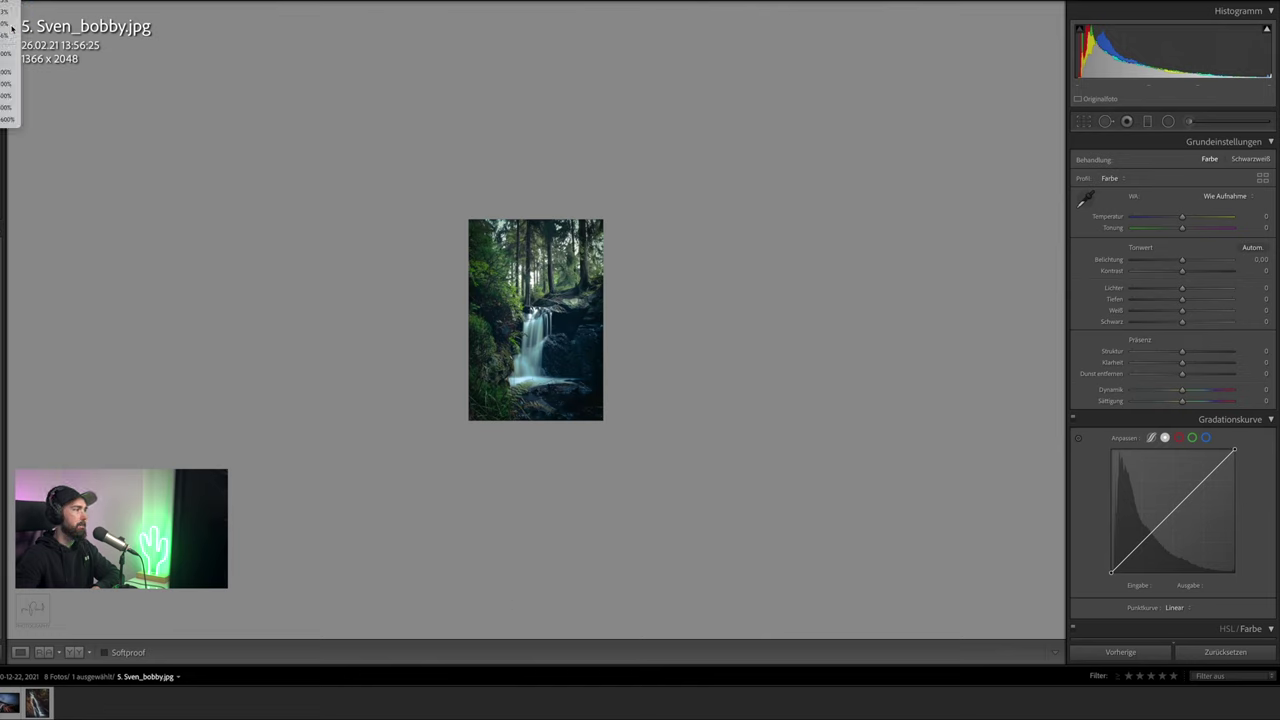
{"action": "left_click", "coordinate": [8, 24]}
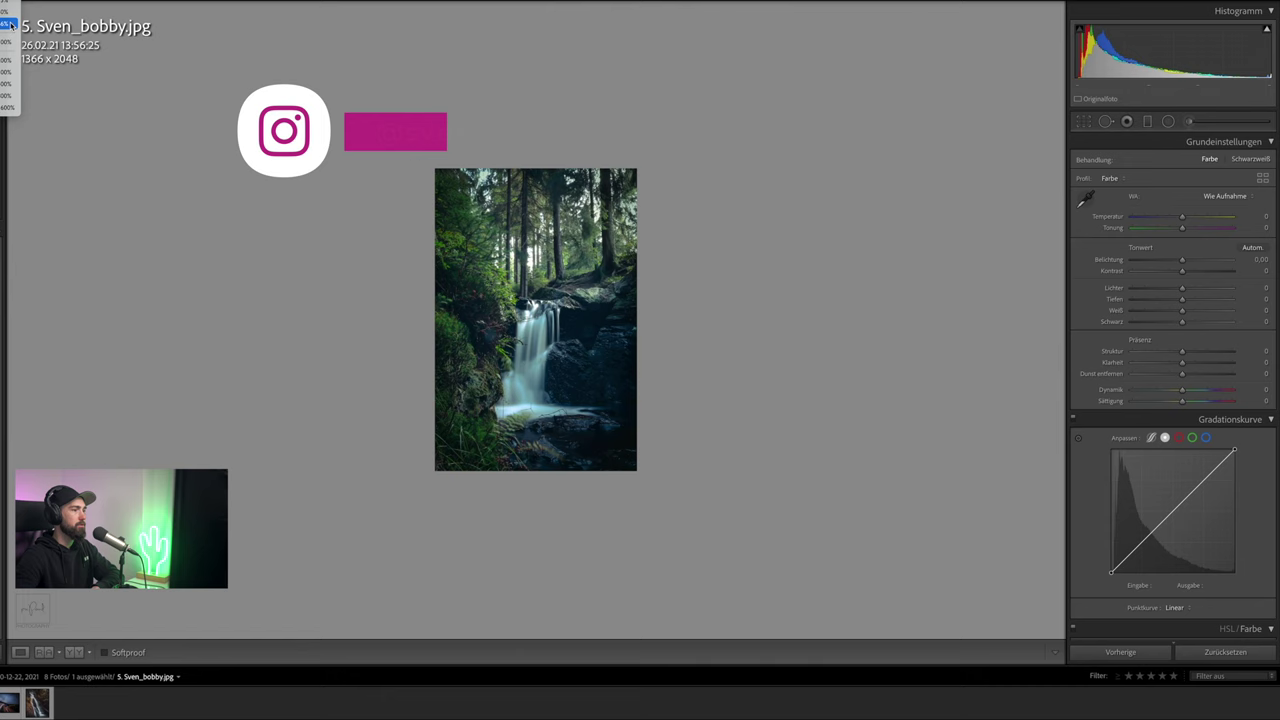
{"action": "left_click", "coordinate": [8, 30]}
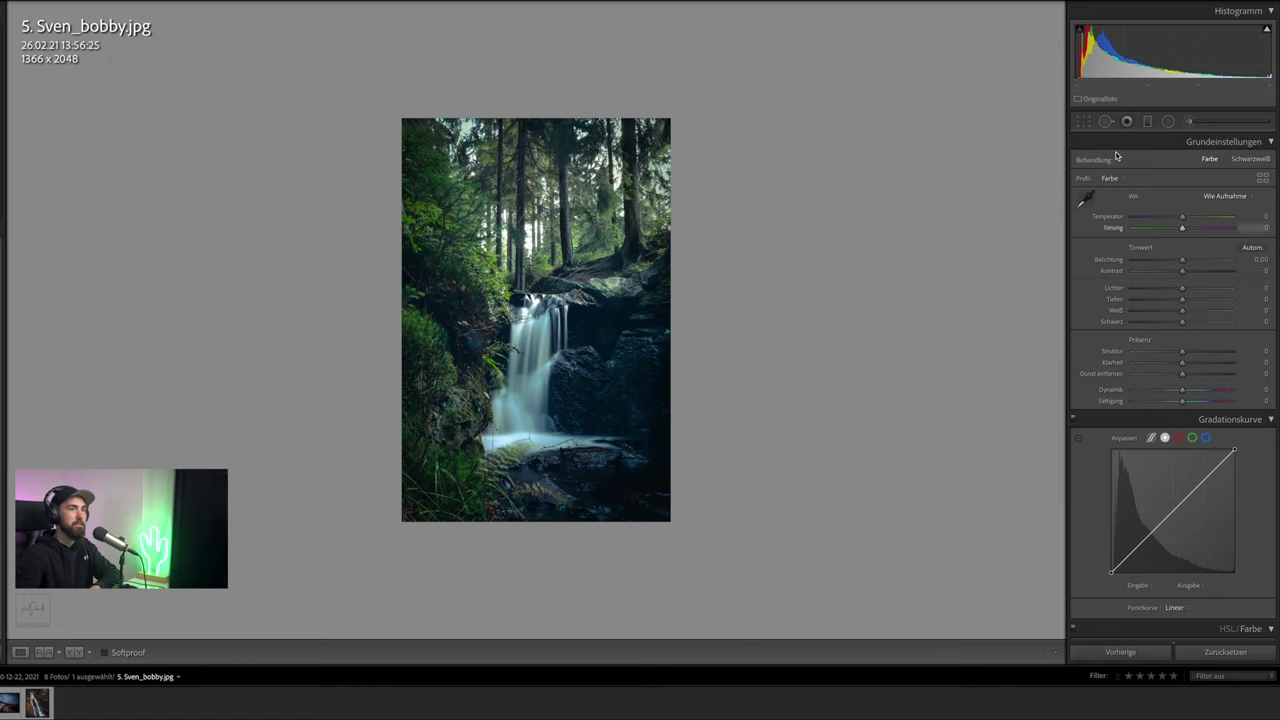
Crop the waterfall photo to 4x5 with the image shifted upward in the frame
{"action": "left_click", "coordinate": [1085, 122]}
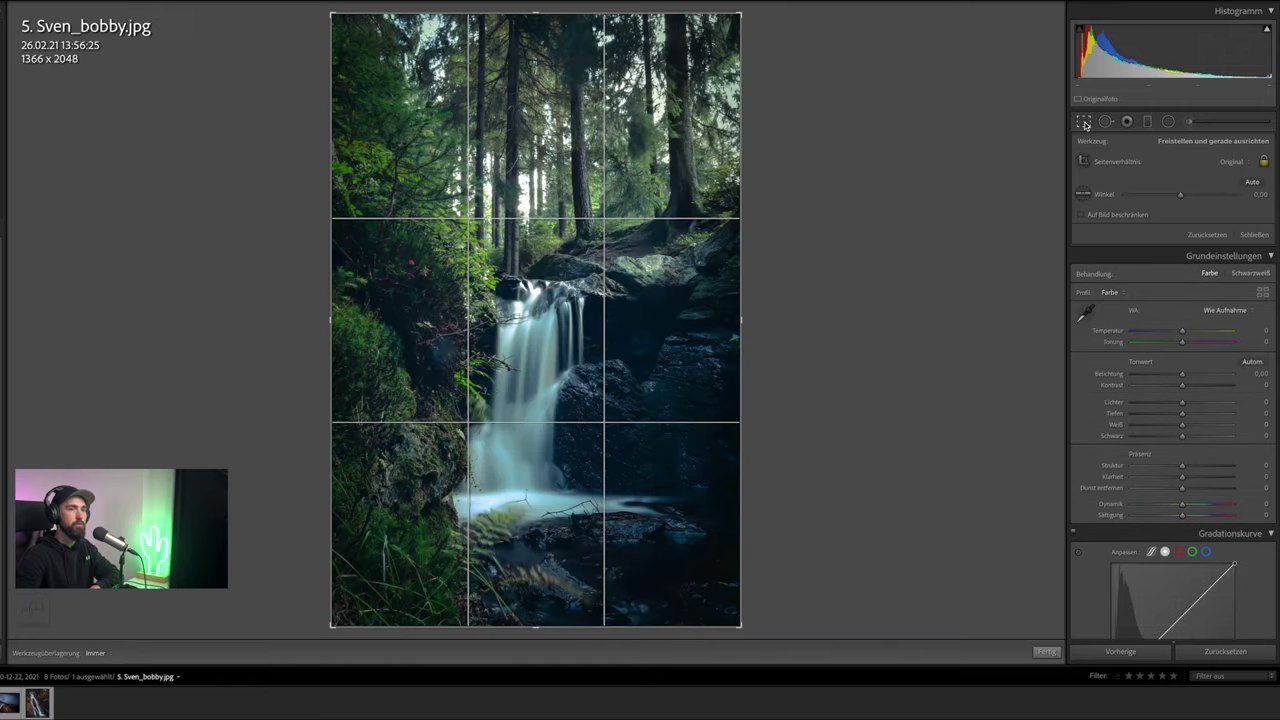
{"action": "left_click", "coordinate": [1235, 163]}
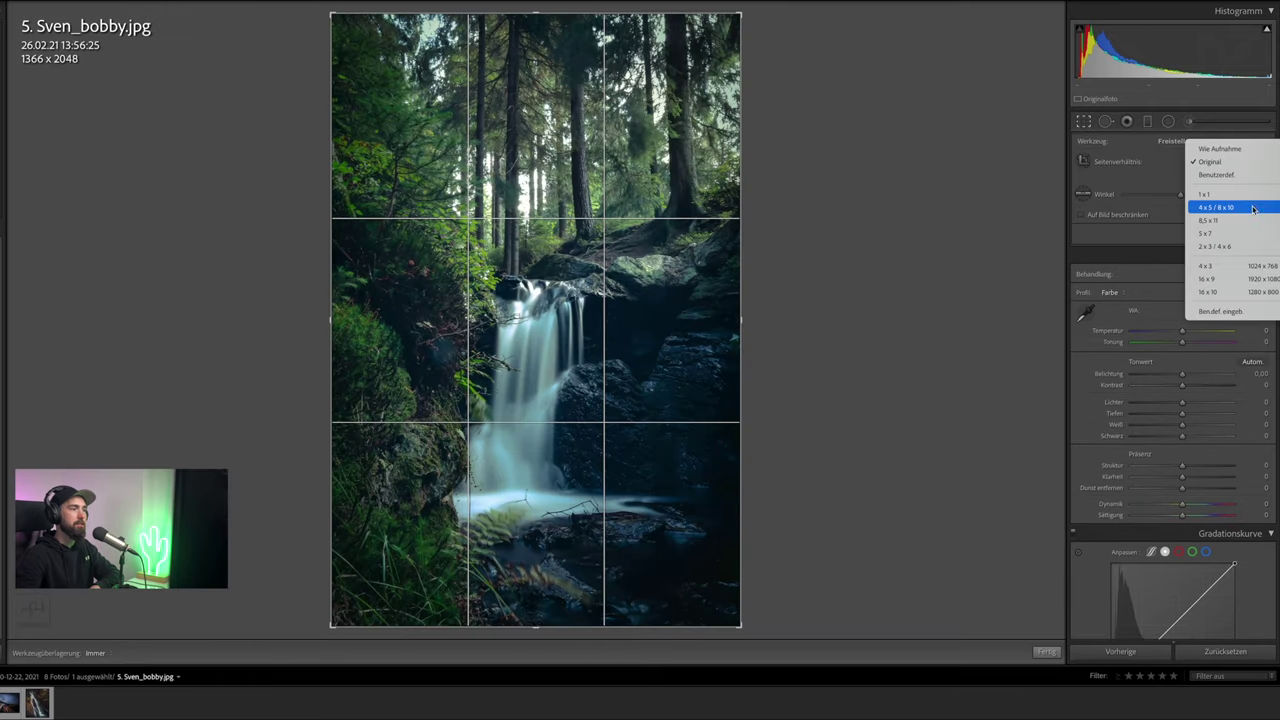
{"action": "left_click", "coordinate": [1220, 207]}
{"action": "left_click_drag", "start_coordinate": [664, 185], "coordinate": [627, 131]}
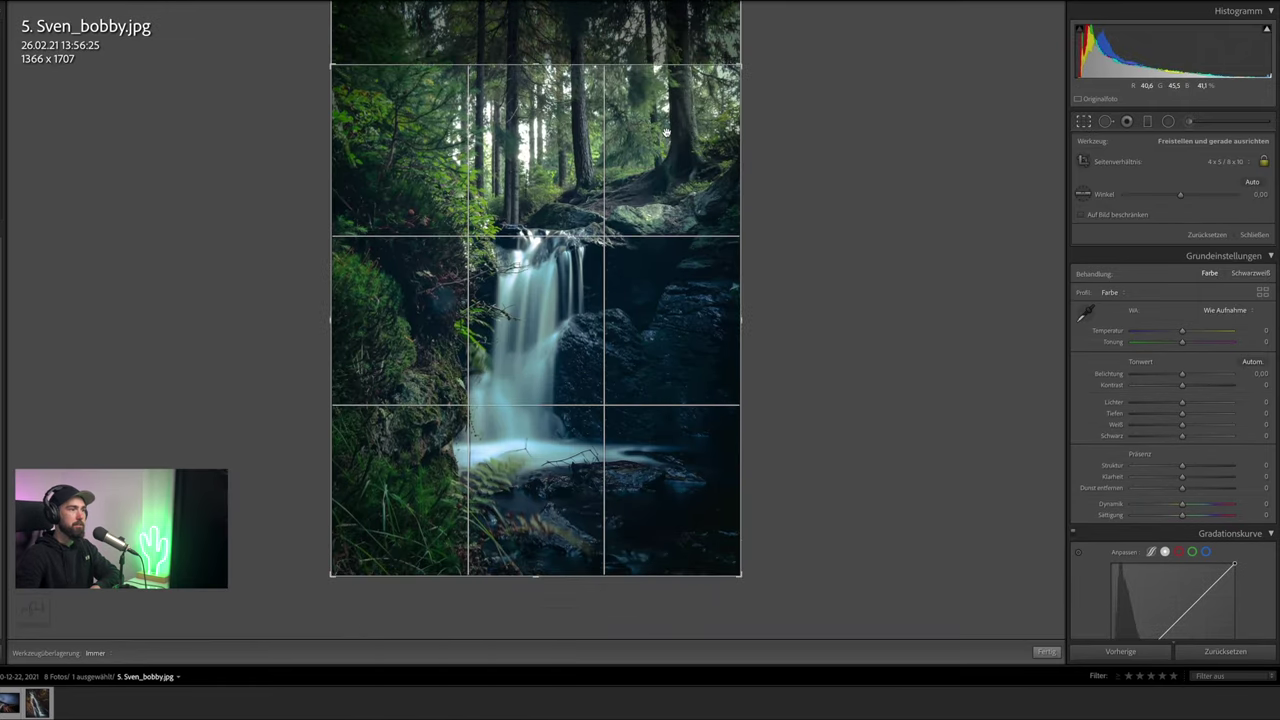
{"action": "left_click", "coordinate": [1081, 123]}
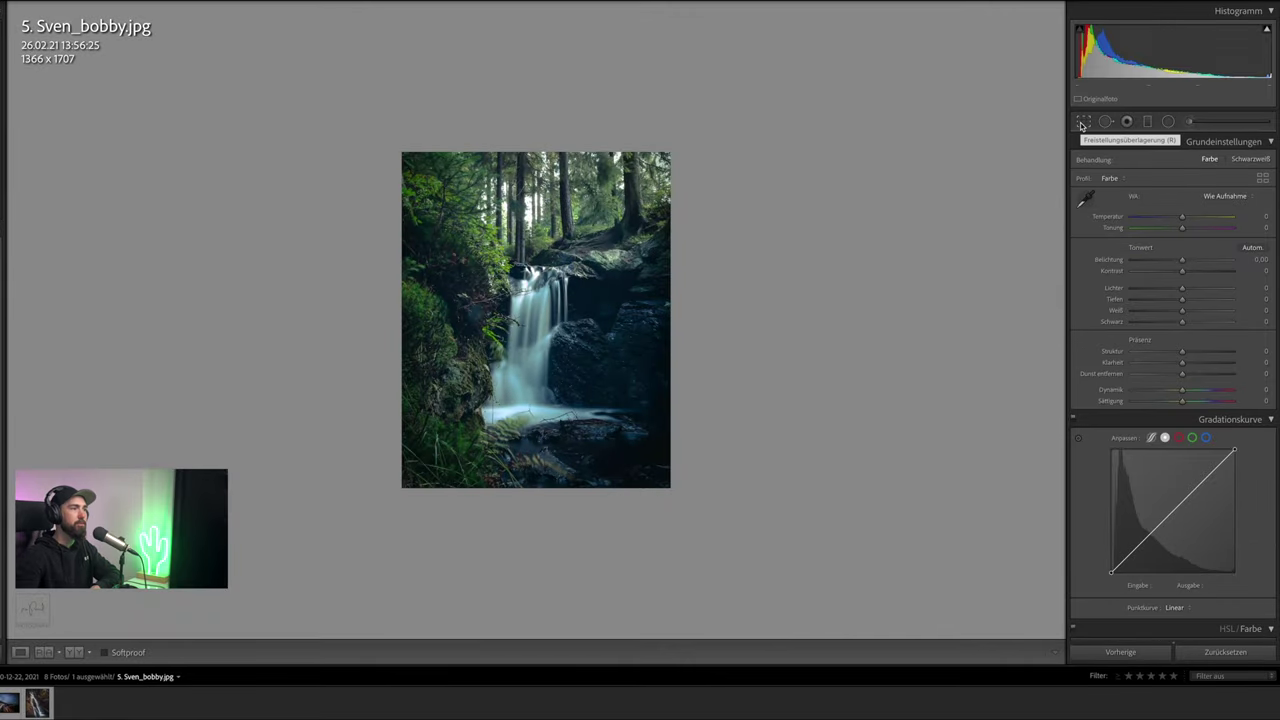
Reset the crop aspect to As Shot, keeping the full 1366 x 2048 frame
{"action": "left_click", "coordinate": [1081, 123]}
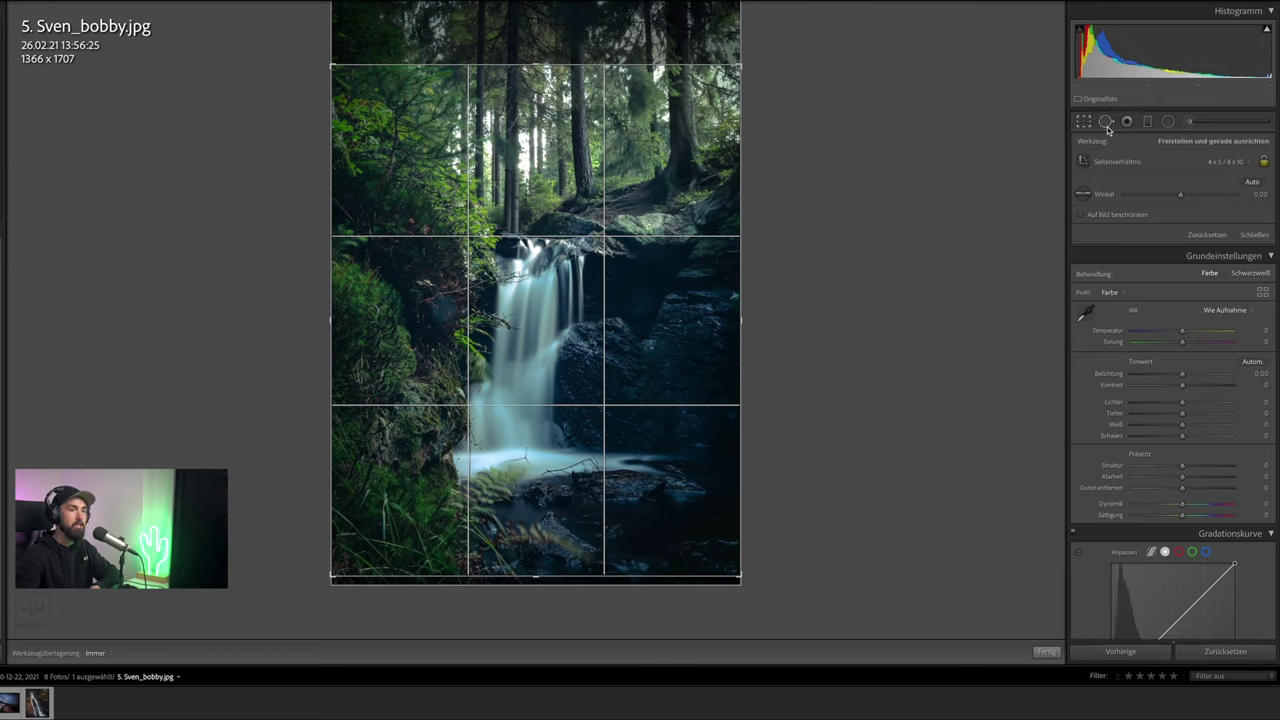
{"action": "left_click", "coordinate": [1235, 162]}
{"action": "left_click", "coordinate": [1249, 105]}
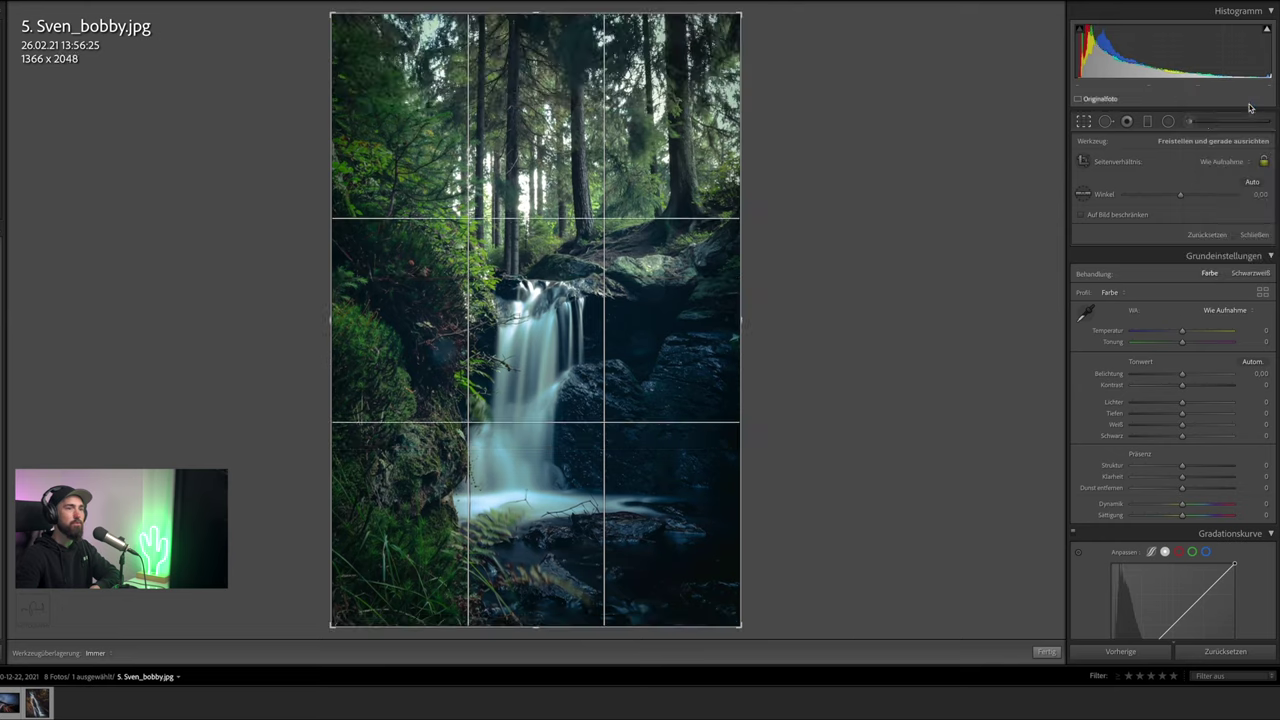
{"action": "left_click", "coordinate": [1084, 122]}
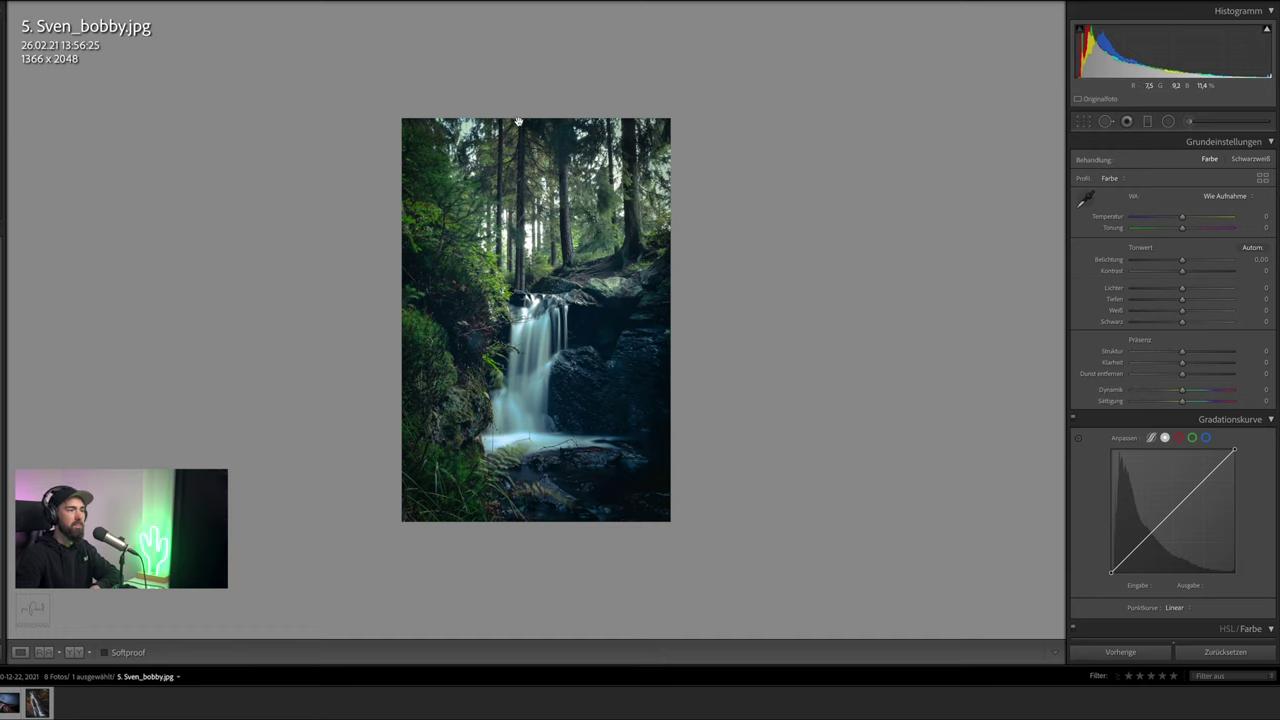
Apply Auto white balance, warming Temperature and Tint to +25
{"action": "left_click", "coordinate": [1215, 197]}
{"action": "left_click", "coordinate": [1215, 209]}
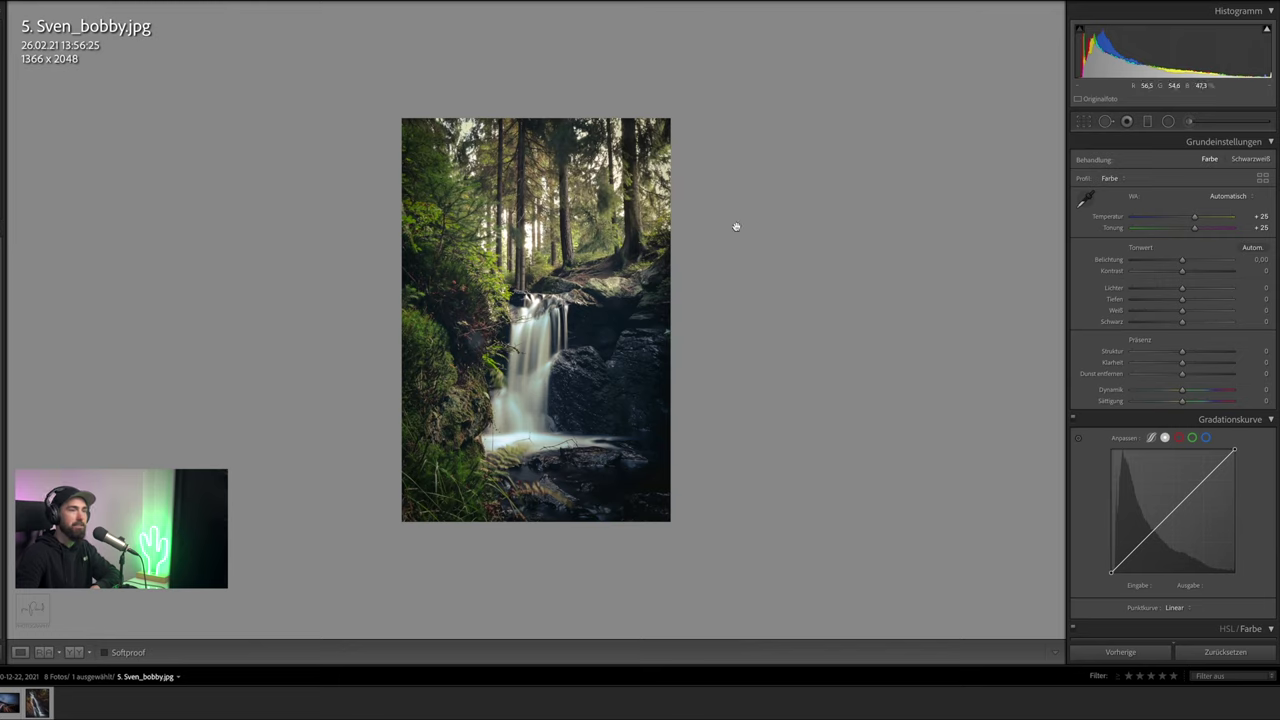
{"action": "key", "text": "ctrl+z"}
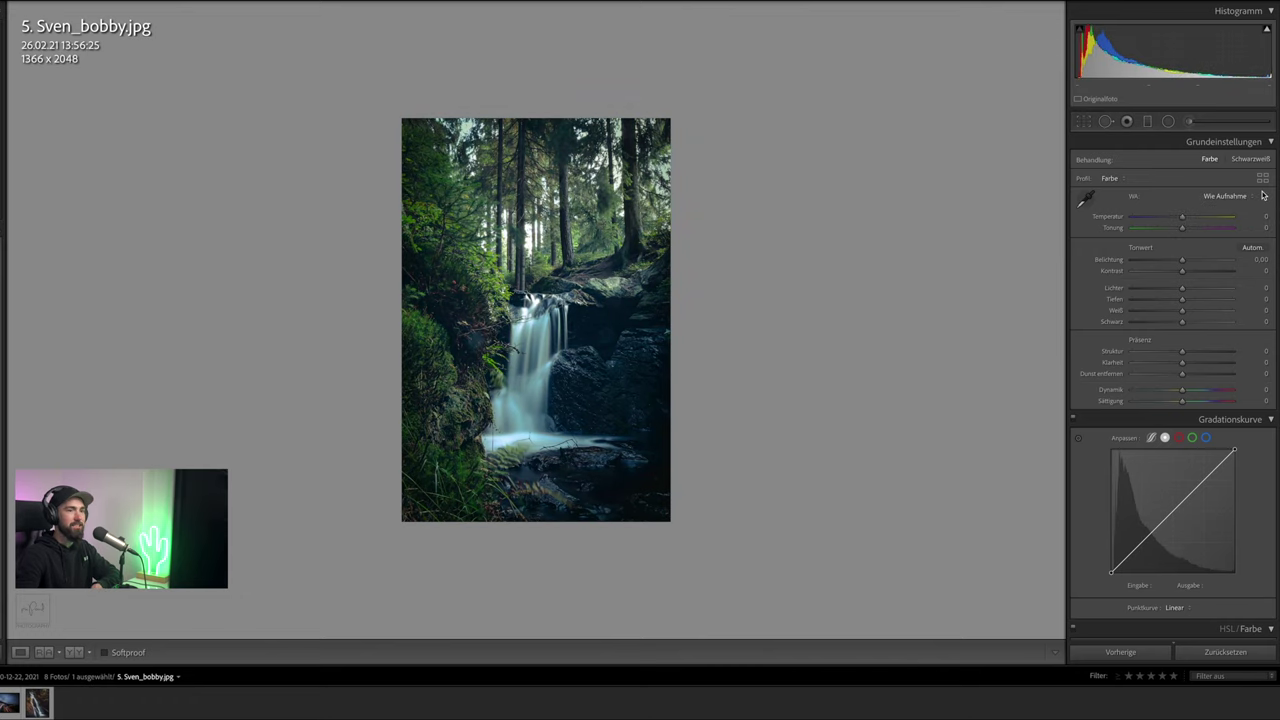
{"action": "left_click", "coordinate": [1207, 198]}
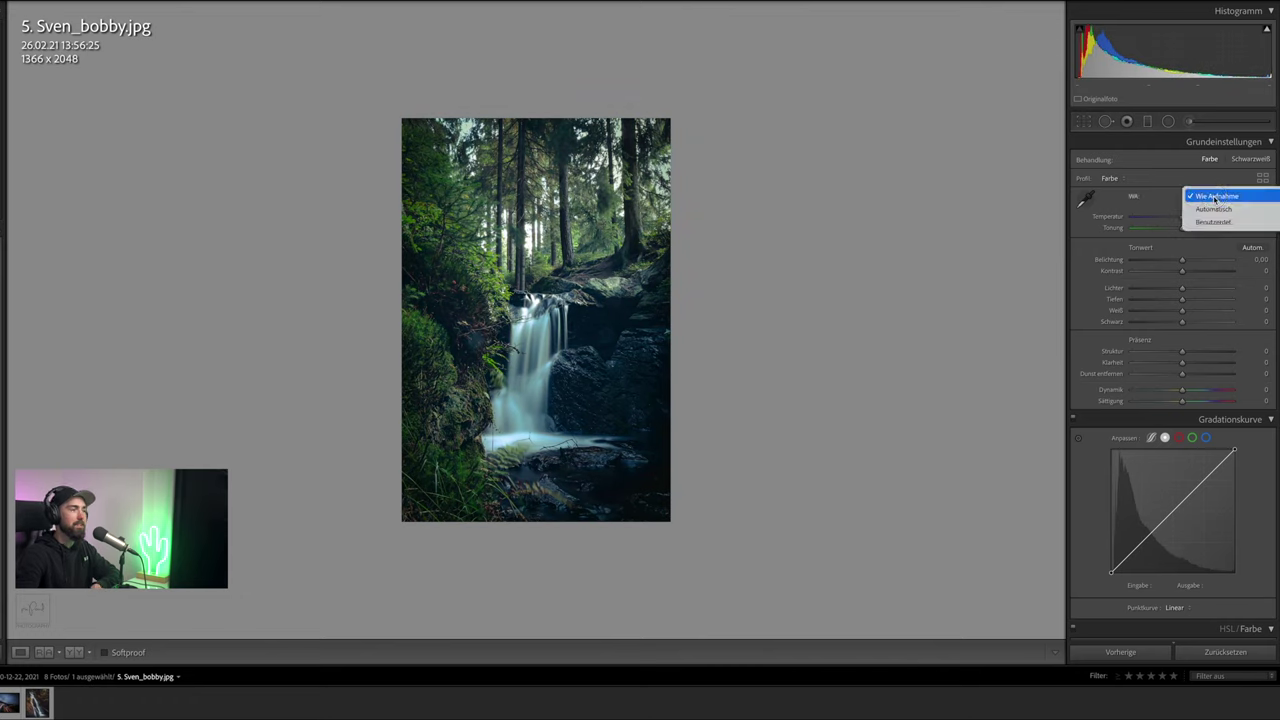
{"action": "left_click", "coordinate": [1222, 208]}
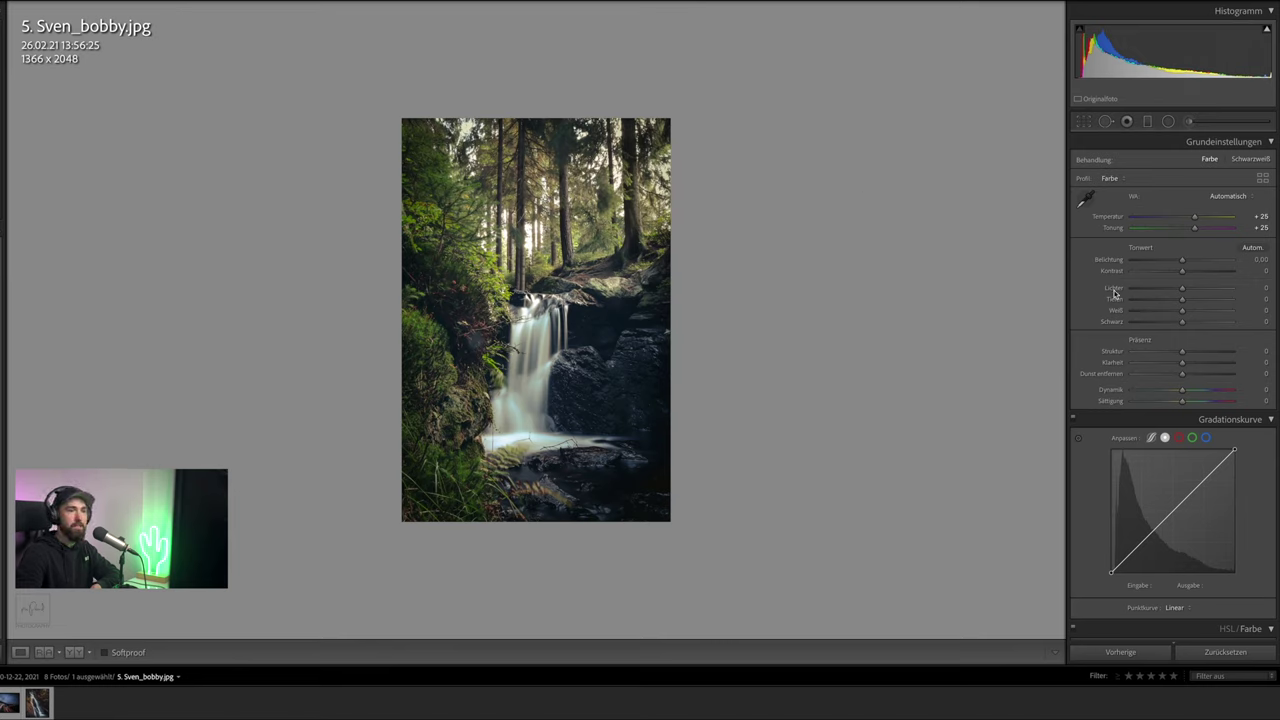
Set Highlights to -22, Whites to +7 and Exposure to +0.10
{"action": "mouse_move", "coordinate": [1182, 291]}
{"action": "left_mouse_down"}
{"action": "mouse_move", "coordinate": [1168, 289]}
{"action": "mouse_move", "coordinate": [1187, 313]}
{"action": "left_mouse_up"}
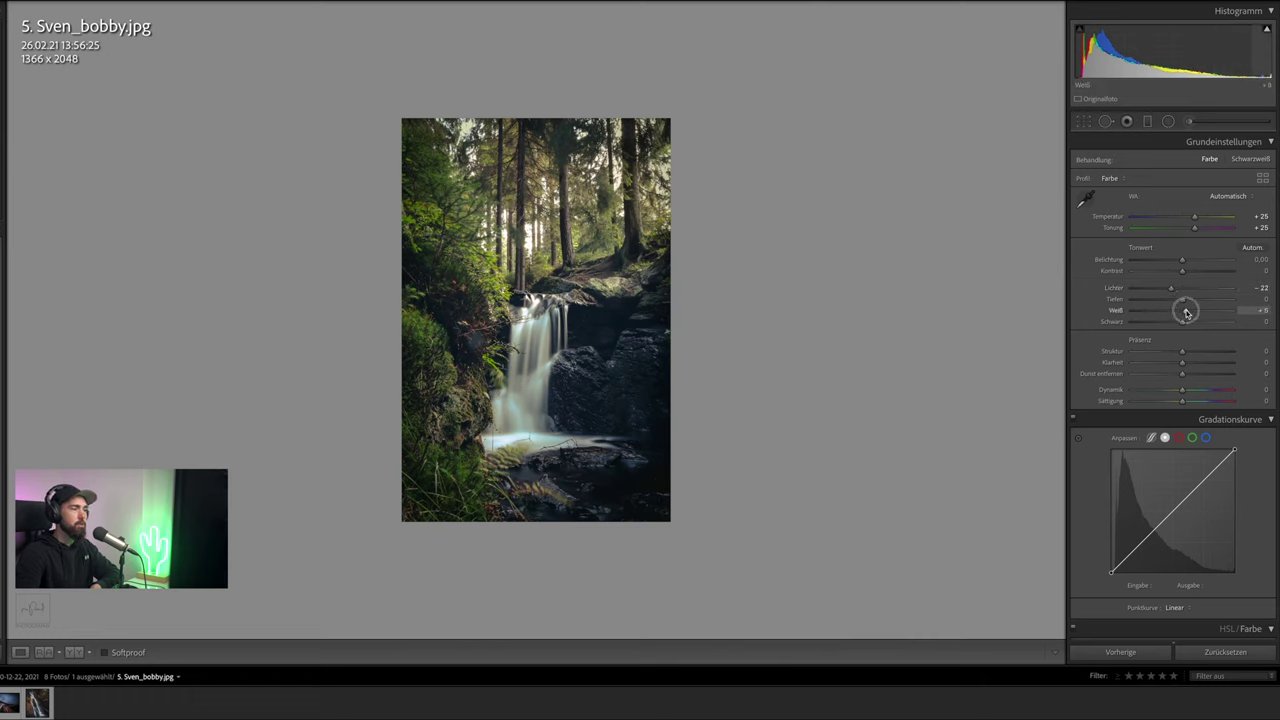
{"action": "left_click_drag", "start_coordinate": [1187, 313], "coordinate": [1186, 315]}
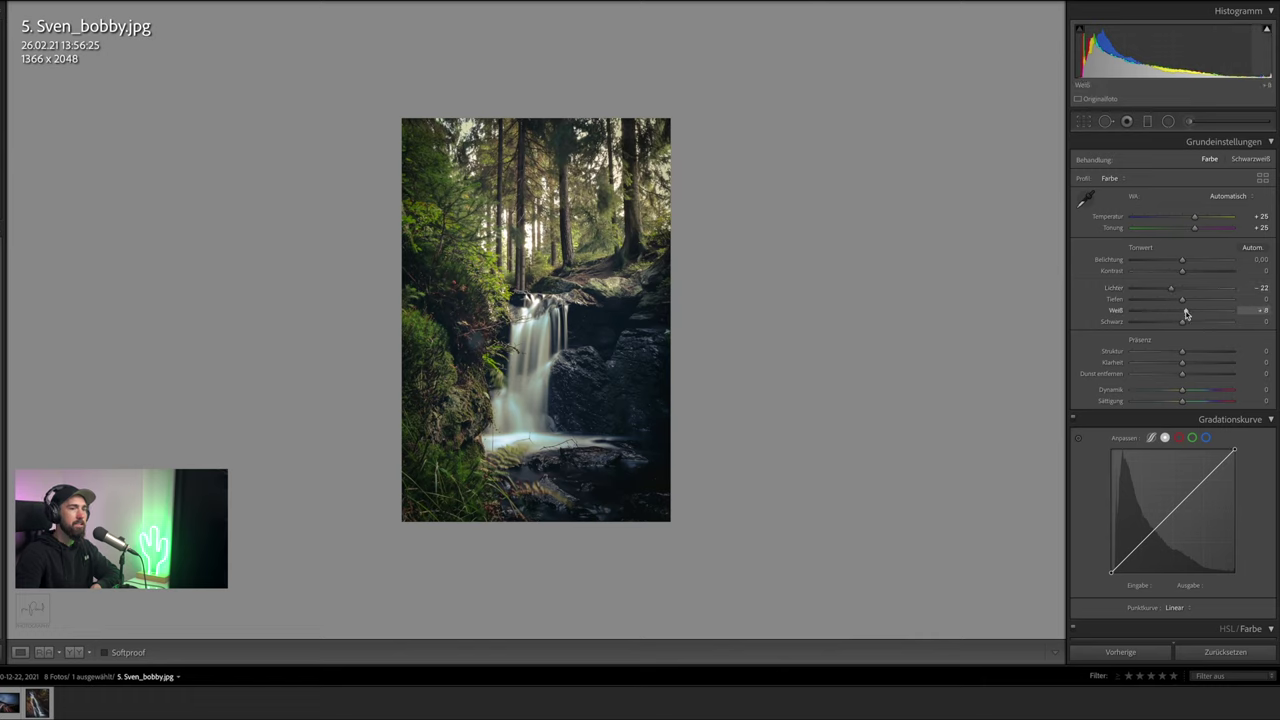
{"action": "left_click_drag", "start_coordinate": [1182, 260], "coordinate": [1182, 262]}
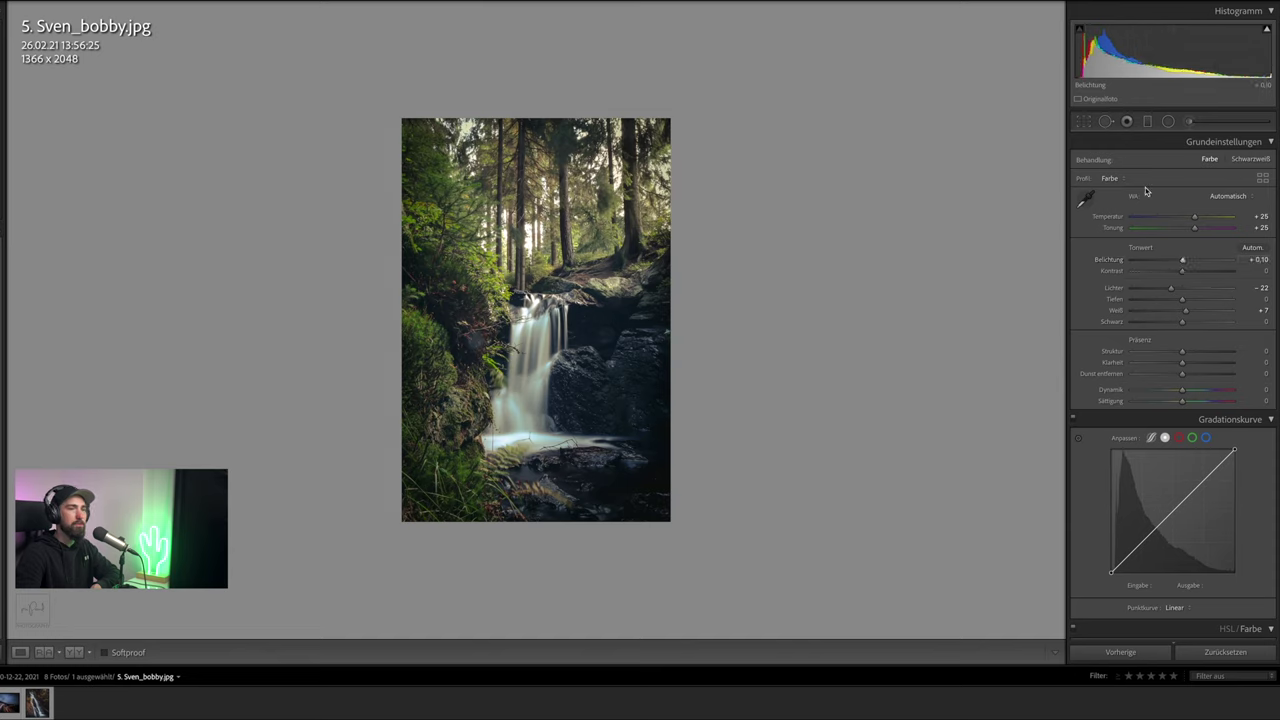
Brush the upper forest with Highlights +10, Shadows +10 and Whites +7
{"action": "left_click", "coordinate": [1189, 124]}
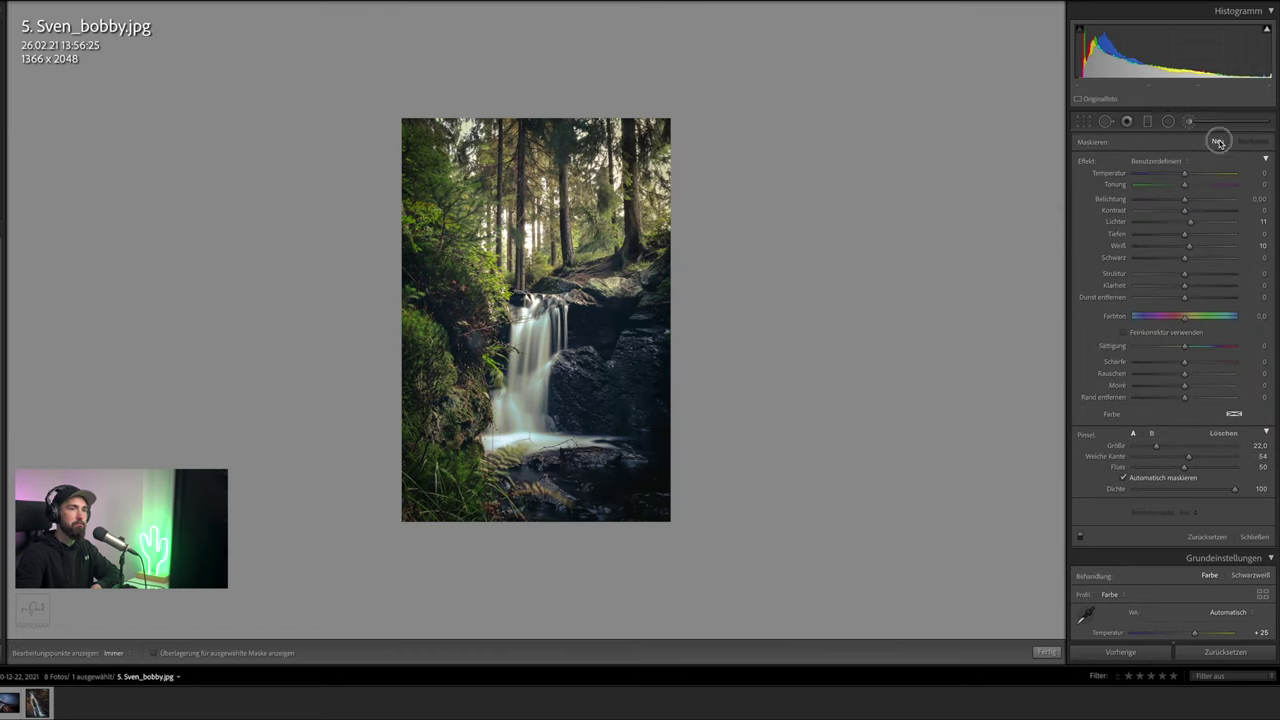
{"action": "double_click", "coordinate": [1086, 161]}
{"action": "left_click_drag", "start_coordinate": [1185, 221], "coordinate": [1190, 246]}
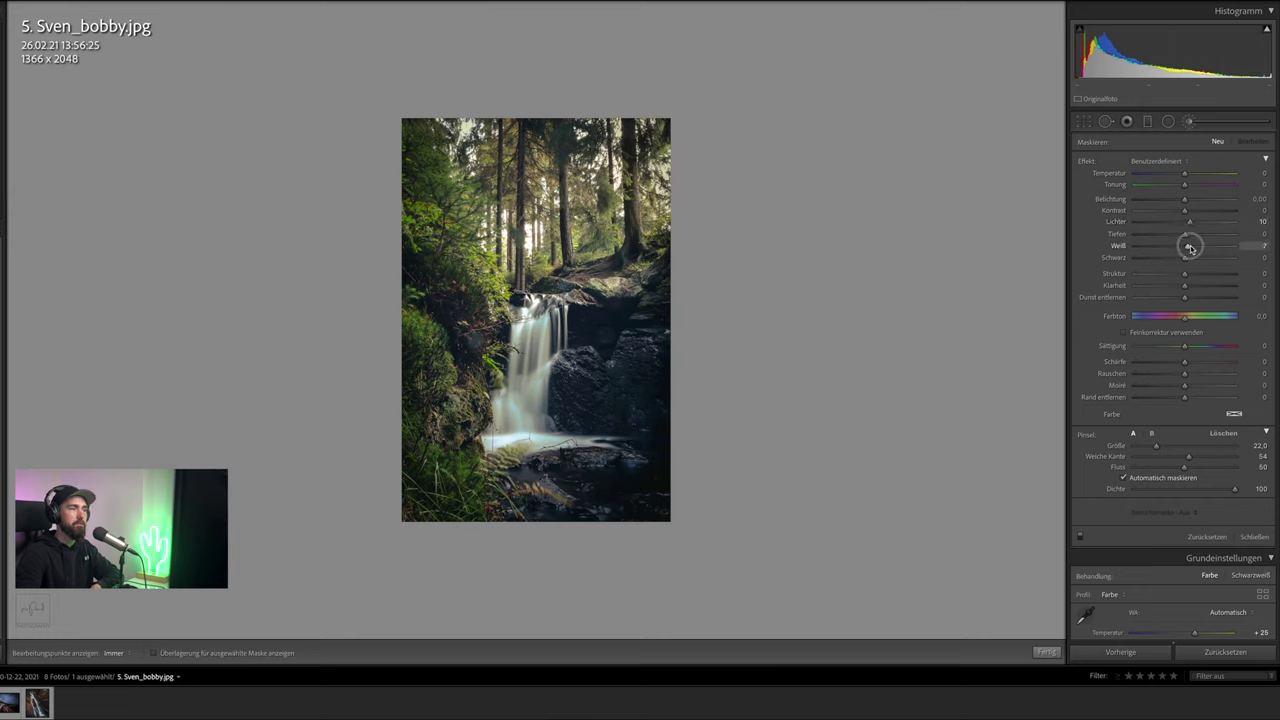
{"action": "key", "text": "h"}
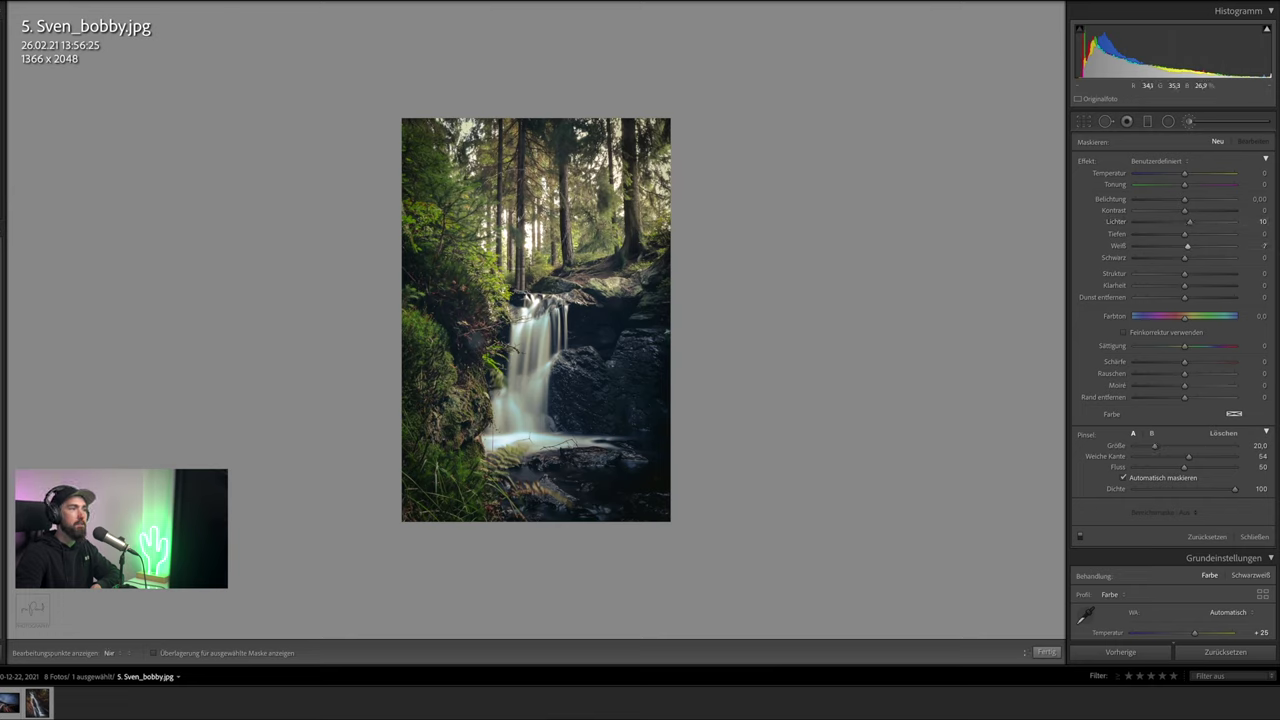
{"action": "key", "text": "h"}
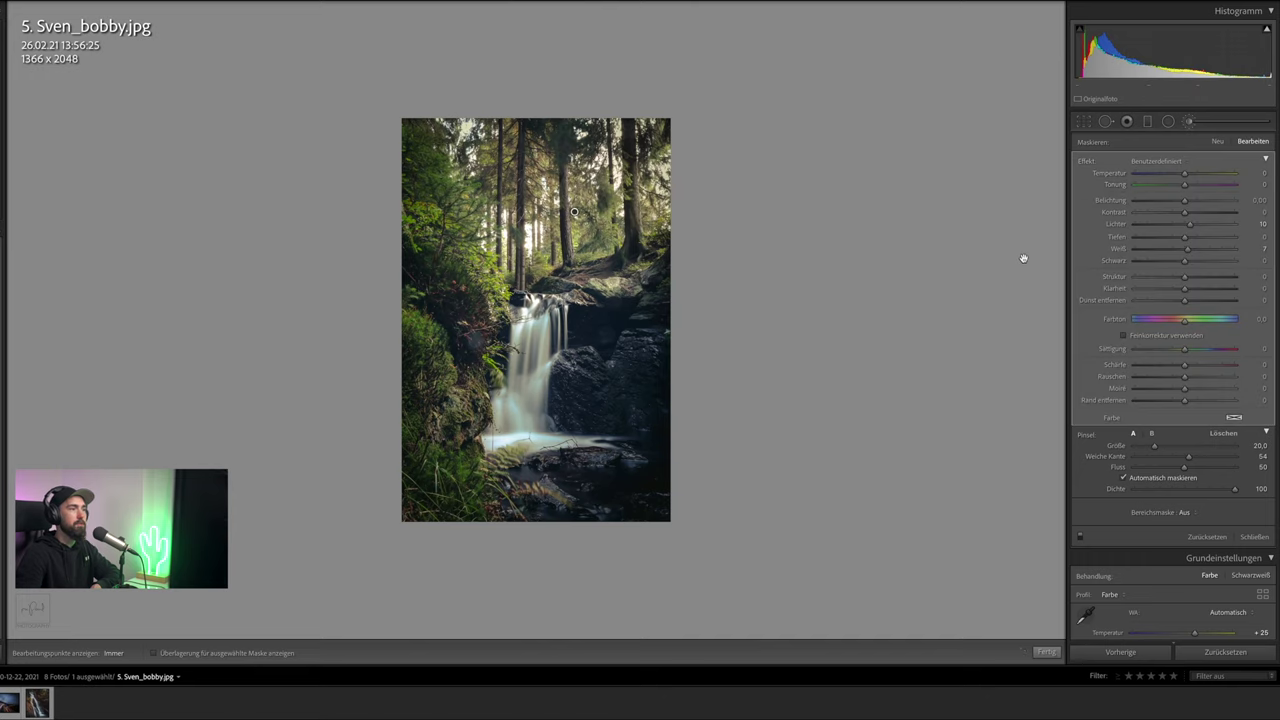
{"action": "left_click", "coordinate": [1194, 241]}
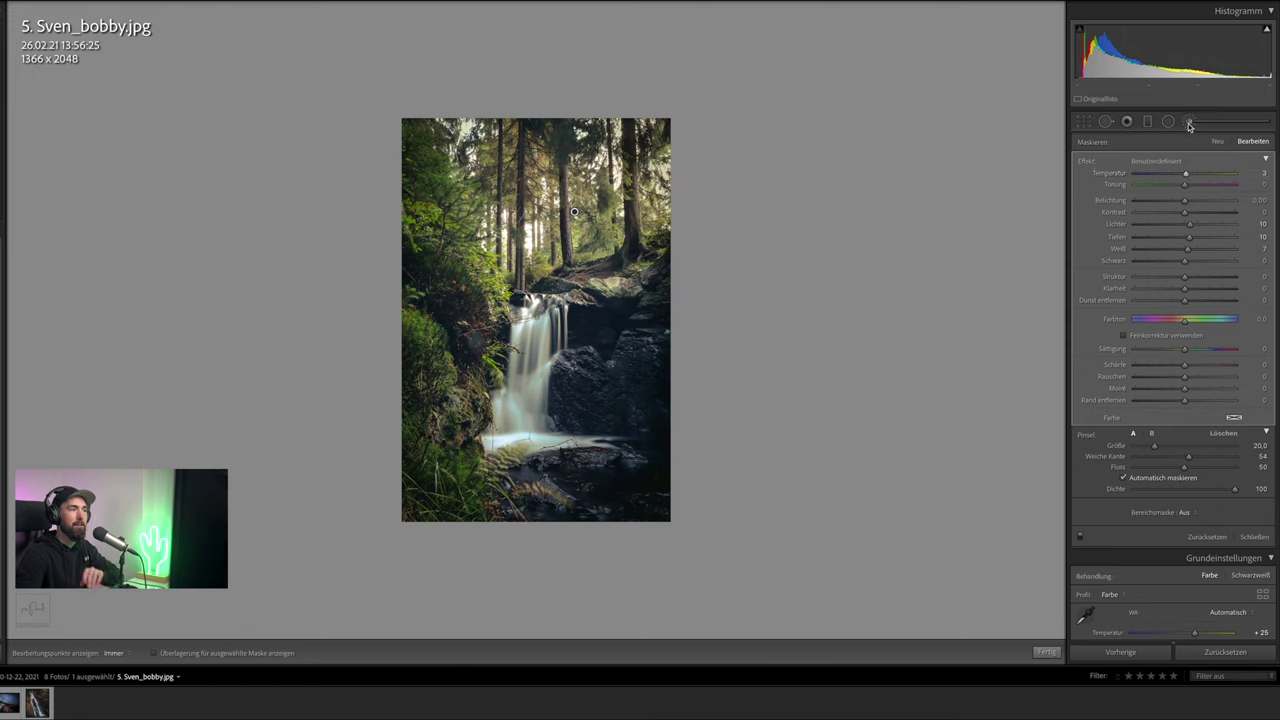
{"action": "left_click", "coordinate": [1189, 125]}
Test the green hue and saturation at -100, then reset them to 0
{"action": "scroll", "coordinate": [1190, 393], "scroll_direction": "down", "scroll_amount": 2}
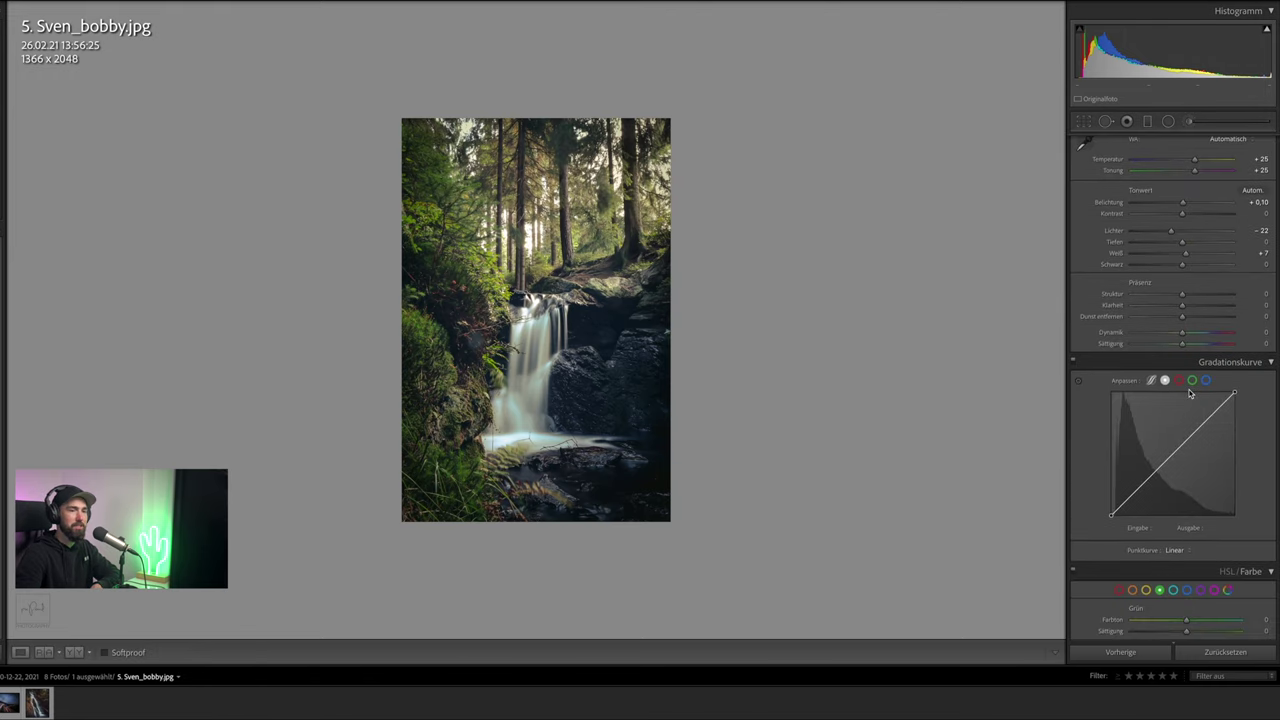
{"action": "scroll", "coordinate": [1187, 391], "scroll_direction": "down", "scroll_amount": 5}
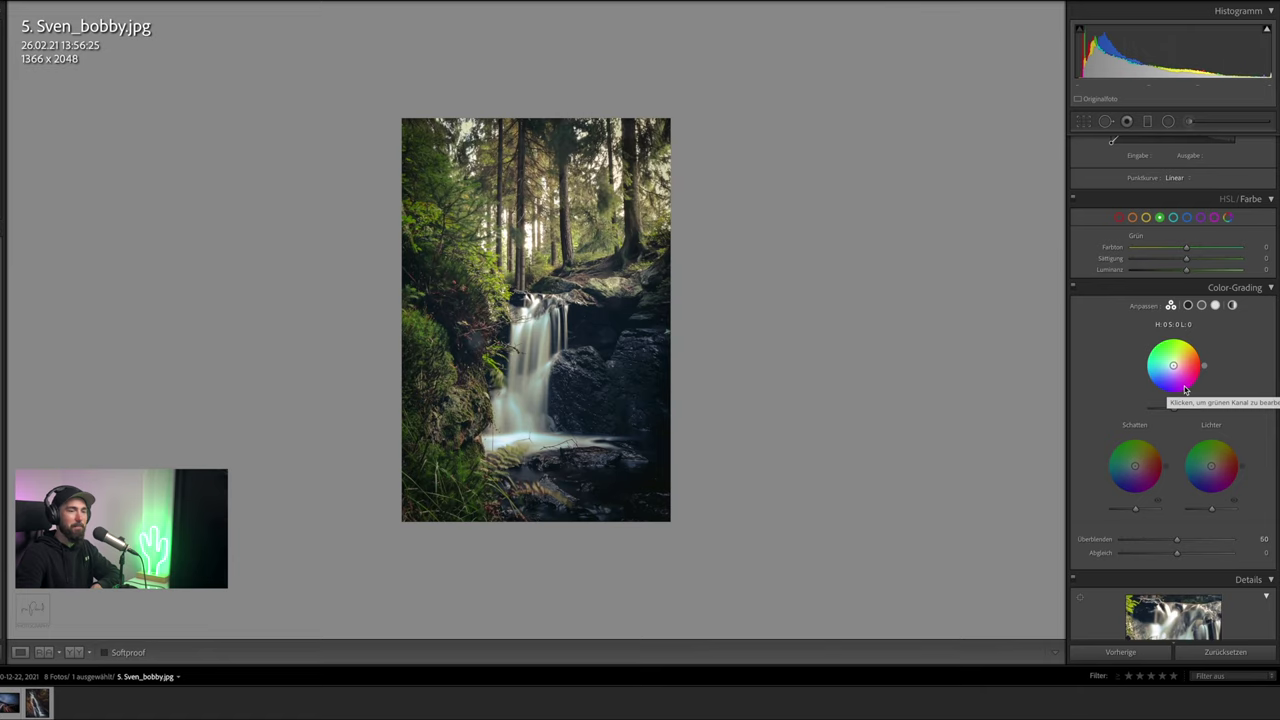
{"action": "scroll", "coordinate": [1185, 390], "scroll_direction": "down", "scroll_amount": 3}
{"action": "scroll", "coordinate": [1185, 390], "scroll_direction": "down", "scroll_amount": 1}
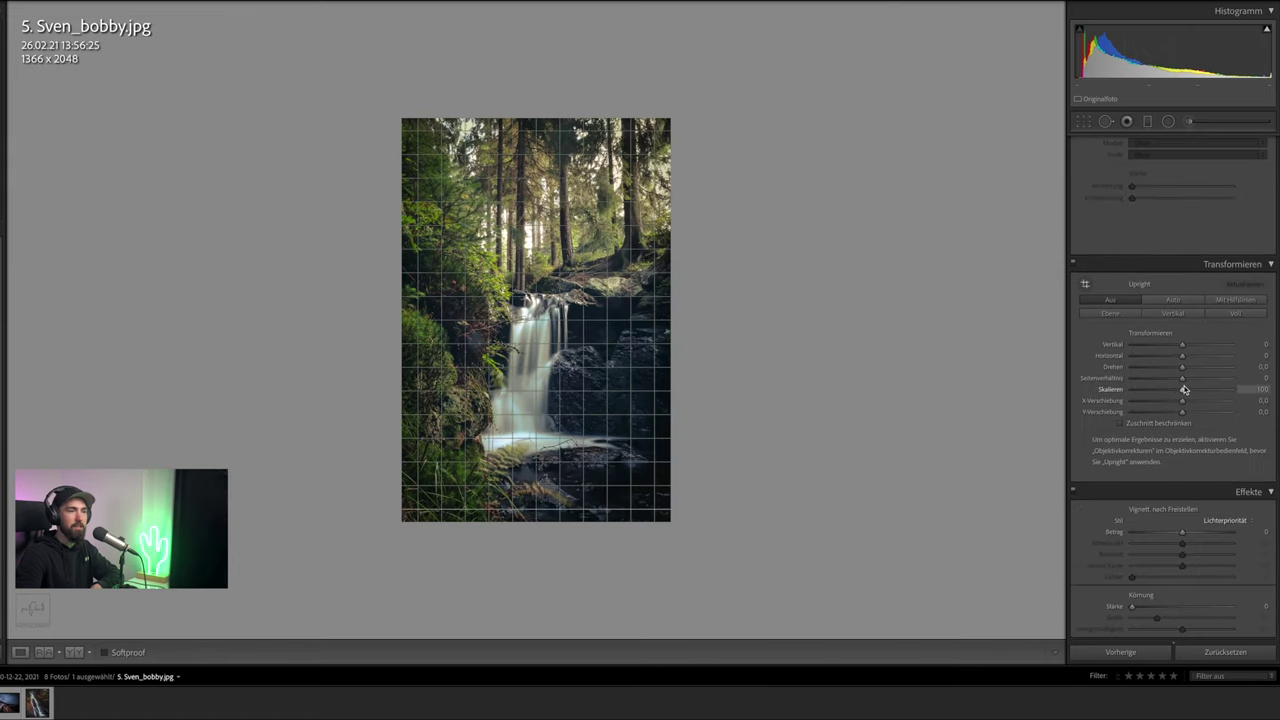
{"action": "scroll", "coordinate": [1185, 390], "scroll_direction": "down", "scroll_amount": 1}
{"action": "scroll", "coordinate": [1185, 390], "scroll_direction": "up", "scroll_amount": 2}
{"action": "scroll", "coordinate": [1185, 390], "scroll_direction": "up", "scroll_amount": 2}
{"action": "scroll", "coordinate": [1185, 390], "scroll_direction": "up", "scroll_amount": 2}
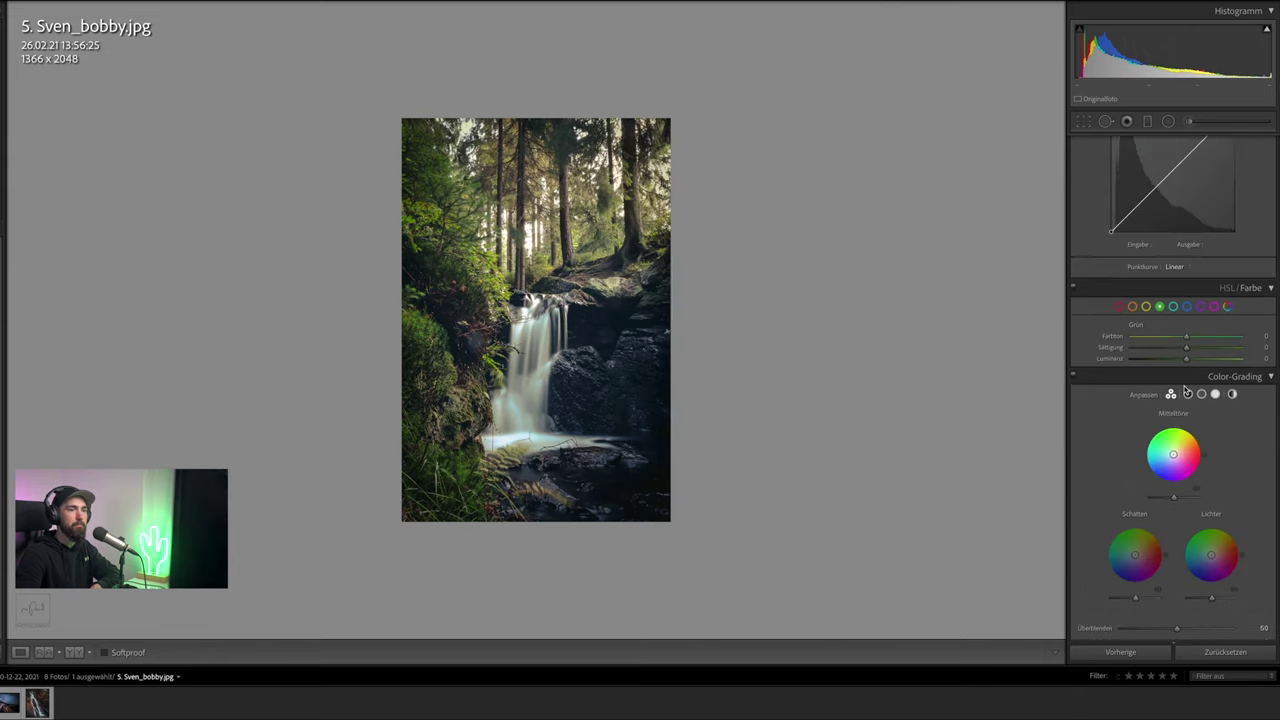
{"action": "scroll", "coordinate": [1170, 360], "scroll_direction": "up", "scroll_amount": 1}
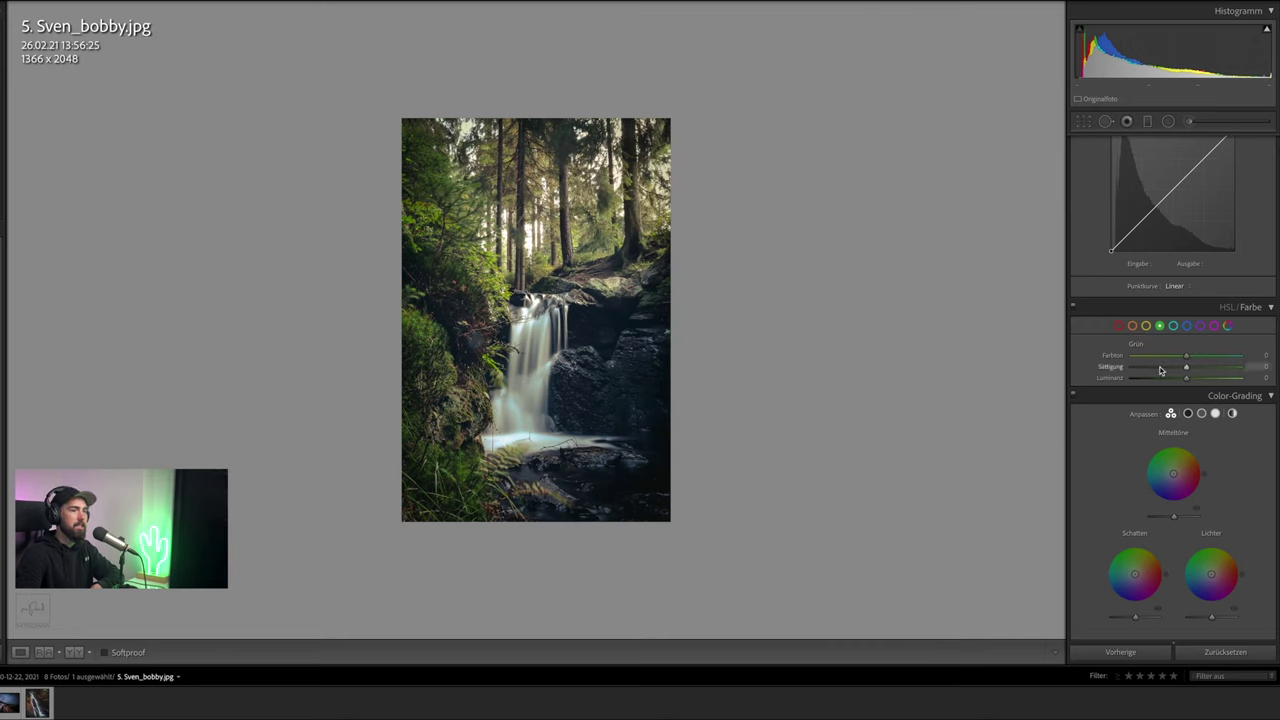
{"action": "mouse_move", "coordinate": [1144, 370]}
{"action": "left_mouse_down"}
{"action": "mouse_move", "coordinate": [1085, 368]}
{"action": "mouse_move", "coordinate": [1082, 356]}
{"action": "left_mouse_up"}
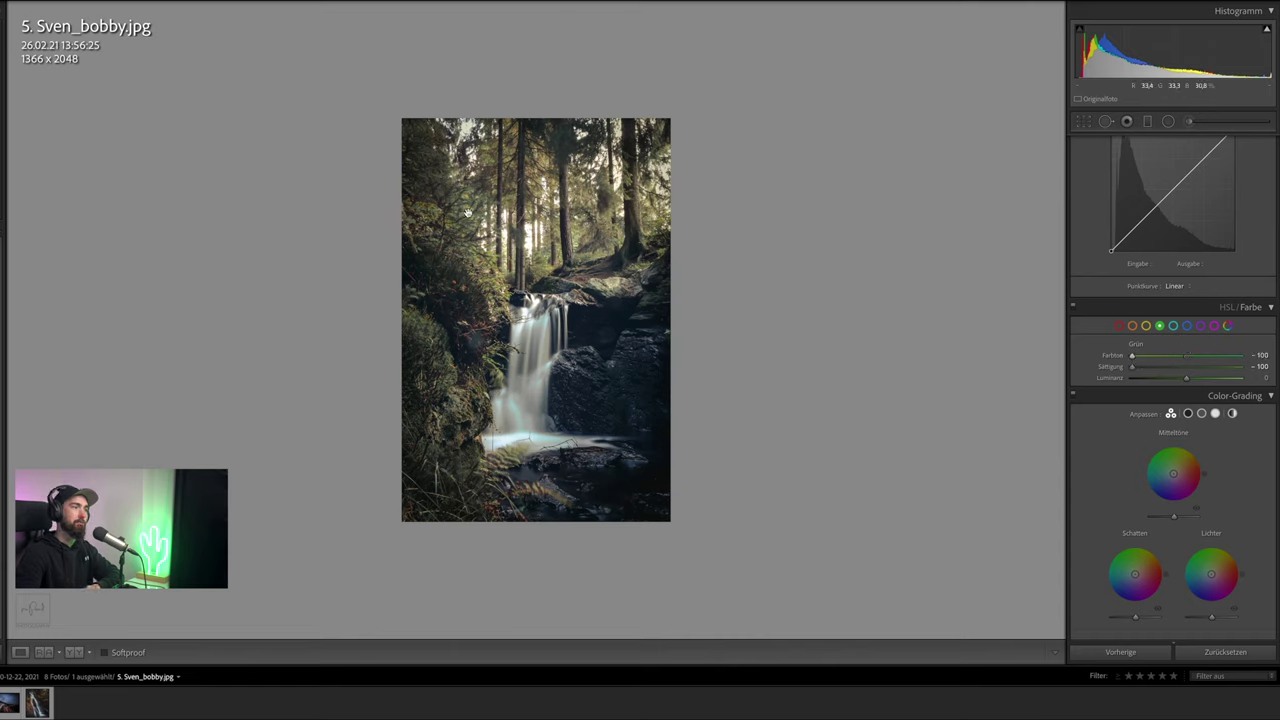
{"action": "double_click", "coordinate": [1112, 355]}
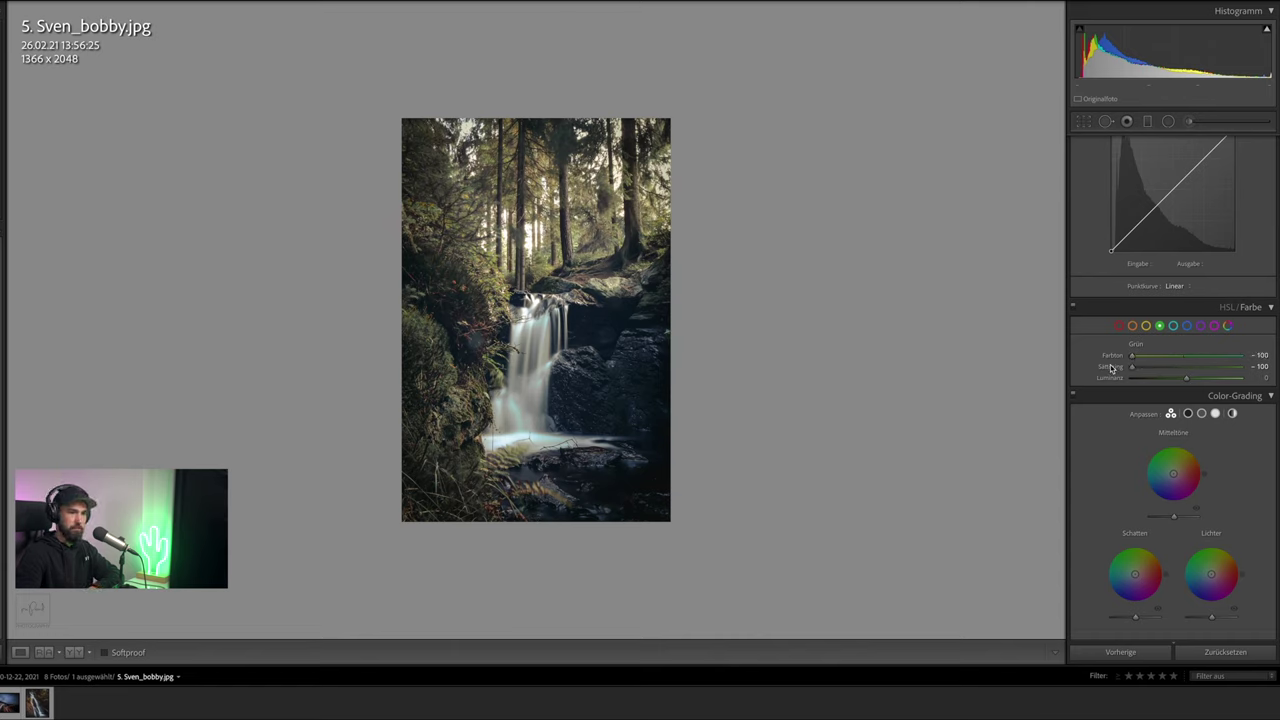
Lower the Yellow saturation to -11
{"action": "left_click", "coordinate": [1146, 326]}
{"action": "left_click_drag", "start_coordinate": [1186, 367], "coordinate": [1174, 369]}
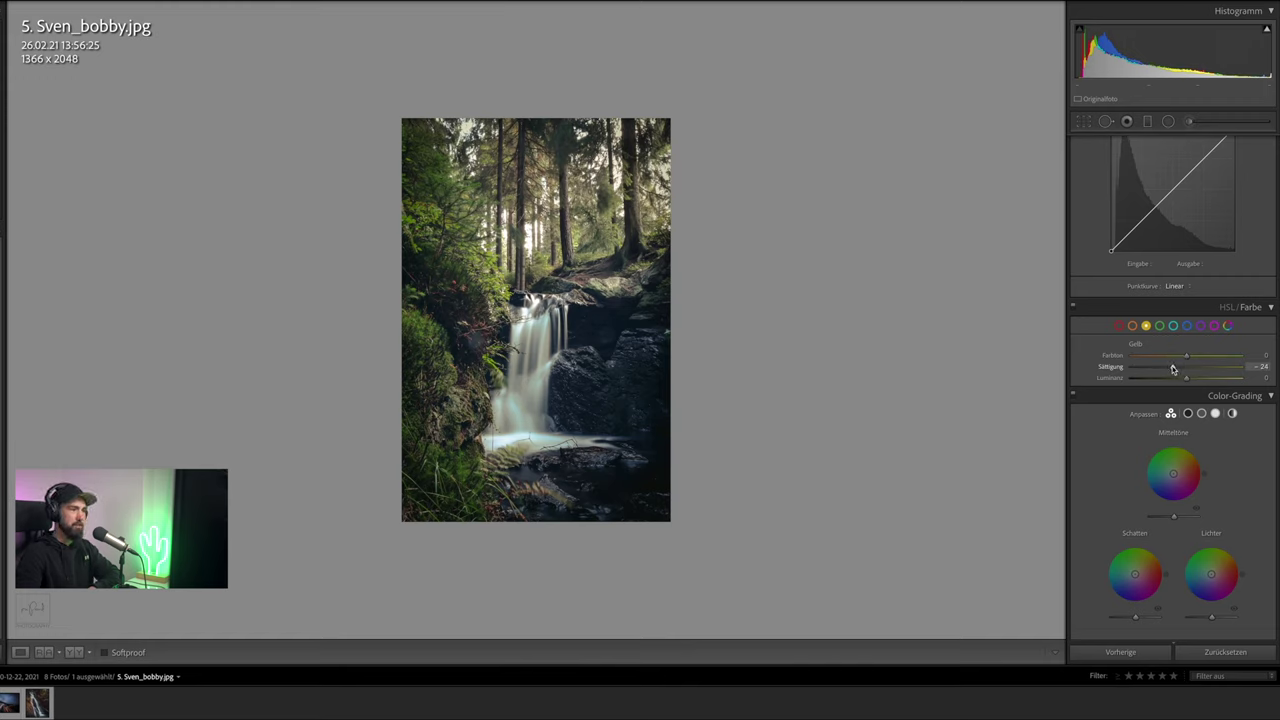
{"action": "left_click_drag", "start_coordinate": [1173, 369], "coordinate": [1181, 370]}
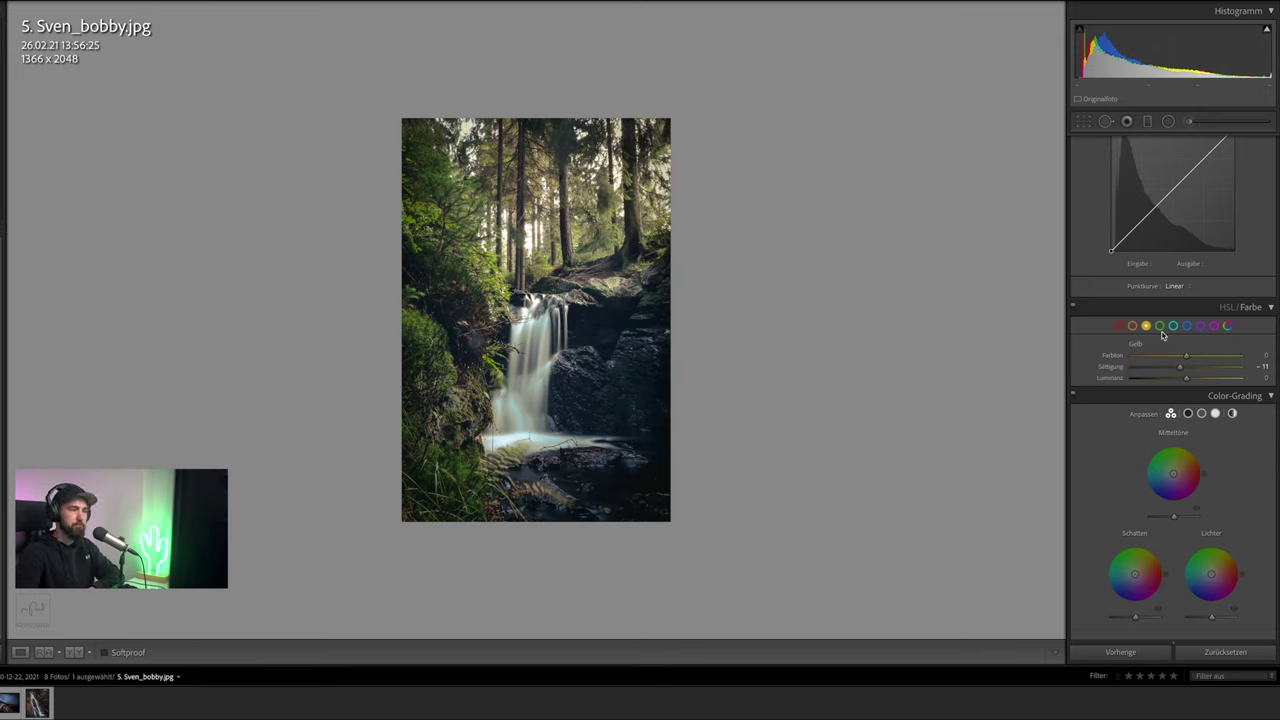
{"action": "scroll", "coordinate": [1174, 348], "scroll_direction": "down", "scroll_amount": 5}
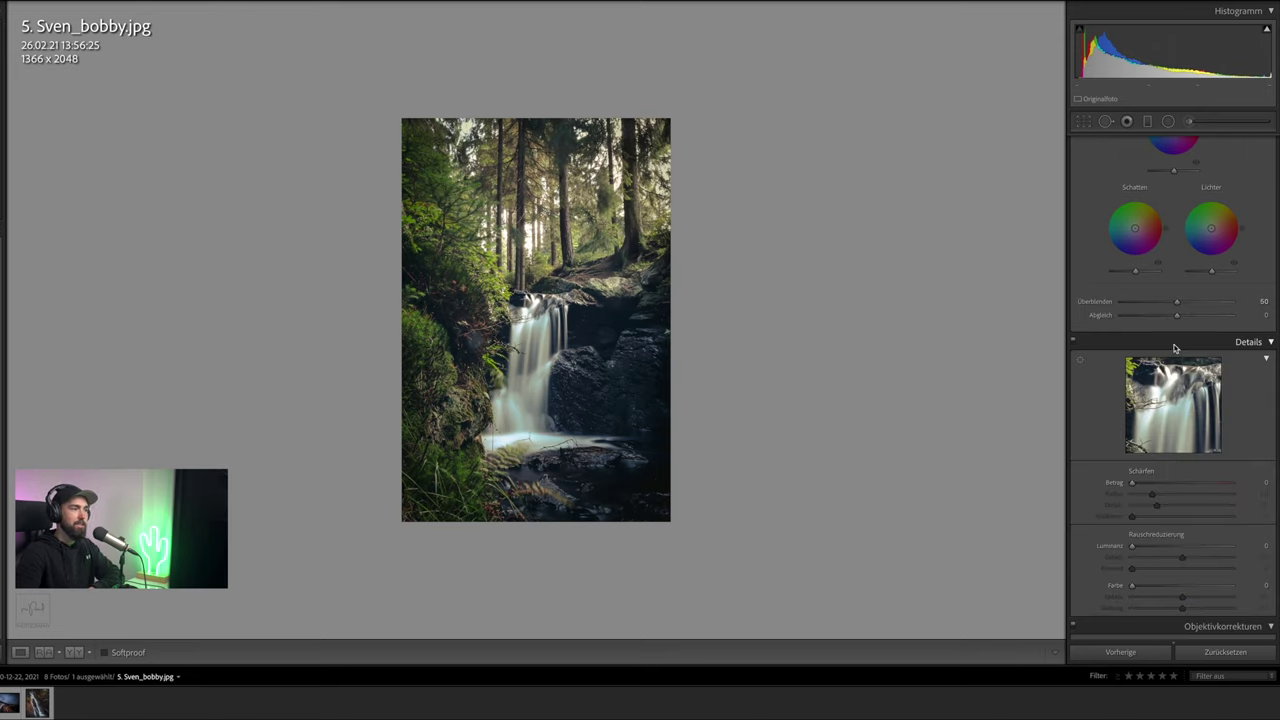
{"action": "scroll", "coordinate": [1174, 300], "scroll_direction": "up", "scroll_amount": 10}
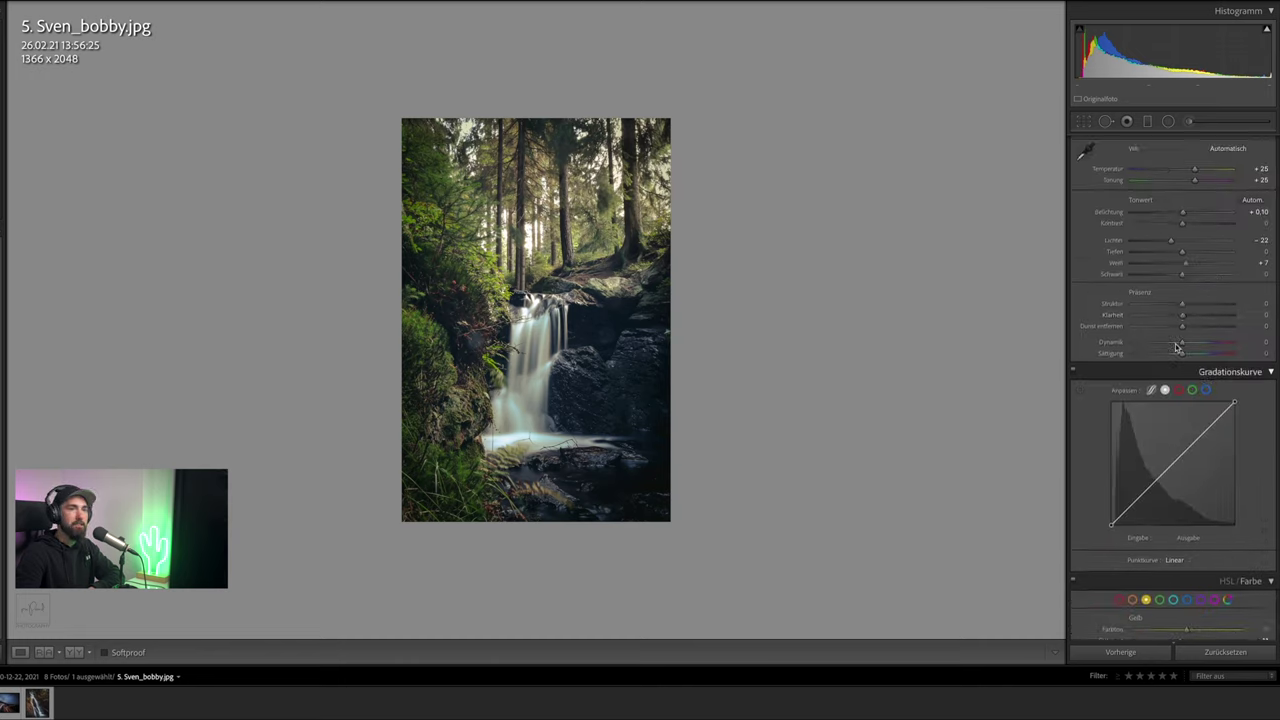
Paint a size-11 brush over the rock beside the waterfall and lift its Exposure to +0.14
{"action": "left_click", "coordinate": [1189, 121]}
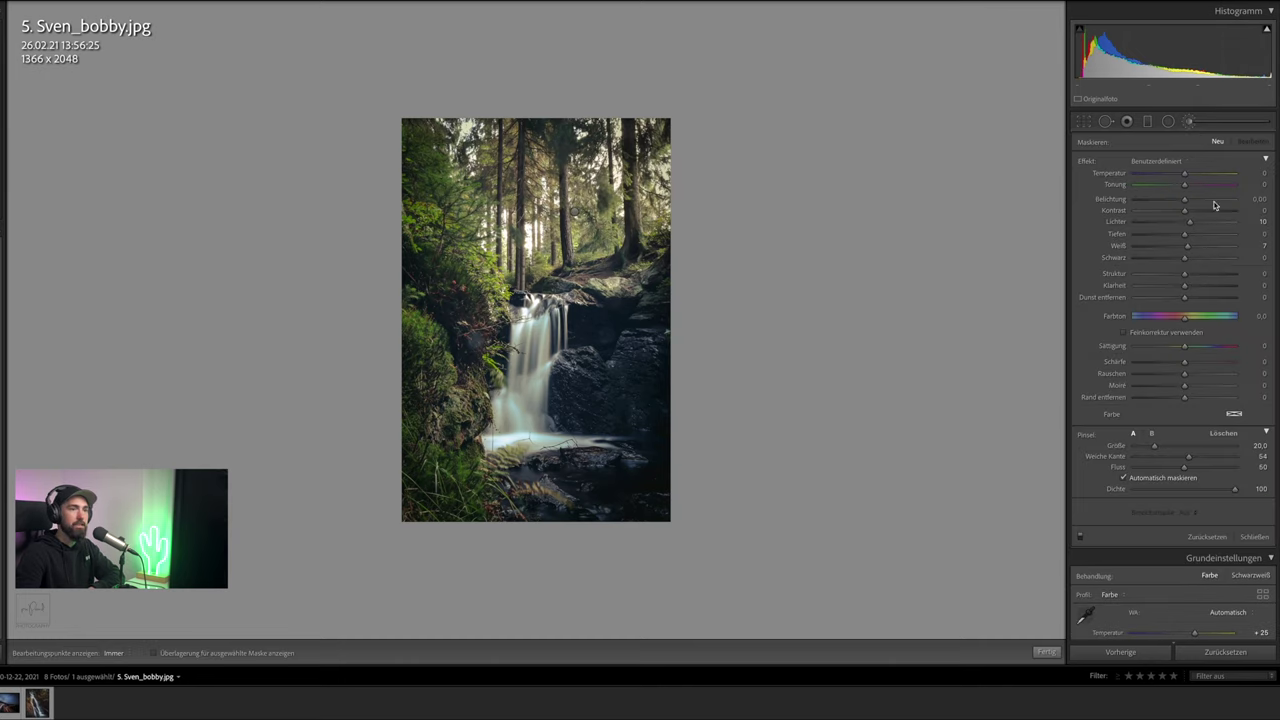
{"action": "key", "text": "h"}
{"action": "scroll", "coordinate": [577, 380], "scroll_direction": "down", "scroll_amount": 5}
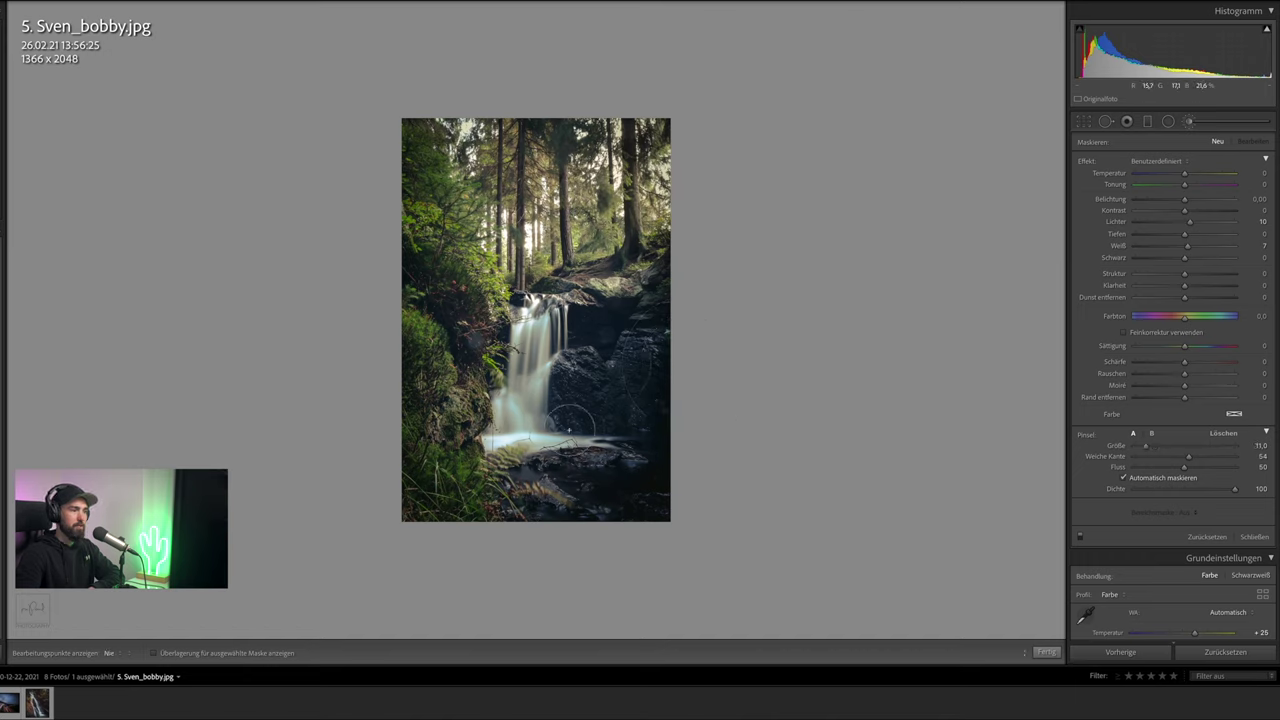
{"action": "left_click_drag", "start_coordinate": [575, 455], "coordinate": [600, 462]}
{"action": "key", "text": "h"}
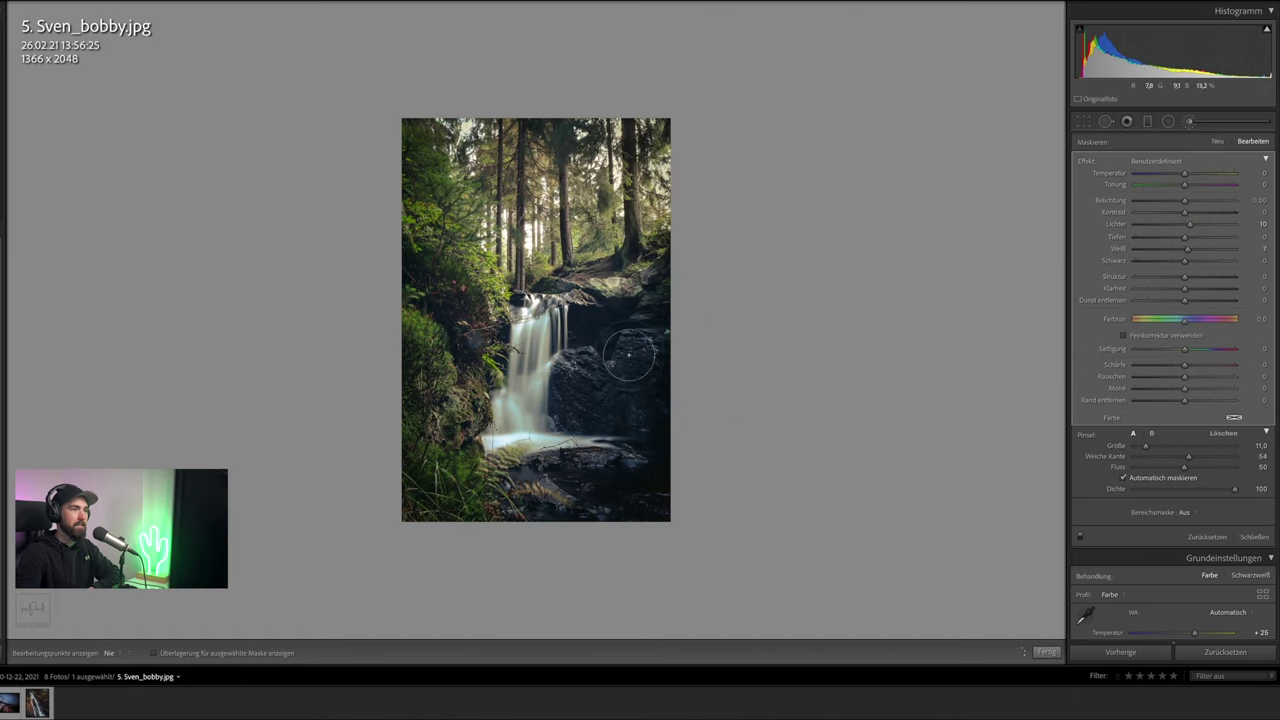
{"action": "key", "text": "h"}
{"action": "left_click_drag", "start_coordinate": [1185, 204], "coordinate": [1188, 204]}
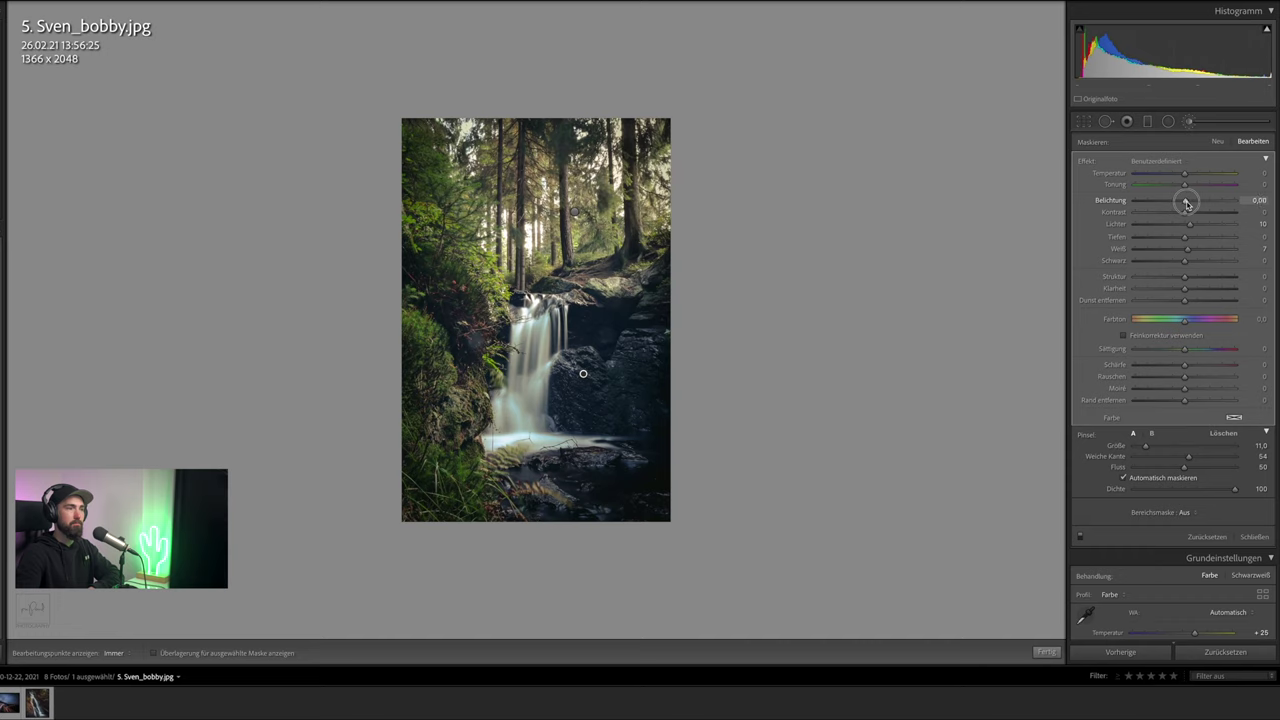
{"action": "left_click", "coordinate": [1188, 122]}
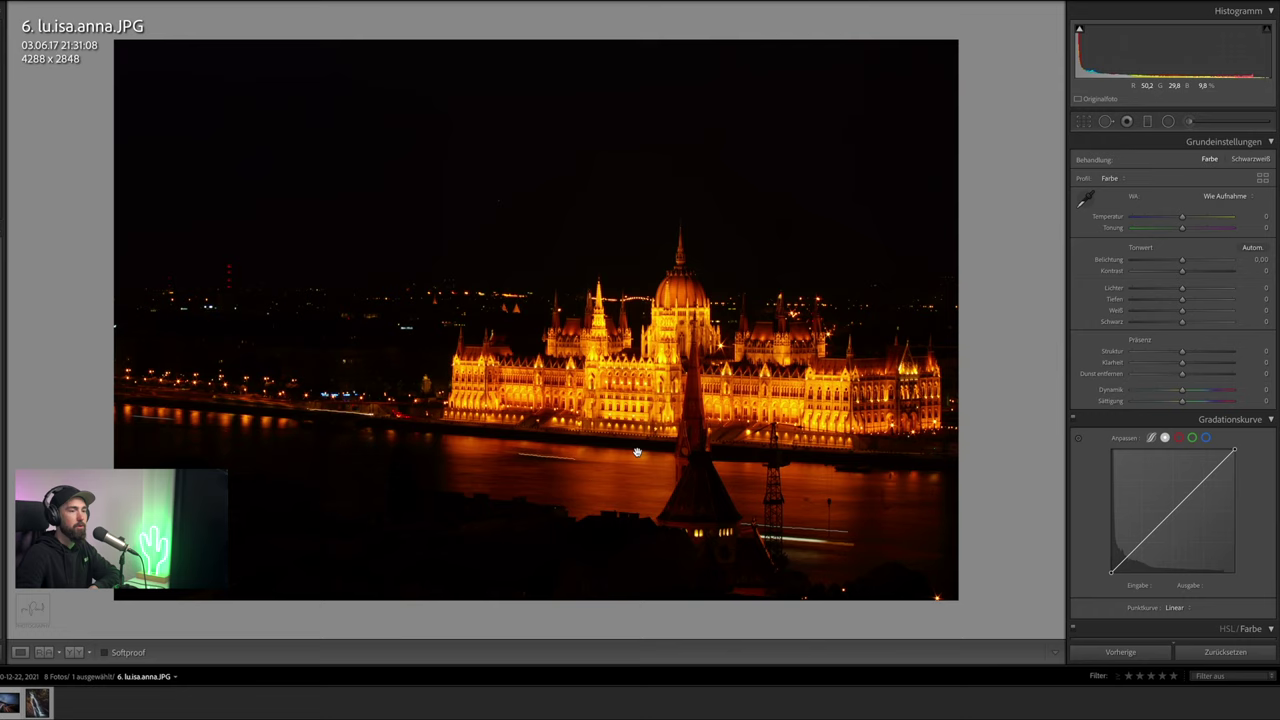
Try Auto white balance and lower Highlights to -3
{"action": "left_click", "coordinate": [1232, 197]}
{"action": "left_click", "coordinate": [1232, 209]}
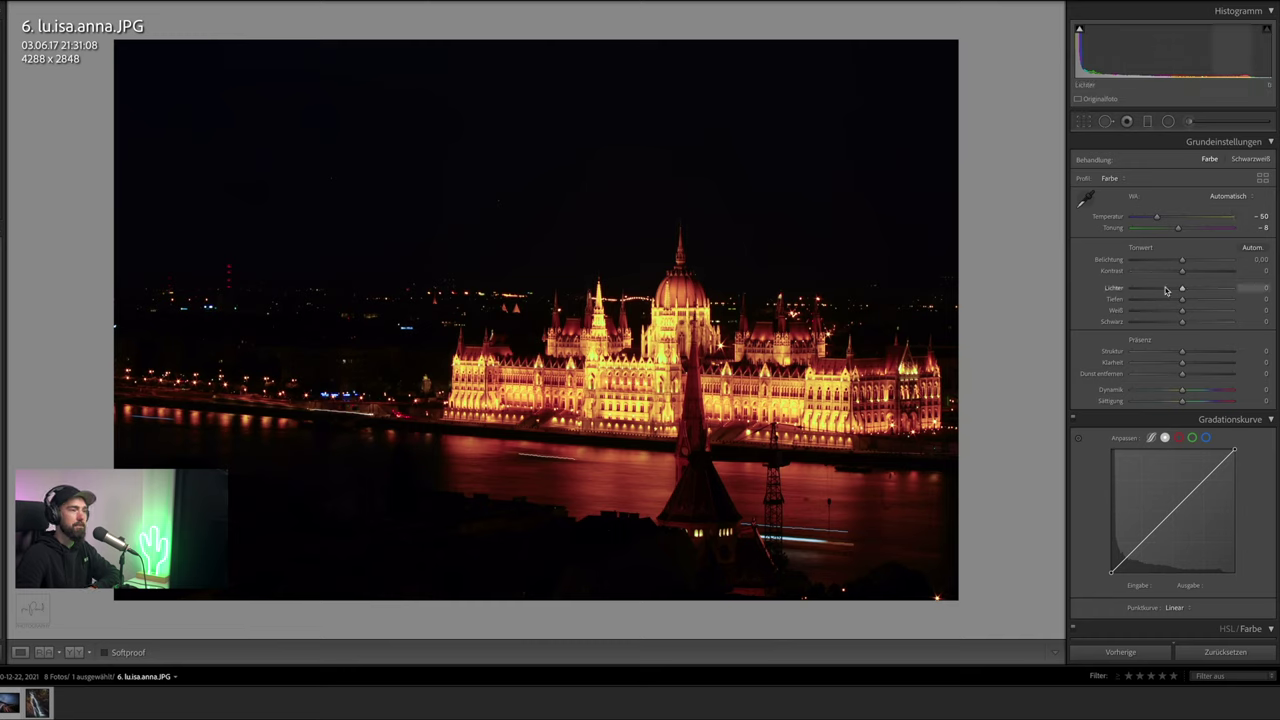
{"action": "left_click_drag", "start_coordinate": [1166, 290], "coordinate": [1181, 289]}
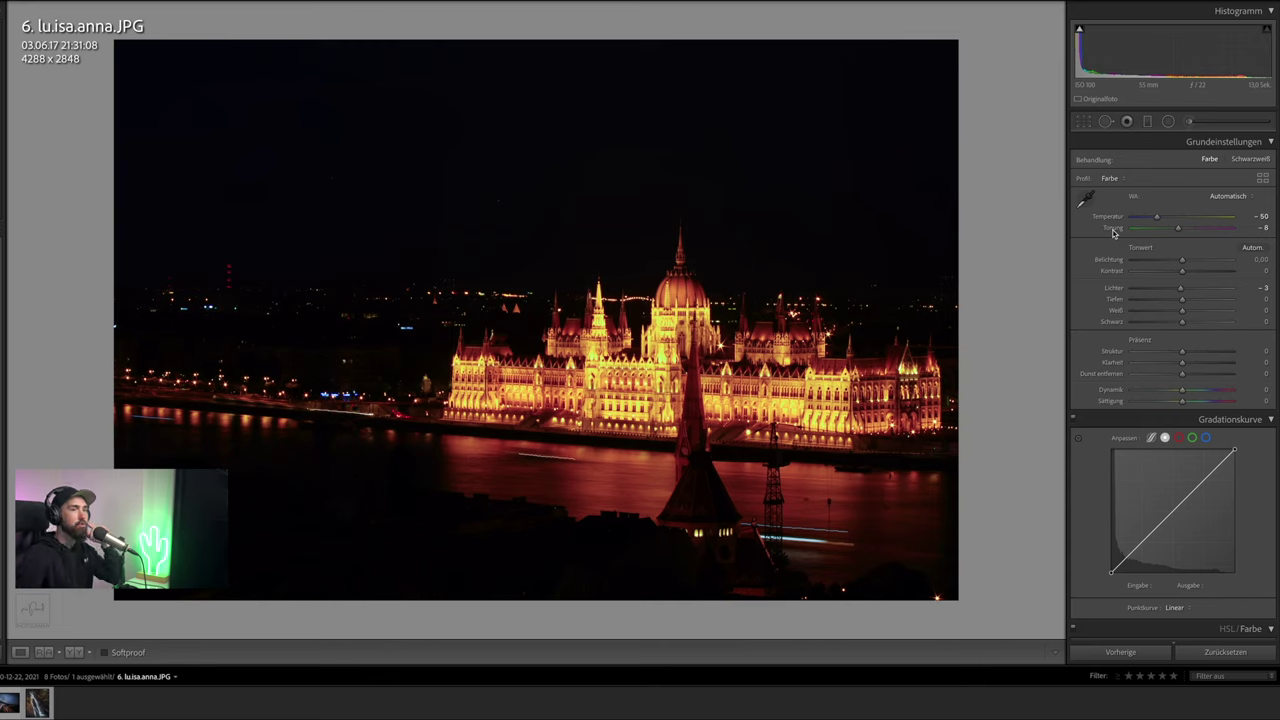
Restore As Shot white balance and cool Temperature to -41
{"action": "double_click", "coordinate": [1108, 217]}
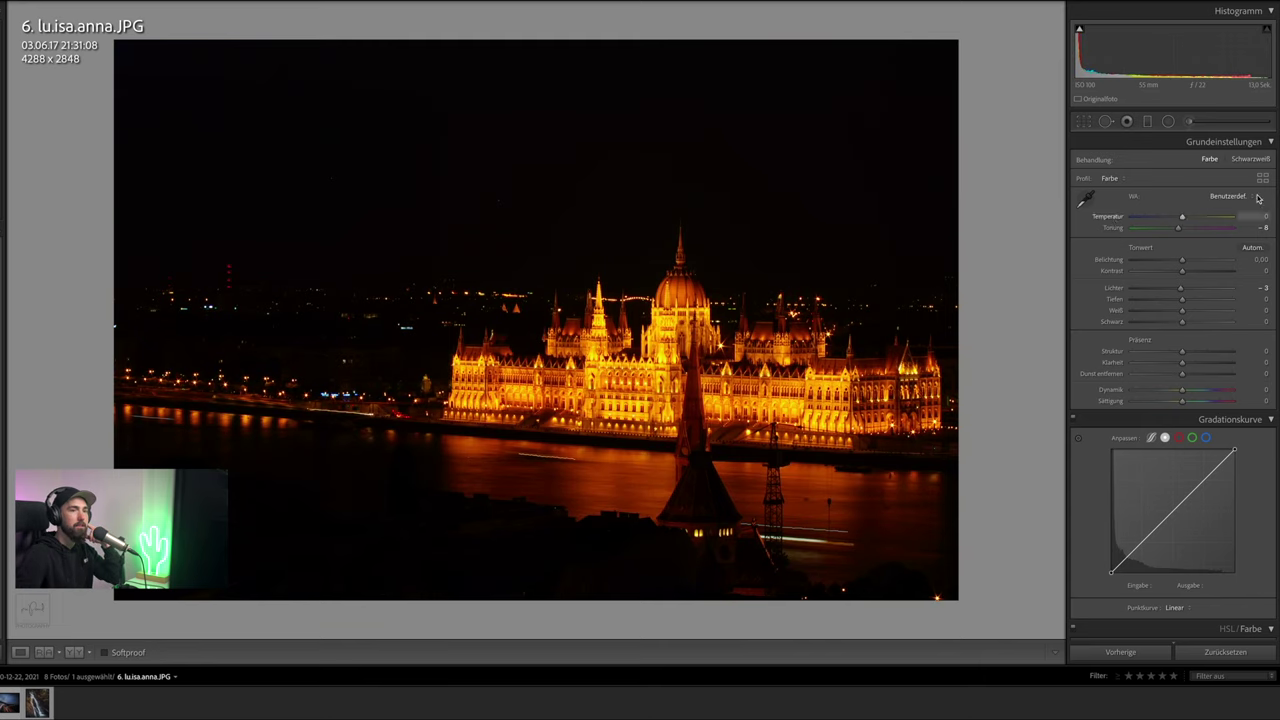
{"action": "left_click", "coordinate": [1226, 197]}
{"action": "left_click", "coordinate": [1232, 169]}
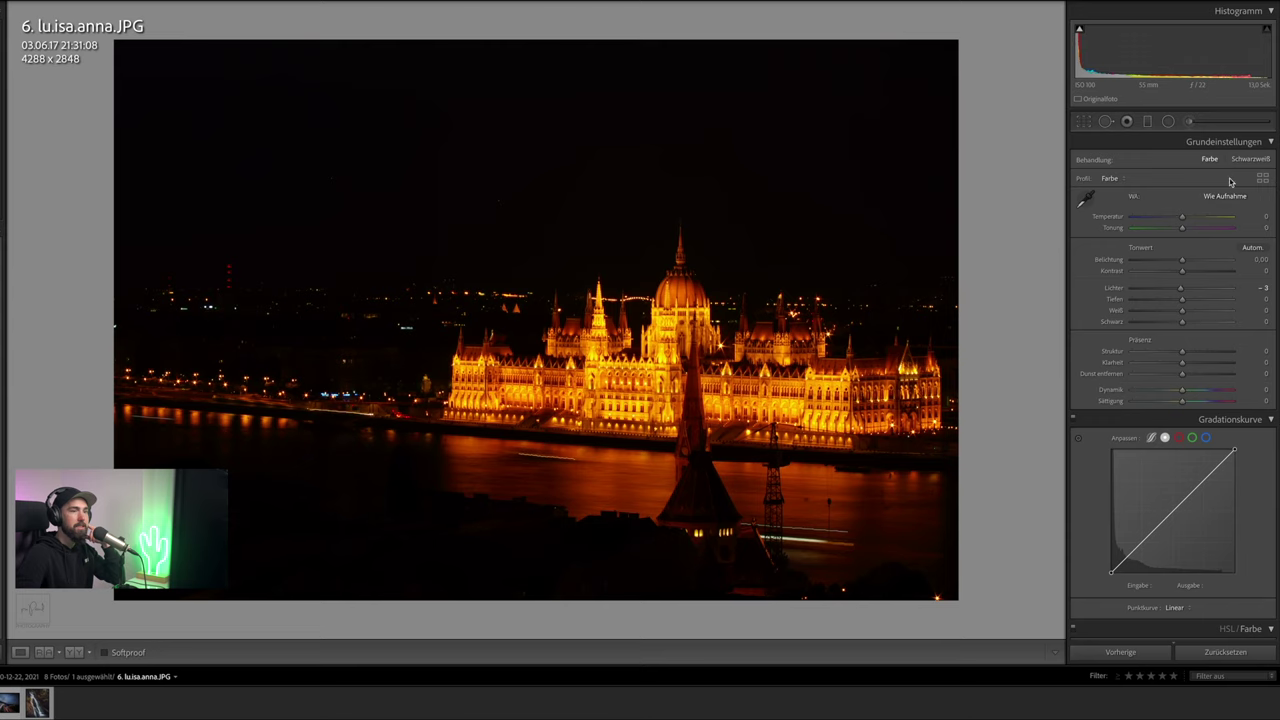
{"action": "left_click_drag", "start_coordinate": [1184, 219], "coordinate": [1162, 219]}
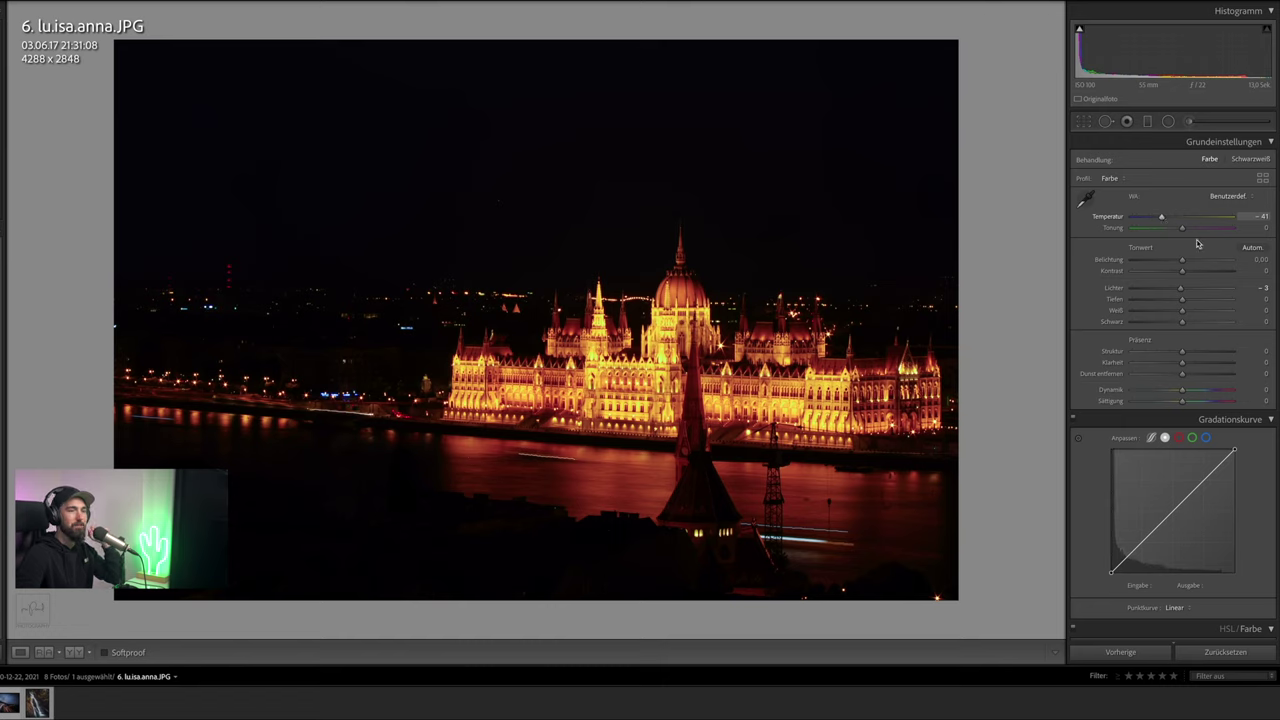
{"action": "scroll", "coordinate": [1190, 240], "scroll_direction": "down", "scroll_amount": 5}
{"action": "scroll", "coordinate": [1170, 235], "scroll_direction": "down", "scroll_amount": 2}
Set the orange HSL Hue to +17 and Saturation to -9, comparing before and after
{"action": "scroll", "coordinate": [1155, 231], "scroll_direction": "down", "scroll_amount": 1}
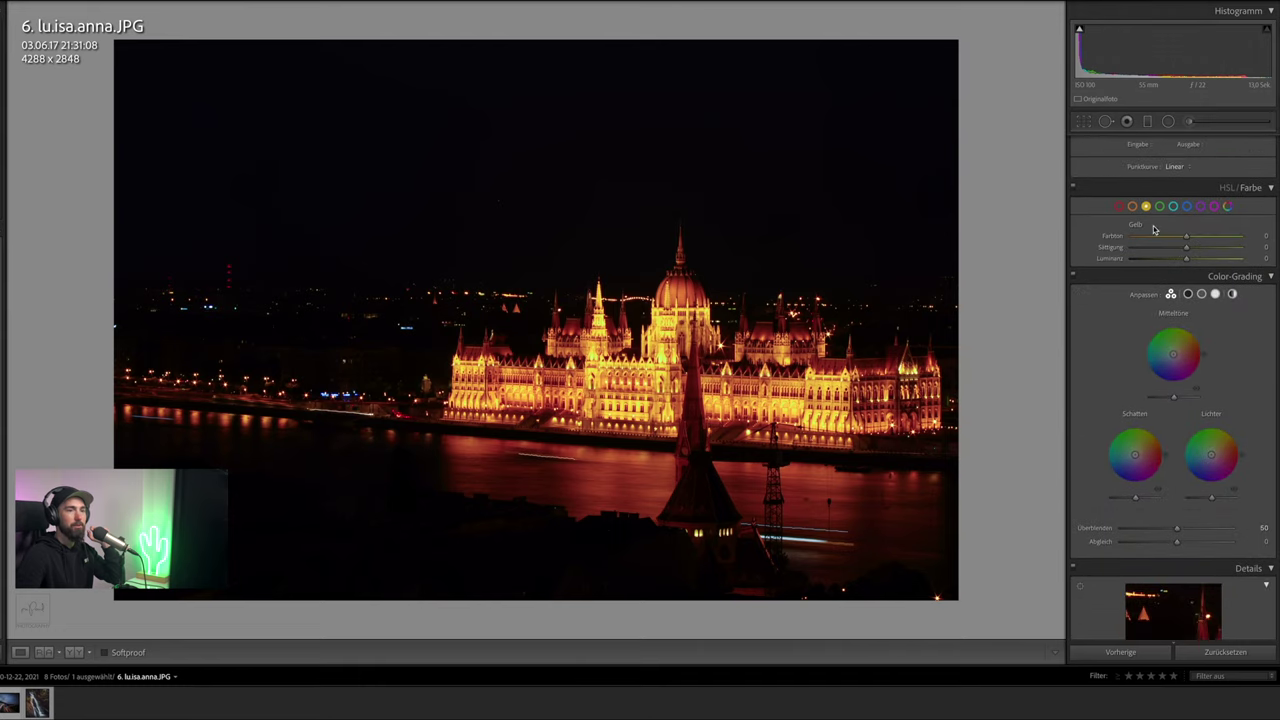
{"action": "left_click", "coordinate": [1132, 206]}
{"action": "left_click_drag", "start_coordinate": [1167, 252], "coordinate": [1197, 238]}
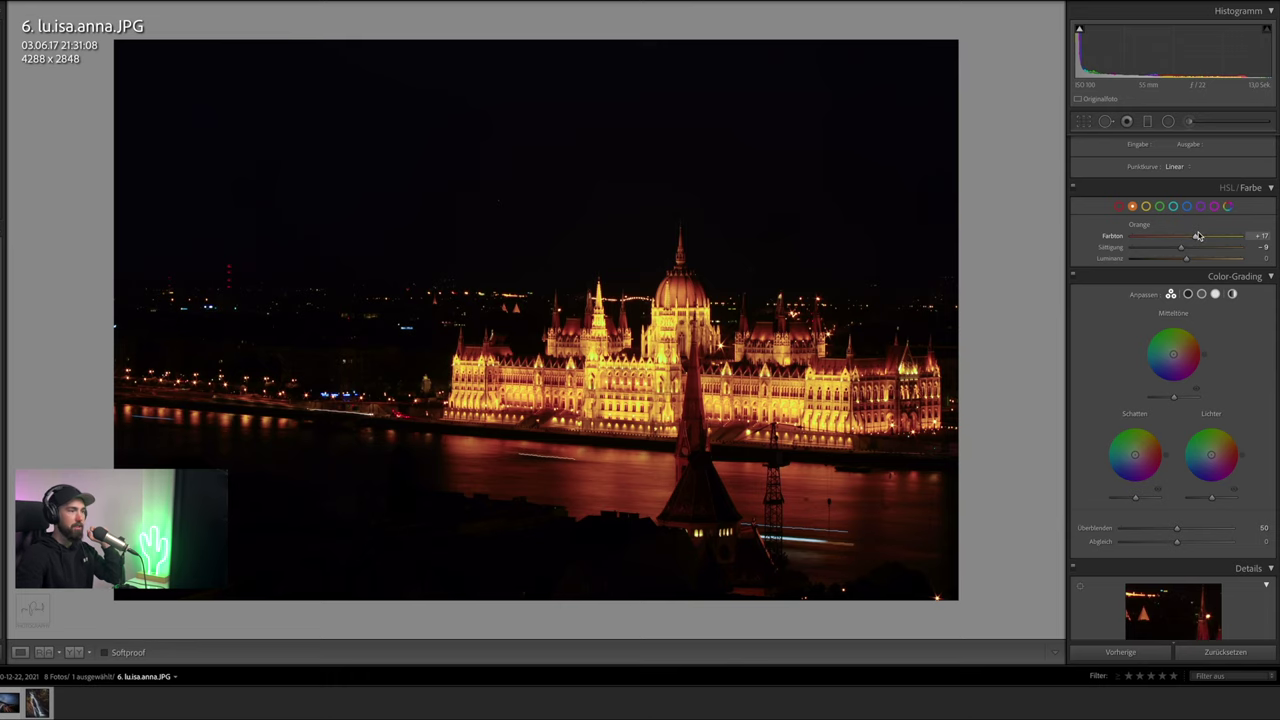
{"action": "key", "text": "y"}
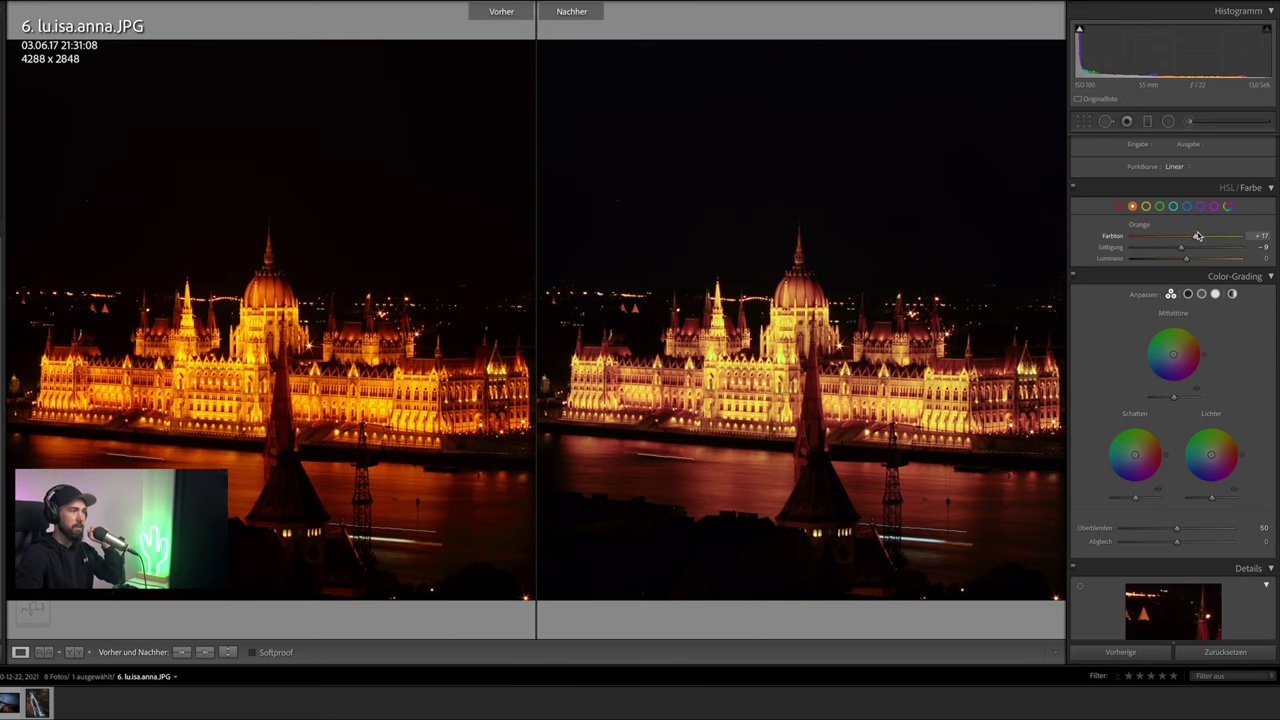
{"action": "key", "text": "y"}
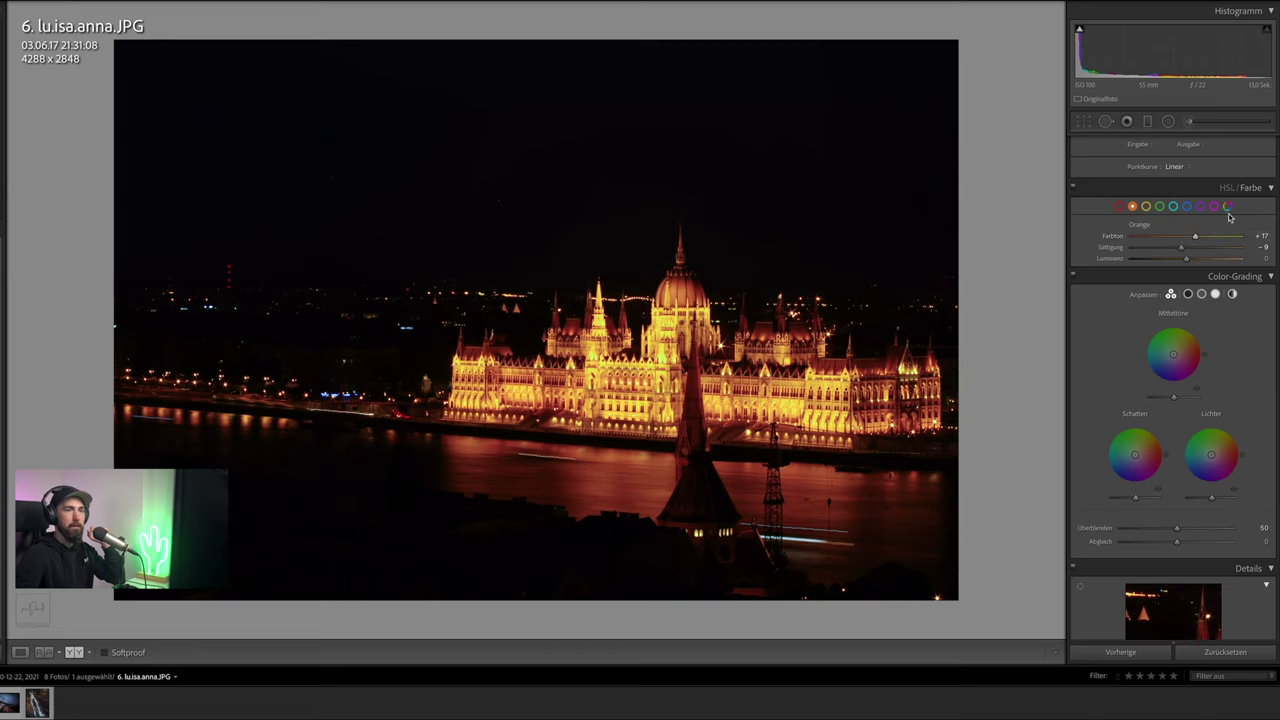
Warm Temperature to -26 and start cropping the photo
{"action": "scroll", "coordinate": [1180, 232], "scroll_direction": "up", "scroll_amount": 10}
{"action": "left_click_drag", "start_coordinate": [1161, 217], "coordinate": [1167, 218]}
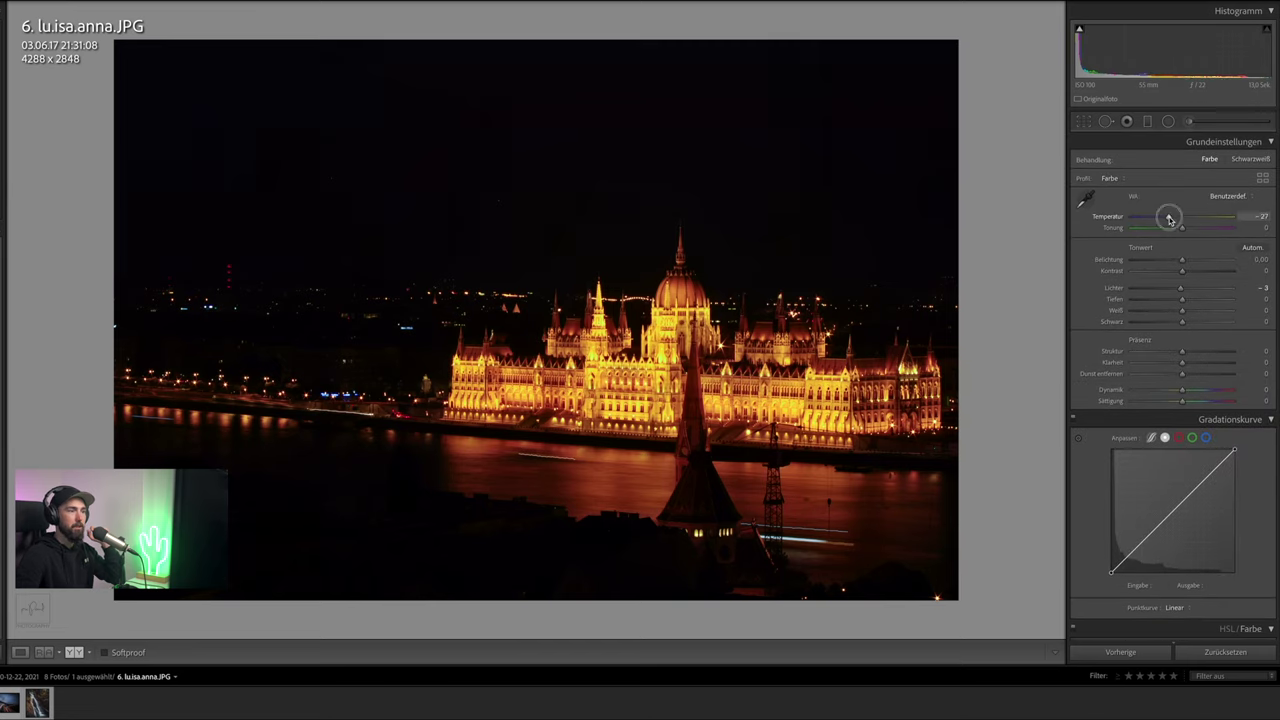
{"action": "left_click_drag", "start_coordinate": [1169, 218], "coordinate": [1168, 217]}
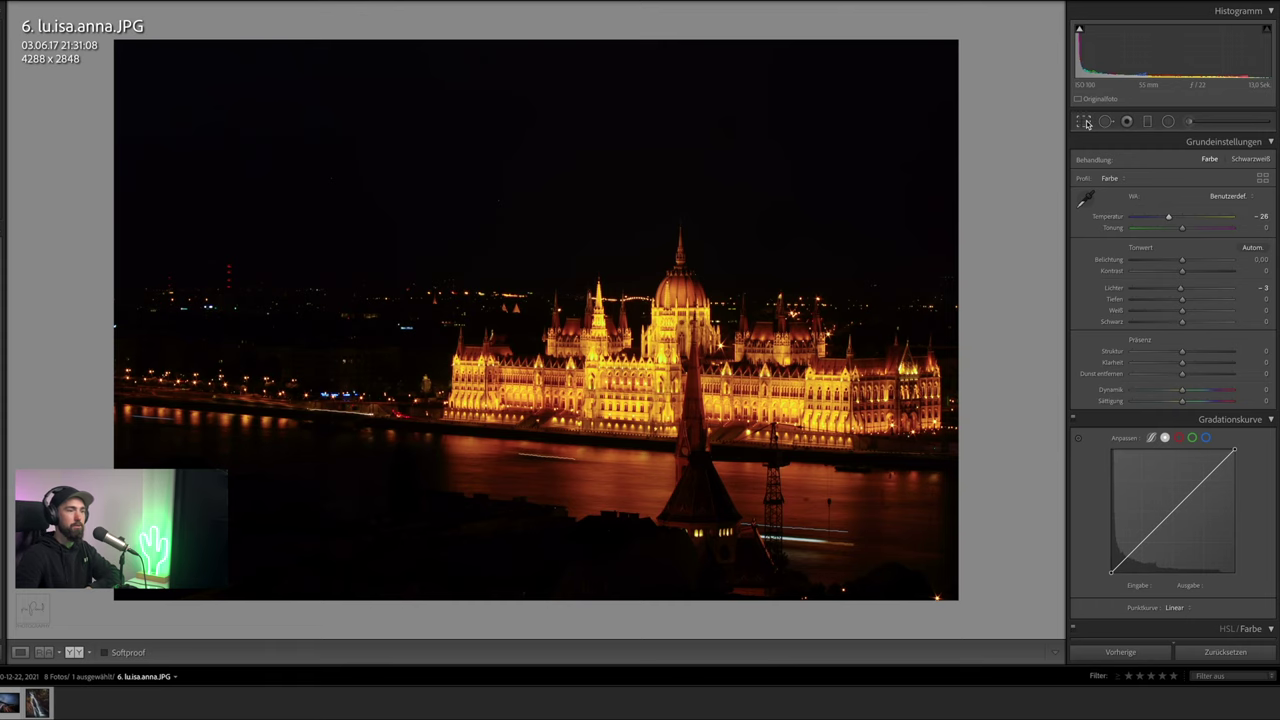
{"action": "left_click", "coordinate": [1085, 122]}
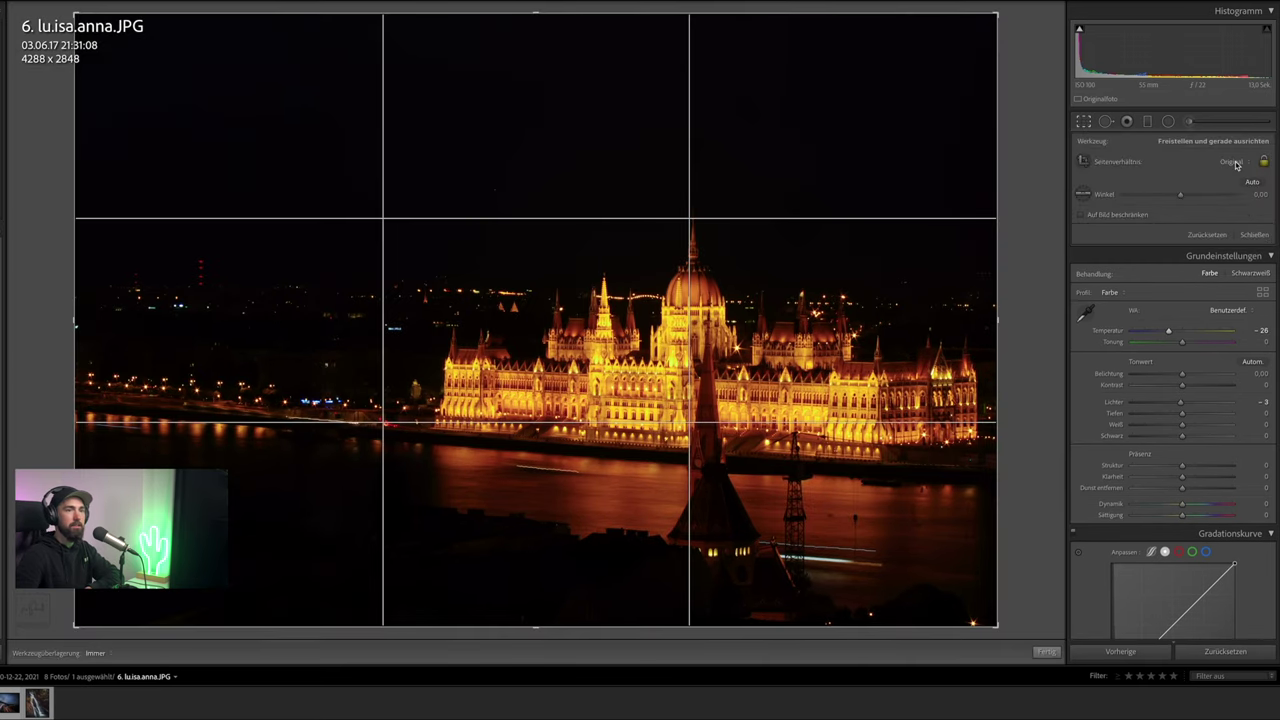
Apply a 4x5 crop tightened around the parliament, straightened to -0.43°
{"action": "left_click", "coordinate": [1236, 165]}
{"action": "left_click", "coordinate": [1248, 205]}
{"action": "left_click_drag", "start_coordinate": [765, 176], "coordinate": [662, 158]}
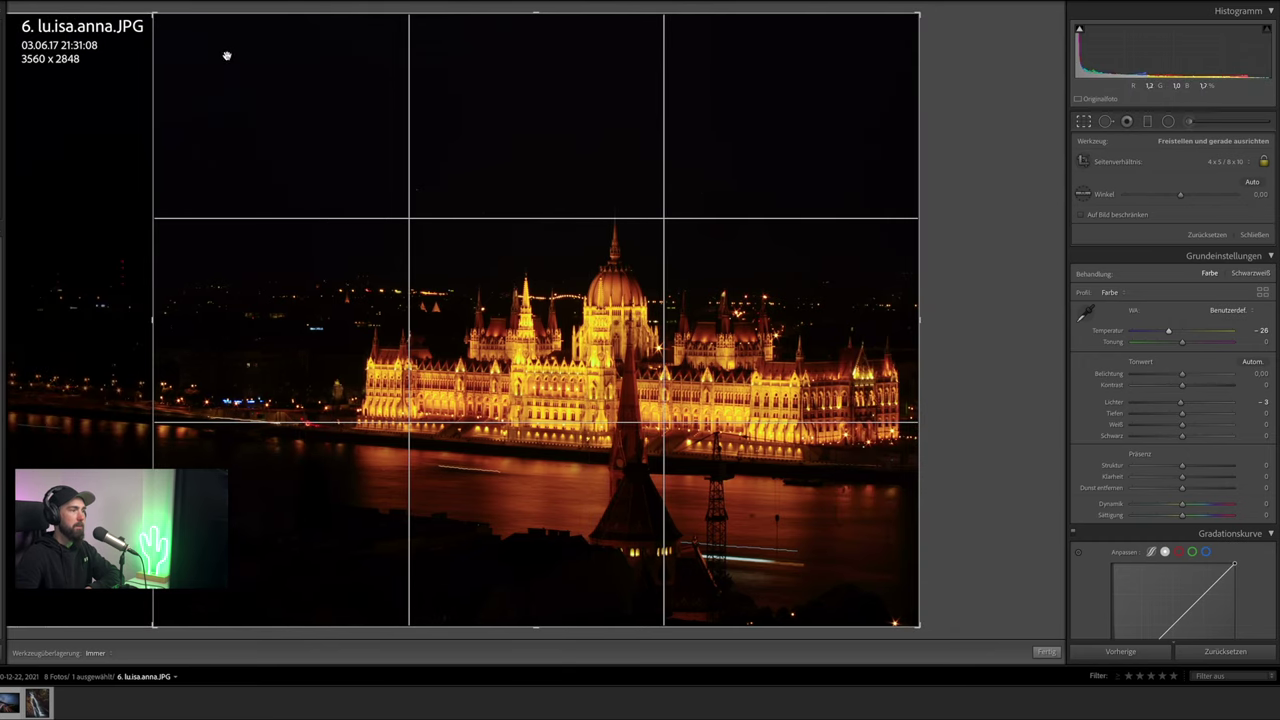
{"action": "left_click_drag", "start_coordinate": [155, 15], "coordinate": [181, 37]}
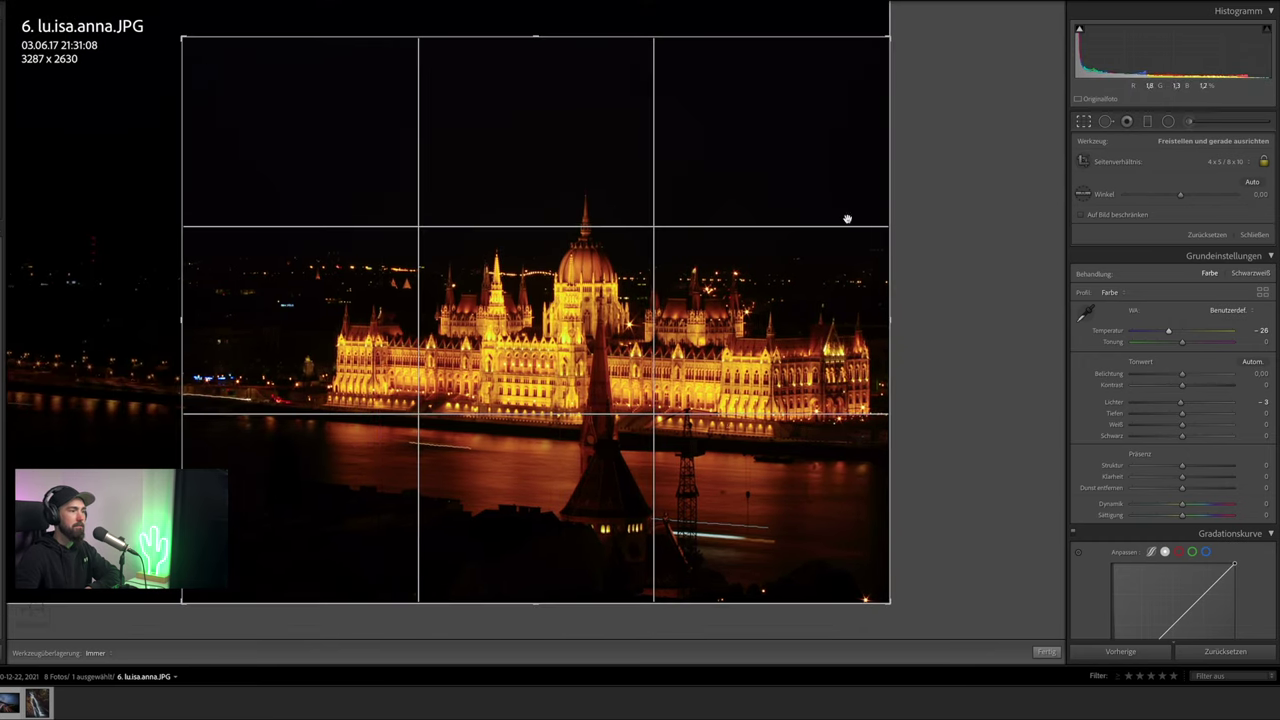
{"action": "left_click_drag", "start_coordinate": [986, 232], "coordinate": [989, 237]}
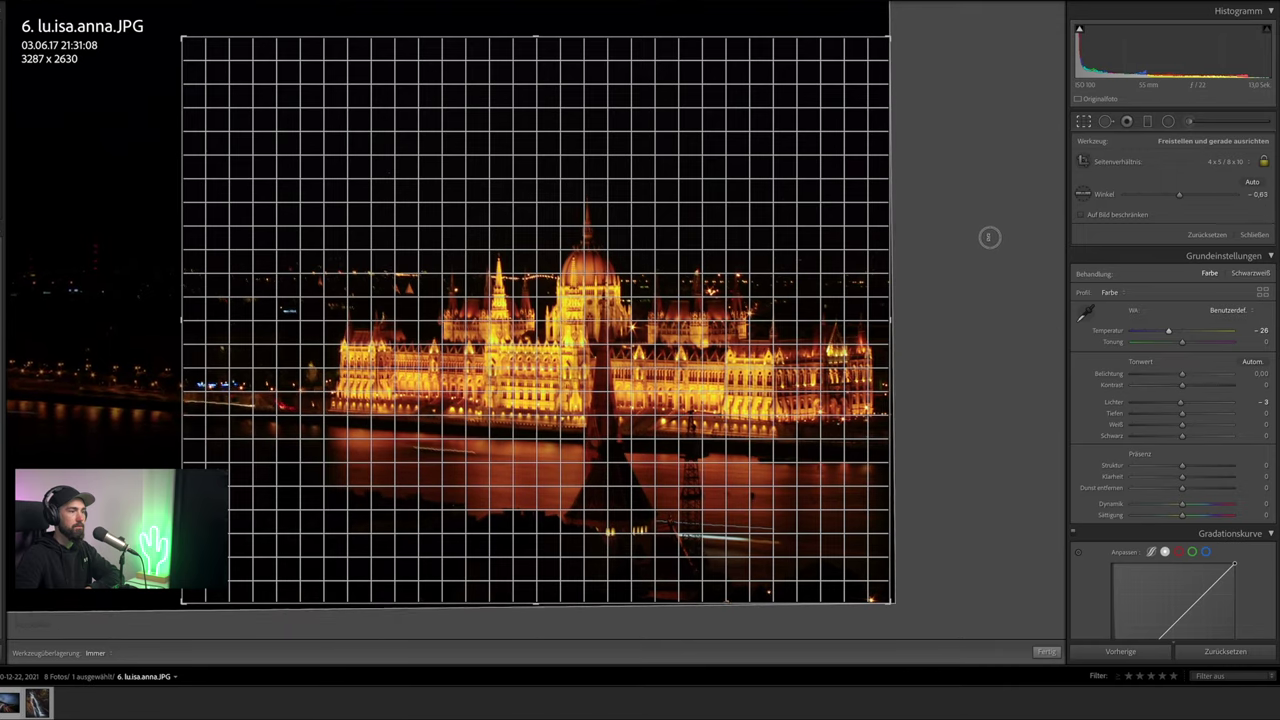
{"action": "left_click_drag", "start_coordinate": [989, 237], "coordinate": [986, 237]}
{"action": "left_click_drag", "start_coordinate": [184, 43], "coordinate": [242, 76]}
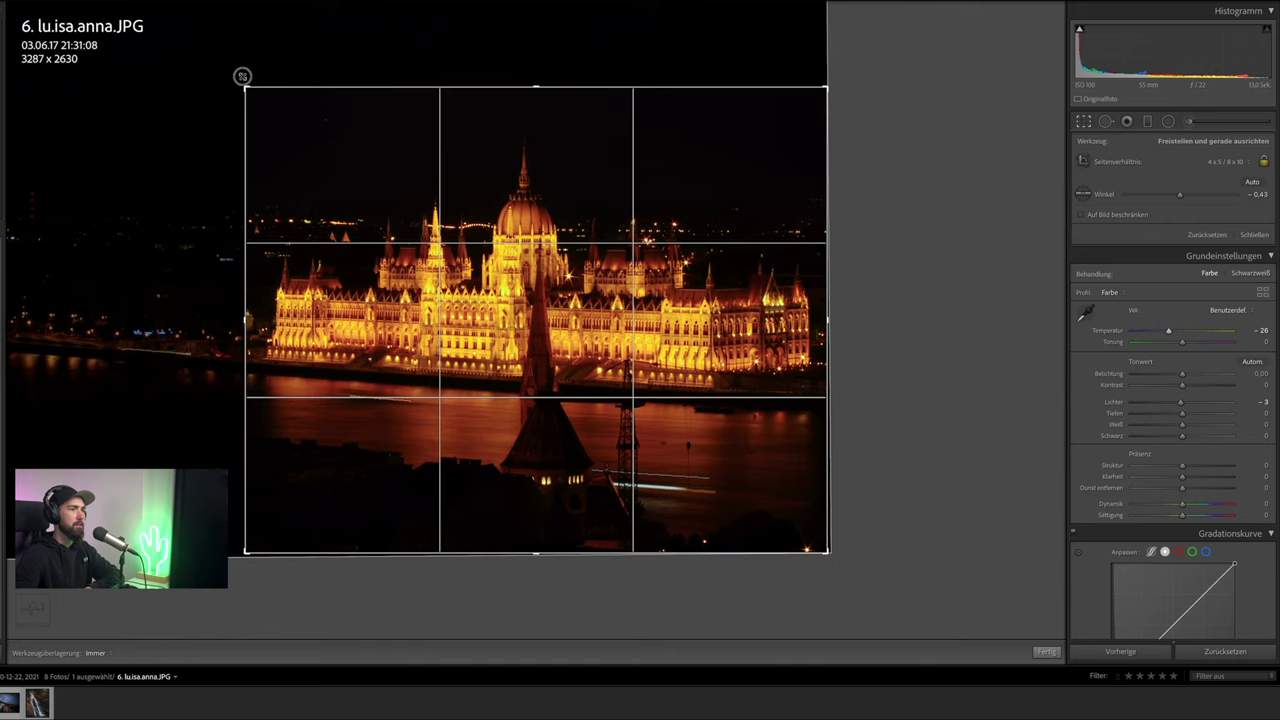
{"action": "left_click_drag", "start_coordinate": [242, 76], "coordinate": [293, 148]}
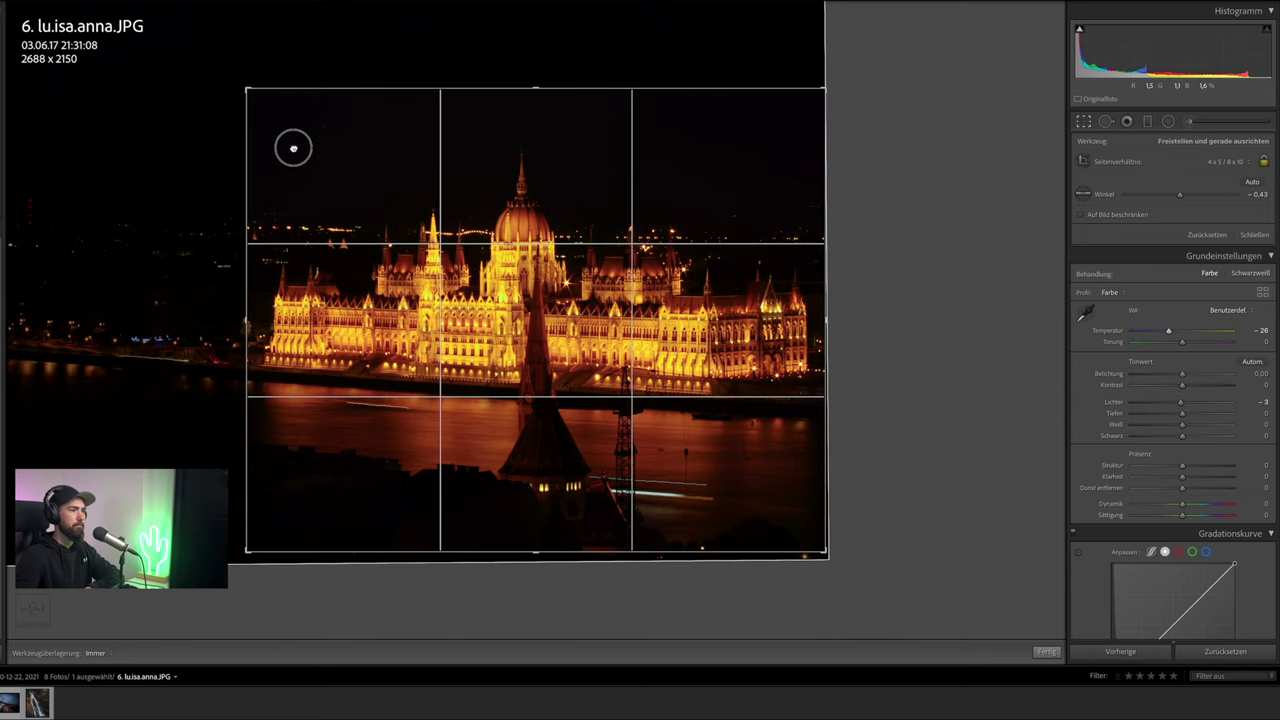
{"action": "key", "text": "Return"}
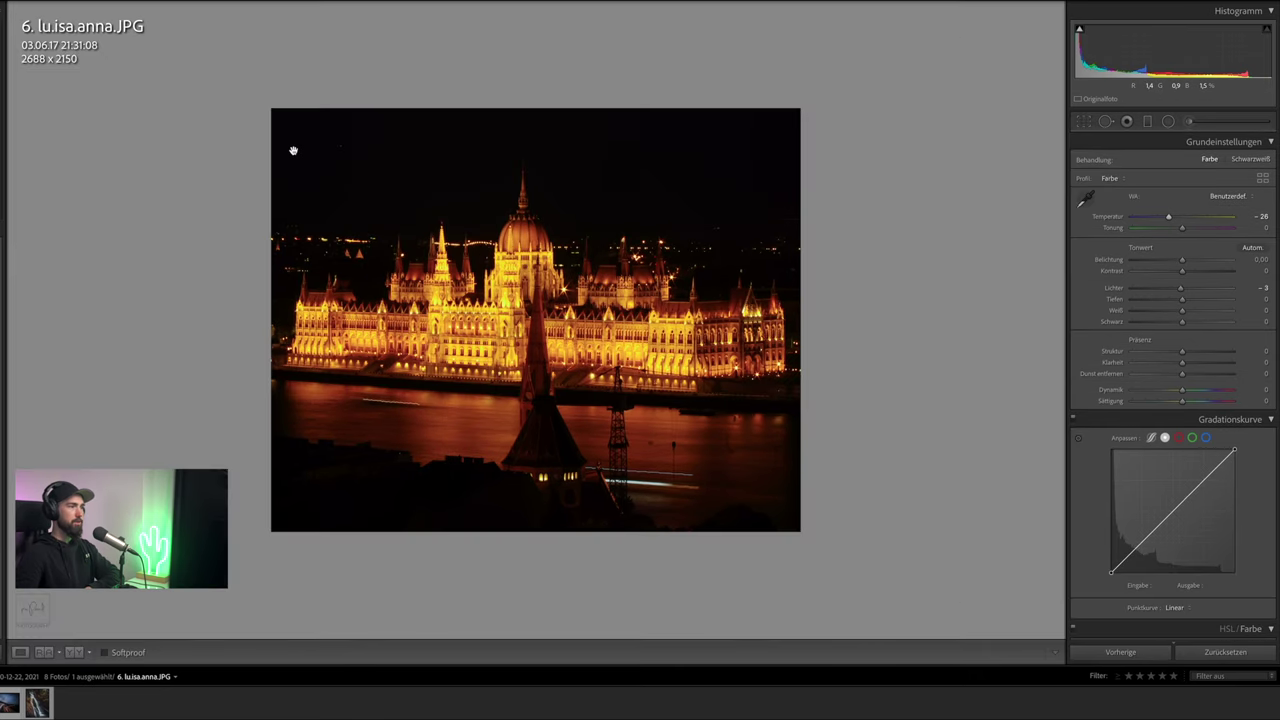
Reframe the landscape 4x5 crop to about 2690 x 2152 and apply it
{"action": "left_click", "coordinate": [1084, 121]}
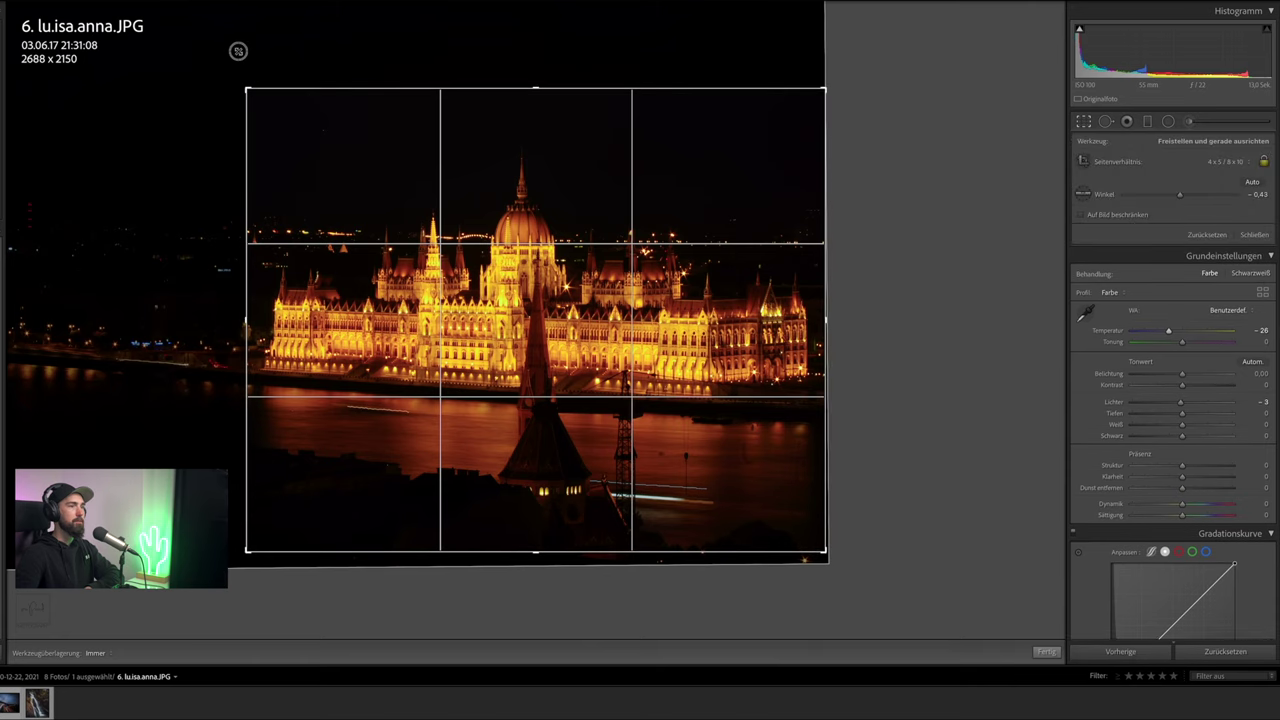
{"action": "left_click_drag", "start_coordinate": [815, 88], "coordinate": [778, 25]}
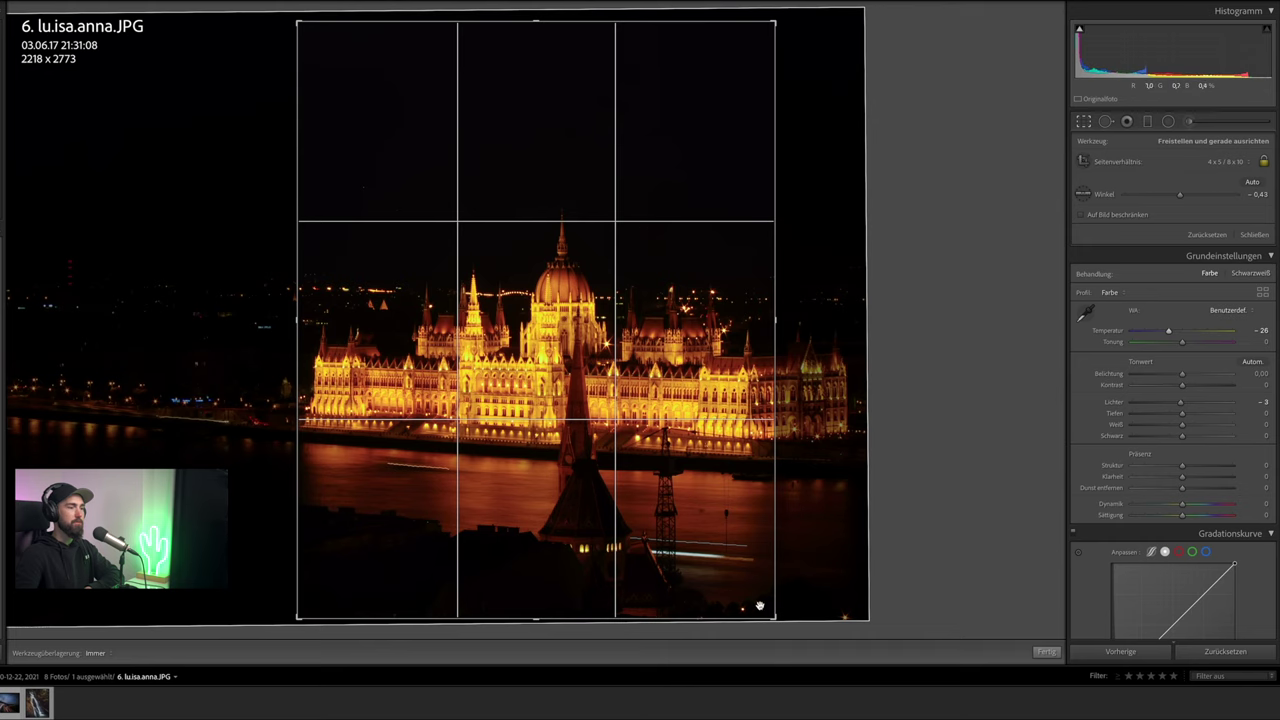
{"action": "left_click_drag", "start_coordinate": [757, 605], "coordinate": [771, 614]}
{"action": "mouse_move", "coordinate": [675, 470]}
{"action": "left_mouse_down"}
{"action": "mouse_move", "coordinate": [605, 465]}
{"action": "mouse_move", "coordinate": [676, 455]}
{"action": "left_mouse_up"}
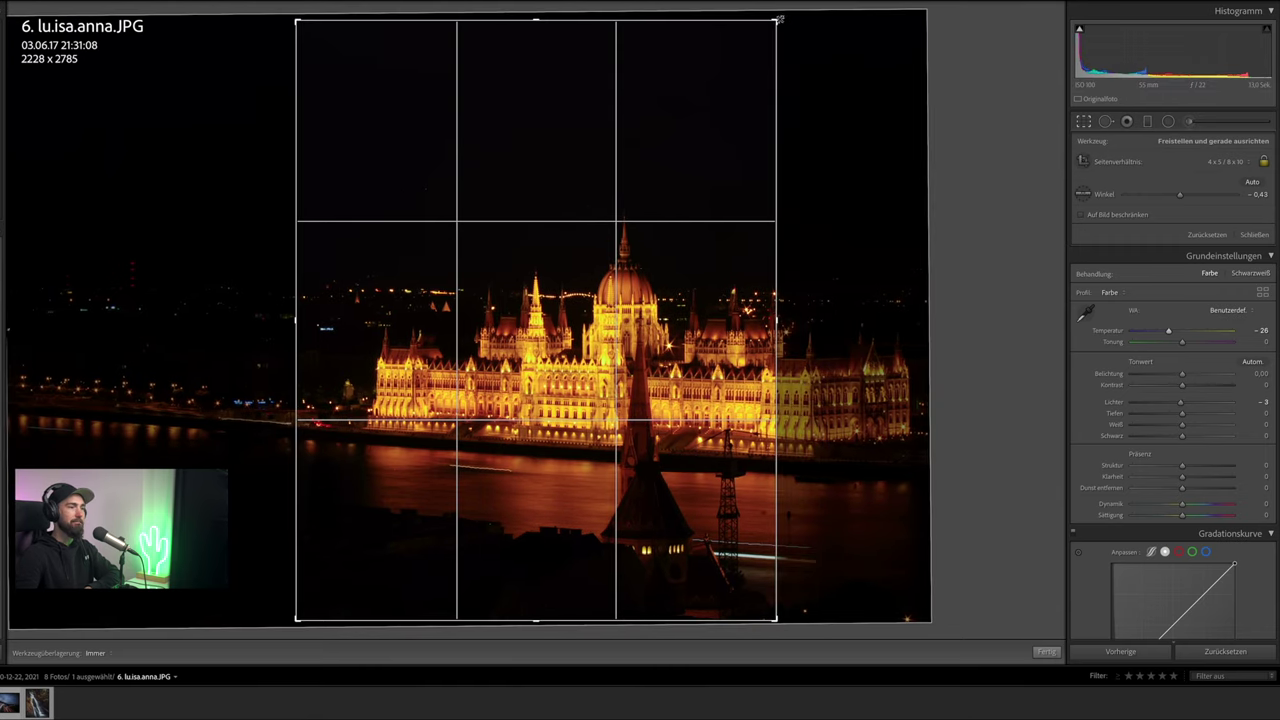
{"action": "left_click_drag", "start_coordinate": [776, 20], "coordinate": [917, 113]}
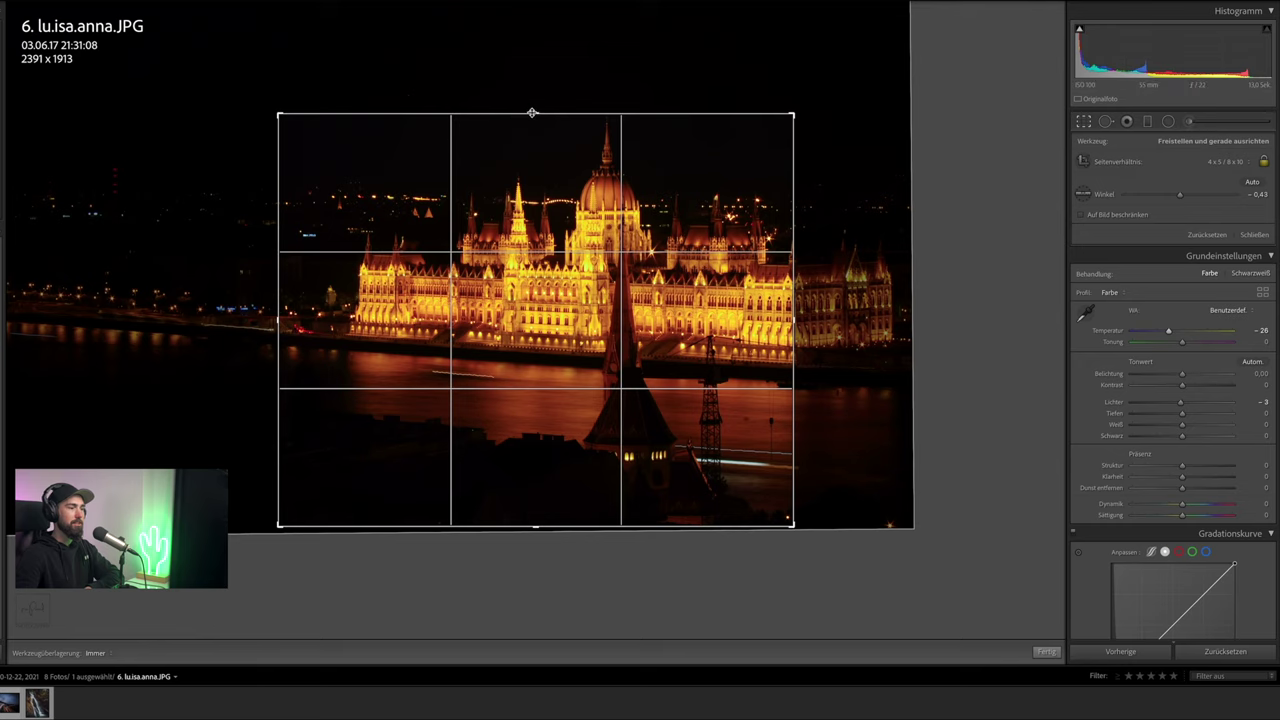
{"action": "left_click_drag", "start_coordinate": [533, 113], "coordinate": [533, 52]}
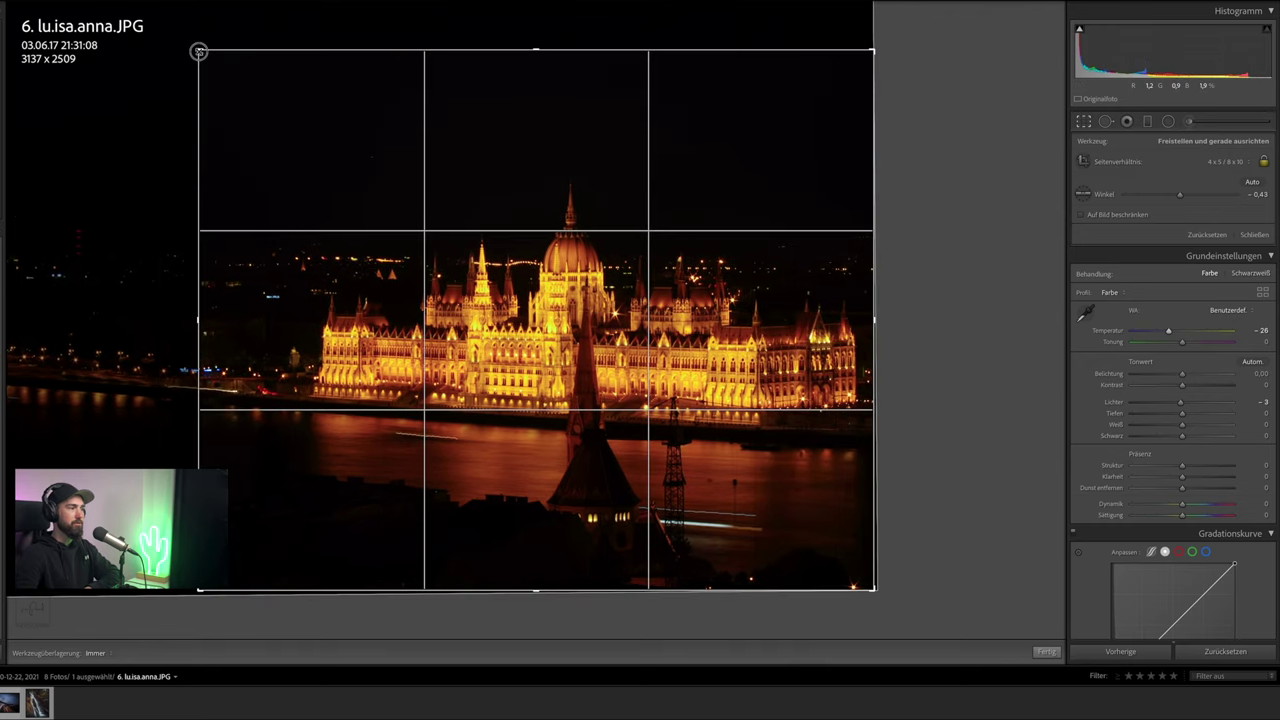
{"action": "left_click_drag", "start_coordinate": [200, 49], "coordinate": [245, 63]}
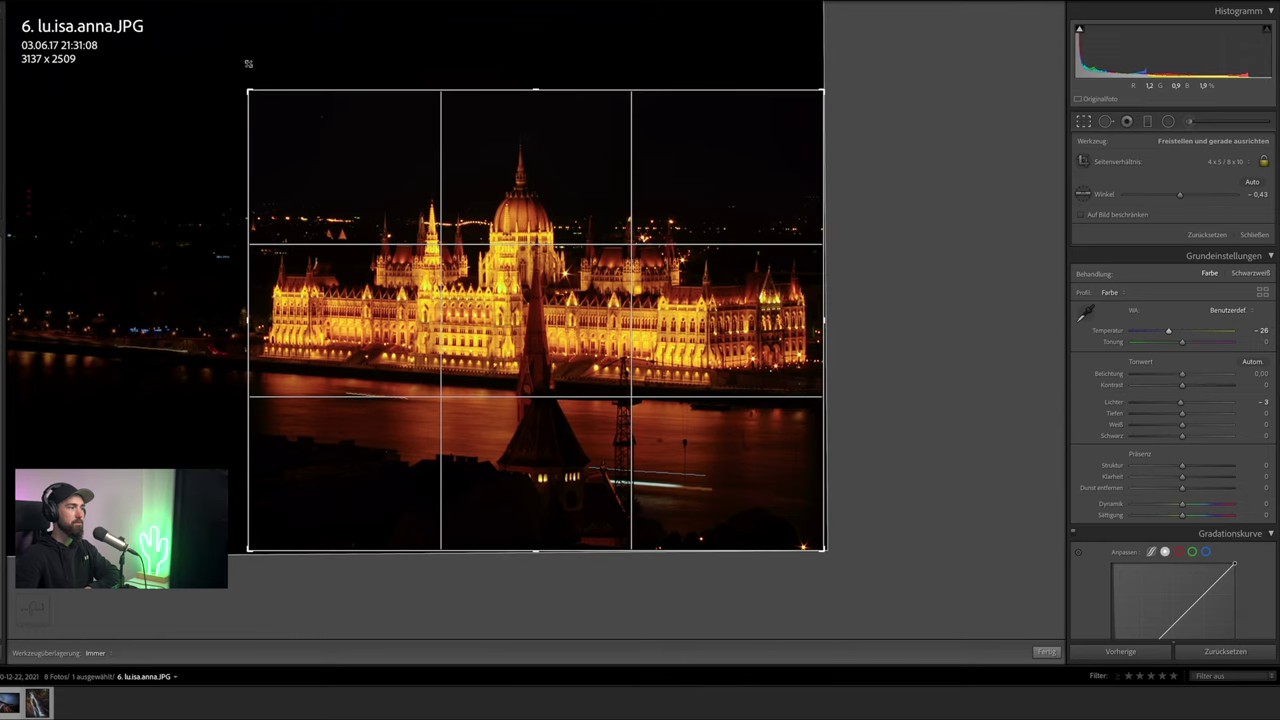
{"action": "left_click_drag", "start_coordinate": [313, 200], "coordinate": [314, 225]}
{"action": "key", "text": "Return"}
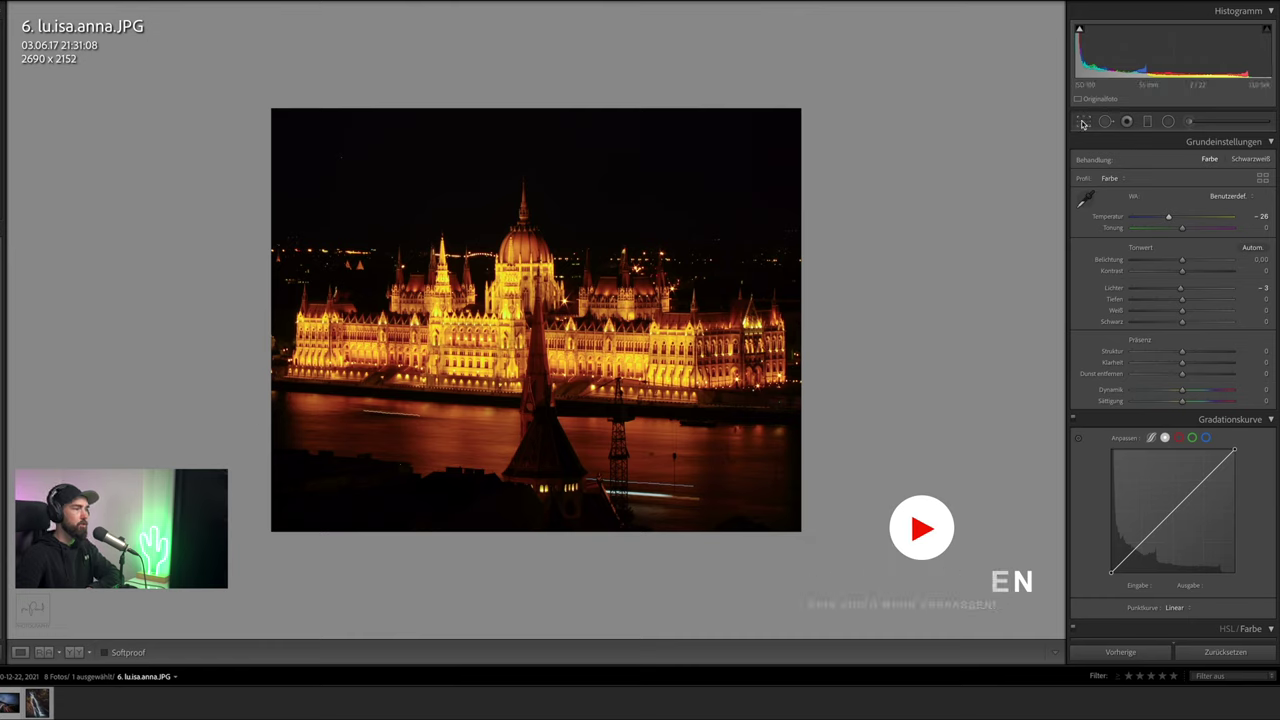
Raise Exposure to +0,40, lower Highlights to -8 and set Temperature to -25
{"action": "left_click_drag", "start_coordinate": [1182, 260], "coordinate": [1178, 293]}
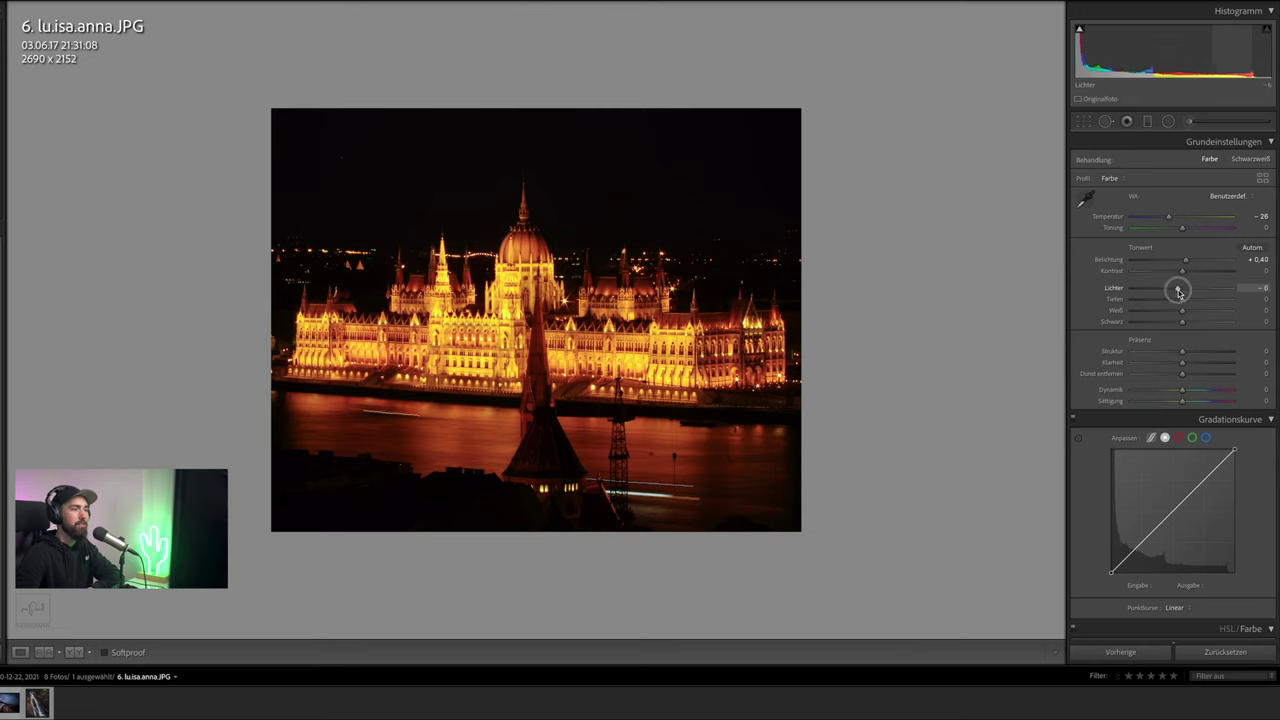
{"action": "left_click_drag", "start_coordinate": [1178, 291], "coordinate": [1176, 292]}
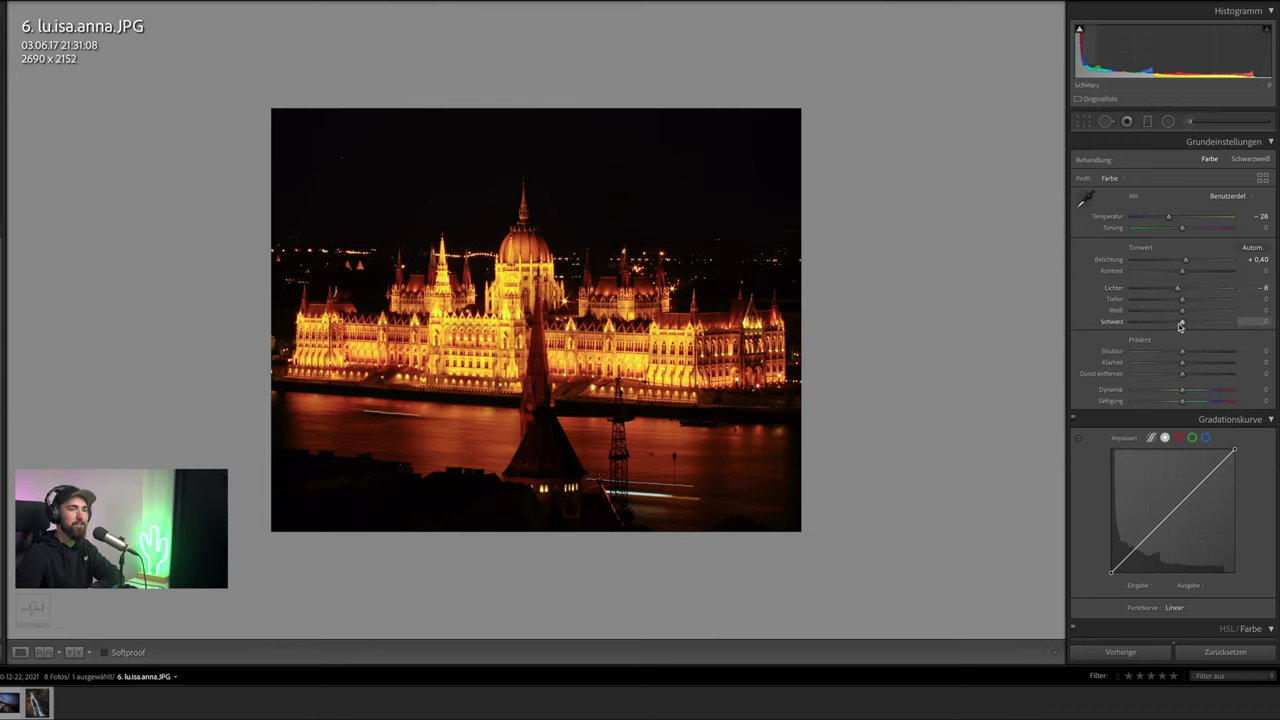
{"action": "left_click_drag", "start_coordinate": [1168, 218], "coordinate": [1169, 220]}
{"action": "scroll", "coordinate": [1178, 302], "scroll_direction": "down", "scroll_amount": 1}
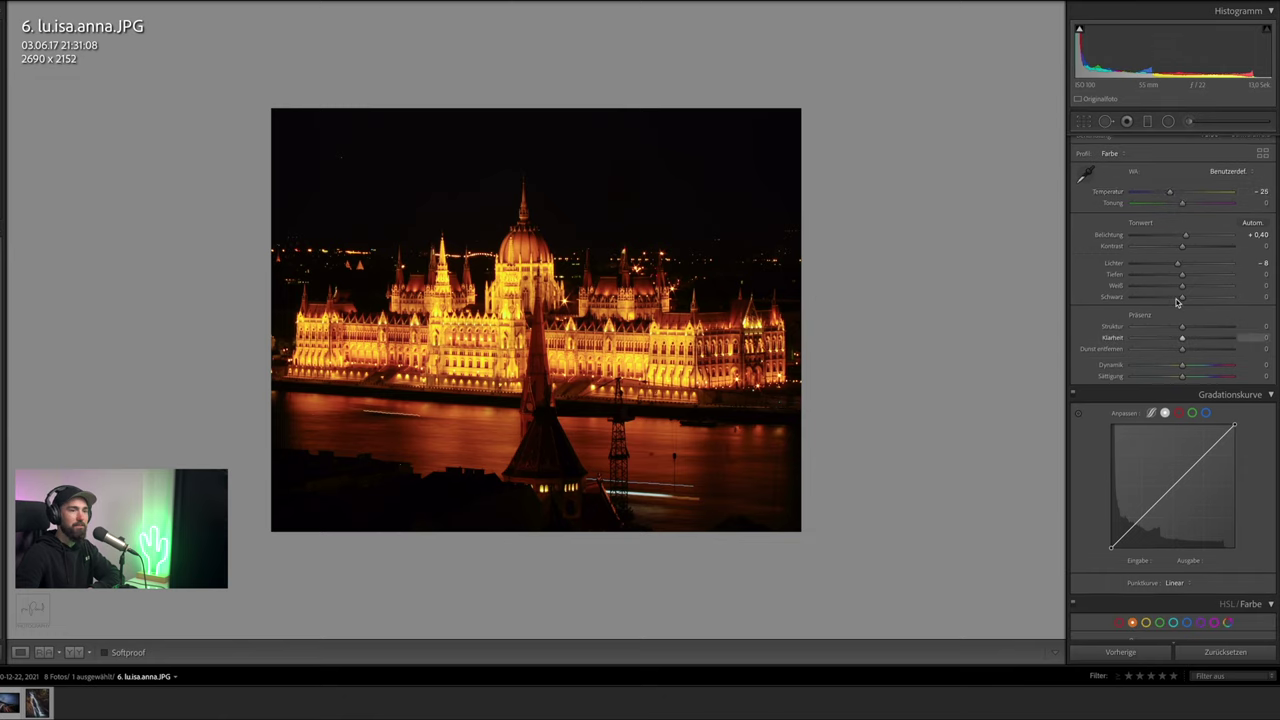
Lower Whites to -16 and review the crop framing
{"action": "left_click", "coordinate": [1182, 288]}
{"action": "left_click_drag", "start_coordinate": [1182, 288], "coordinate": [1175, 289]}
{"action": "left_click", "coordinate": [1083, 121]}
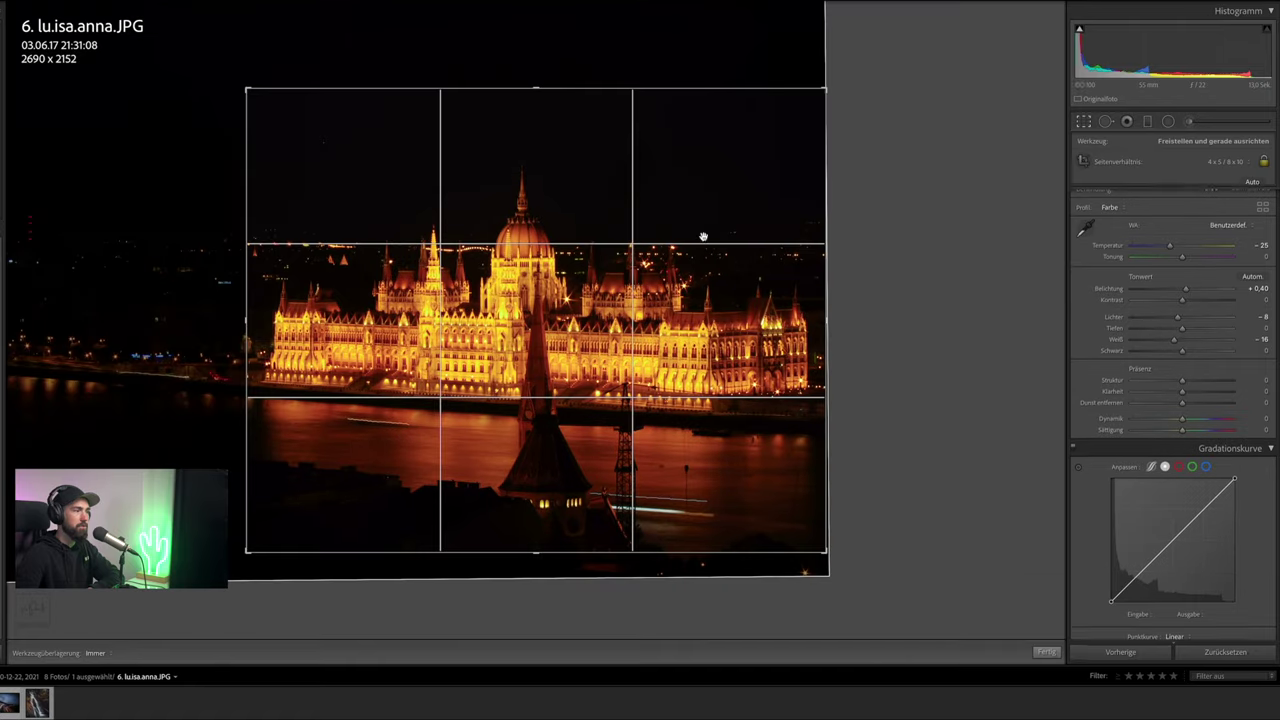
{"action": "left_click_drag", "start_coordinate": [611, 249], "coordinate": [614, 248]}
{"action": "key", "text": "Return"}
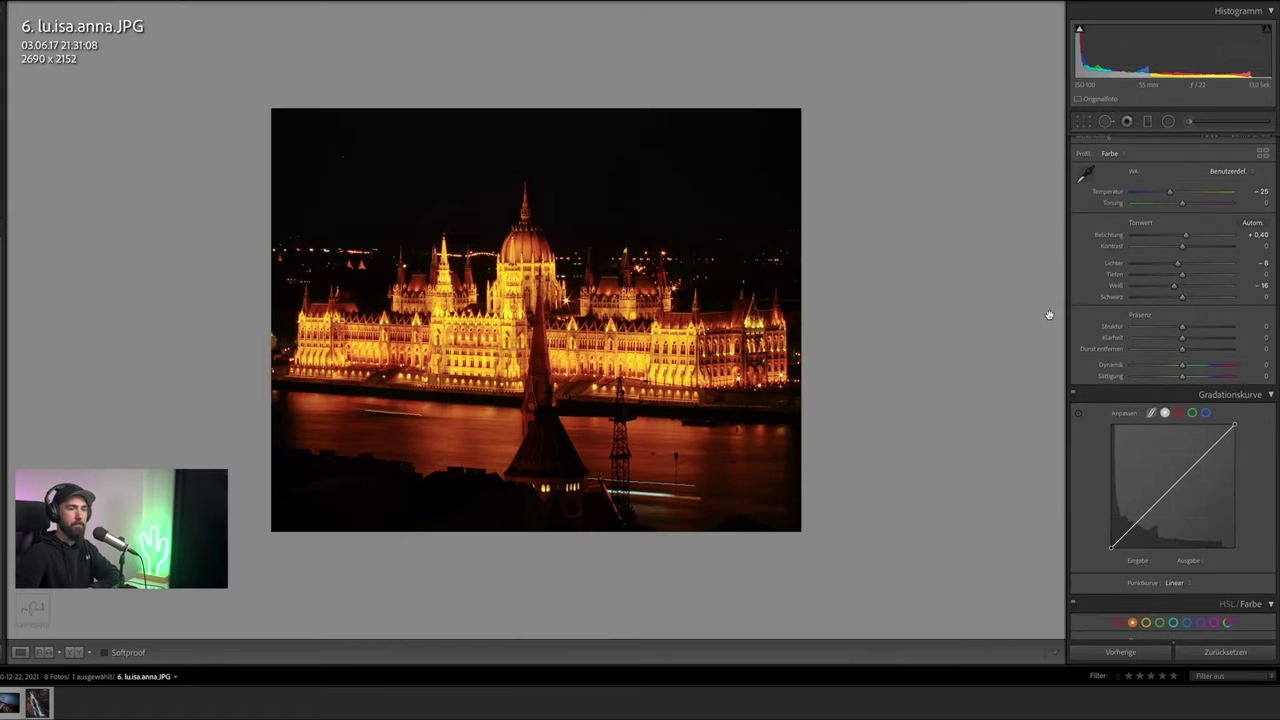
{"action": "scroll", "coordinate": [1100, 350], "scroll_direction": "down", "scroll_amount": 3}
{"action": "scroll", "coordinate": [1150, 368], "scroll_direction": "down", "scroll_amount": 2}
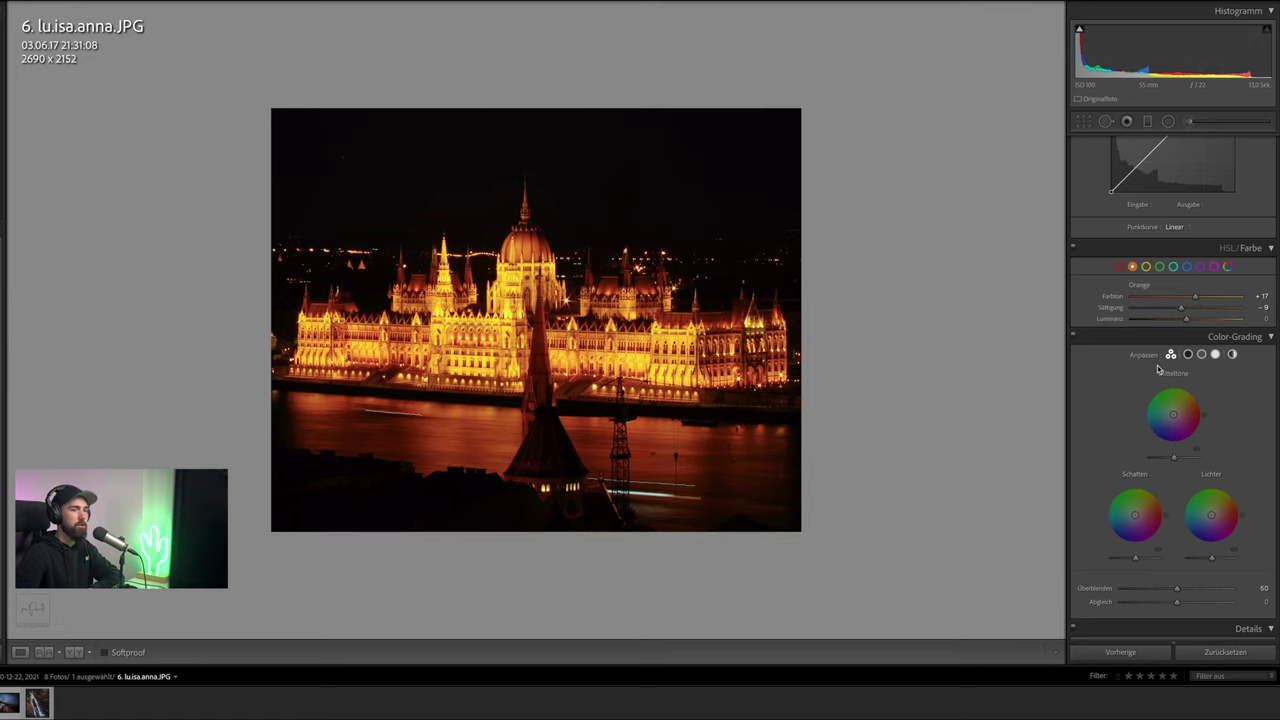
{"action": "scroll", "coordinate": [1160, 360], "scroll_direction": "down", "scroll_amount": 5}
{"action": "scroll", "coordinate": [1175, 330], "scroll_direction": "up", "scroll_amount": 4}
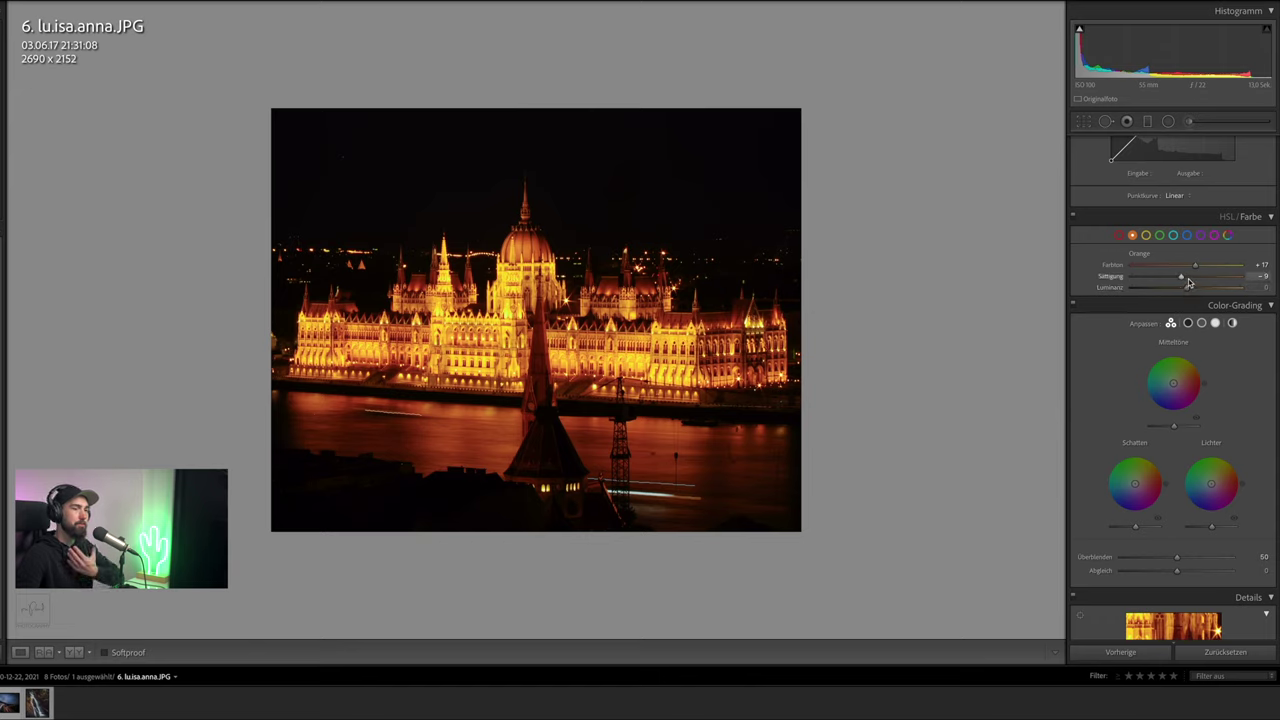
{"action": "scroll", "coordinate": [1188, 290], "scroll_direction": "down", "scroll_amount": 2}
{"action": "scroll", "coordinate": [1188, 298], "scroll_direction": "up", "scroll_amount": 1}
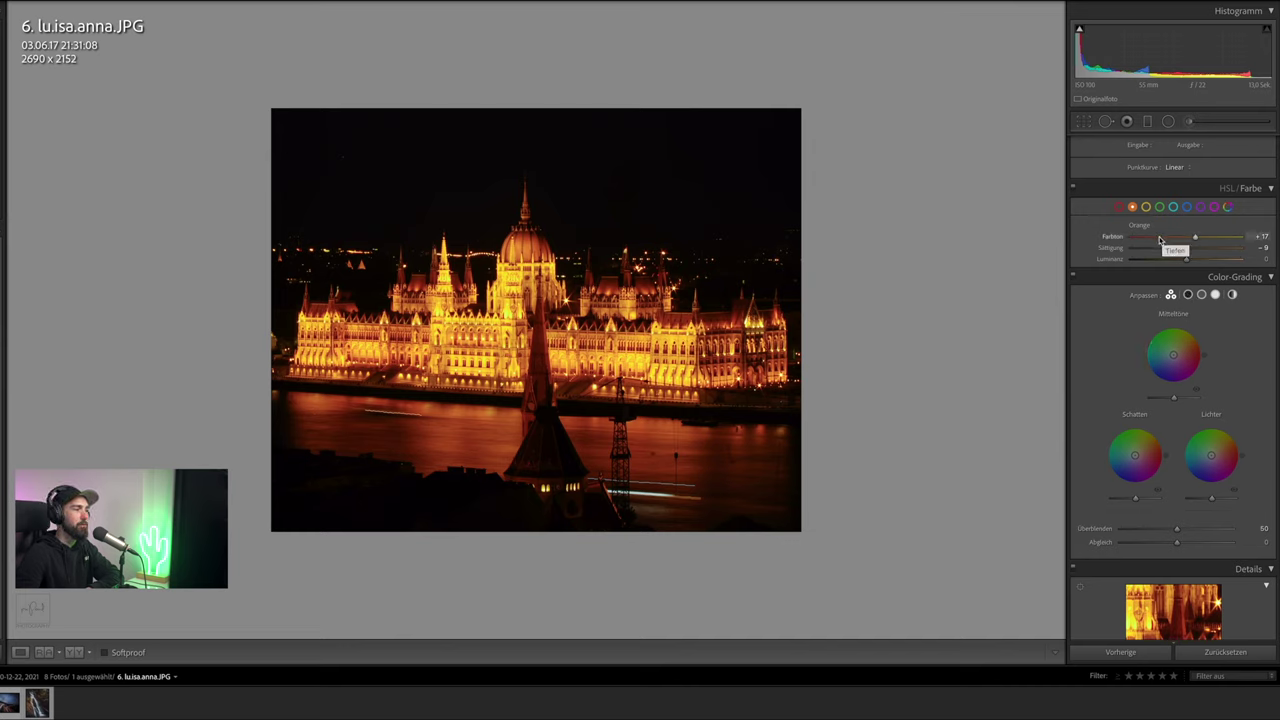
{"action": "scroll", "coordinate": [1165, 245], "scroll_direction": "up", "scroll_amount": 10}
{"action": "scroll", "coordinate": [1170, 230], "scroll_direction": "up", "scroll_amount": 3}
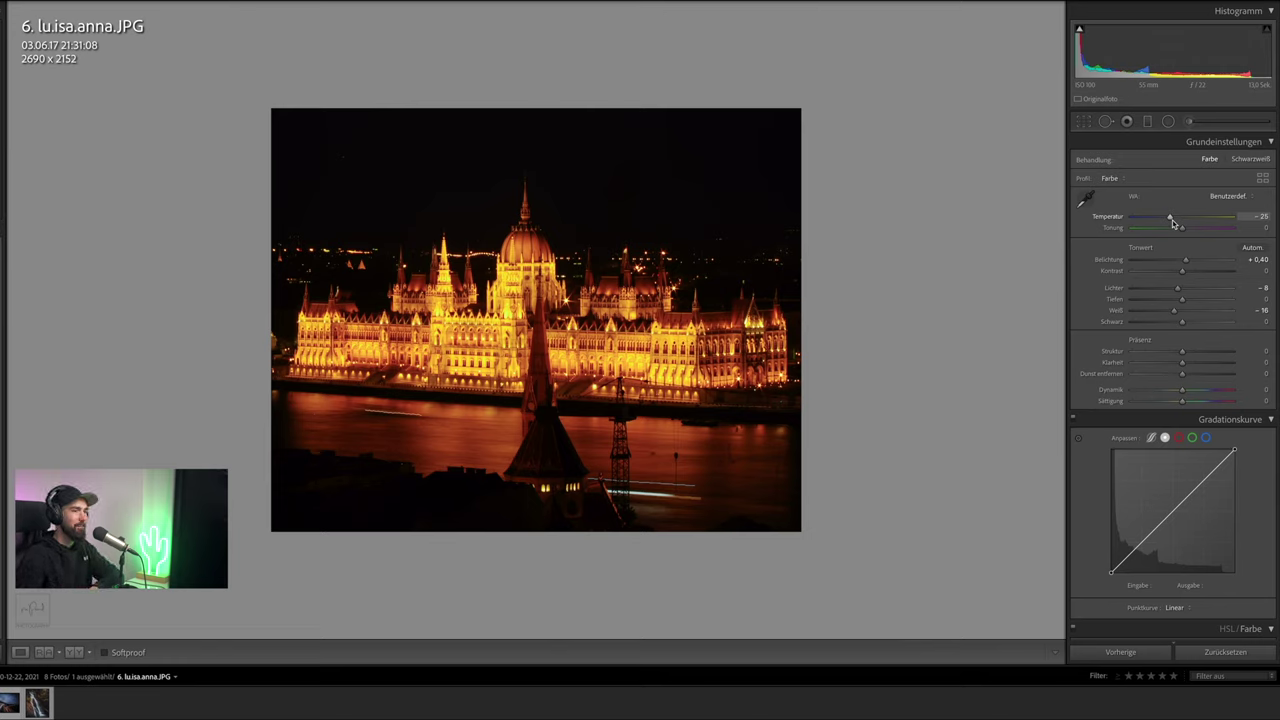
Lift Shadows to +40, Exposure to +0,65 and set Tint to -1
{"action": "scroll", "coordinate": [1180, 257], "scroll_direction": "down", "scroll_amount": 2}
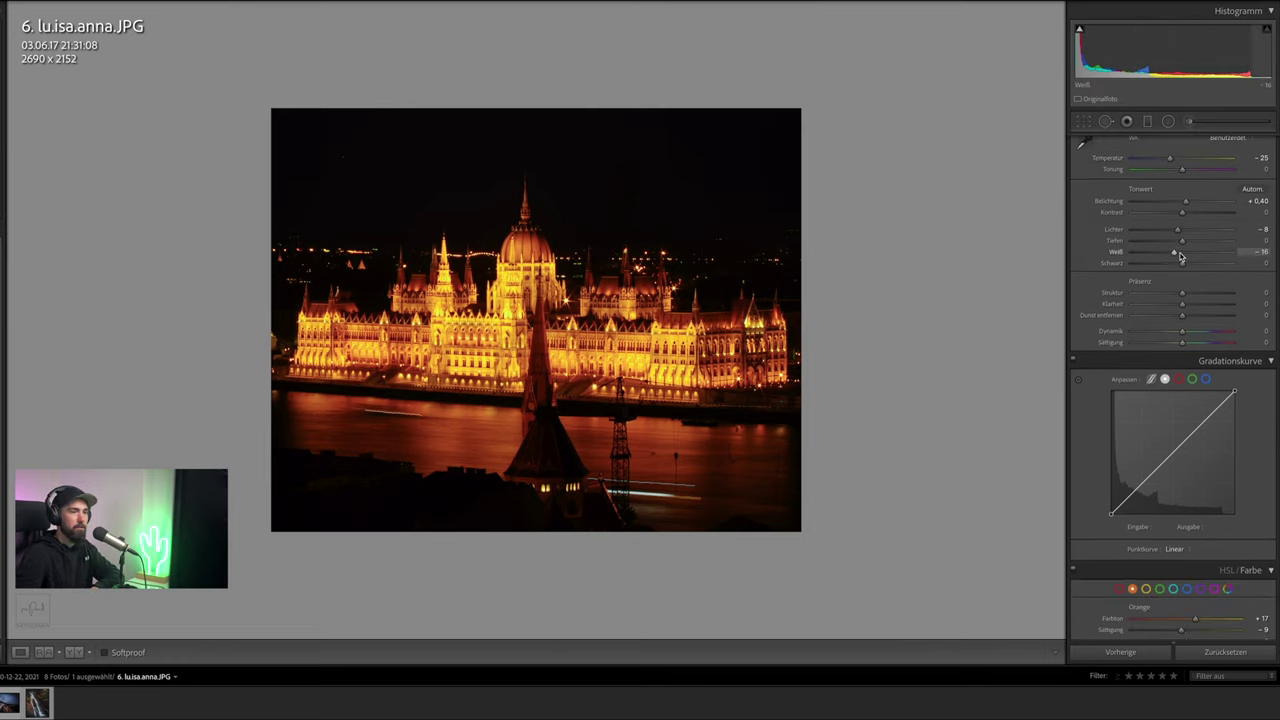
{"action": "scroll", "coordinate": [1180, 257], "scroll_direction": "down", "scroll_amount": 2}
{"action": "scroll", "coordinate": [1180, 257], "scroll_direction": "down", "scroll_amount": 1}
{"action": "scroll", "coordinate": [1180, 255], "scroll_direction": "down", "scroll_amount": 1}
{"action": "scroll", "coordinate": [1179, 253], "scroll_direction": "down", "scroll_amount": 1}
{"action": "scroll", "coordinate": [1179, 253], "scroll_direction": "up", "scroll_amount": 1}
{"action": "scroll", "coordinate": [1180, 260], "scroll_direction": "up", "scroll_amount": 1}
{"action": "scroll", "coordinate": [1182, 270], "scroll_direction": "up", "scroll_amount": 4}
{"action": "scroll", "coordinate": [1184, 281], "scroll_direction": "up", "scroll_amount": 1}
{"action": "mouse_move", "coordinate": [1184, 283]}
{"action": "left_mouse_down"}
{"action": "mouse_move", "coordinate": [1207, 286]}
{"action": "mouse_move", "coordinate": [1189, 248]}
{"action": "left_mouse_up"}
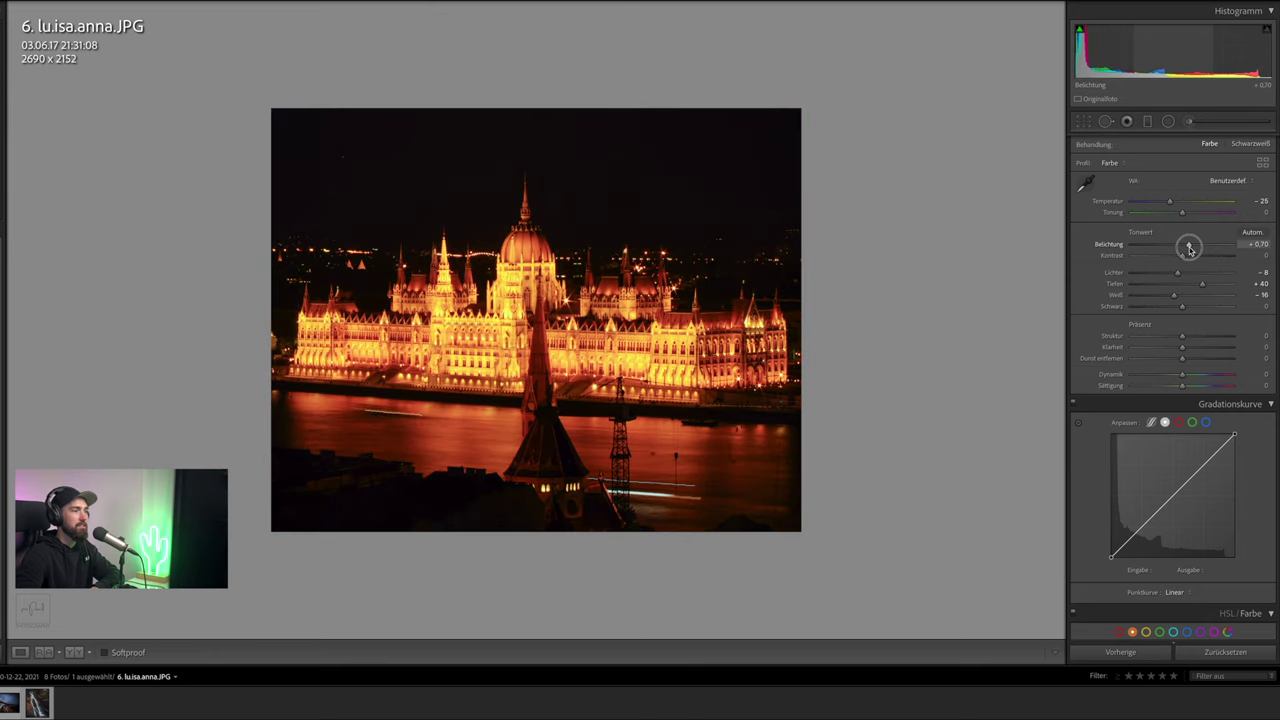
{"action": "left_click_drag", "start_coordinate": [1189, 248], "coordinate": [1182, 216]}
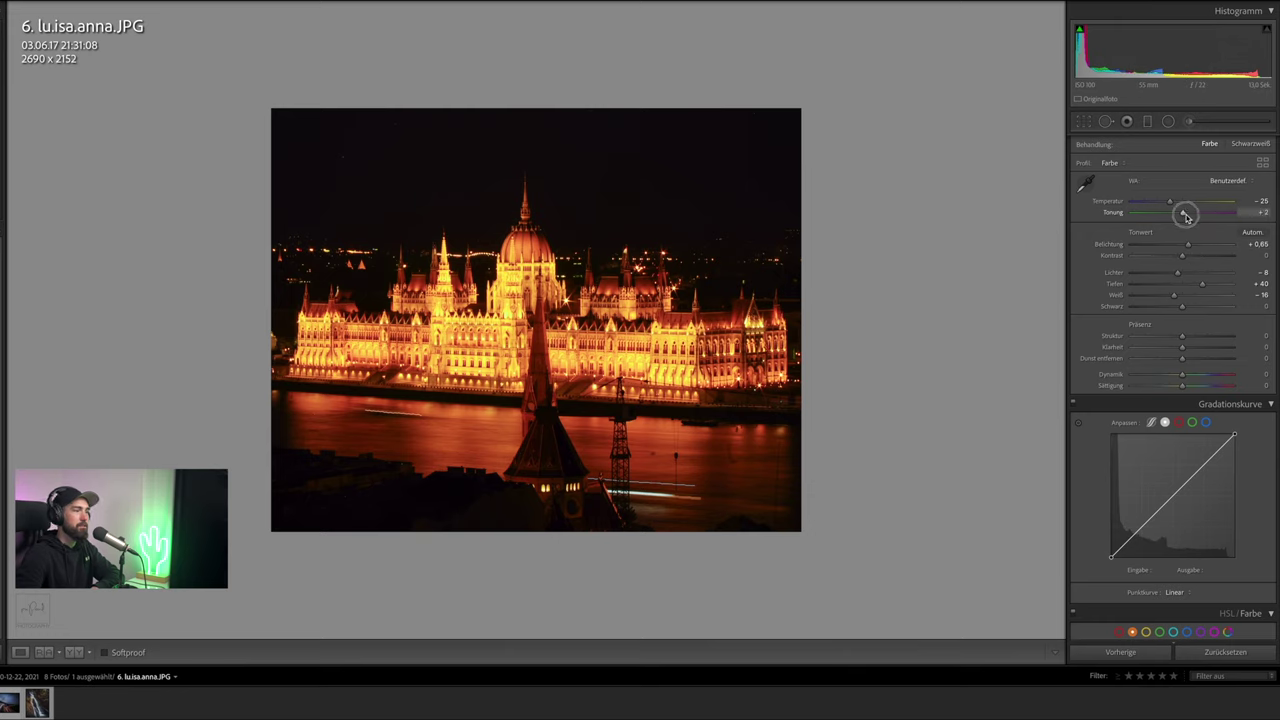
{"action": "left_click_drag", "start_coordinate": [1182, 216], "coordinate": [1184, 217]}
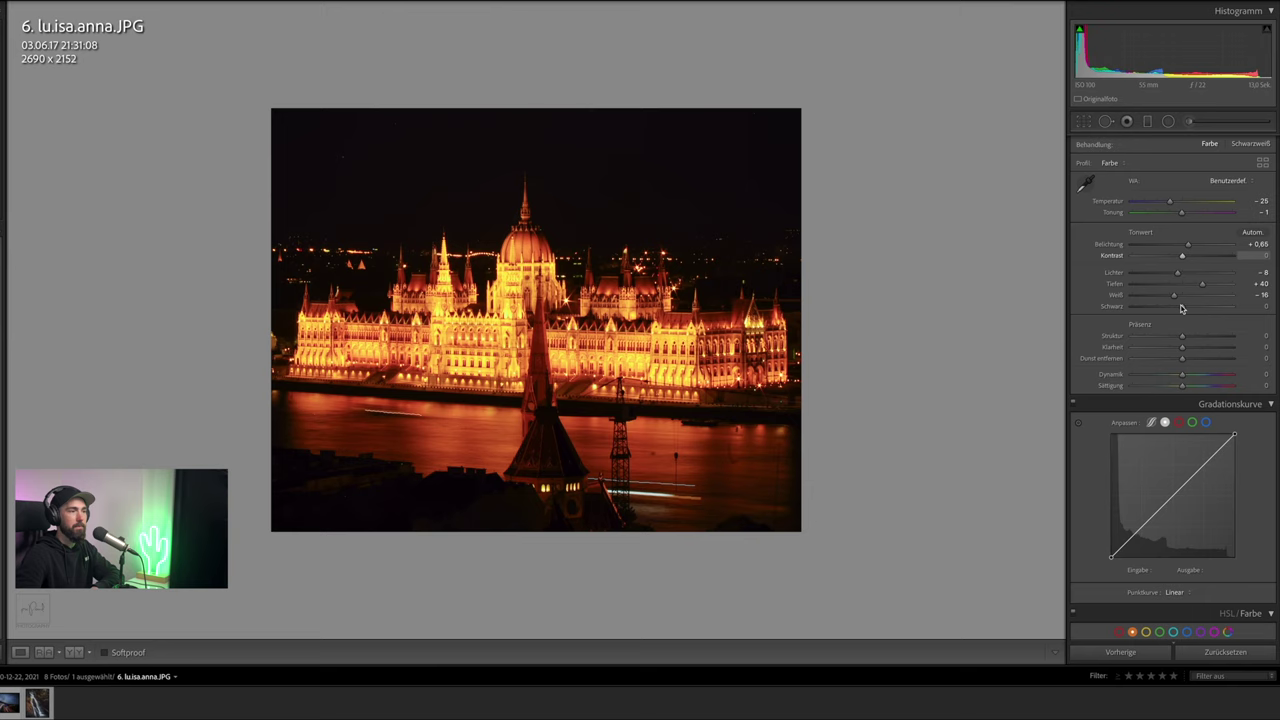
Set Temperature to -23, then move on to the highway light-trails photo
{"action": "scroll", "coordinate": [1182, 317], "scroll_direction": "down", "scroll_amount": 3}
{"action": "scroll", "coordinate": [1182, 317], "scroll_direction": "down", "scroll_amount": 2}
{"action": "scroll", "coordinate": [1182, 317], "scroll_direction": "down", "scroll_amount": 1}
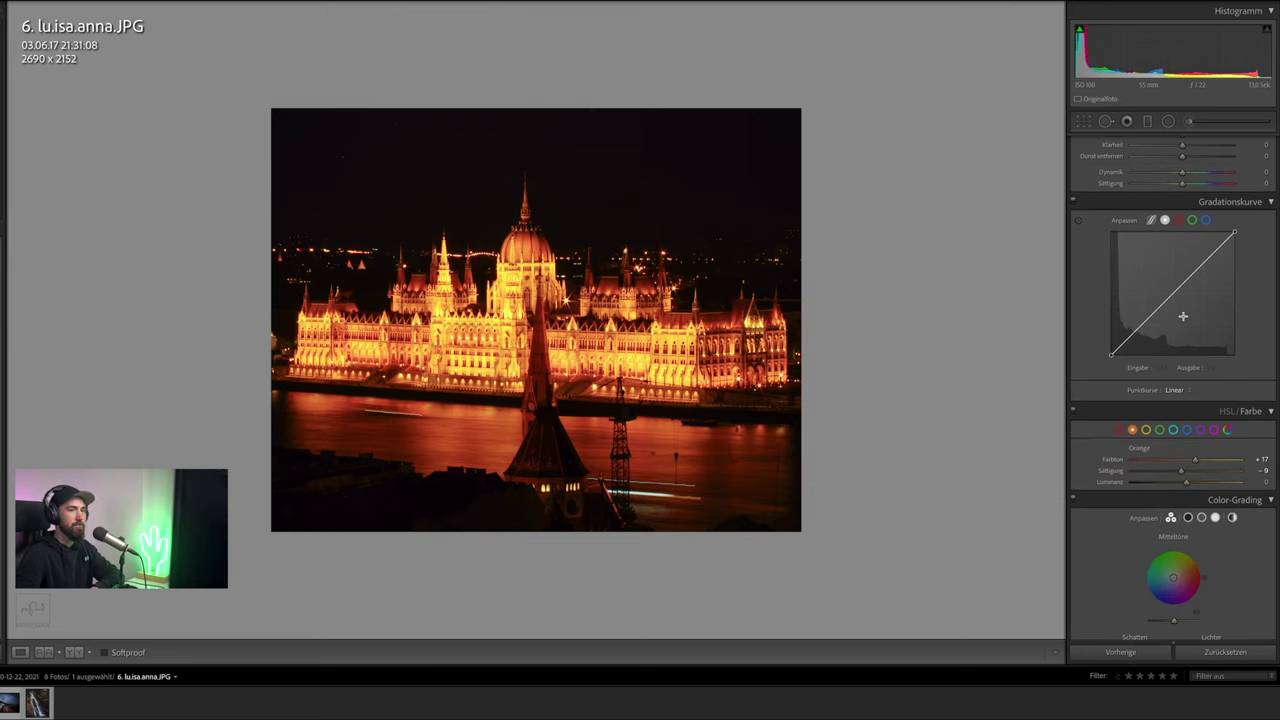
{"action": "scroll", "coordinate": [1182, 316], "scroll_direction": "up", "scroll_amount": 3}
{"action": "scroll", "coordinate": [1182, 316], "scroll_direction": "up", "scroll_amount": 3}
{"action": "left_click_drag", "start_coordinate": [1171, 218], "coordinate": [1173, 218]}
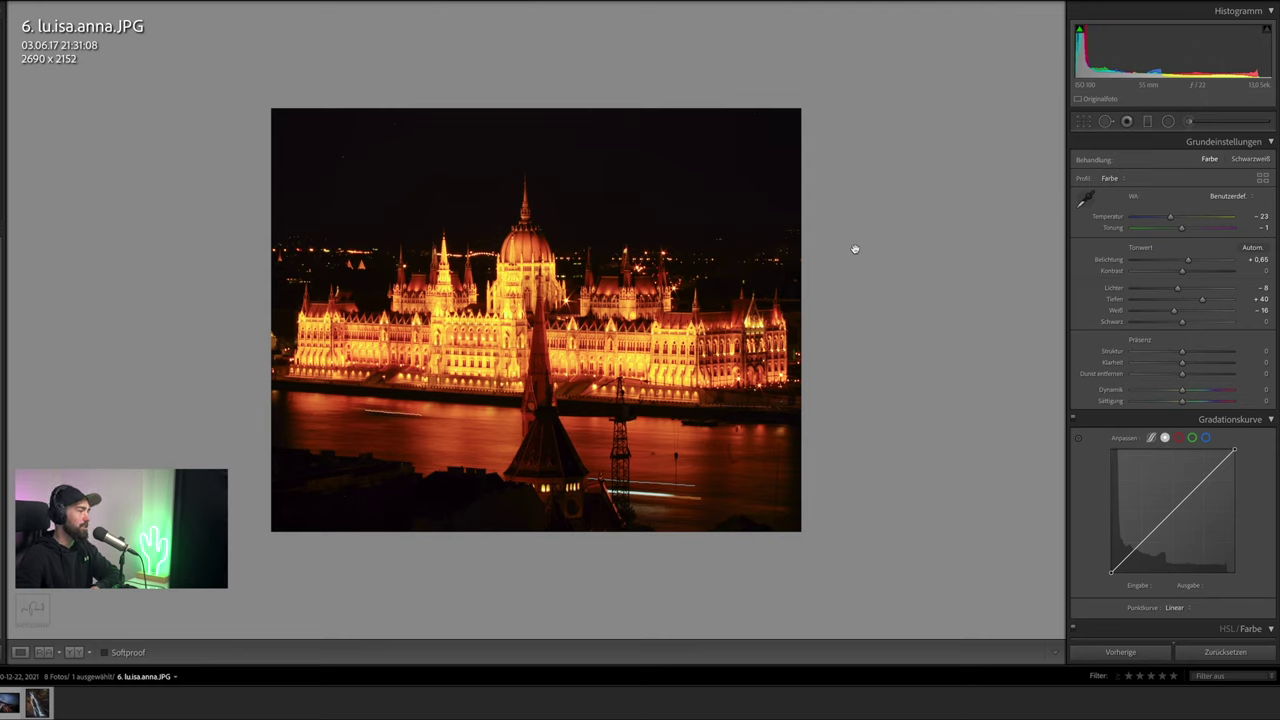
{"action": "left_click", "coordinate": [5, 706]}
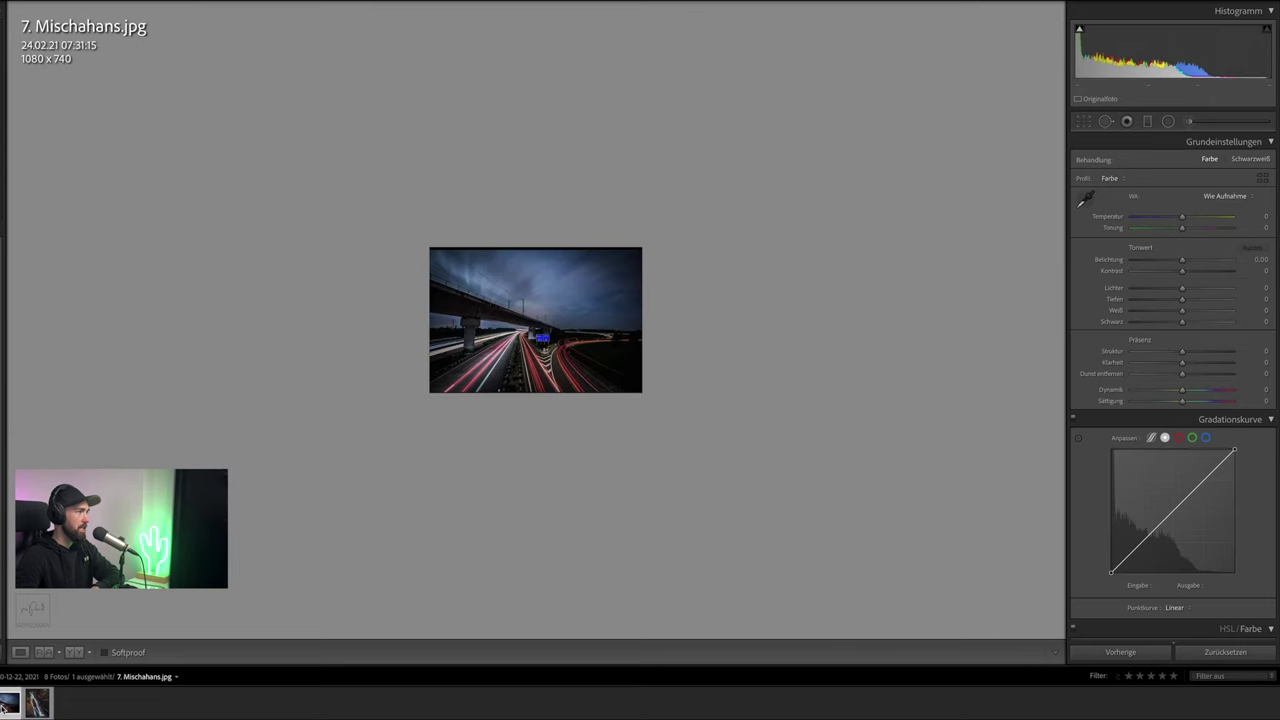
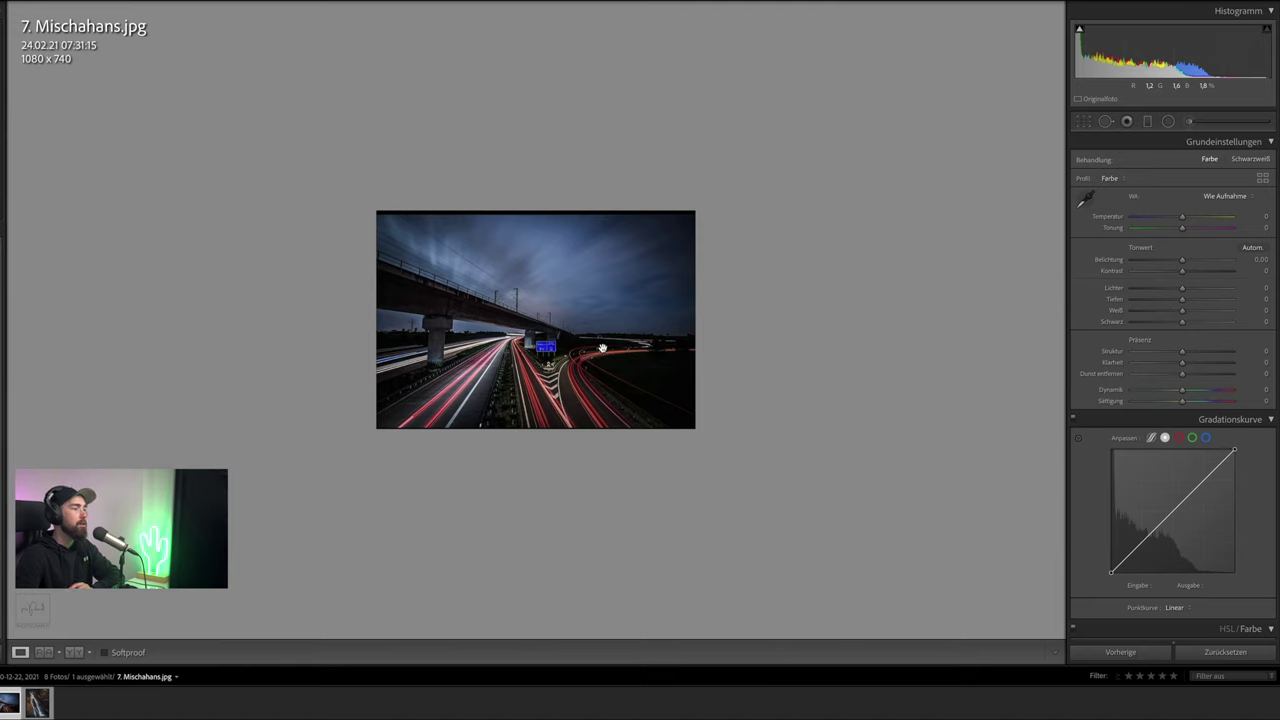
Crop the highway night photo to 4 x 5 at 779 x 623, framing the bridge and light trails
{"action": "left_click", "coordinate": [1083, 121]}
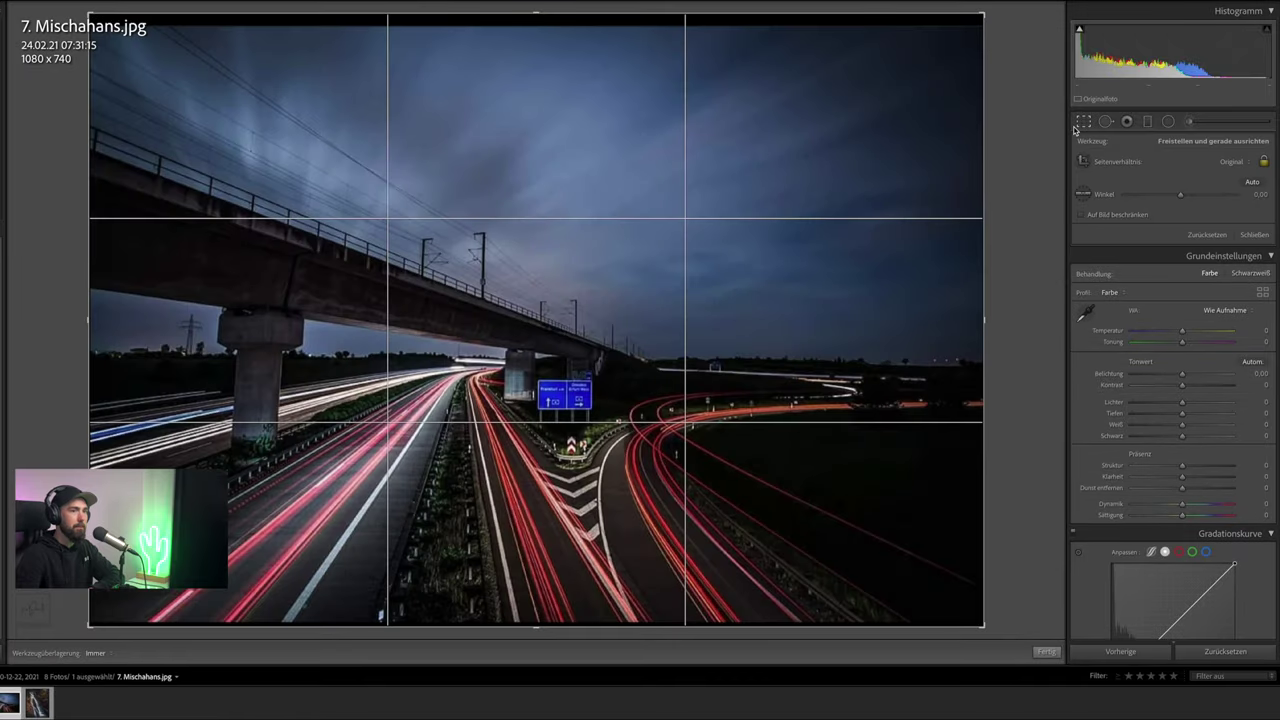
{"action": "left_click", "coordinate": [1236, 163]}
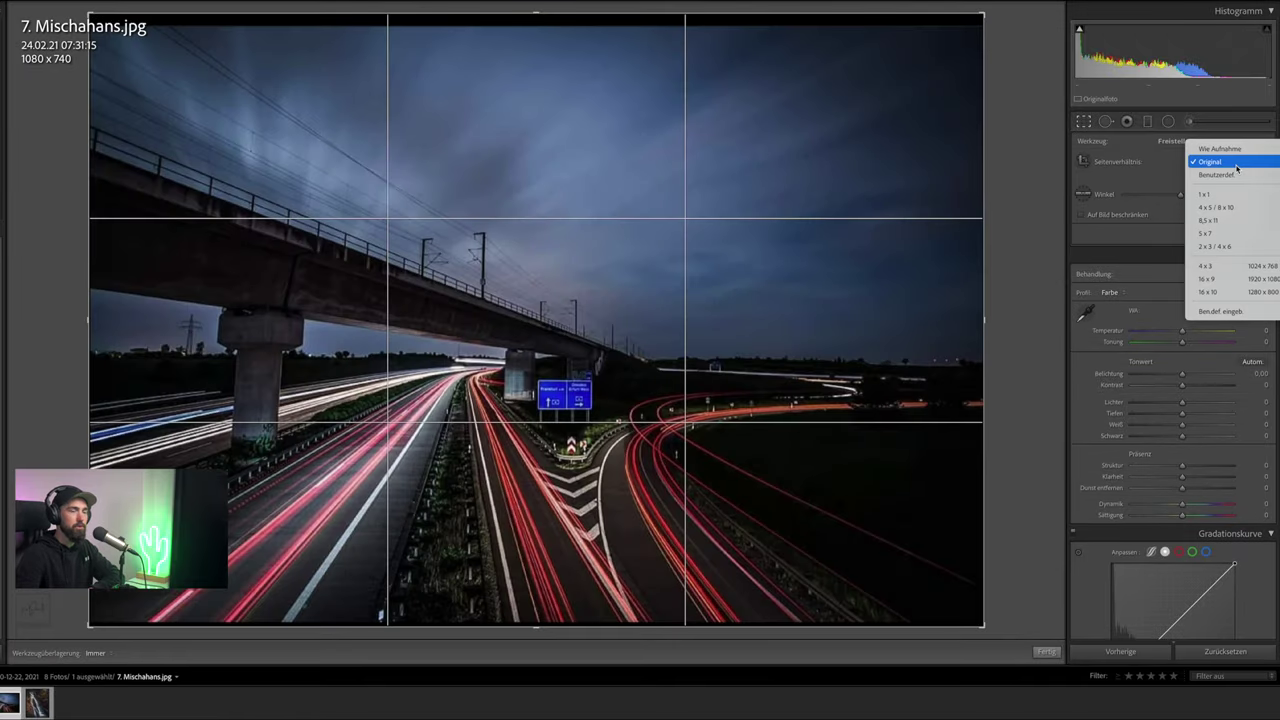
{"action": "left_click", "coordinate": [1240, 207]}
{"action": "mouse_move", "coordinate": [536, 14]}
{"action": "left_mouse_down"}
{"action": "mouse_move", "coordinate": [556, 87]}
{"action": "mouse_move", "coordinate": [563, 61]}
{"action": "left_mouse_up"}
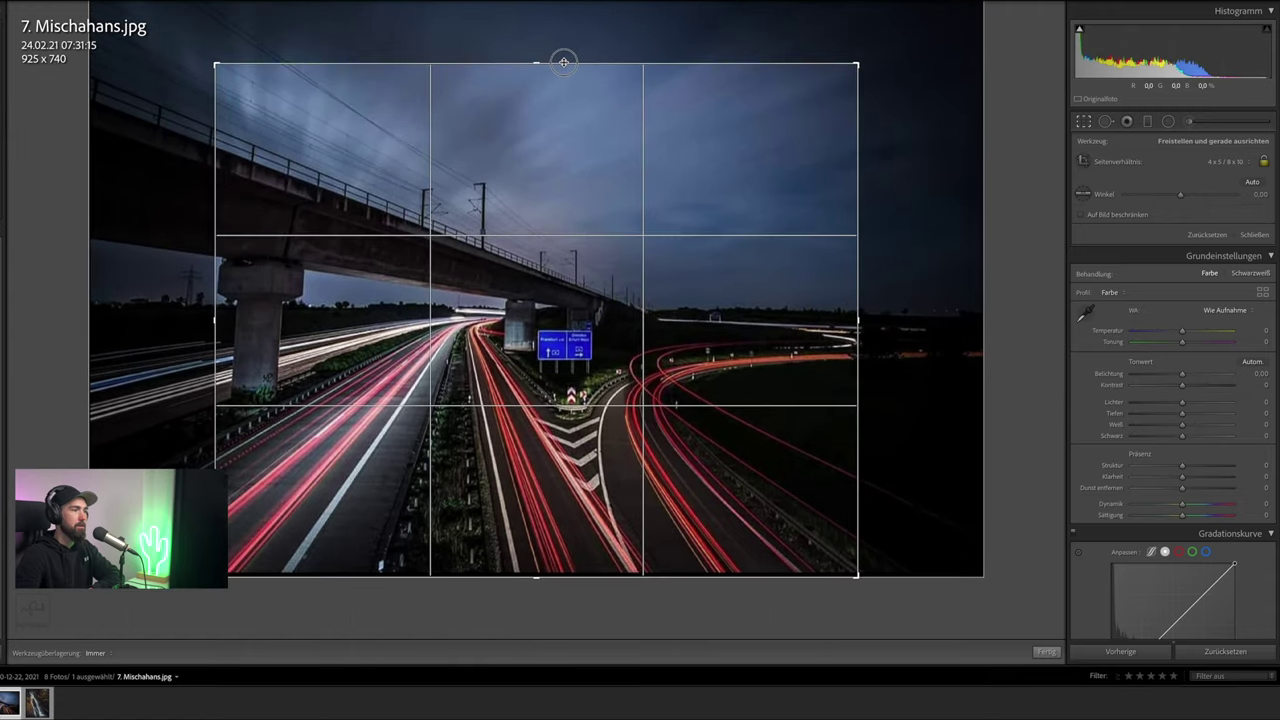
{"action": "mouse_move", "coordinate": [560, 129]}
{"action": "left_mouse_down"}
{"action": "mouse_move", "coordinate": [532, 135]}
{"action": "mouse_move", "coordinate": [577, 131]}
{"action": "left_mouse_up"}
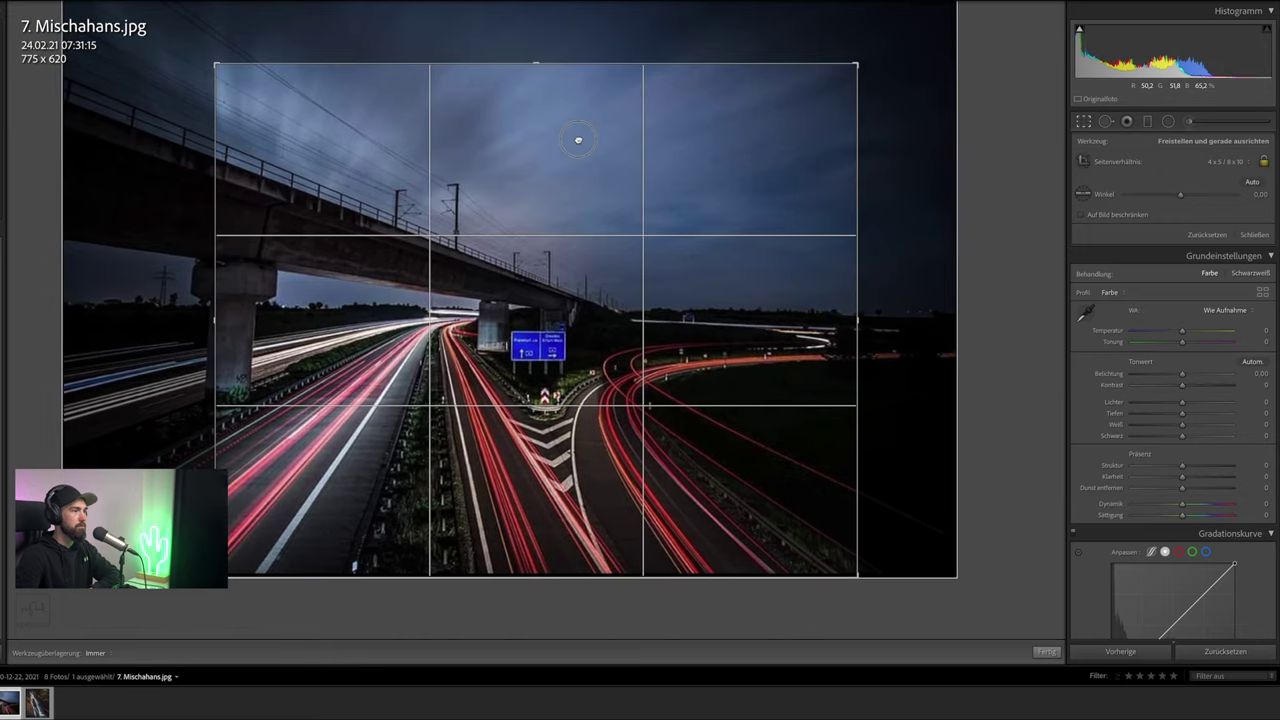
{"action": "left_click_drag", "start_coordinate": [533, 64], "coordinate": [535, 62]}
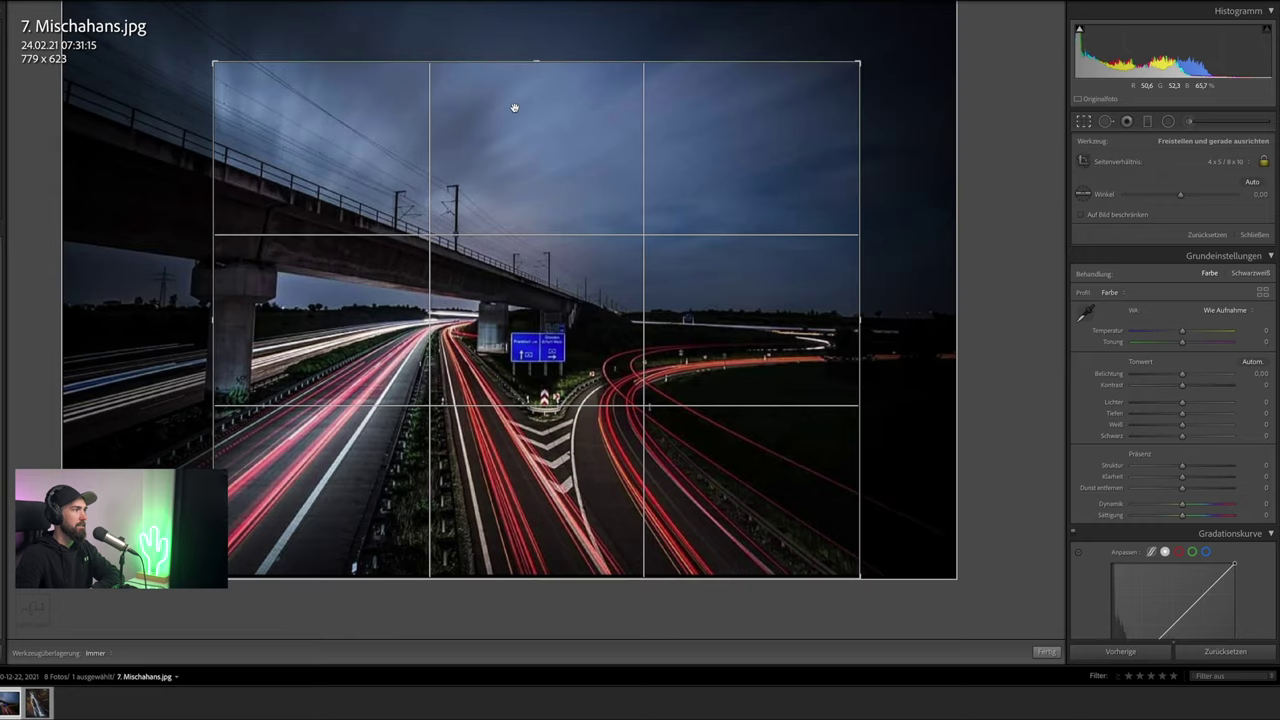
{"action": "key", "text": "Return"}
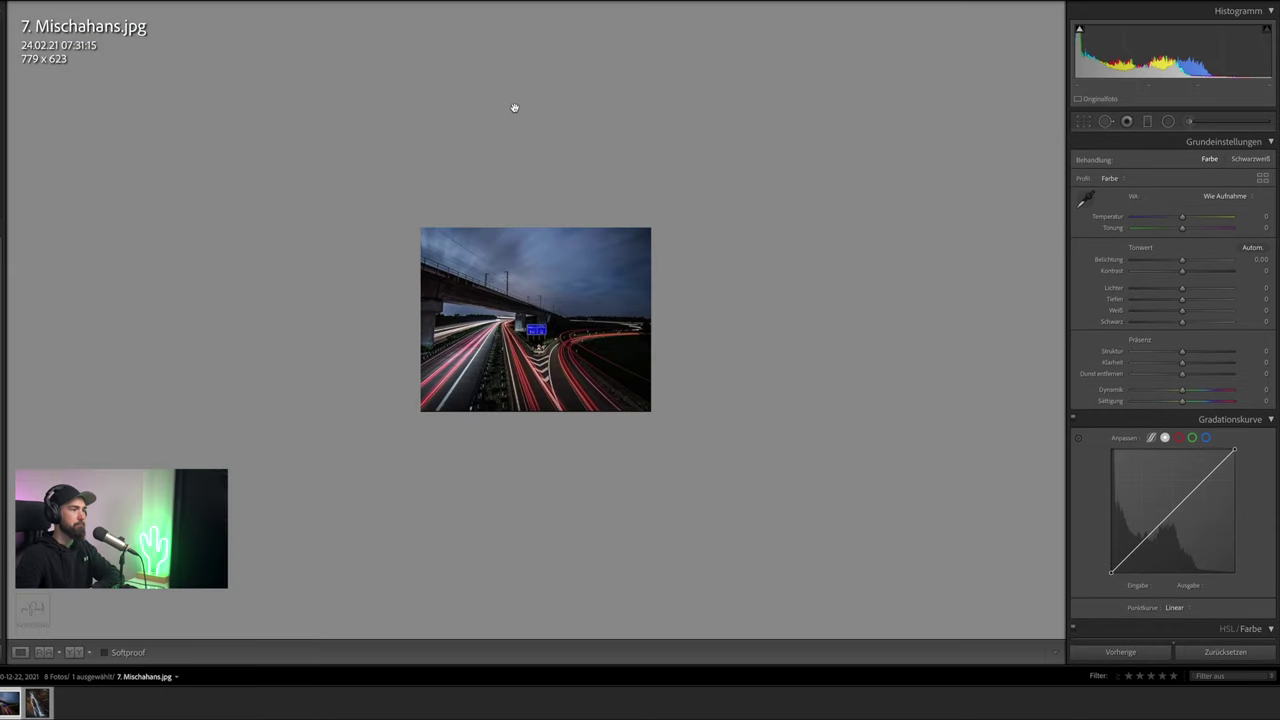
{"action": "left_click", "coordinate": [1090, 122]}
{"action": "mouse_move", "coordinate": [497, 322]}
{"action": "left_mouse_down"}
{"action": "mouse_move", "coordinate": [590, 310]}
{"action": "mouse_move", "coordinate": [588, 222]}
{"action": "left_mouse_up"}
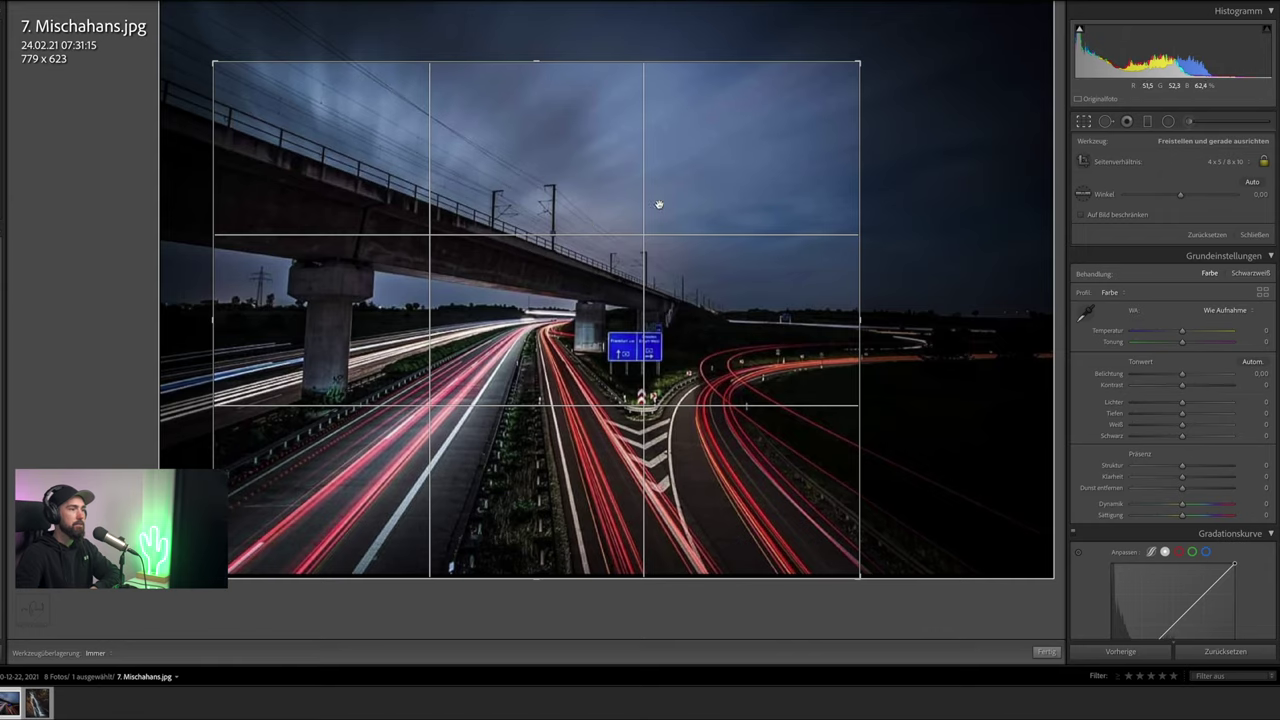
{"action": "left_click", "coordinate": [1085, 121]}
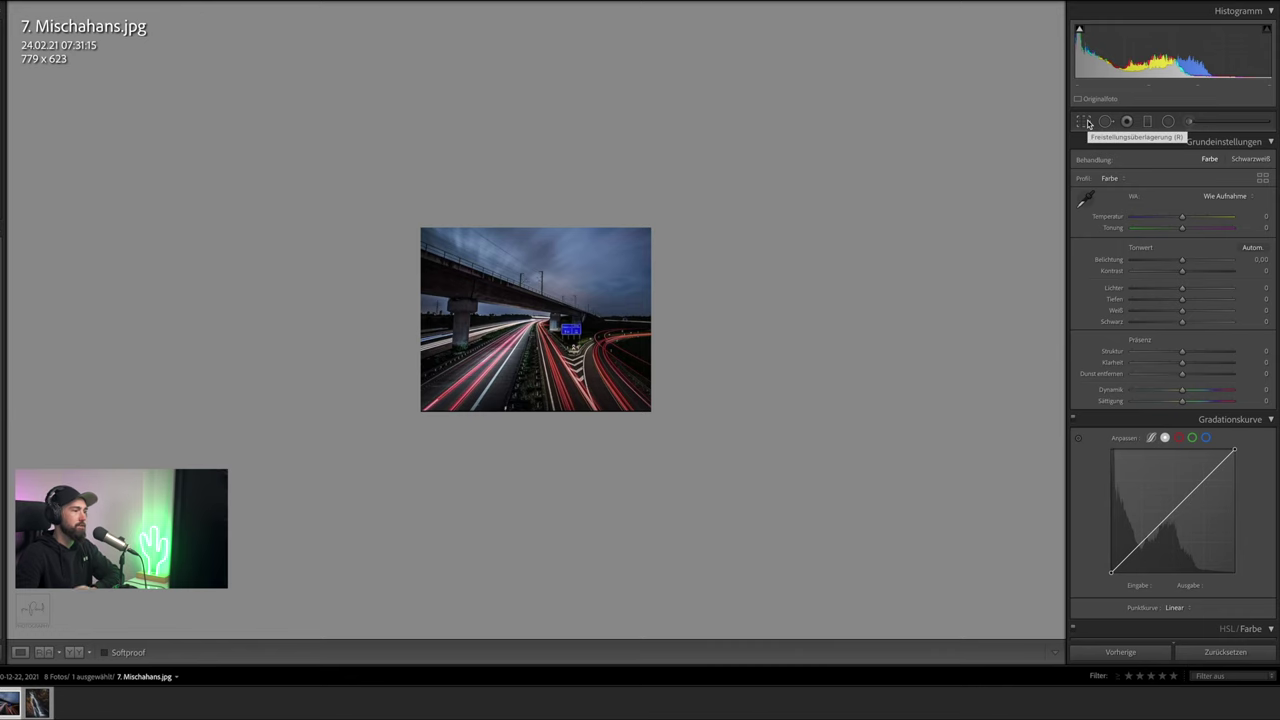
{"action": "left_click", "coordinate": [1084, 121]}
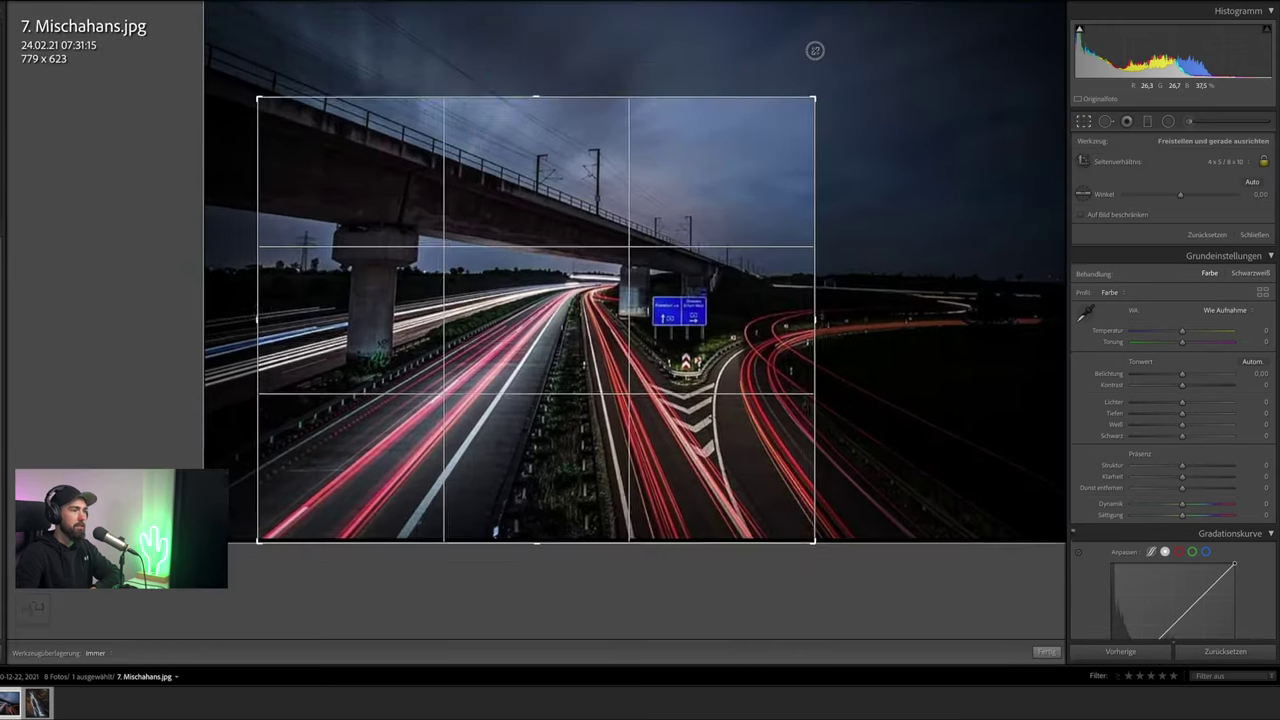
{"action": "key", "text": "x"}
{"action": "left_click_drag", "start_coordinate": [634, 191], "coordinate": [463, 178]}
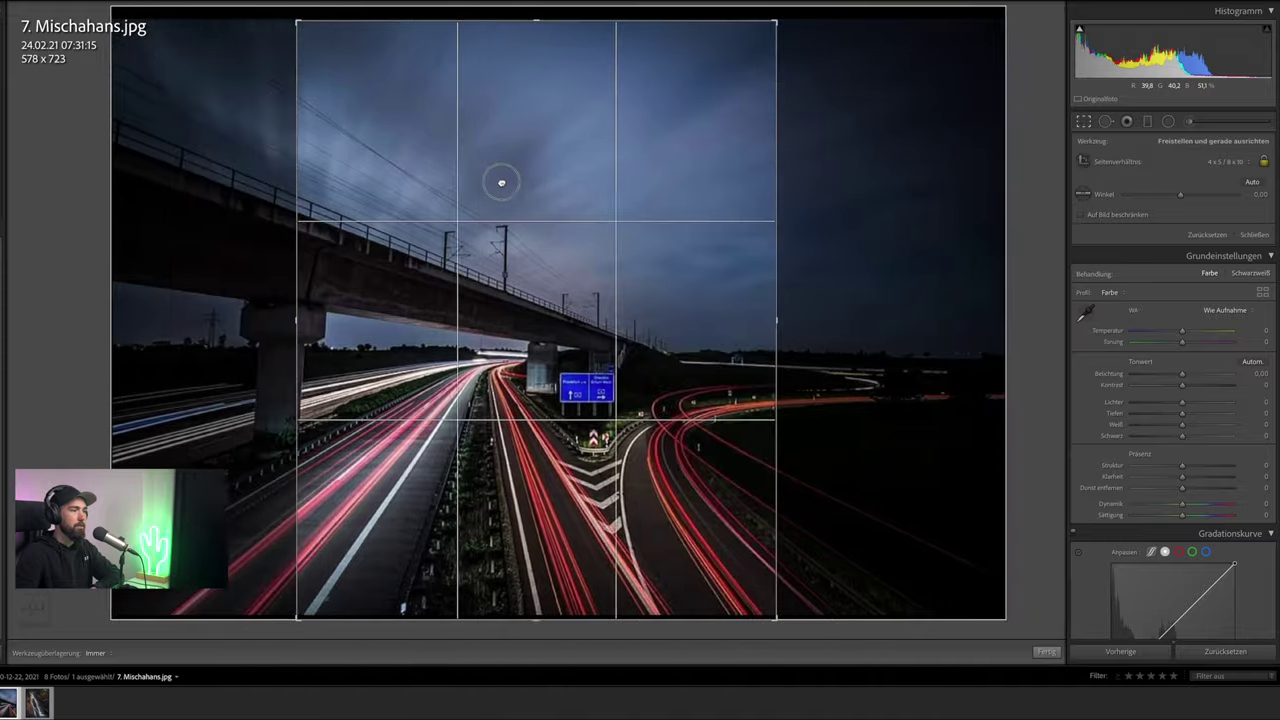
{"action": "left_click_drag", "start_coordinate": [531, 20], "coordinate": [530, 64]}
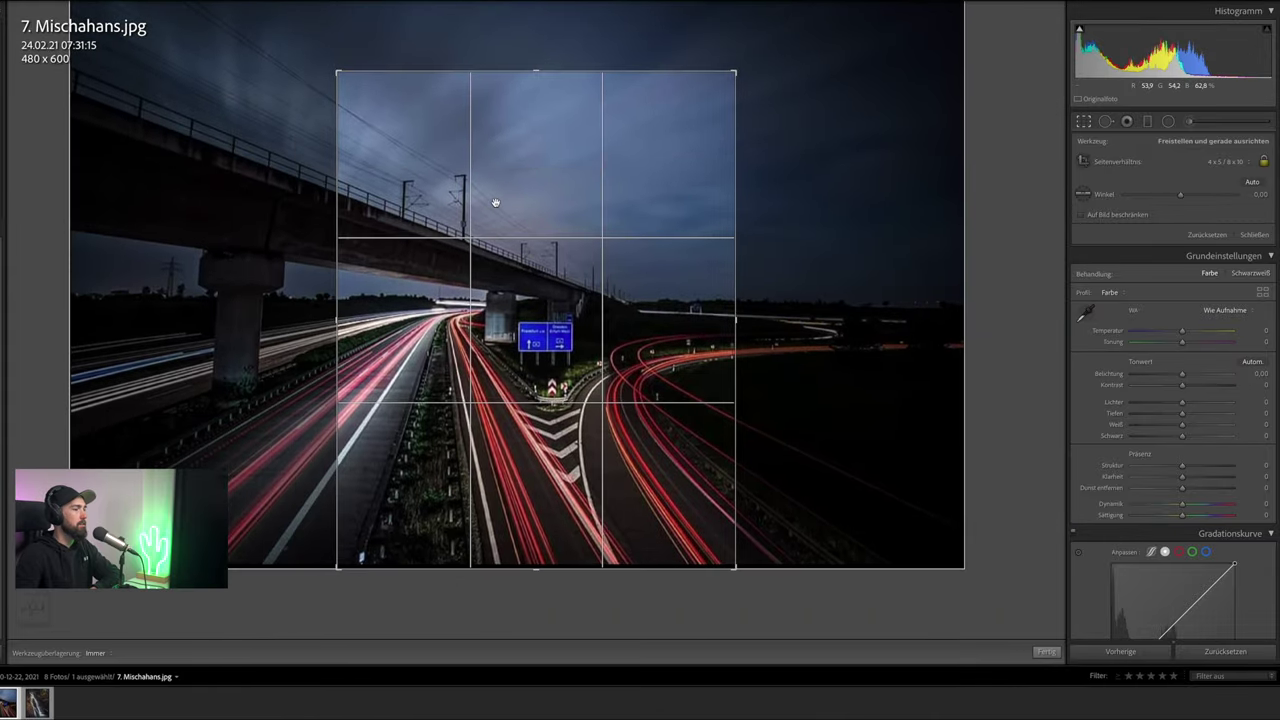
{"action": "mouse_move", "coordinate": [500, 204]}
{"action": "left_mouse_down"}
{"action": "mouse_move", "coordinate": [581, 195]}
{"action": "mouse_move", "coordinate": [431, 193]}
{"action": "left_mouse_up"}
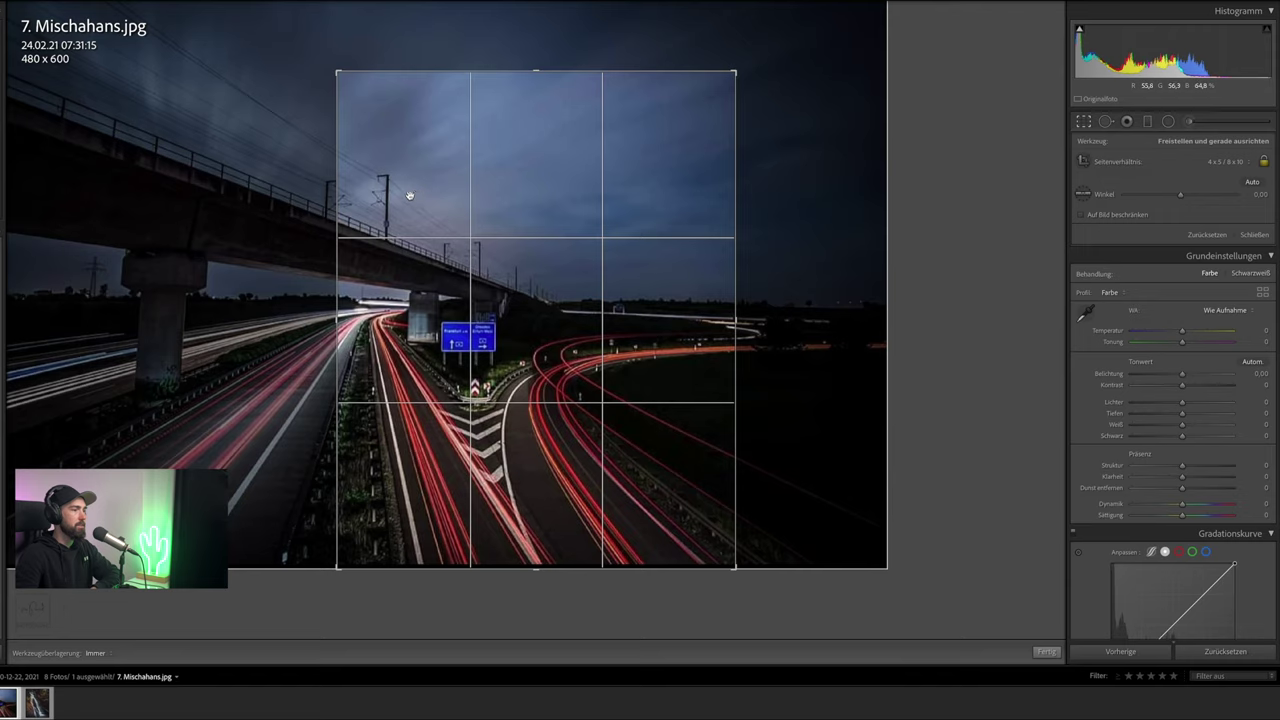
{"action": "left_click_drag", "start_coordinate": [409, 195], "coordinate": [559, 219]}
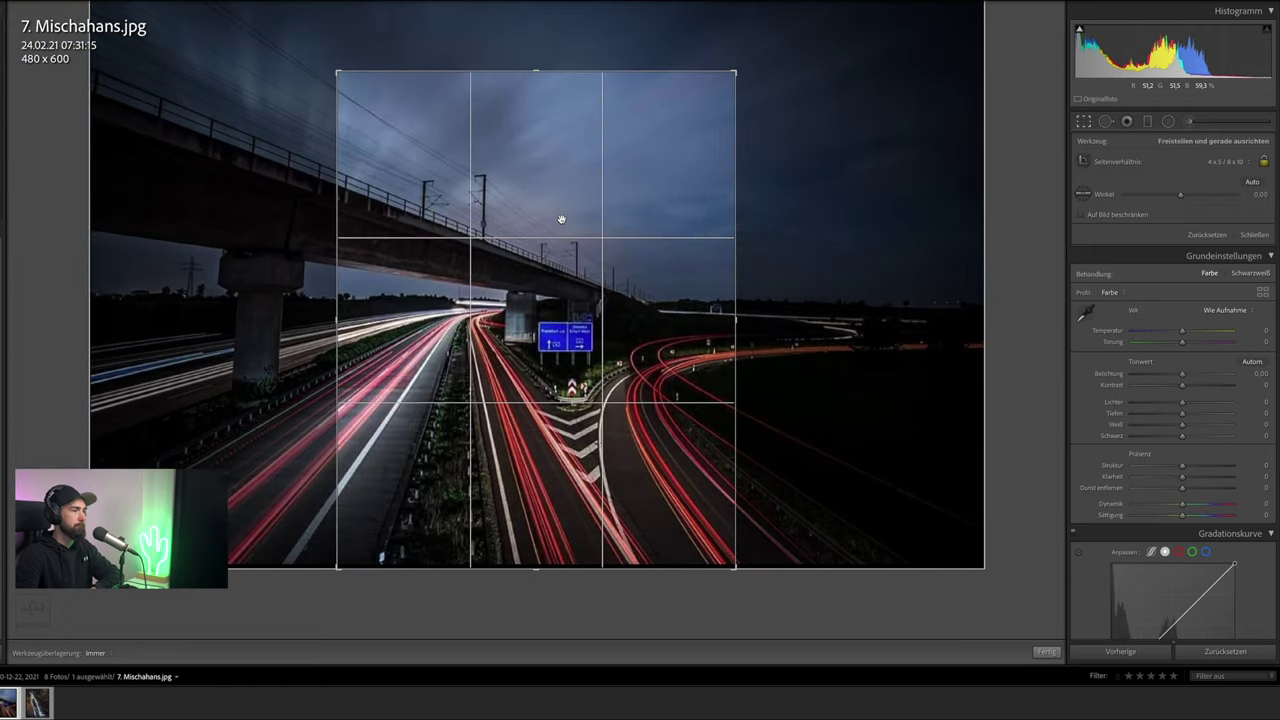
{"action": "left_click_drag", "start_coordinate": [536, 71], "coordinate": [536, 27]}
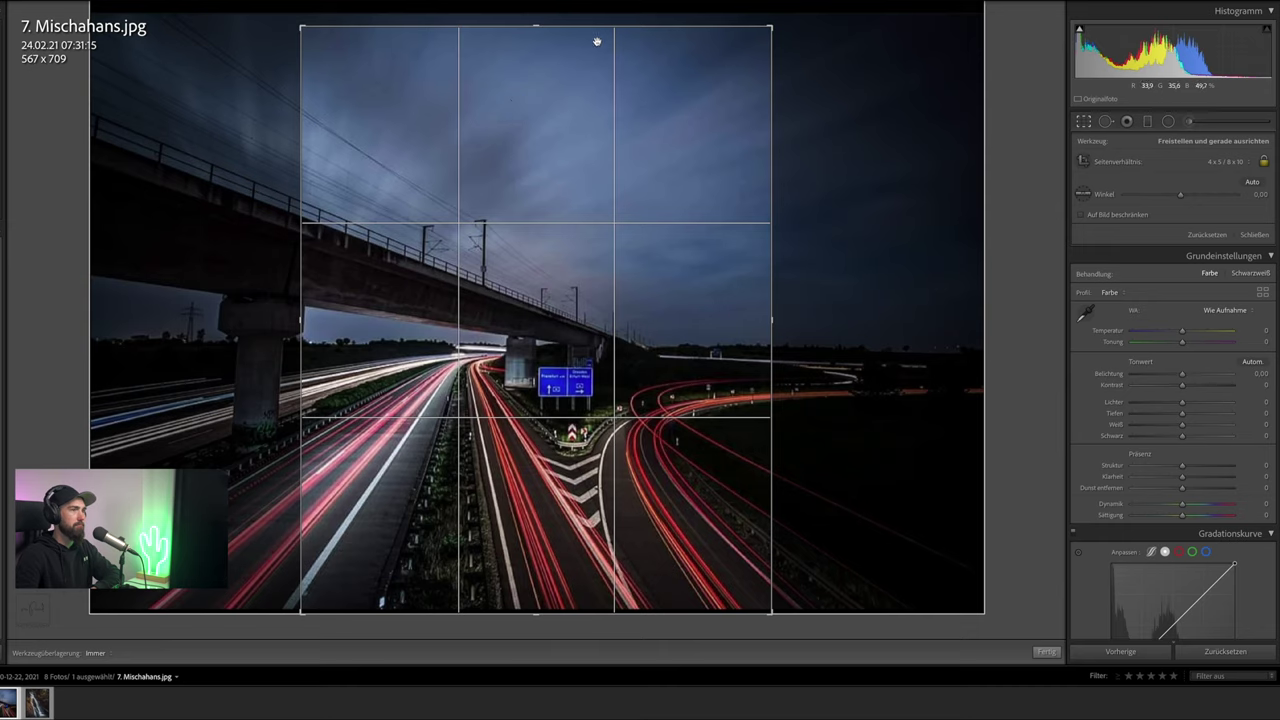
{"action": "key", "text": "x"}
{"action": "left_click_drag", "start_coordinate": [537, 110], "coordinate": [518, 17]}
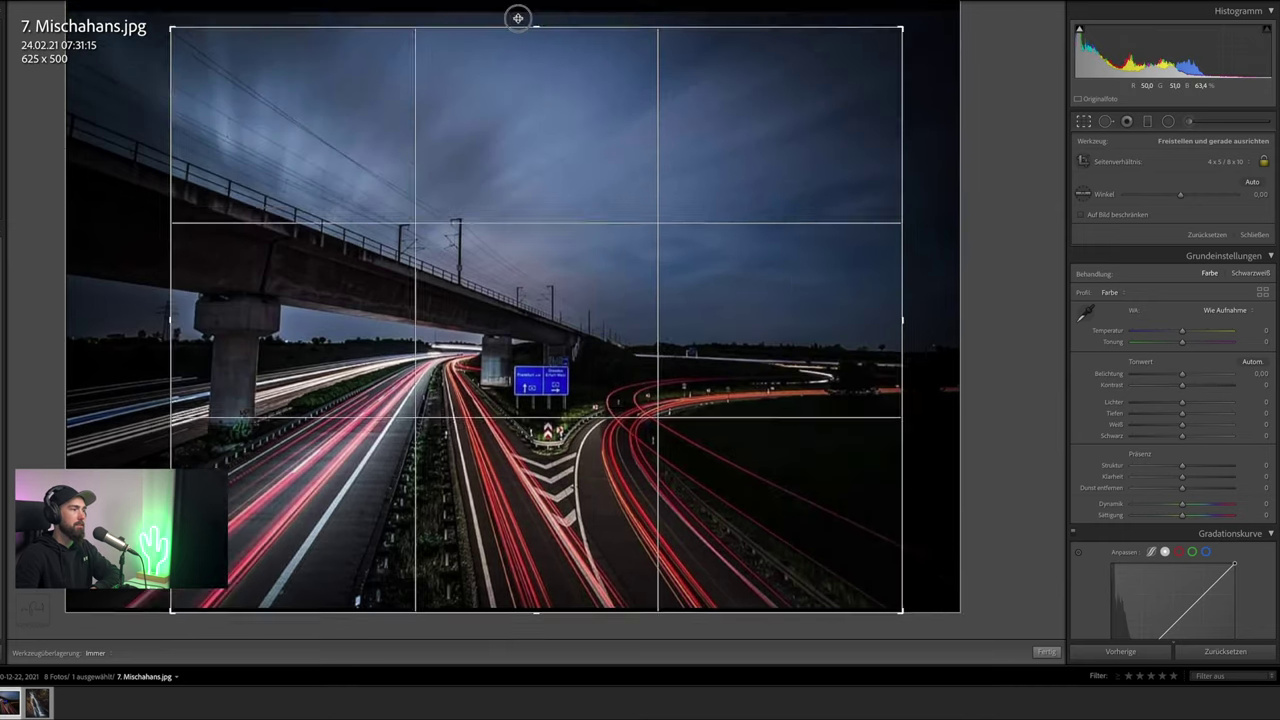
{"action": "mouse_move", "coordinate": [497, 106]}
{"action": "left_mouse_down"}
{"action": "mouse_move", "coordinate": [563, 71]}
{"action": "mouse_move", "coordinate": [529, 86]}
{"action": "mouse_move", "coordinate": [559, 91]}
{"action": "left_mouse_up"}
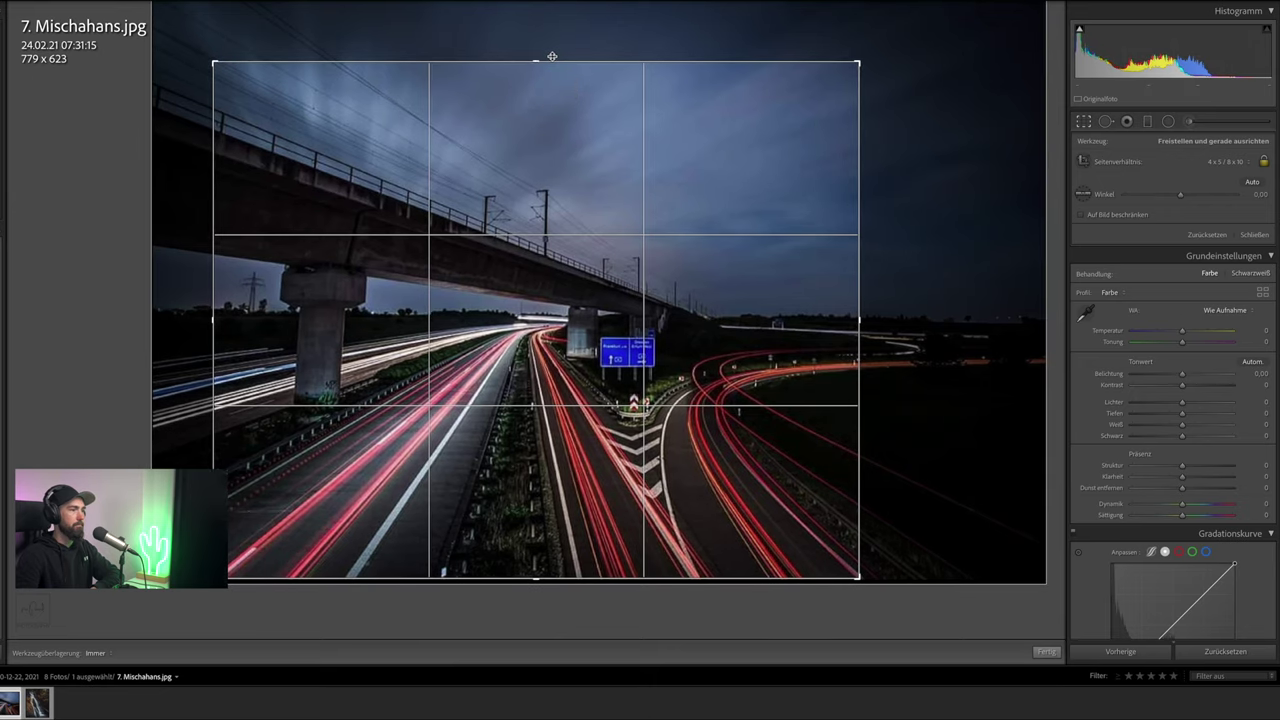
{"action": "key", "text": "Return"}
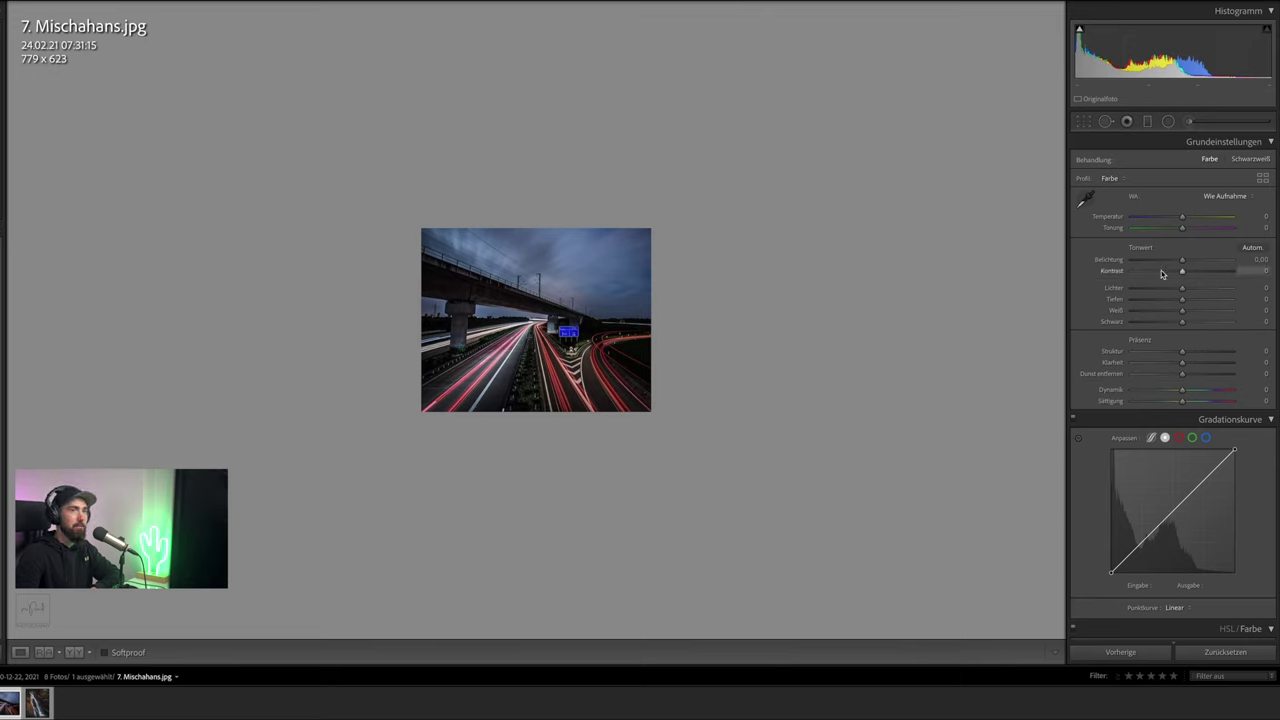
Set Highlights to +21, Whites to +8 and Contrast to +3 in the Basic panel
{"action": "left_click_drag", "start_coordinate": [1158, 291], "coordinate": [1185, 291]}
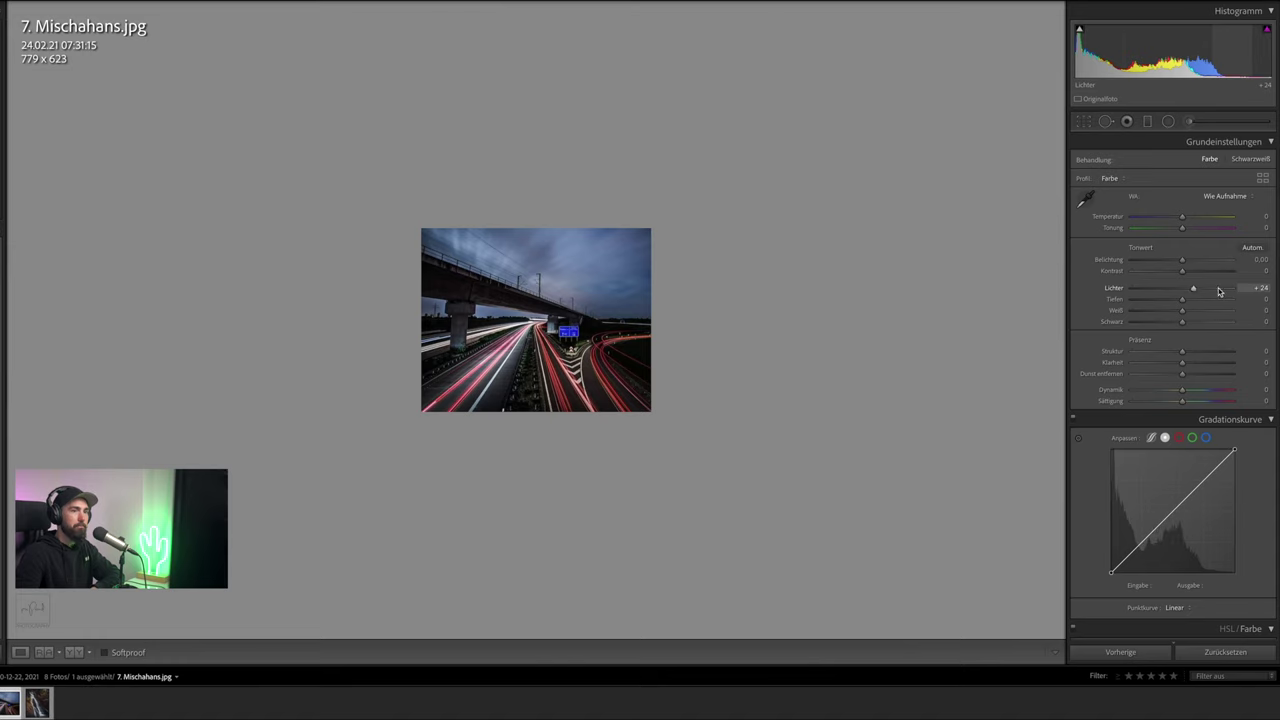
{"action": "mouse_move", "coordinate": [1193, 291]}
{"action": "left_mouse_down"}
{"action": "mouse_move", "coordinate": [1206, 291]}
{"action": "mouse_move", "coordinate": [1146, 285]}
{"action": "mouse_move", "coordinate": [1192, 290]}
{"action": "mouse_move", "coordinate": [1183, 313]}
{"action": "left_mouse_up"}
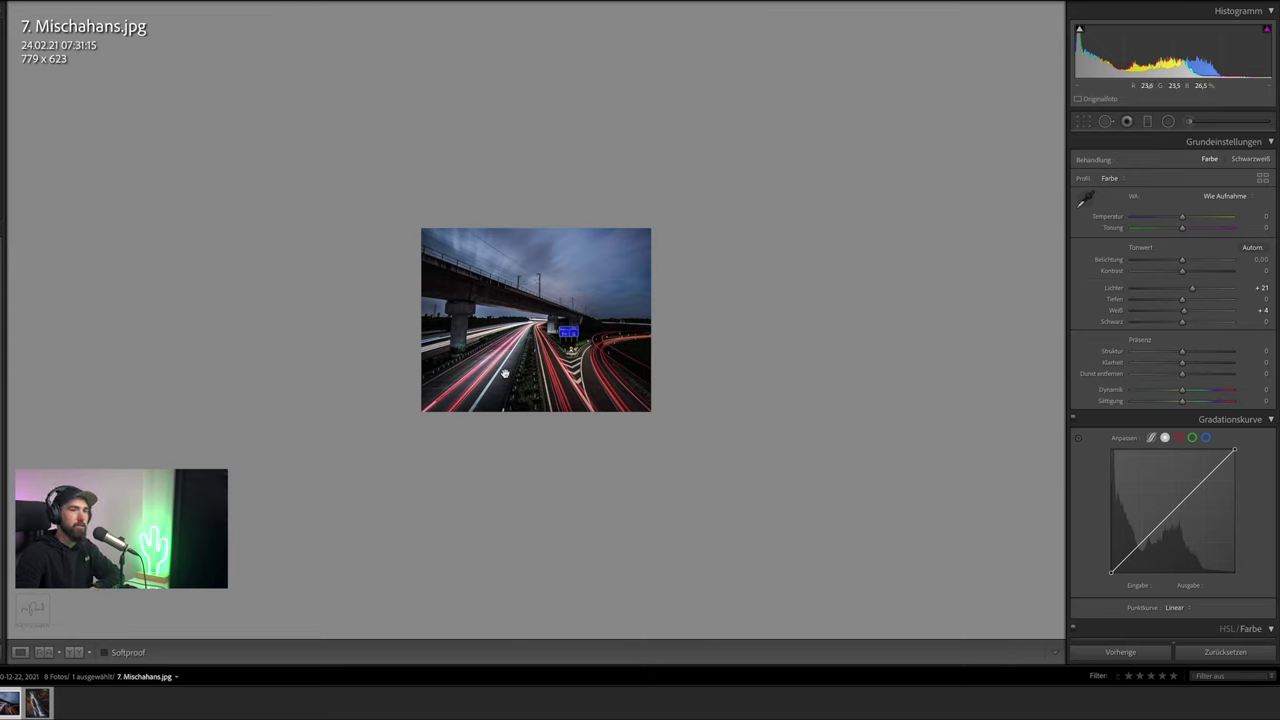
{"action": "left_click_drag", "start_coordinate": [1183, 310], "coordinate": [1186, 315]}
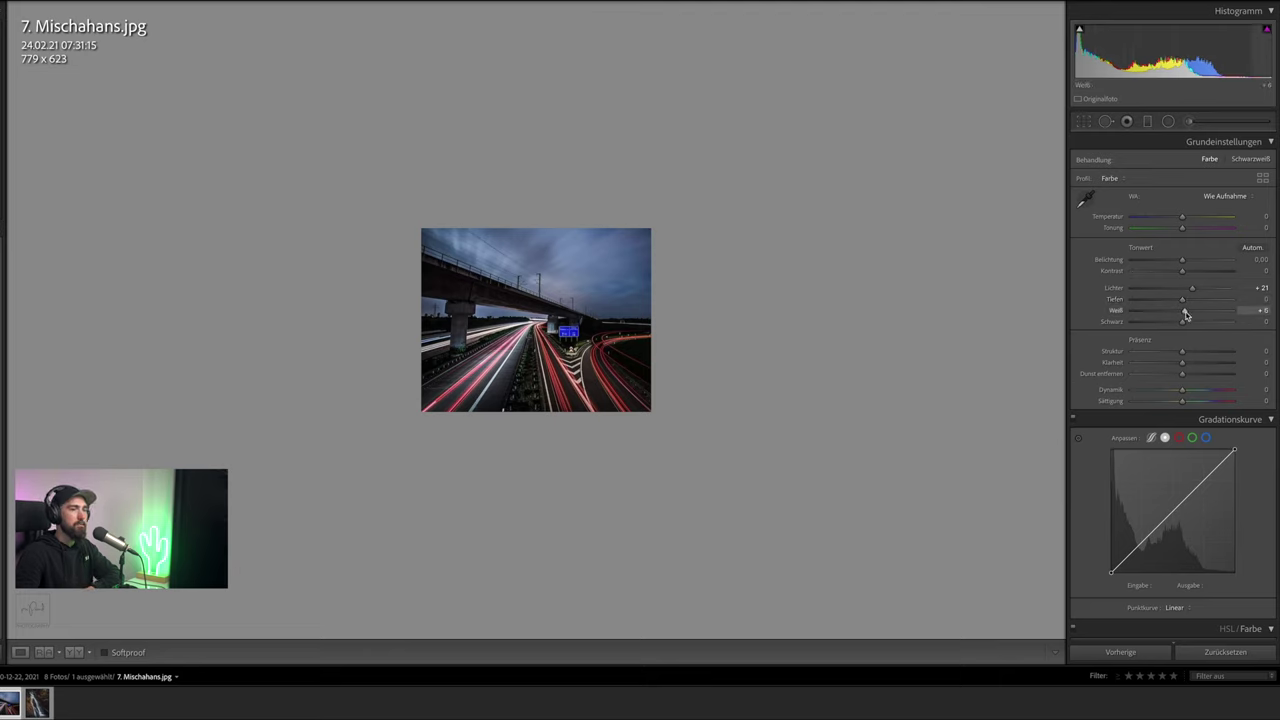
{"action": "left_click_drag", "start_coordinate": [1185, 314], "coordinate": [1187, 314]}
{"action": "left_click_drag", "start_coordinate": [1183, 270], "coordinate": [1182, 274]}
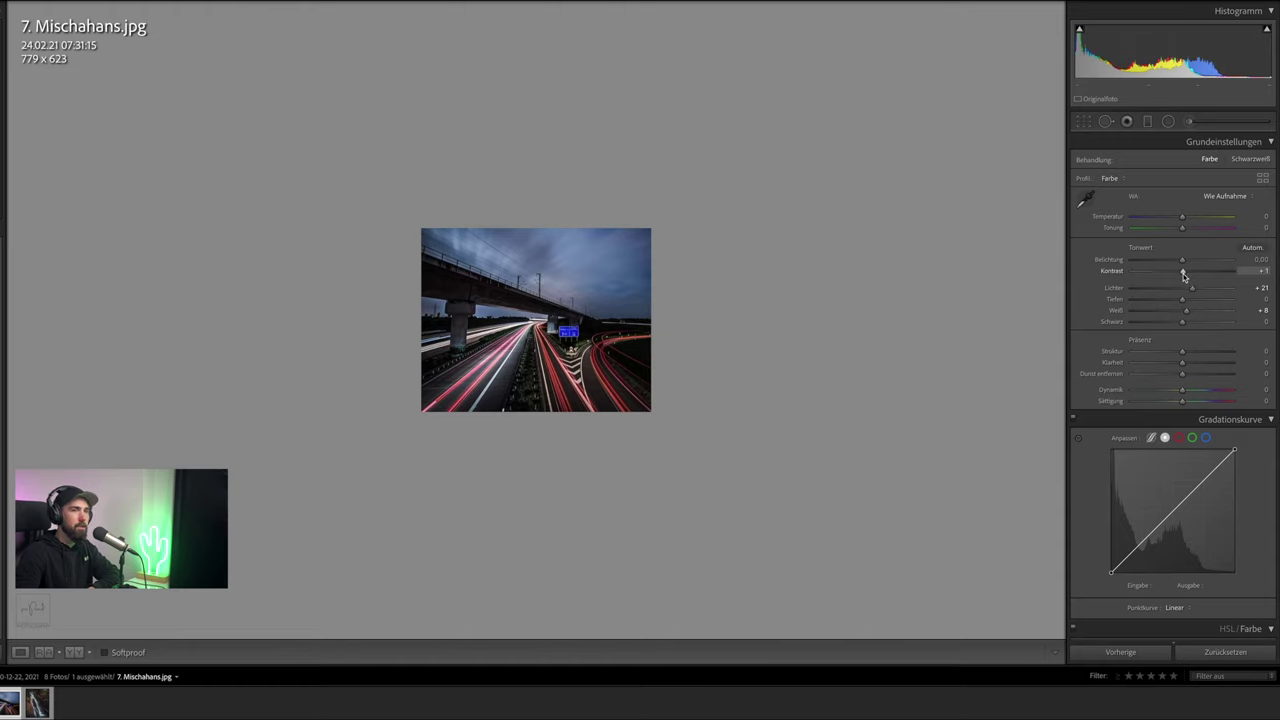
Draw an inverted radial filter around the bridge and light trails, with Highlights 1 and Whites 7
{"action": "left_click", "coordinate": [1170, 122]}
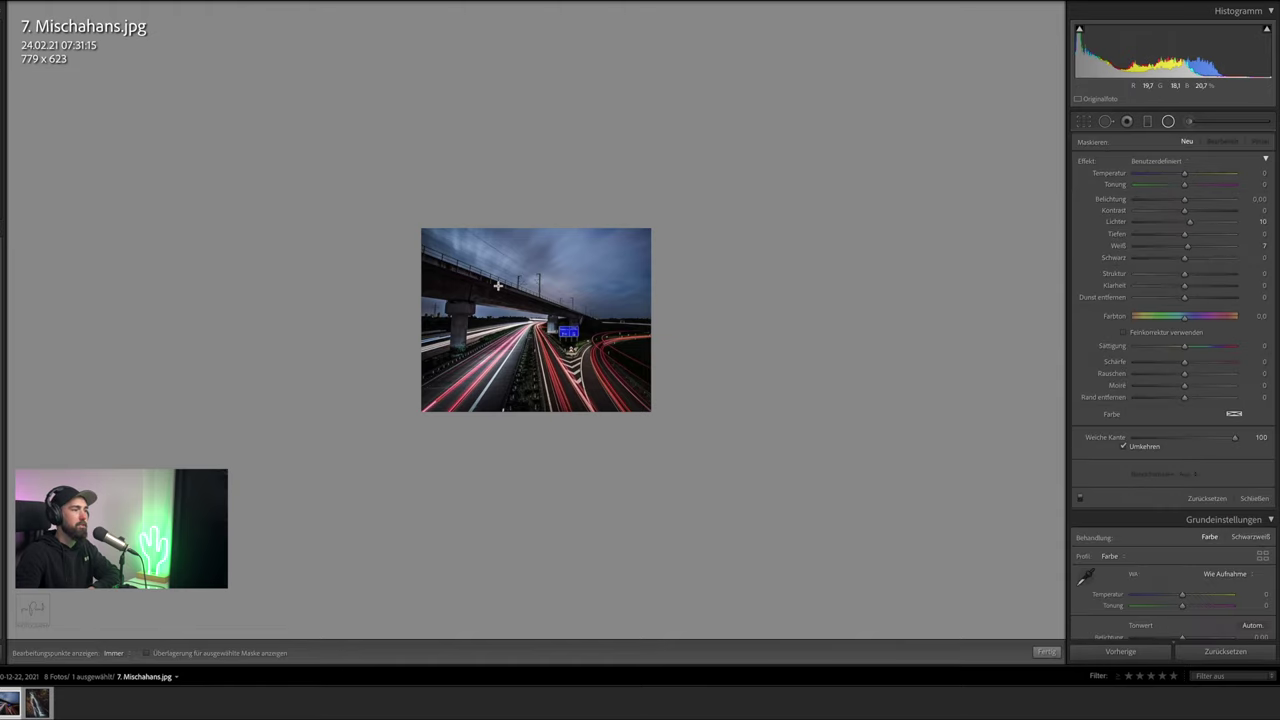
{"action": "left_click_drag", "start_coordinate": [511, 278], "coordinate": [740, 358]}
{"action": "left_click_drag", "start_coordinate": [510, 278], "coordinate": [538, 313]}
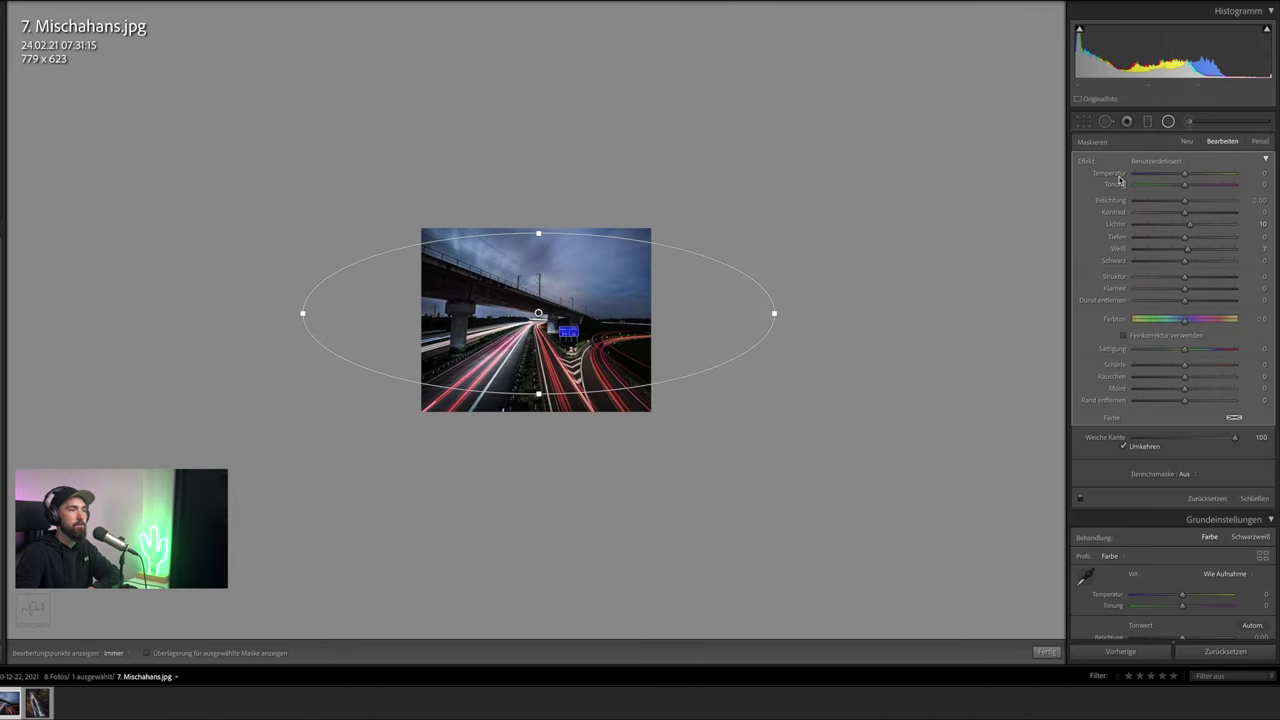
{"action": "left_click_drag", "start_coordinate": [1189, 224], "coordinate": [1188, 248]}
{"action": "left_click_drag", "start_coordinate": [538, 392], "coordinate": [538, 419]}
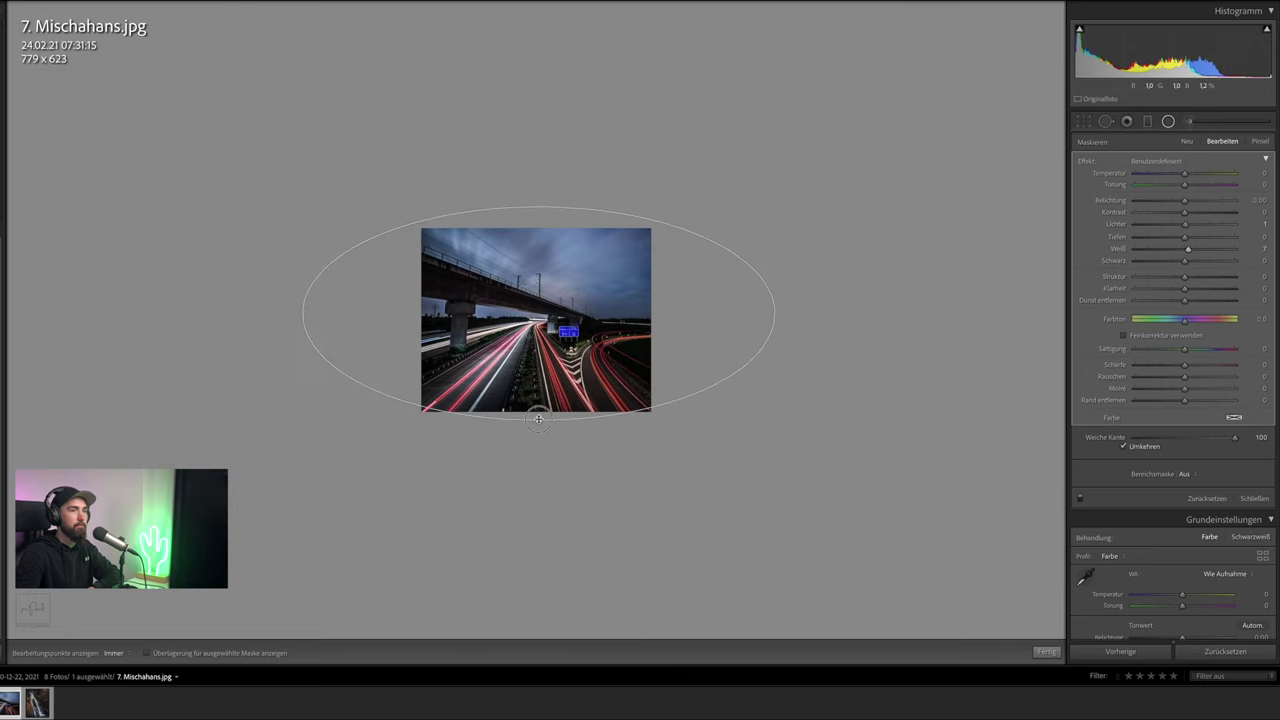
{"action": "left_click", "coordinate": [1167, 121]}
Apply a post-crop vignette amount of about -7 to darken the highway photo's edges
{"action": "scroll", "coordinate": [1179, 426], "scroll_direction": "down", "scroll_amount": 5}
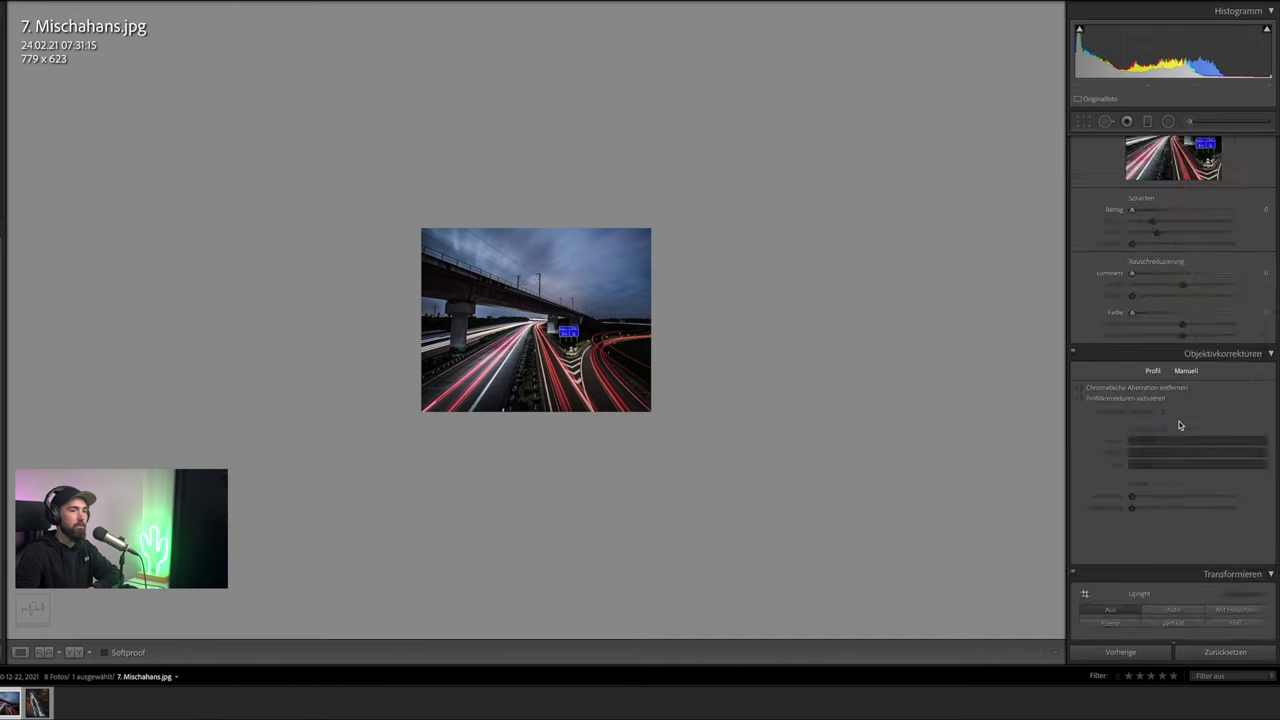
{"action": "scroll", "coordinate": [1179, 426], "scroll_direction": "down", "scroll_amount": 5}
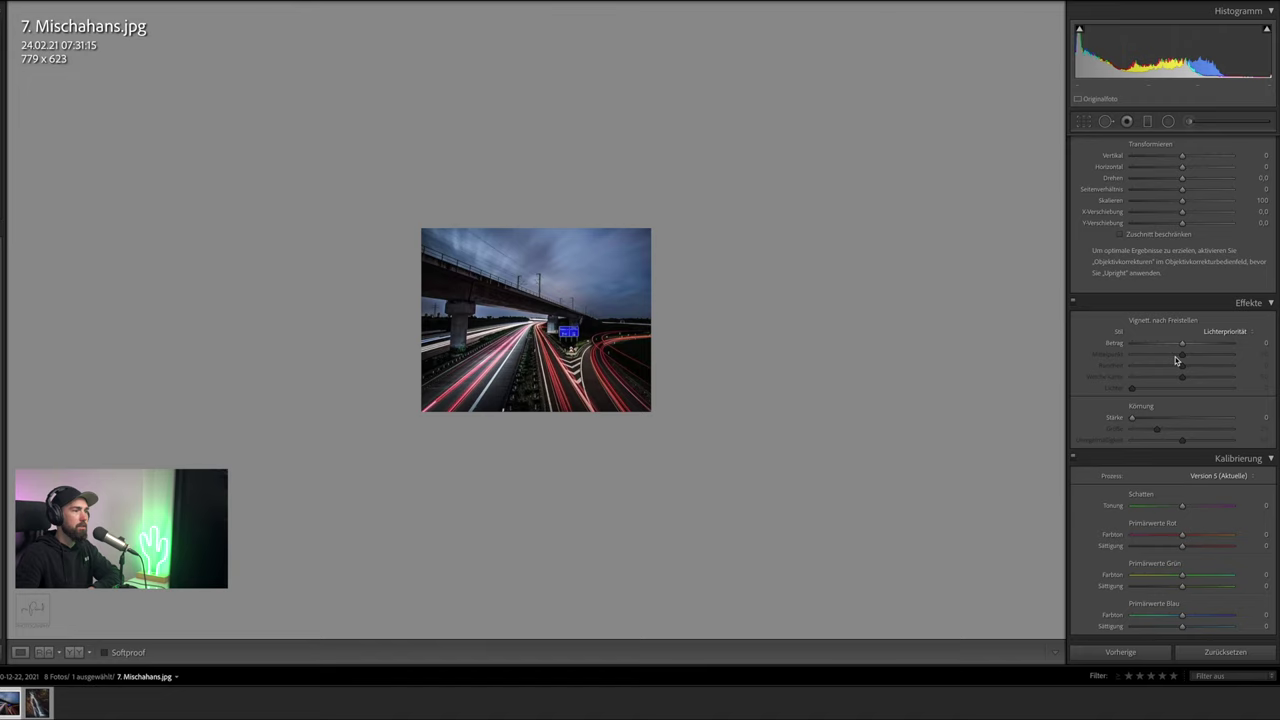
{"action": "left_click_drag", "start_coordinate": [1182, 343], "coordinate": [1179, 346]}
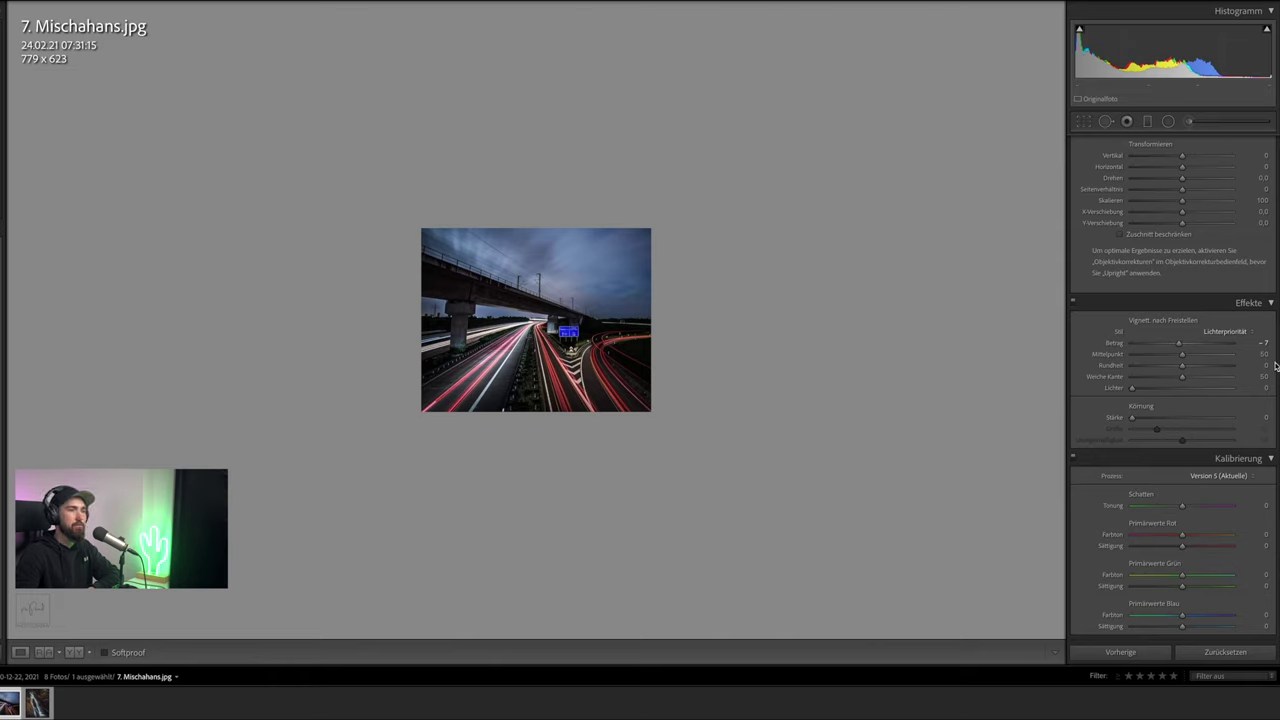
{"action": "scroll", "coordinate": [1205, 369], "scroll_direction": "up", "scroll_amount": 5}
{"action": "scroll", "coordinate": [1205, 369], "scroll_direction": "up", "scroll_amount": 5}
{"action": "scroll", "coordinate": [1205, 367], "scroll_direction": "up", "scroll_amount": 1}
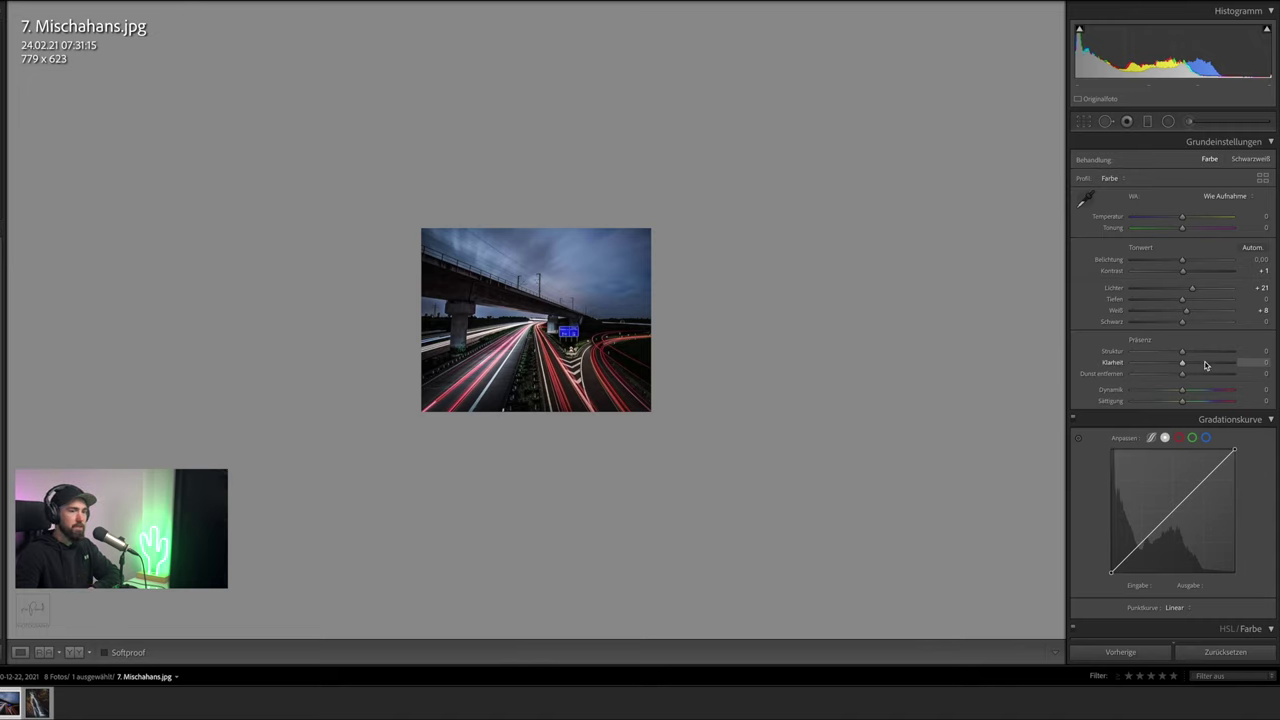
{"action": "scroll", "coordinate": [1205, 365], "scroll_direction": "down", "scroll_amount": 2}
{"action": "scroll", "coordinate": [1205, 365], "scroll_direction": "down", "scroll_amount": 2}
{"action": "scroll", "coordinate": [1205, 365], "scroll_direction": "down", "scroll_amount": 2}
{"action": "scroll", "coordinate": [1205, 365], "scroll_direction": "down", "scroll_amount": 2}
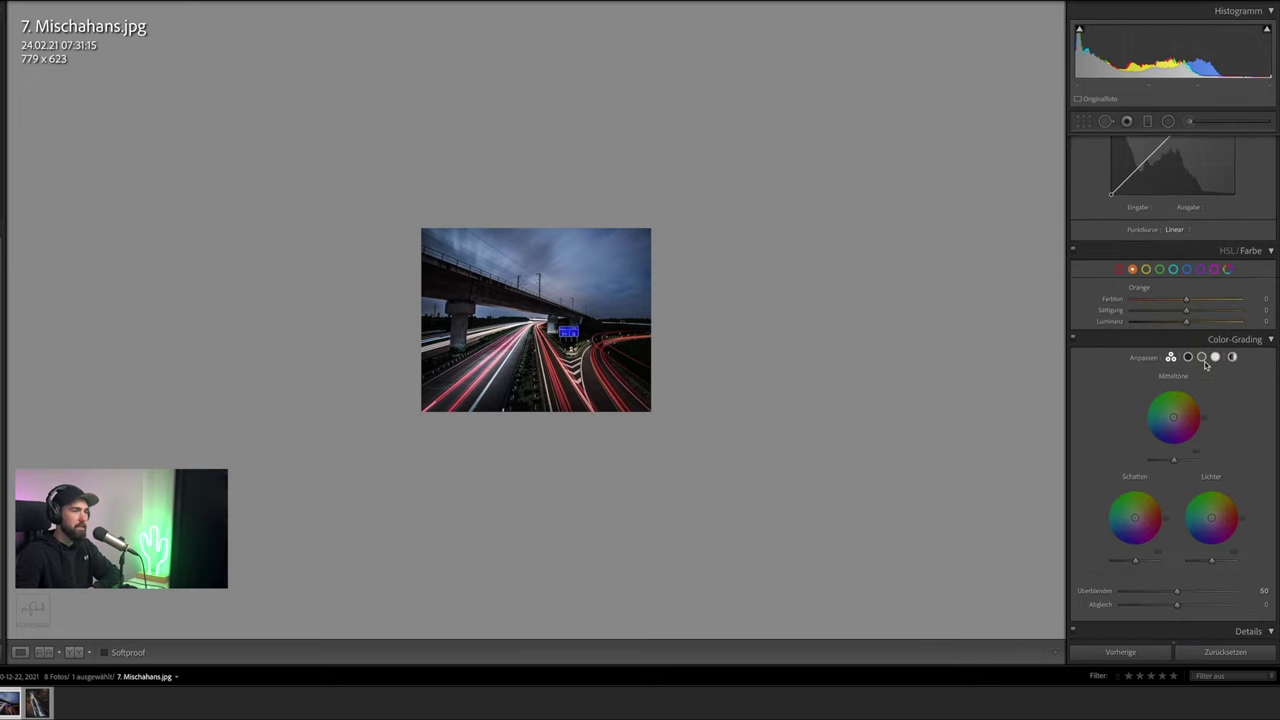
{"action": "scroll", "coordinate": [1205, 365], "scroll_direction": "down", "scroll_amount": 1}
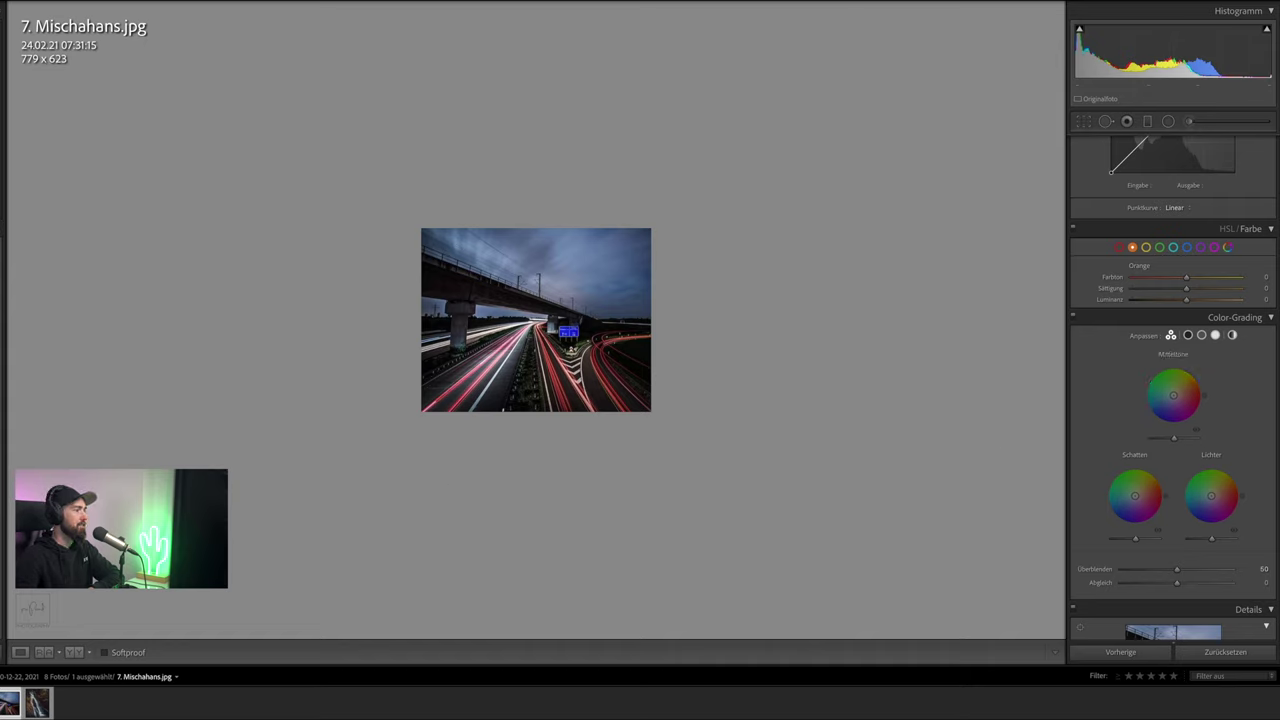
{"action": "left_click", "coordinate": [36, 703]}
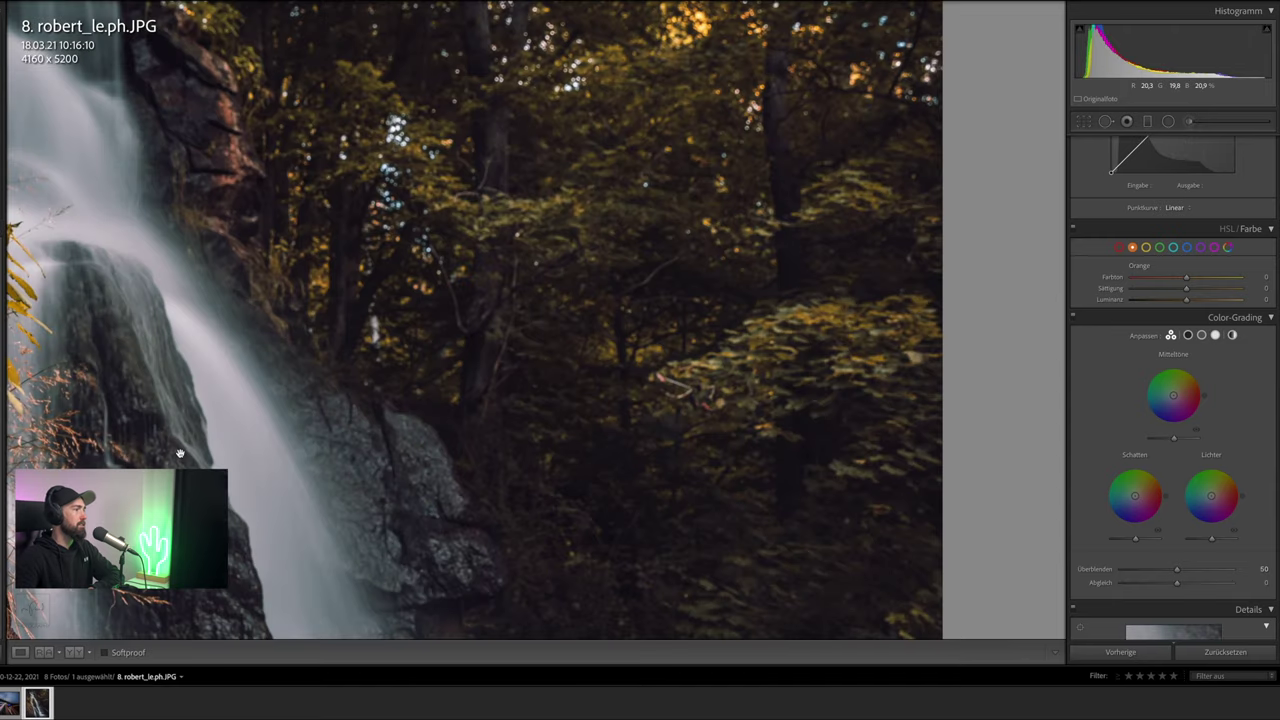
{"action": "left_click", "coordinate": [361, 458]}
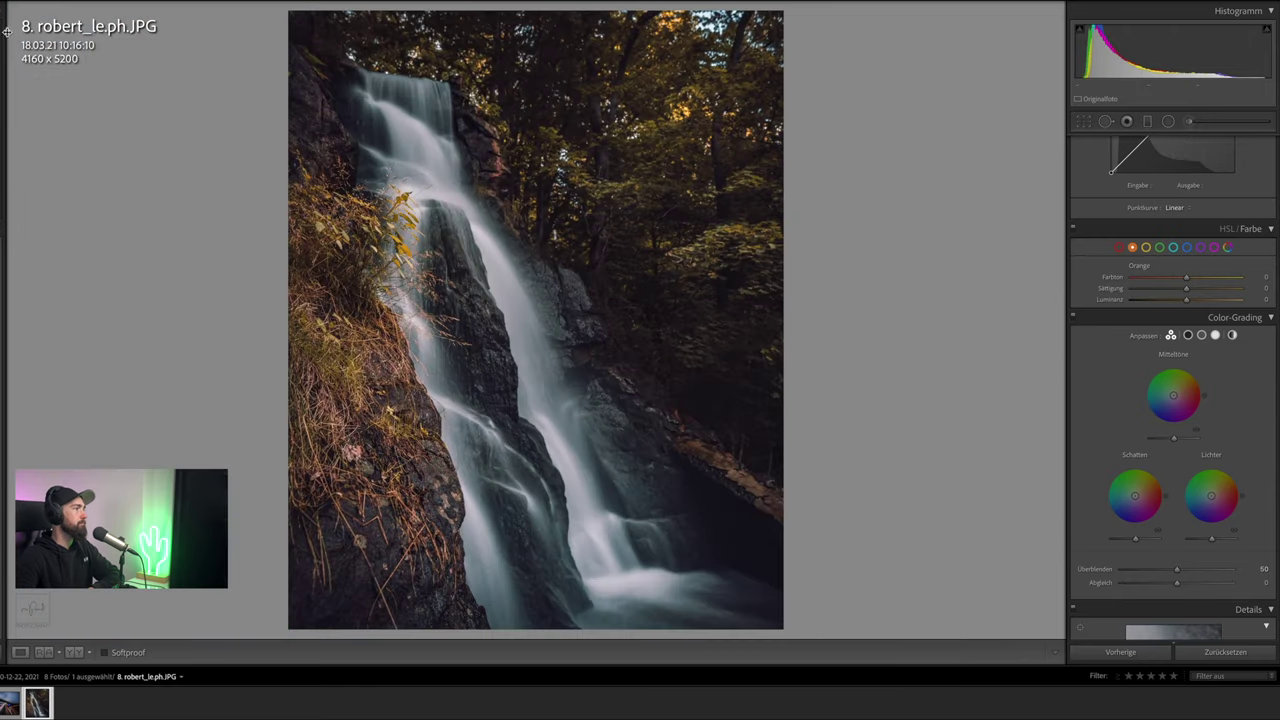
{"action": "key", "text": "ctrl+plus"}
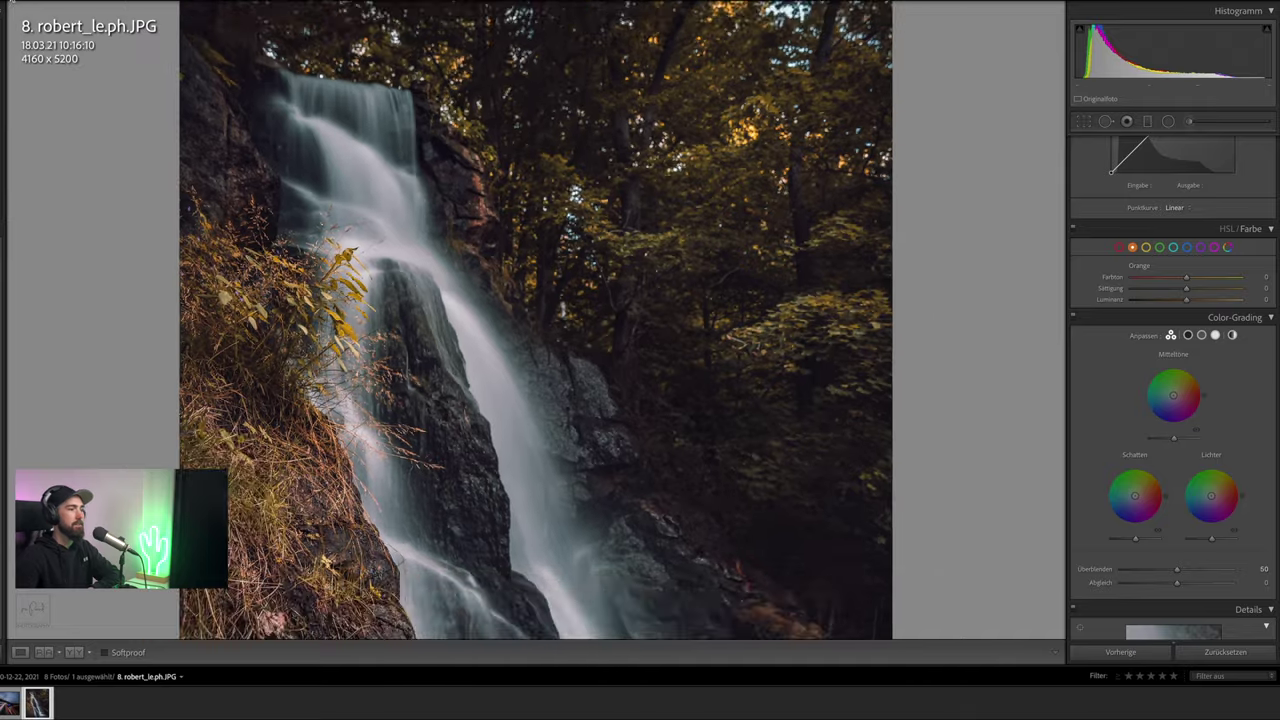
{"action": "left_click", "coordinate": [355, 140]}
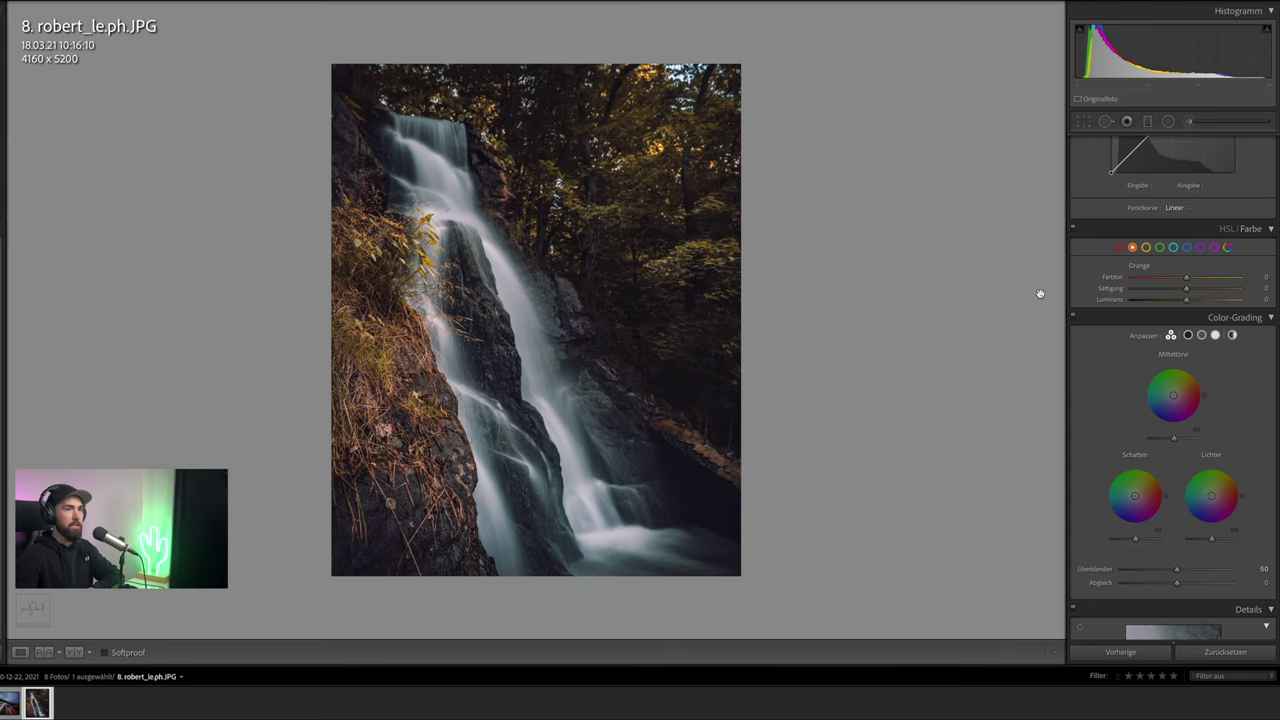
{"action": "left_click", "coordinate": [678, 310]}
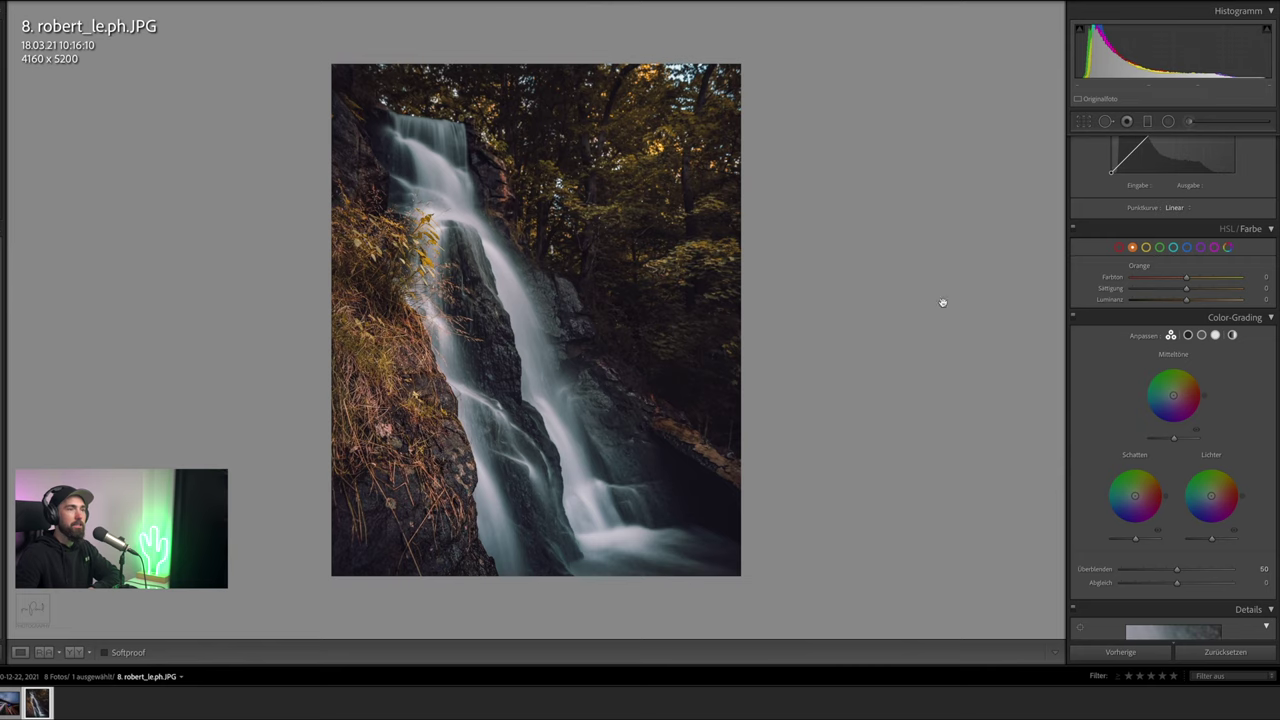
Set a 4 x 5 crop, then reset it to the full 4160 x 5200 frame
{"action": "left_click", "coordinate": [1083, 122]}
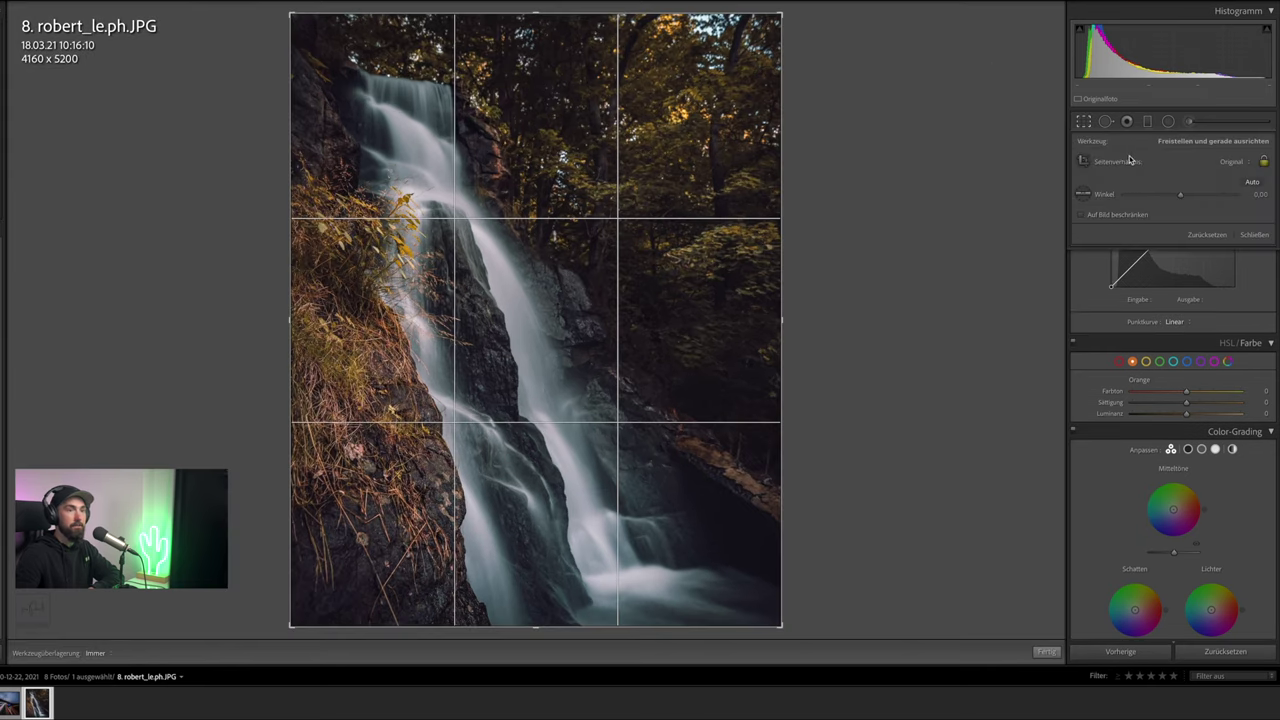
{"action": "left_click", "coordinate": [1237, 163]}
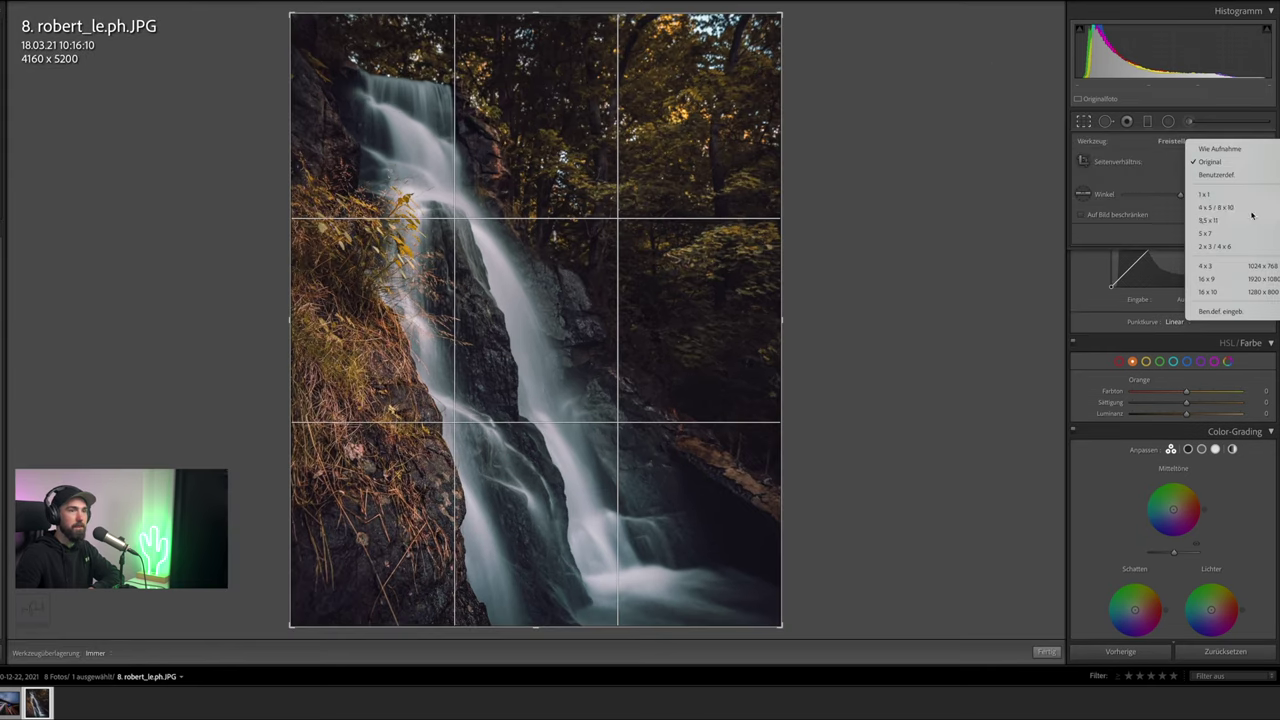
{"action": "left_click", "coordinate": [1251, 215]}
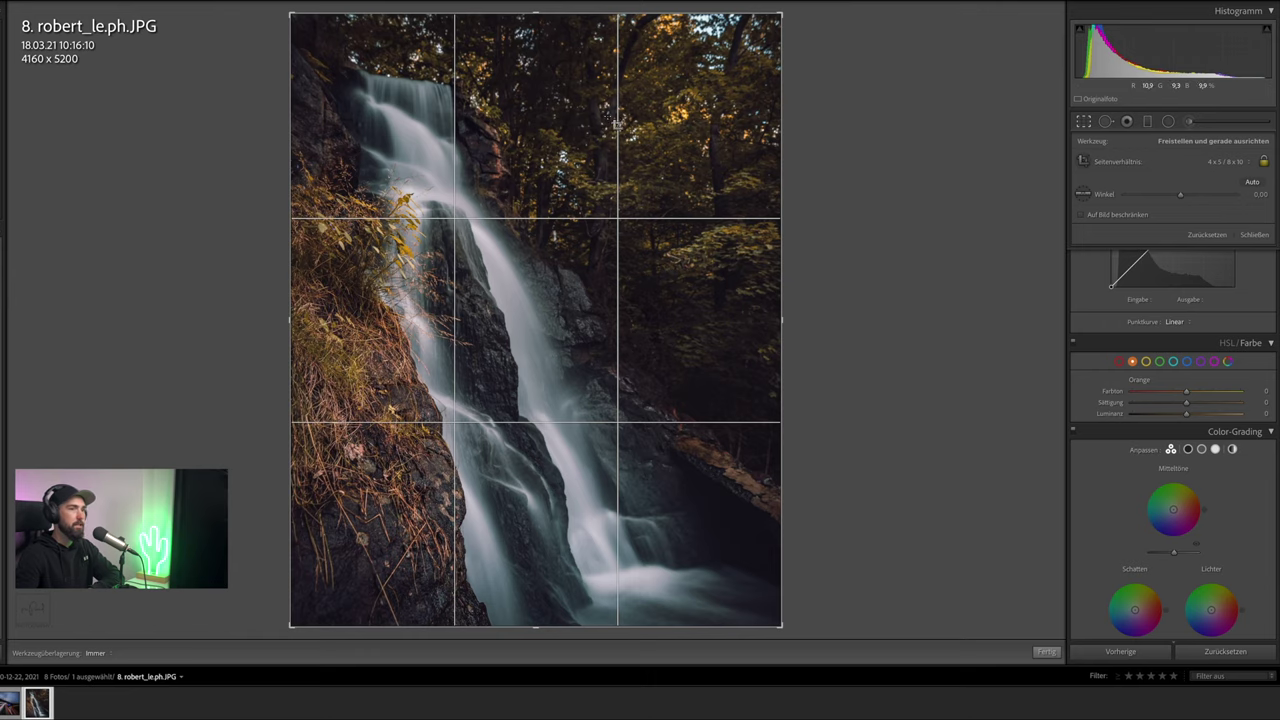
{"action": "left_click", "coordinate": [1084, 122]}
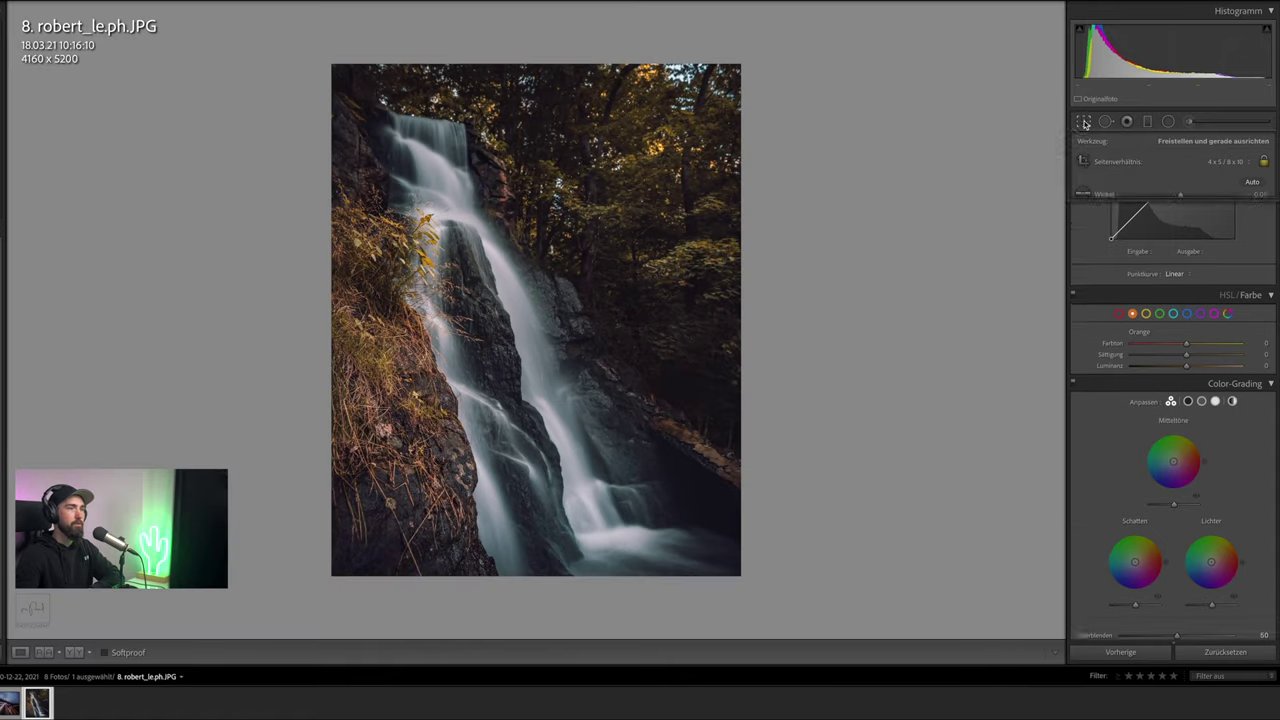
{"action": "left_click", "coordinate": [1084, 122]}
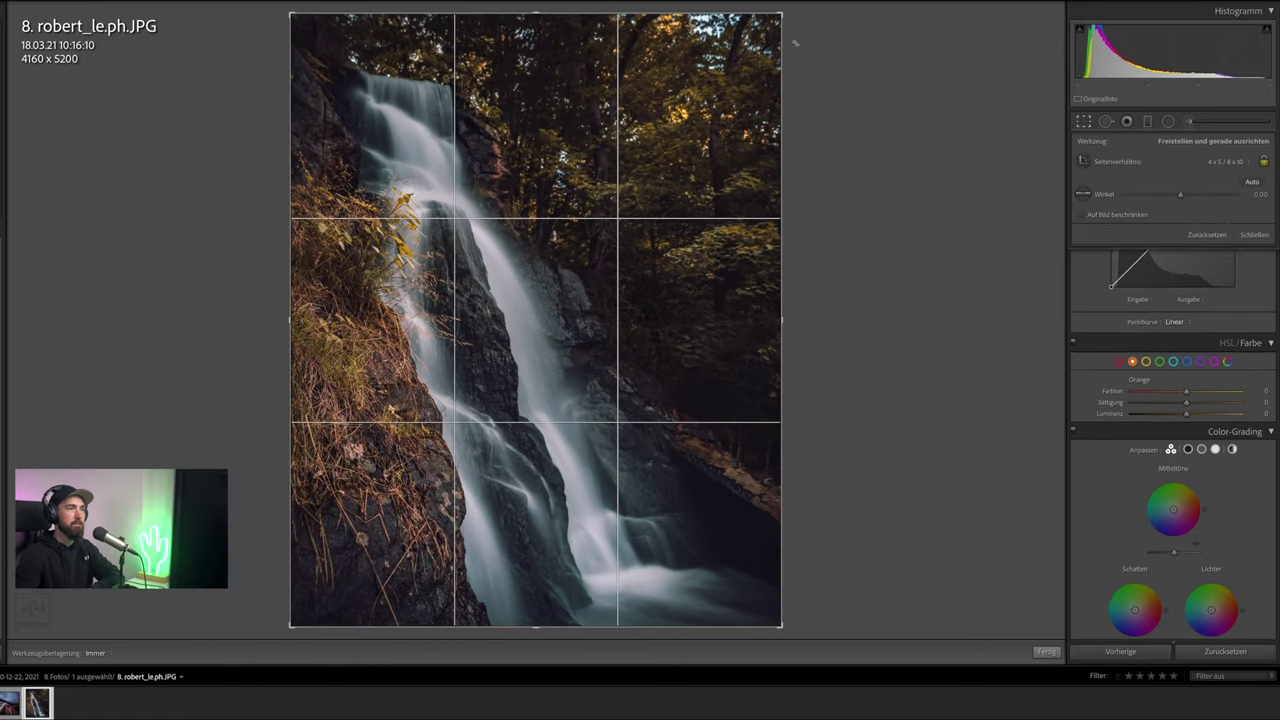
{"action": "left_click_drag", "start_coordinate": [780, 14], "coordinate": [788, 59]}
{"action": "key", "text": "ctrl+alt+r"}
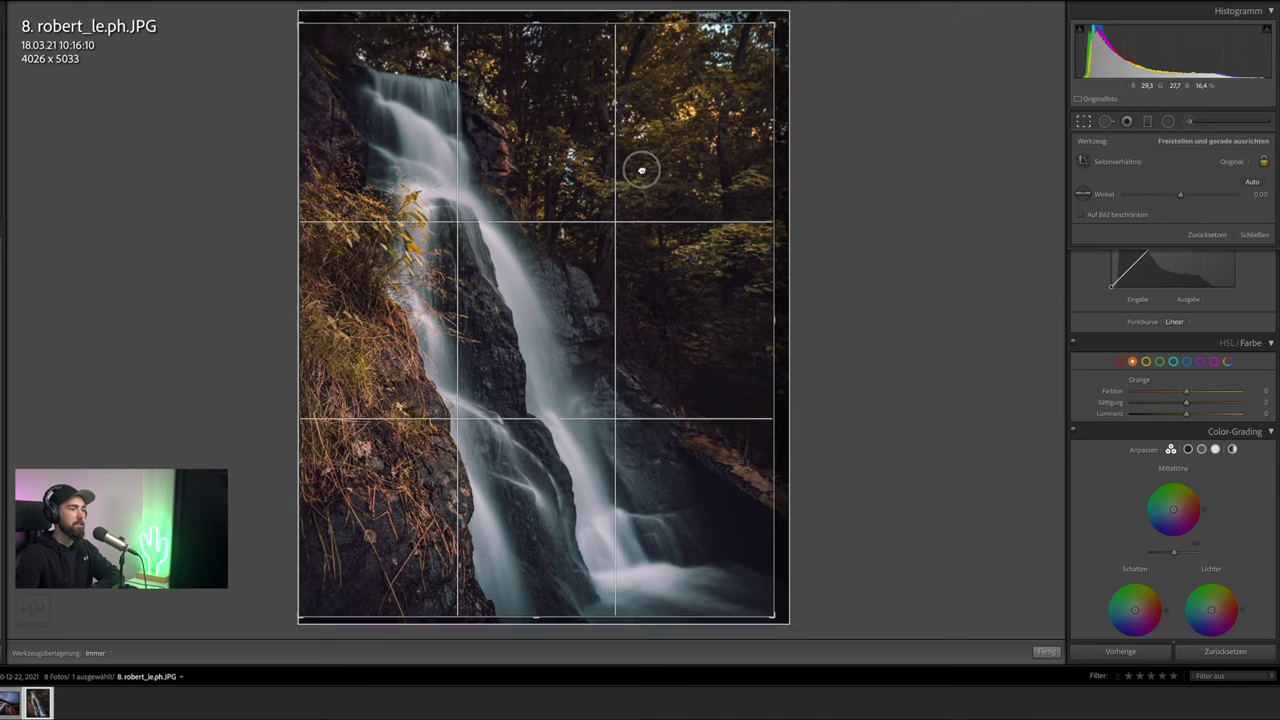
{"action": "left_click_drag", "start_coordinate": [643, 169], "coordinate": [646, 187]}
{"action": "mouse_move", "coordinate": [772, 614]}
{"action": "left_mouse_down"}
{"action": "mouse_move", "coordinate": [745, 589]}
{"action": "mouse_move", "coordinate": [791, 626]}
{"action": "left_mouse_up"}
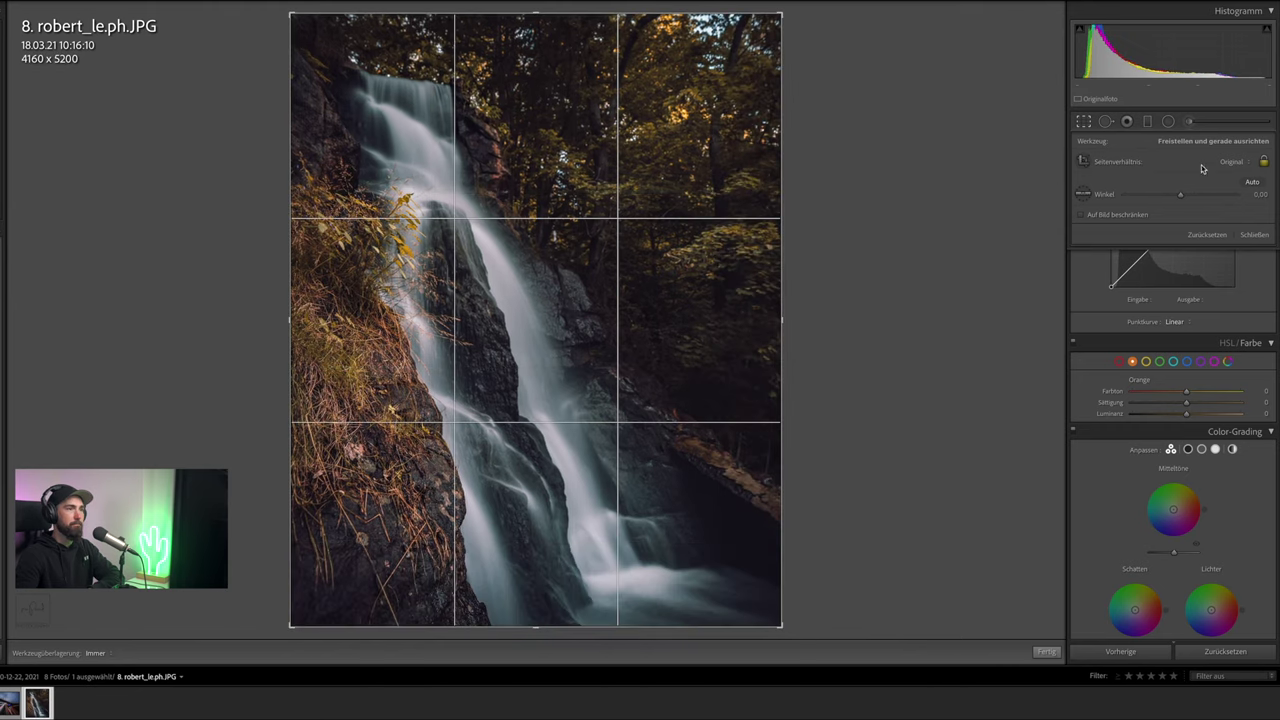
{"action": "left_click", "coordinate": [1085, 124]}
Set the waterfall's Exposure to +0.76, Contrast to +12 and Blacks to -11
{"action": "scroll", "coordinate": [1188, 271], "scroll_direction": "up", "scroll_amount": 5}
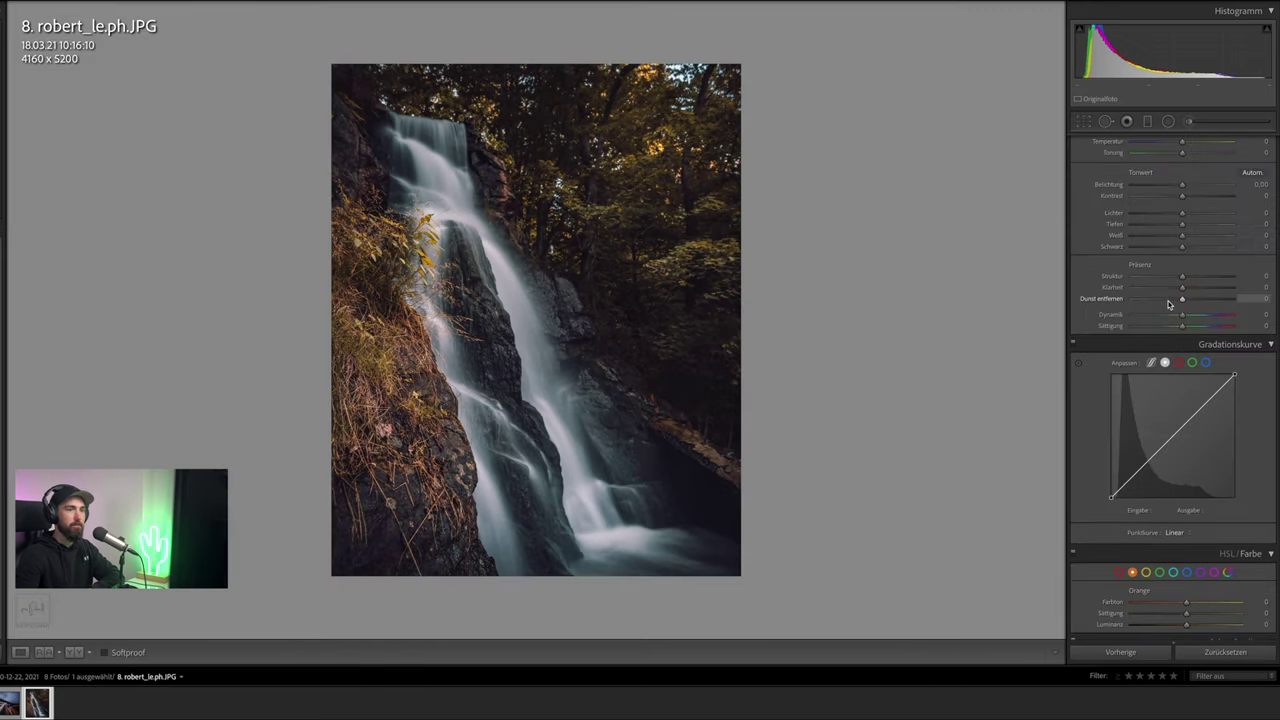
{"action": "left_click_drag", "start_coordinate": [1183, 260], "coordinate": [1190, 263]}
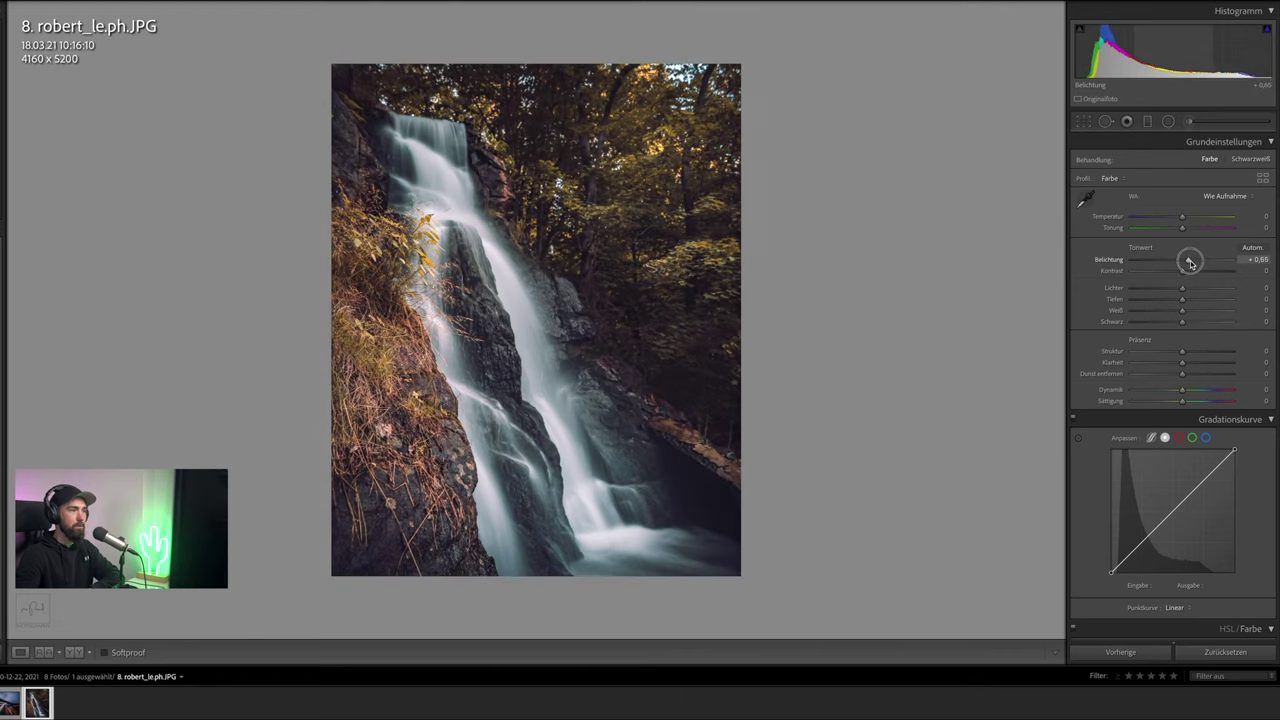
{"action": "scroll", "coordinate": [1194, 300], "scroll_direction": "down", "scroll_amount": 5}
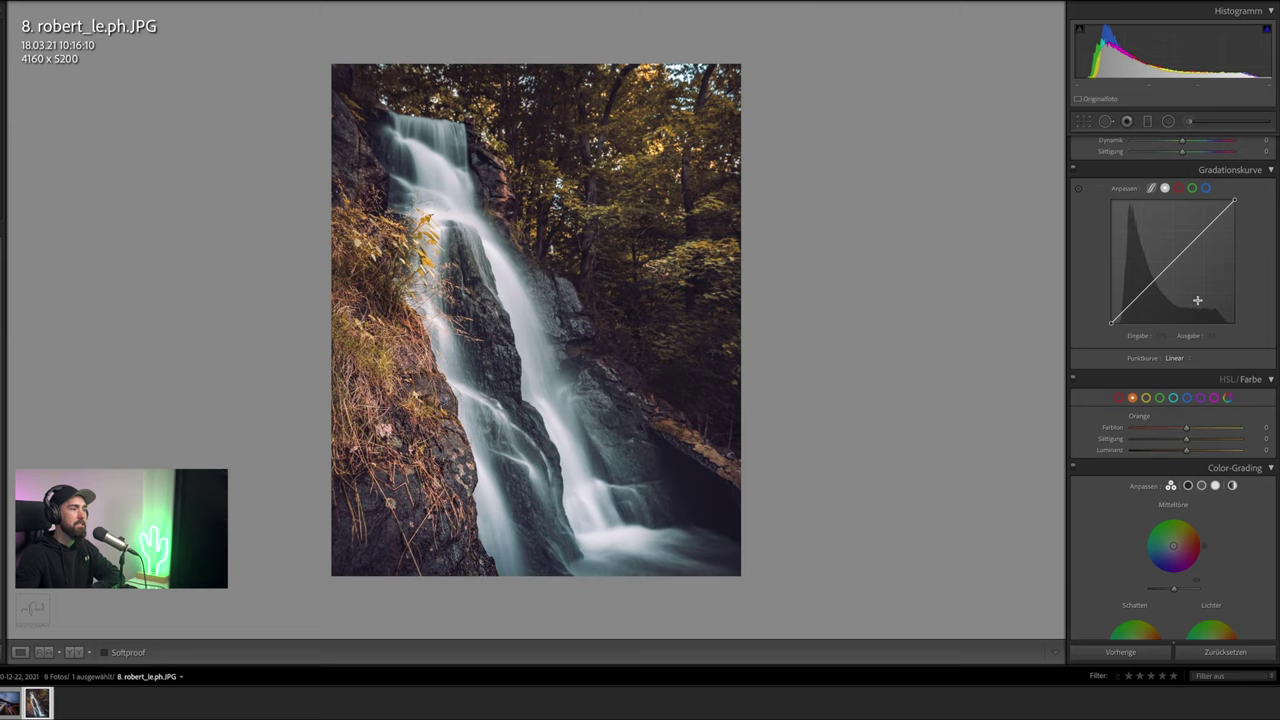
{"action": "scroll", "coordinate": [1196, 299], "scroll_direction": "up", "scroll_amount": 2}
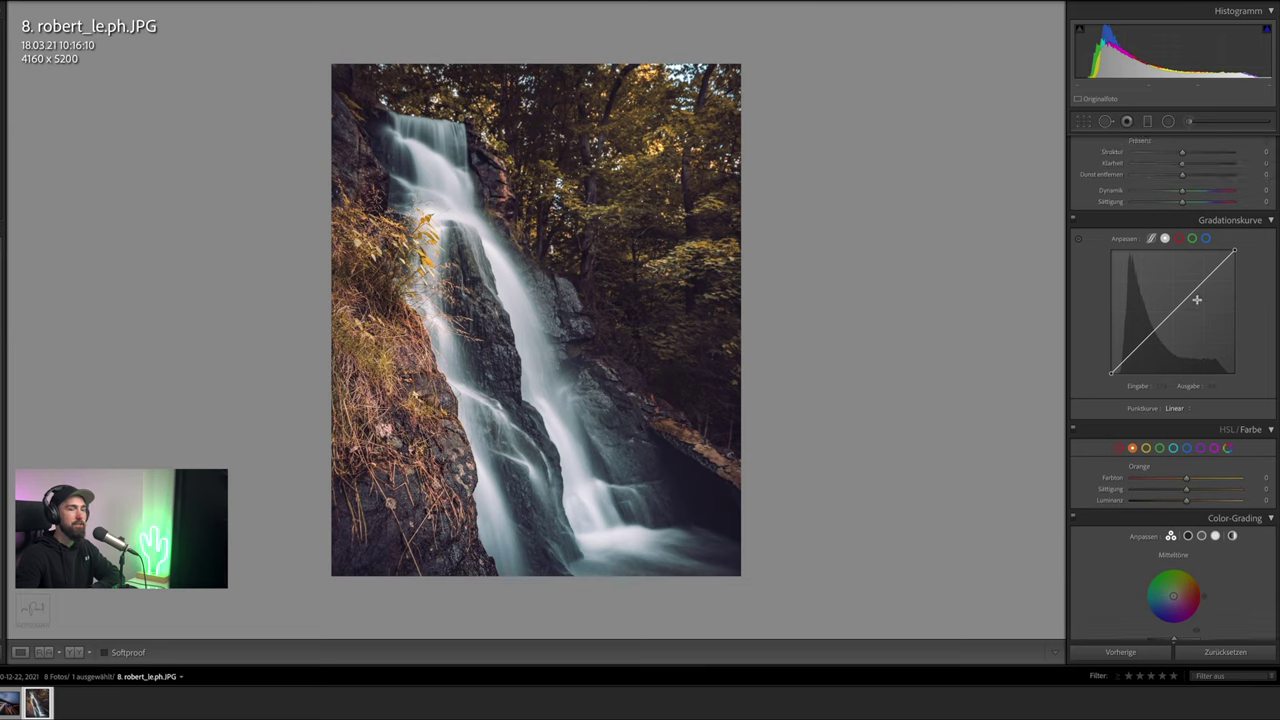
{"action": "scroll", "coordinate": [1198, 302], "scroll_direction": "up", "scroll_amount": 3}
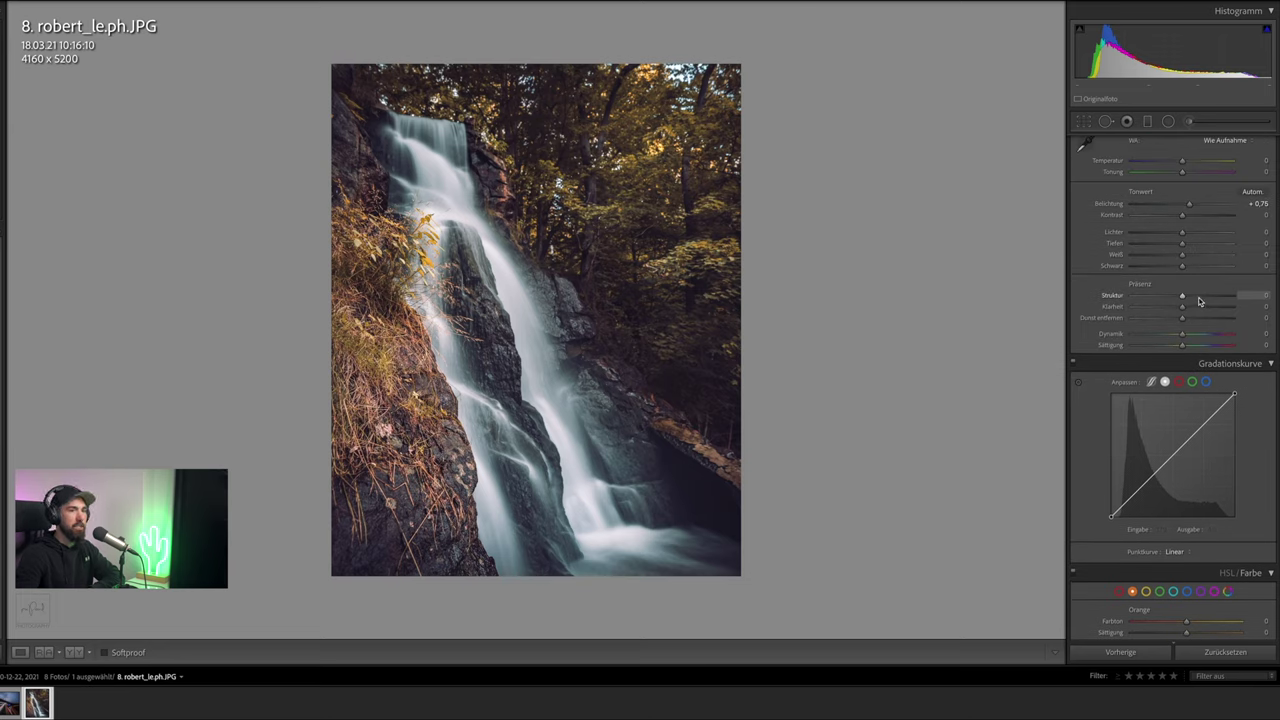
{"action": "left_click_drag", "start_coordinate": [1191, 215], "coordinate": [1189, 215]}
{"action": "left_click_drag", "start_coordinate": [1183, 268], "coordinate": [1176, 268]}
{"action": "scroll", "coordinate": [1177, 262], "scroll_direction": "down", "scroll_amount": 1}
{"action": "left_click_drag", "start_coordinate": [1190, 209], "coordinate": [1188, 211]}
{"action": "left_click", "coordinate": [1188, 210]}
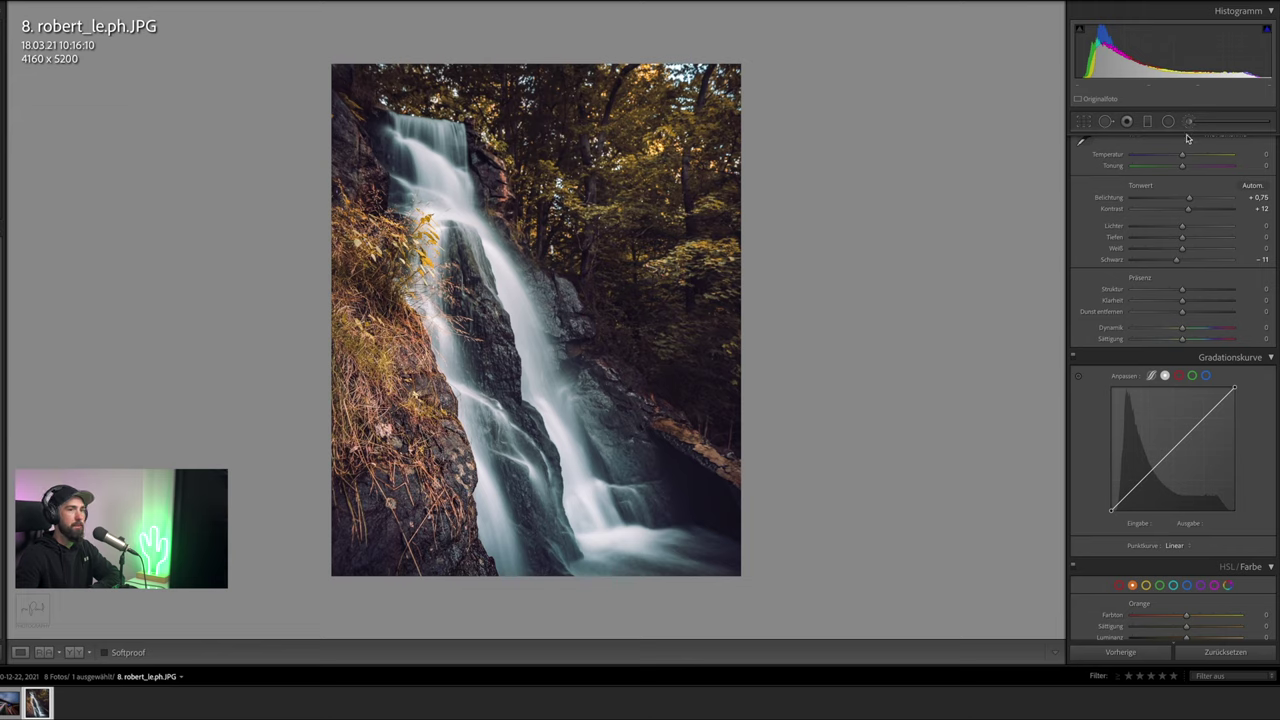
{"action": "scroll", "coordinate": [1182, 168], "scroll_direction": "up", "scroll_amount": 3}
Reset the white balance so Temperature and Tint both read 0
{"action": "left_click", "coordinate": [1219, 198]}
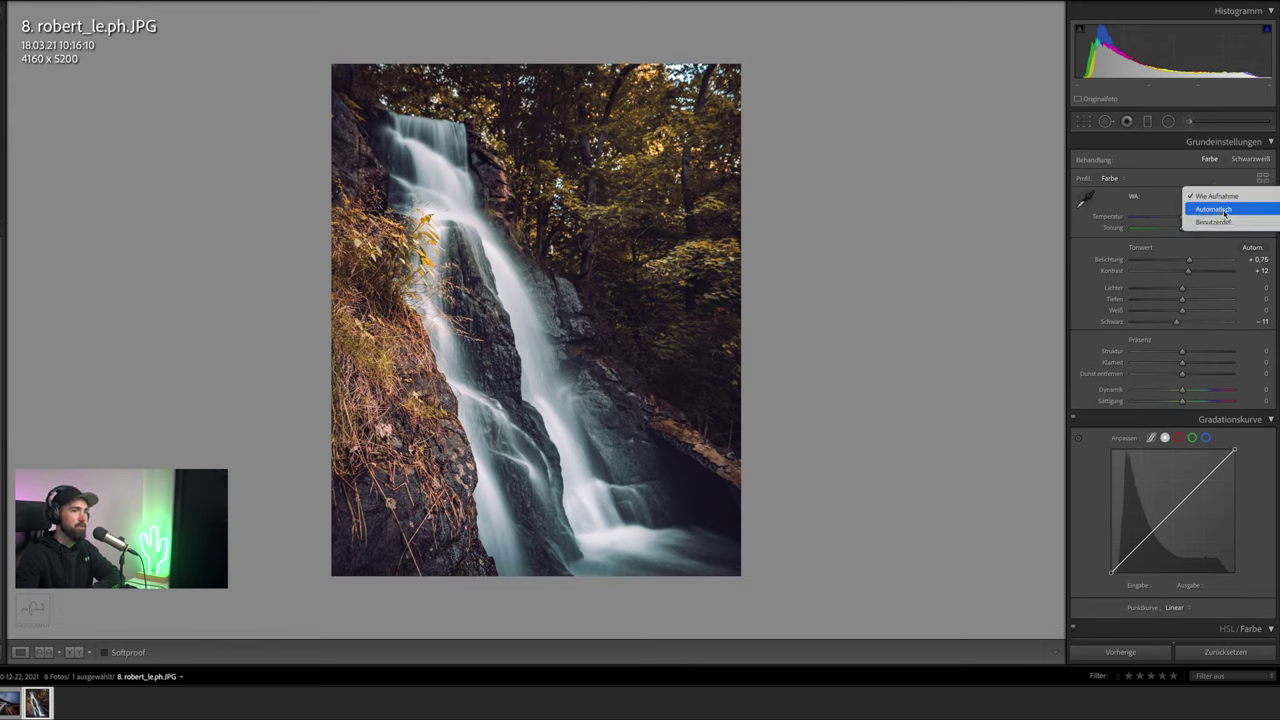
{"action": "left_click", "coordinate": [1232, 210]}
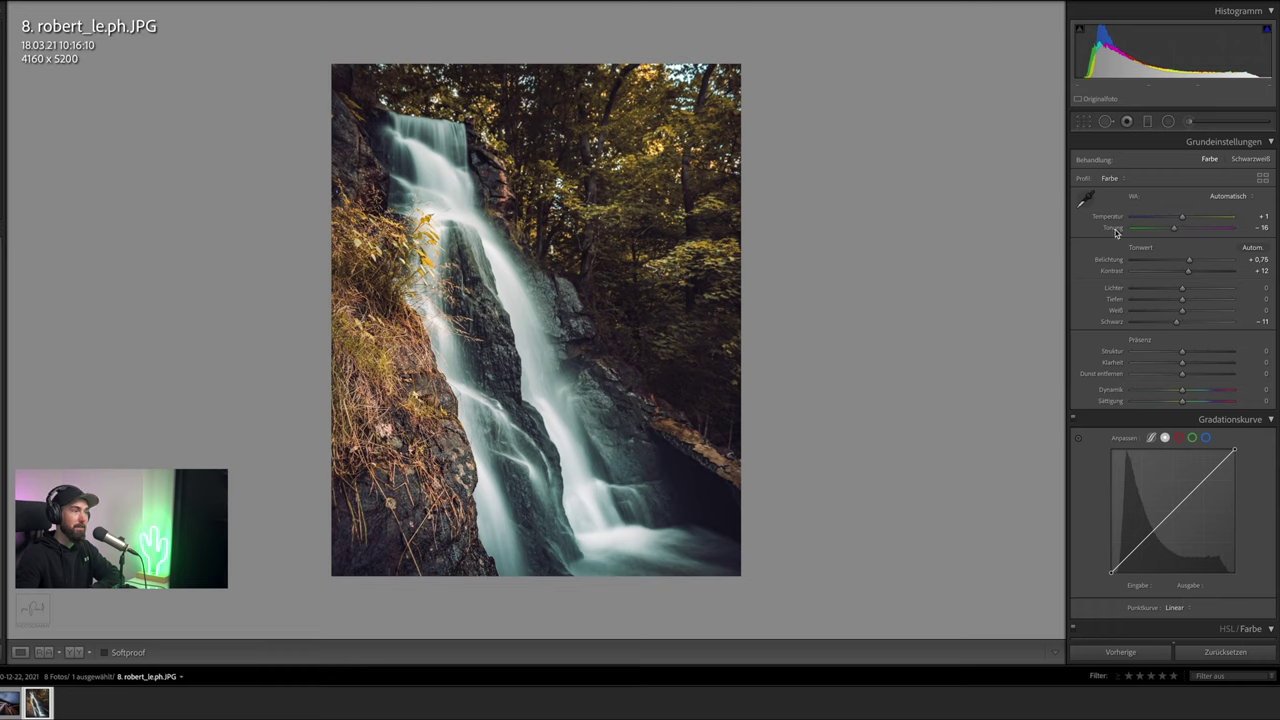
{"action": "double_click", "coordinate": [1116, 230]}
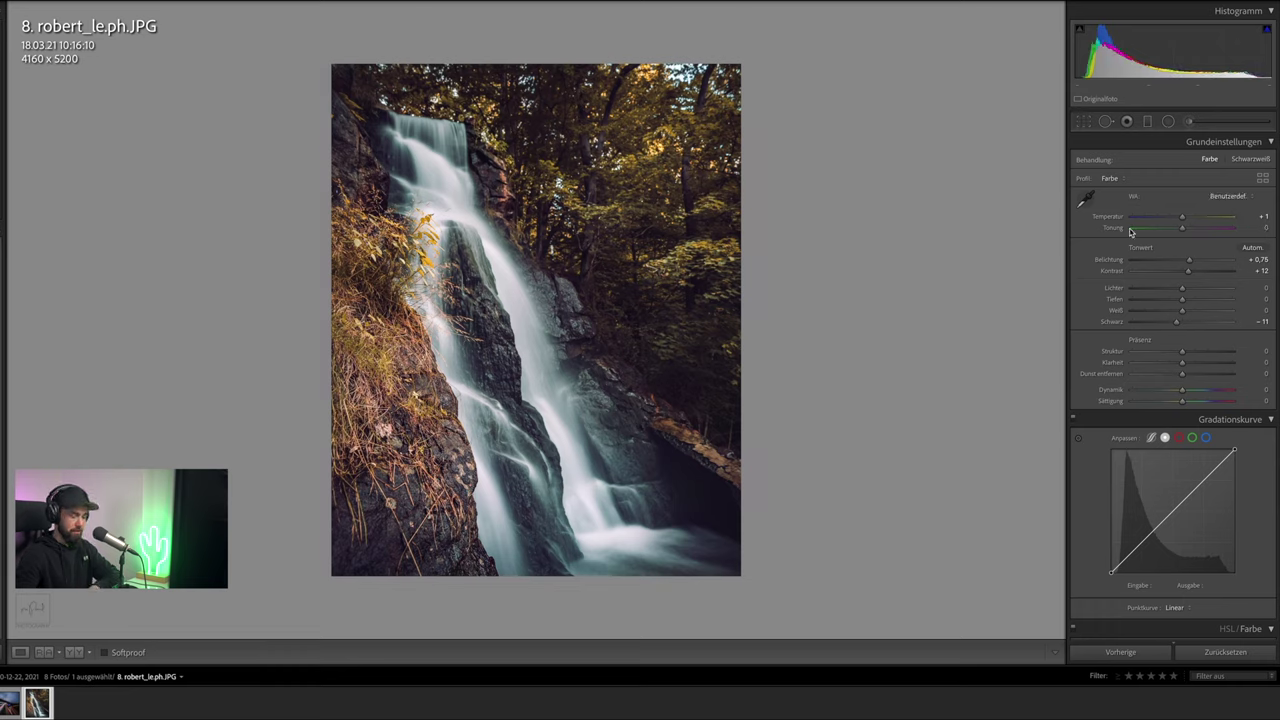
{"action": "left_click", "coordinate": [1228, 196]}
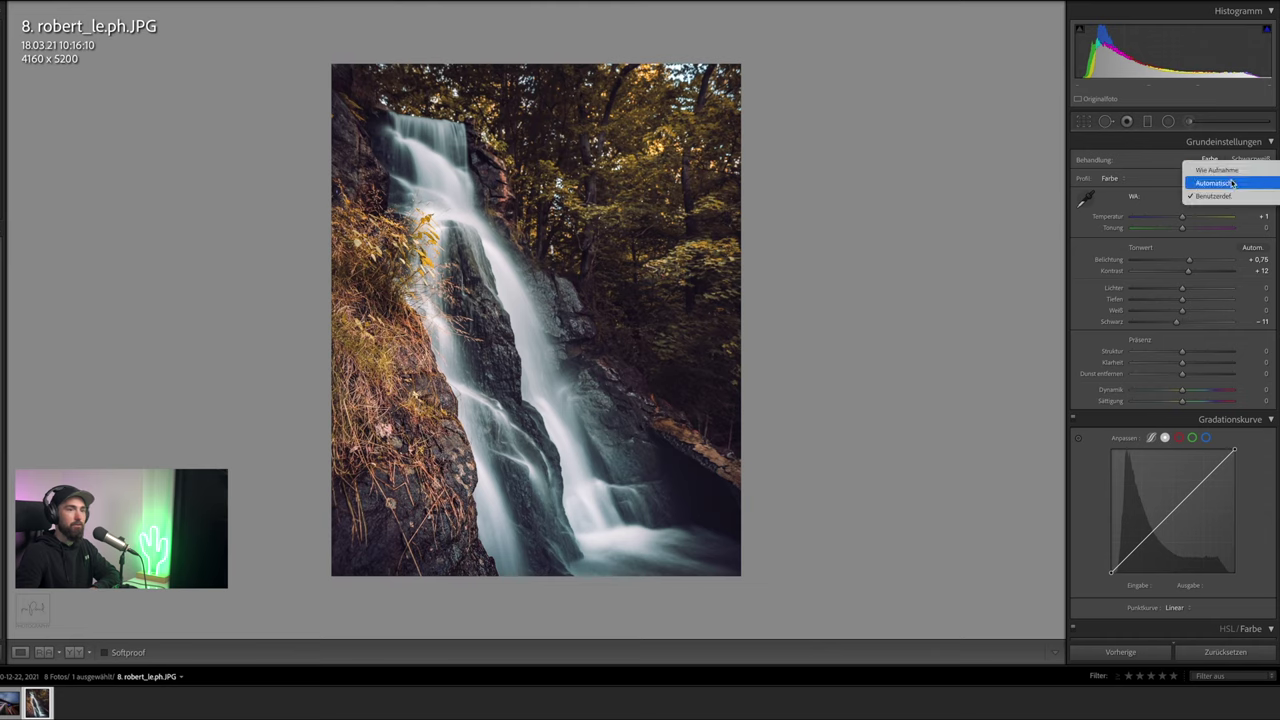
{"action": "key", "text": "Escape"}
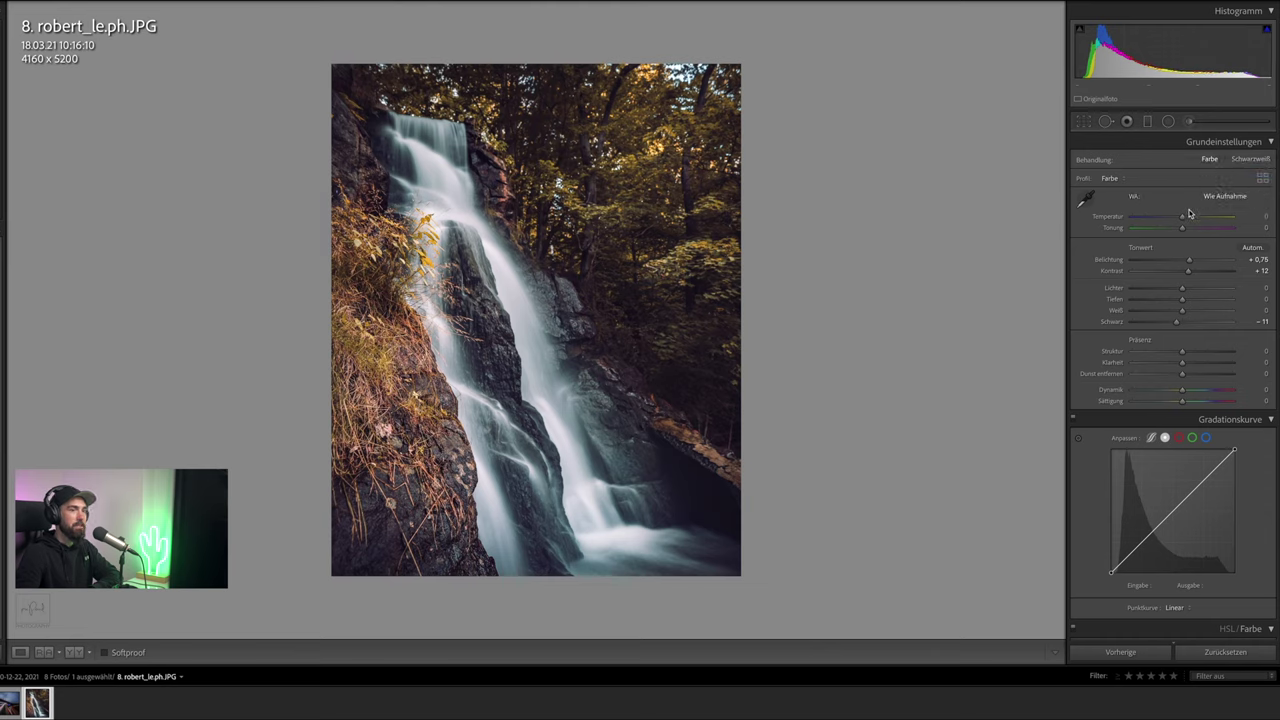
{"action": "left_click_drag", "start_coordinate": [1182, 216], "coordinate": [1183, 218]}
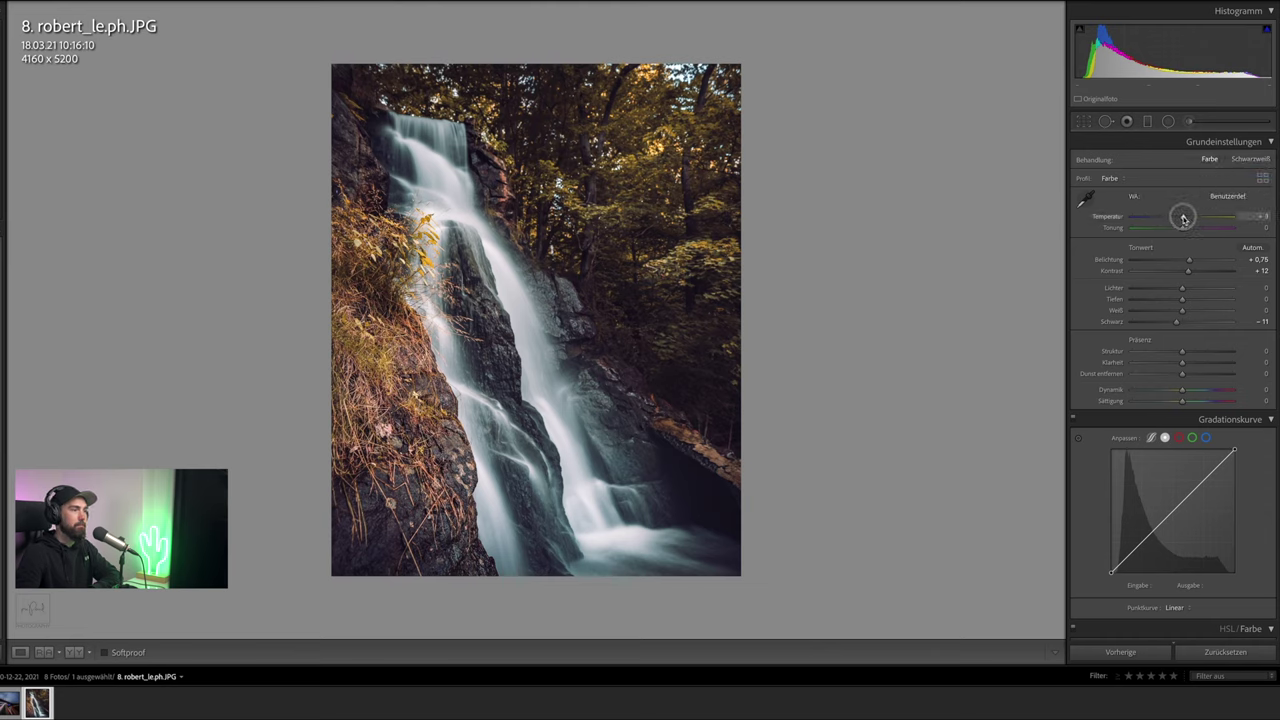
{"action": "left_click_drag", "start_coordinate": [1106, 217], "coordinate": [1110, 220]}
{"action": "double_click", "coordinate": [1110, 220]}
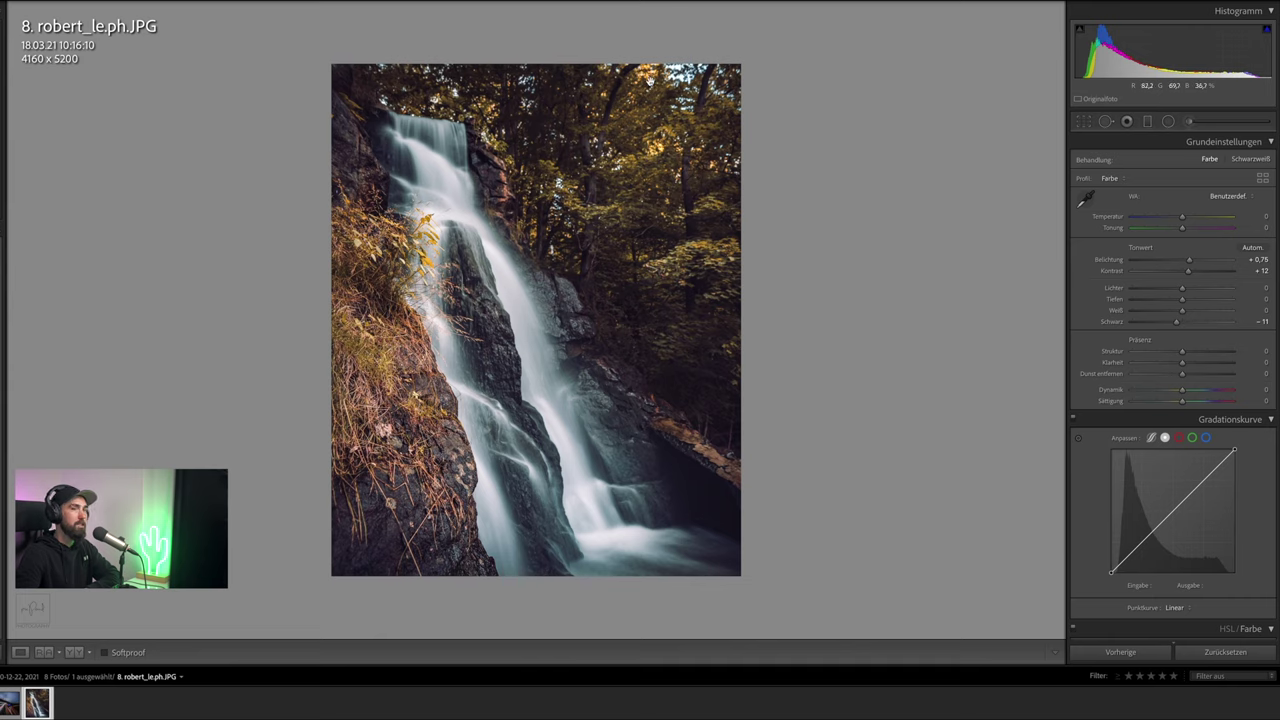
Brush a size-26 mask over the top-right trees and raise its Exposure to 0.45
{"action": "left_click", "coordinate": [1188, 122]}
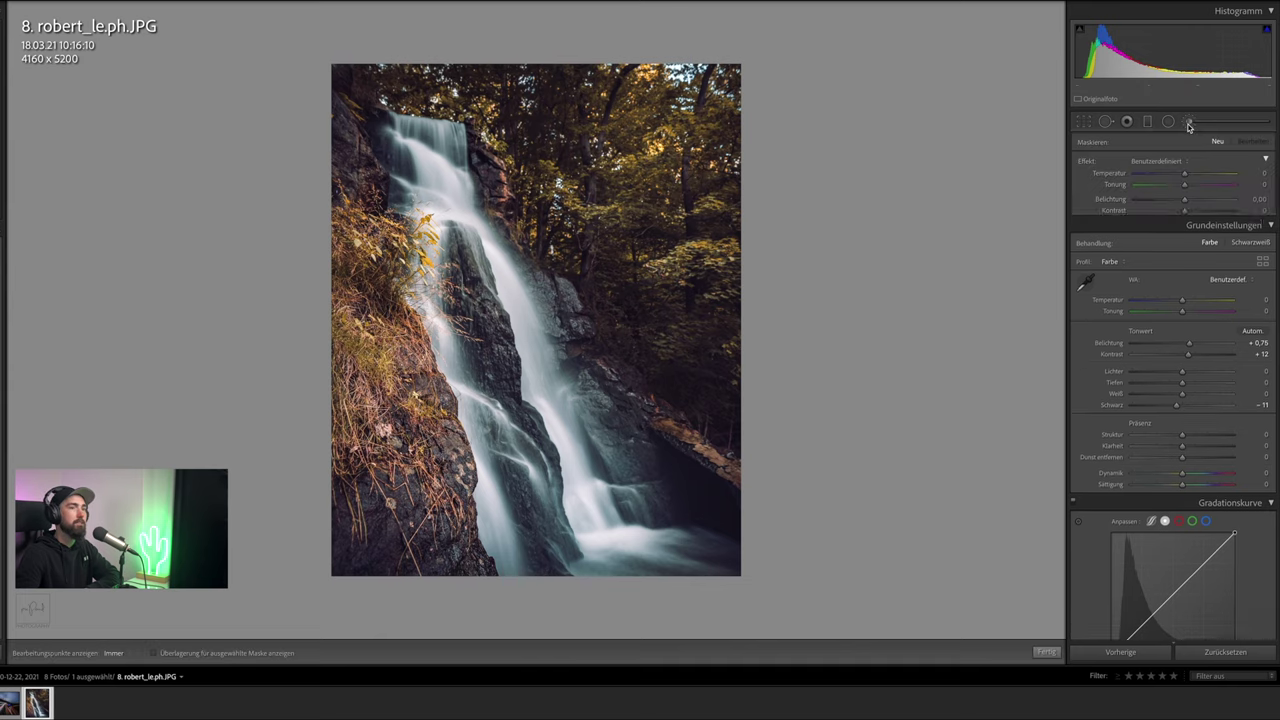
{"action": "key", "text": "h"}
{"action": "scroll", "coordinate": [665, 245], "scroll_direction": "up", "scroll_amount": 5}
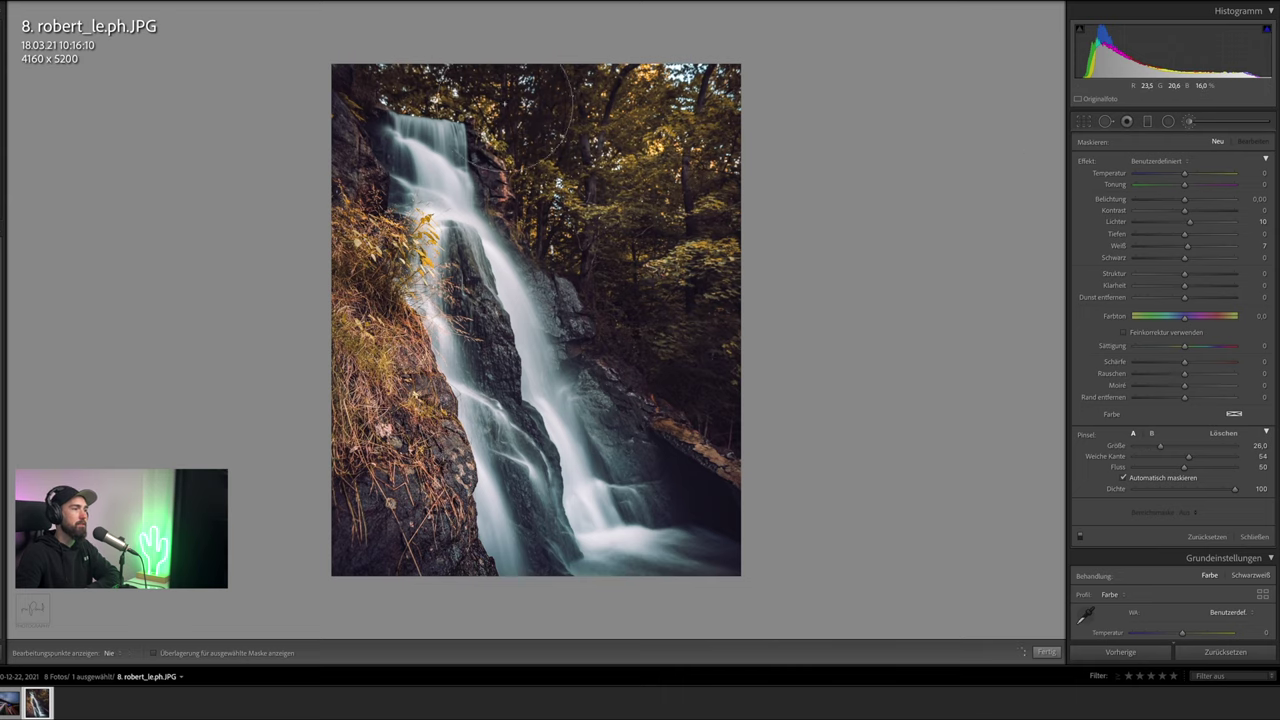
{"action": "left_click_drag", "start_coordinate": [650, 278], "coordinate": [700, 300]}
{"action": "left_click_drag", "start_coordinate": [1185, 201], "coordinate": [1189, 203]}
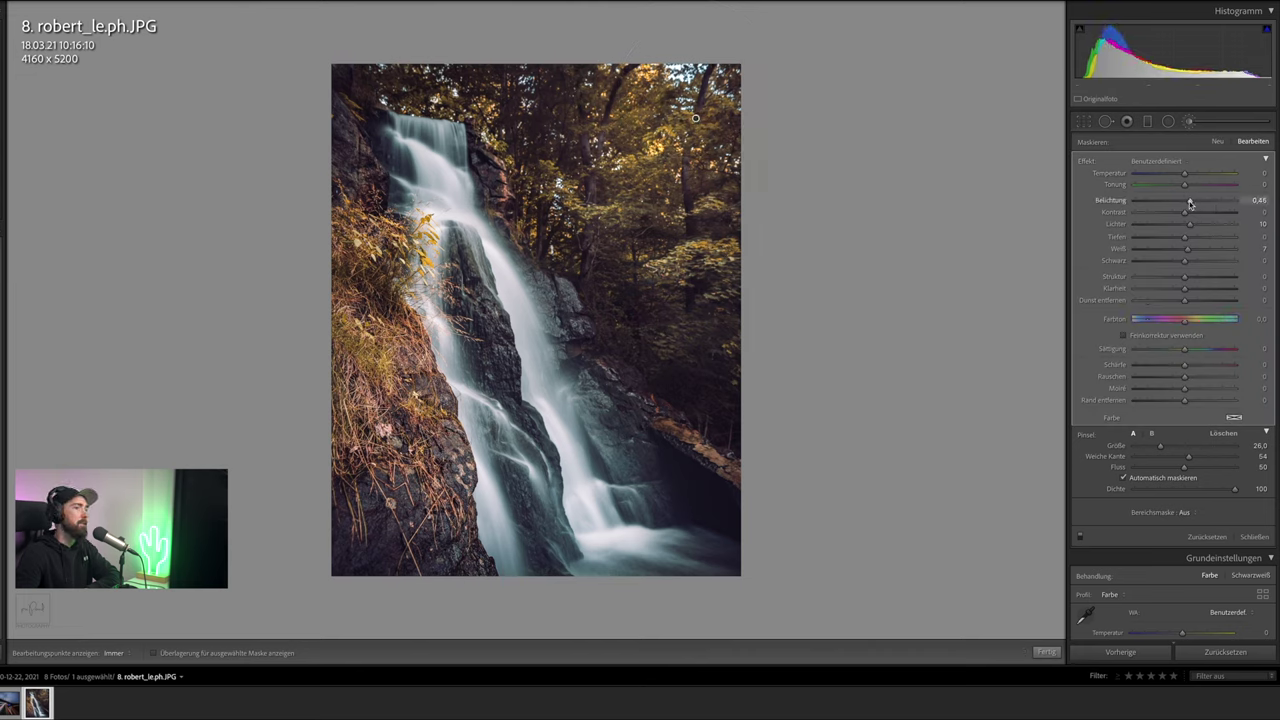
{"action": "left_click", "coordinate": [1189, 122]}
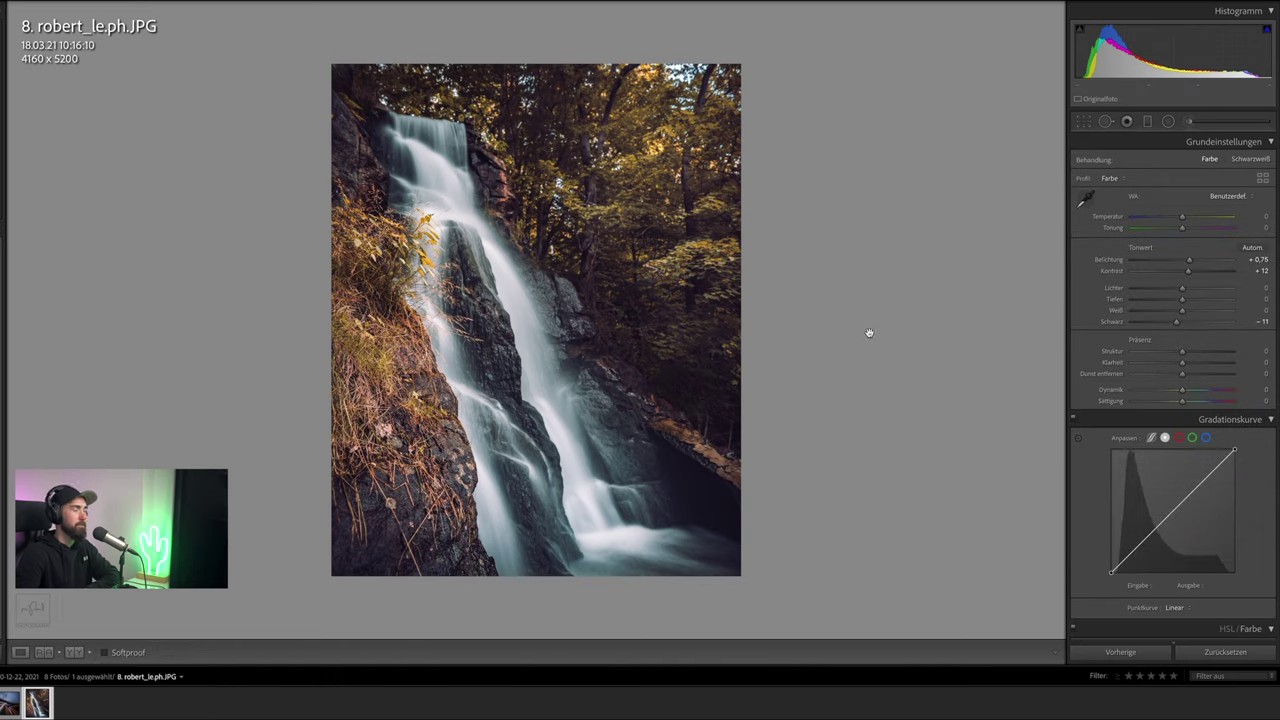
{"action": "scroll", "coordinate": [1161, 368], "scroll_direction": "down", "scroll_amount": 3}
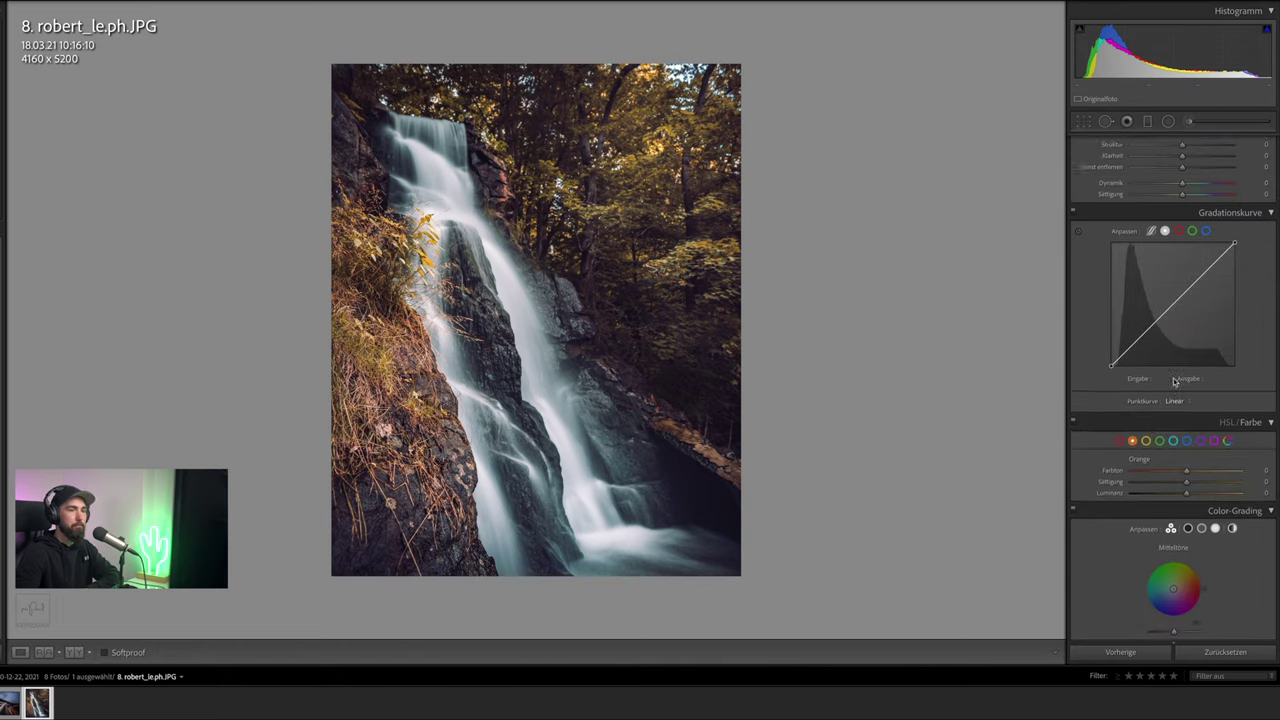
{"action": "scroll", "coordinate": [1163, 350], "scroll_direction": "down", "scroll_amount": 2}
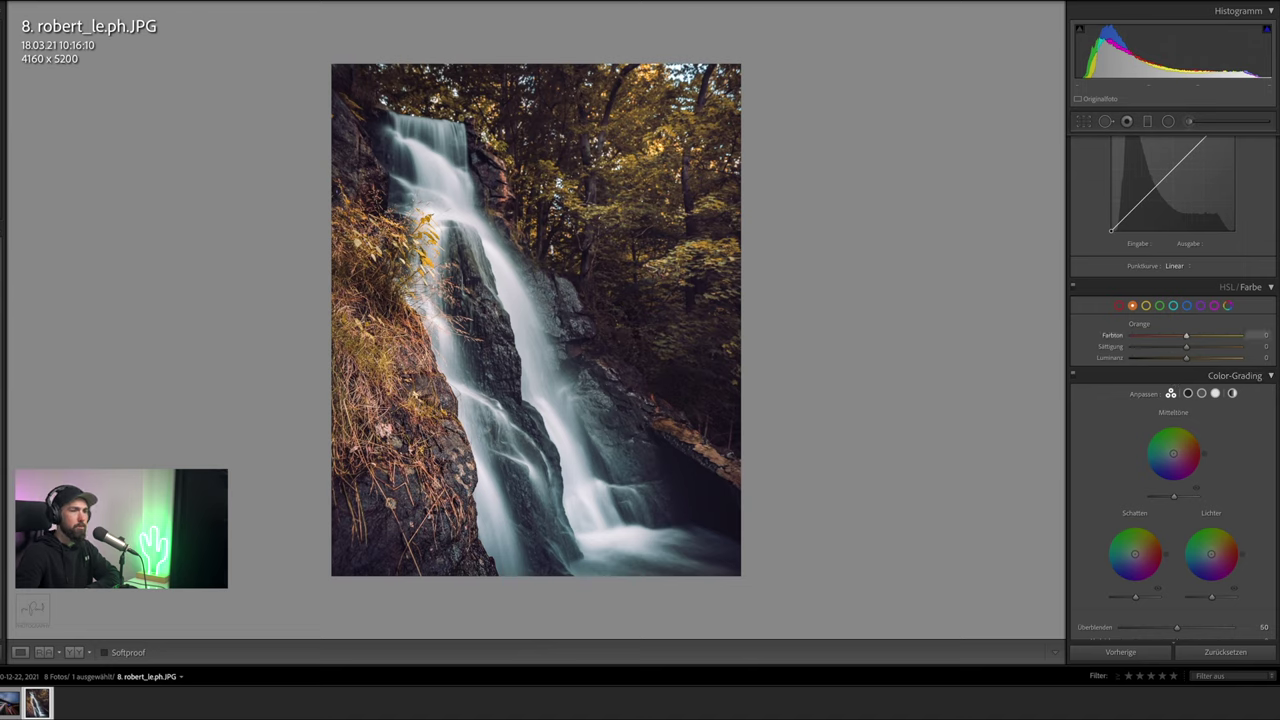
{"action": "left_click", "coordinate": [1146, 306]}
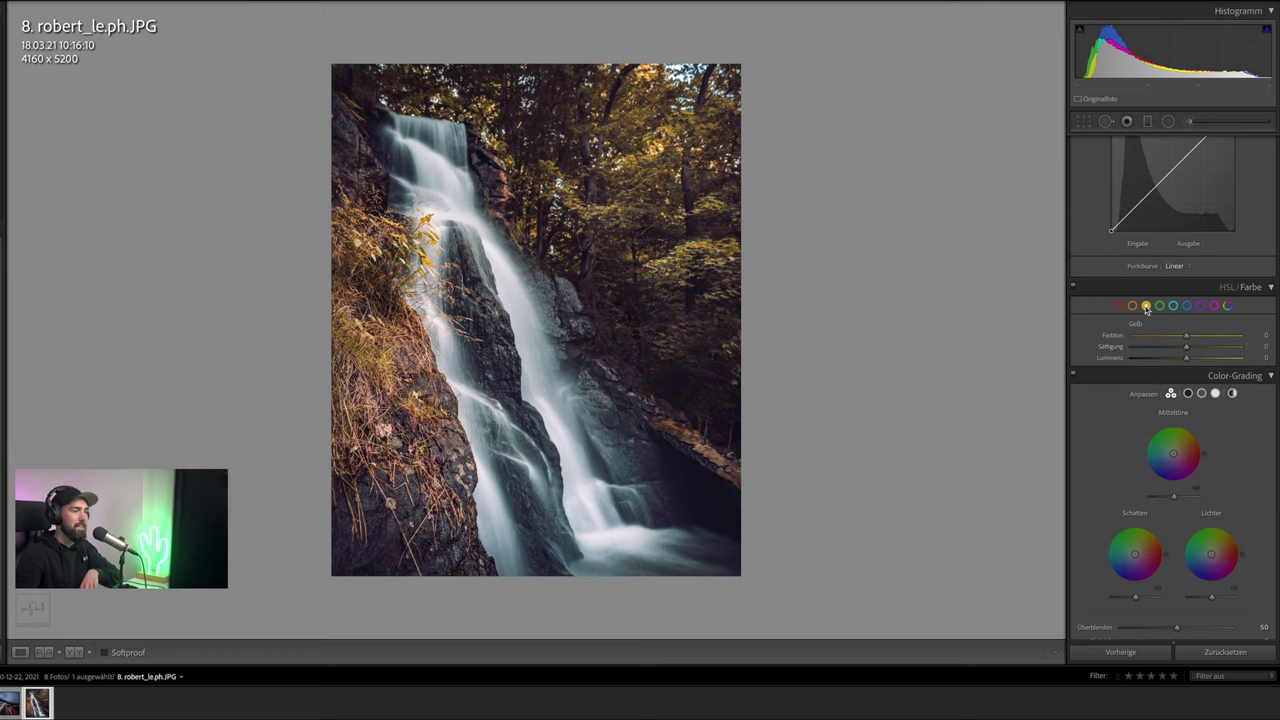
{"action": "scroll", "coordinate": [1158, 327], "scroll_direction": "up", "scroll_amount": 5}
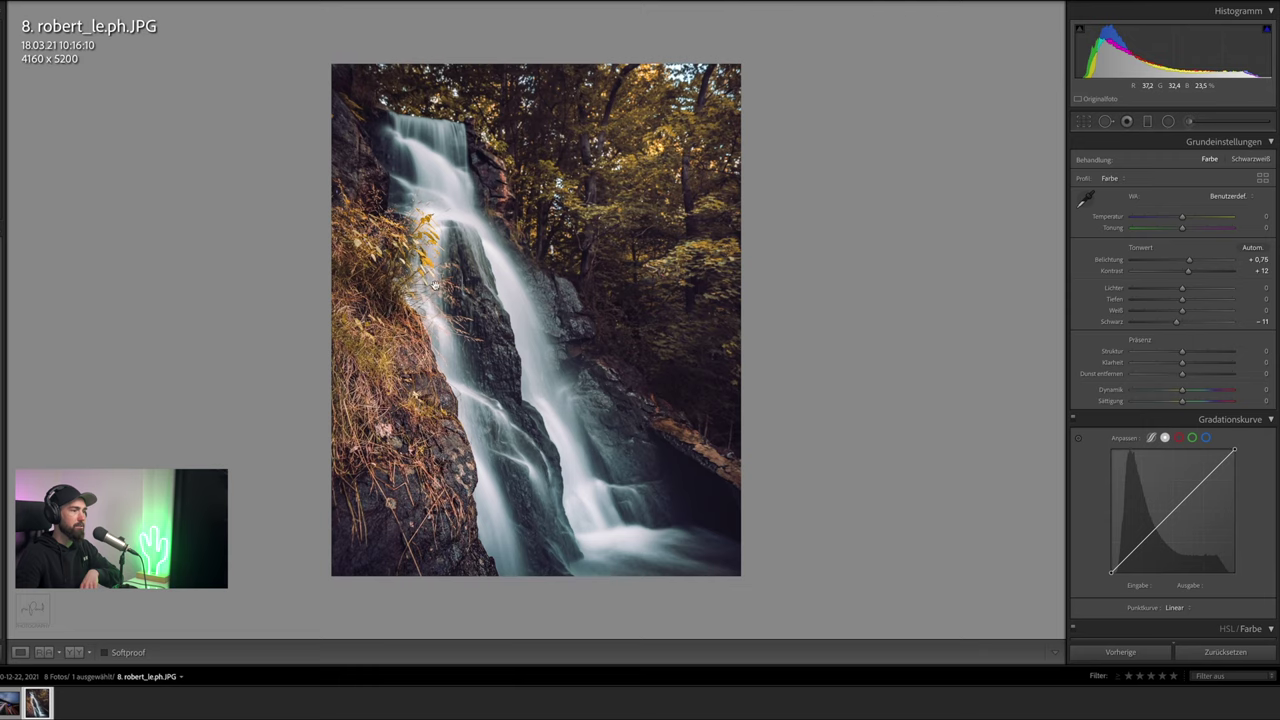
{"action": "scroll", "coordinate": [1151, 318], "scroll_direction": "down", "scroll_amount": 1}
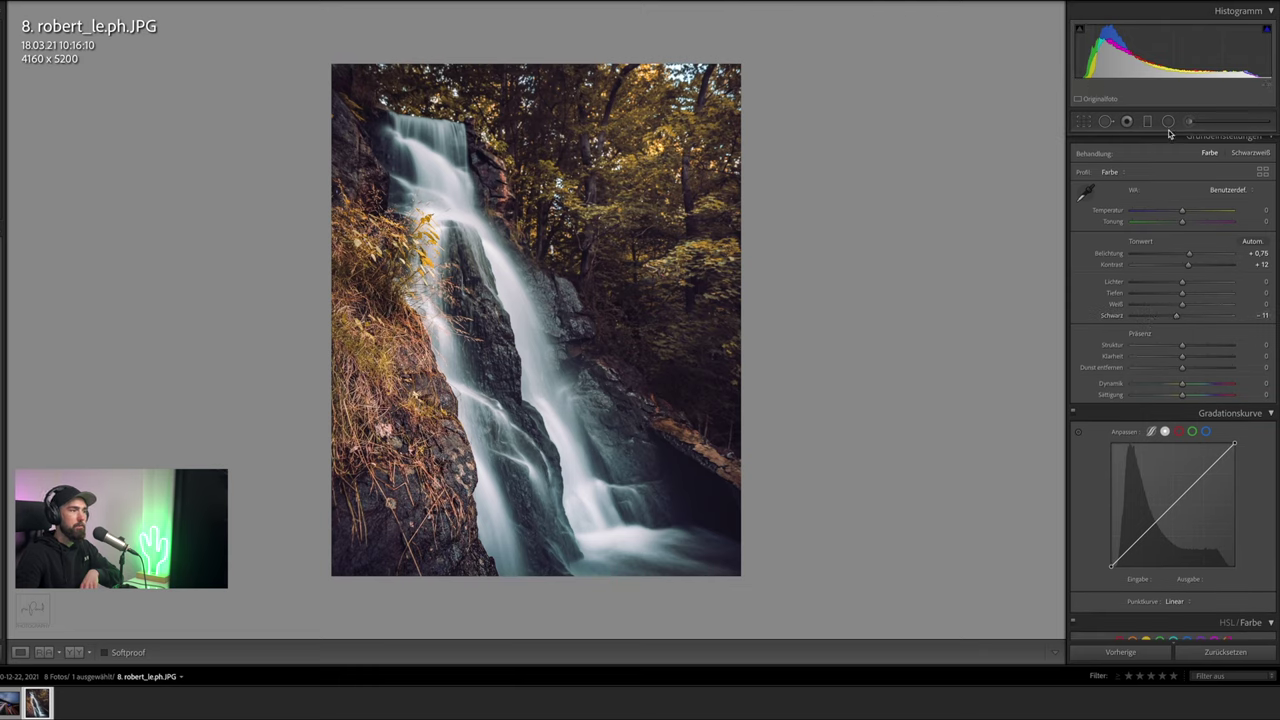
Draw a tilted, inverted ellipse around the waterfall with Saturation -27 outside it
{"action": "left_click_drag", "start_coordinate": [517, 330], "coordinate": [752, 635]}
{"action": "left_click_drag", "start_coordinate": [780, 557], "coordinate": [821, 444]}
{"action": "left_click_drag", "start_coordinate": [482, 441], "coordinate": [473, 400]}
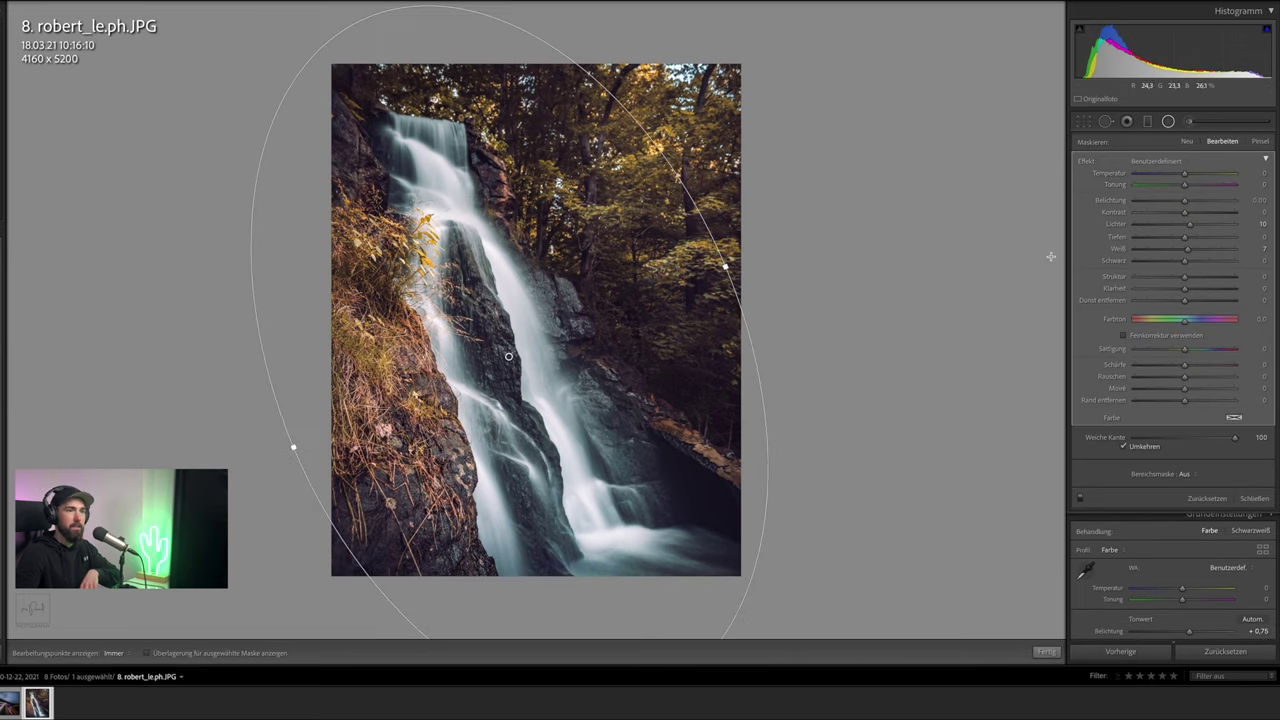
{"action": "double_click", "coordinate": [1082, 161]}
{"action": "mouse_move", "coordinate": [1171, 351]}
{"action": "left_mouse_down"}
{"action": "mouse_move", "coordinate": [1183, 352]}
{"action": "mouse_move", "coordinate": [1156, 351]}
{"action": "left_mouse_up"}
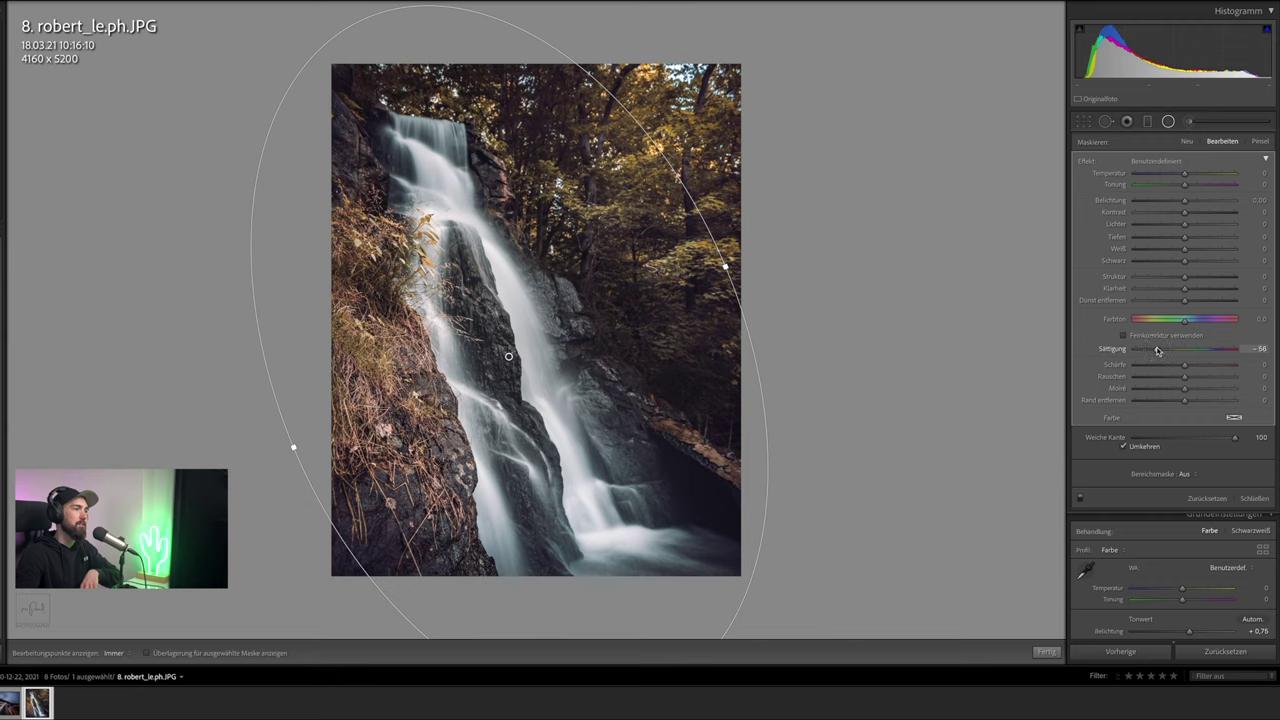
{"action": "left_click_drag", "start_coordinate": [1157, 351], "coordinate": [1170, 351]}
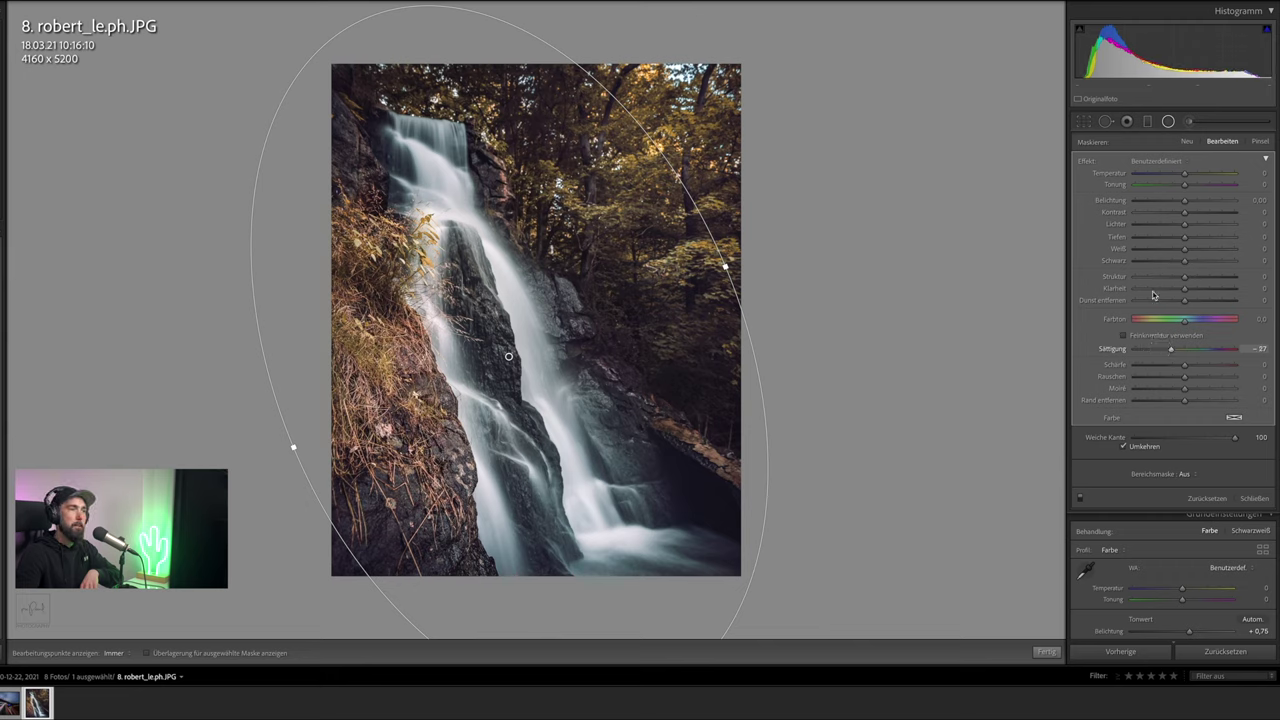
{"action": "left_click", "coordinate": [1167, 122]}
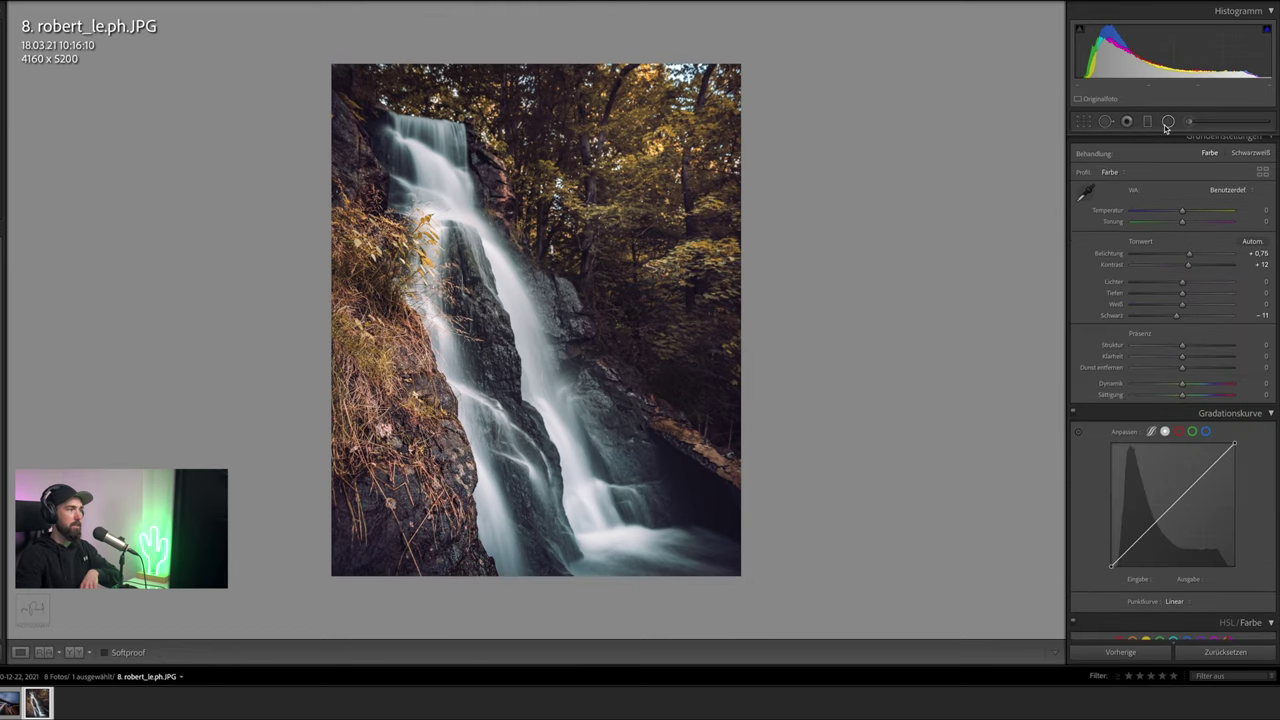
{"action": "key", "text": "y"}
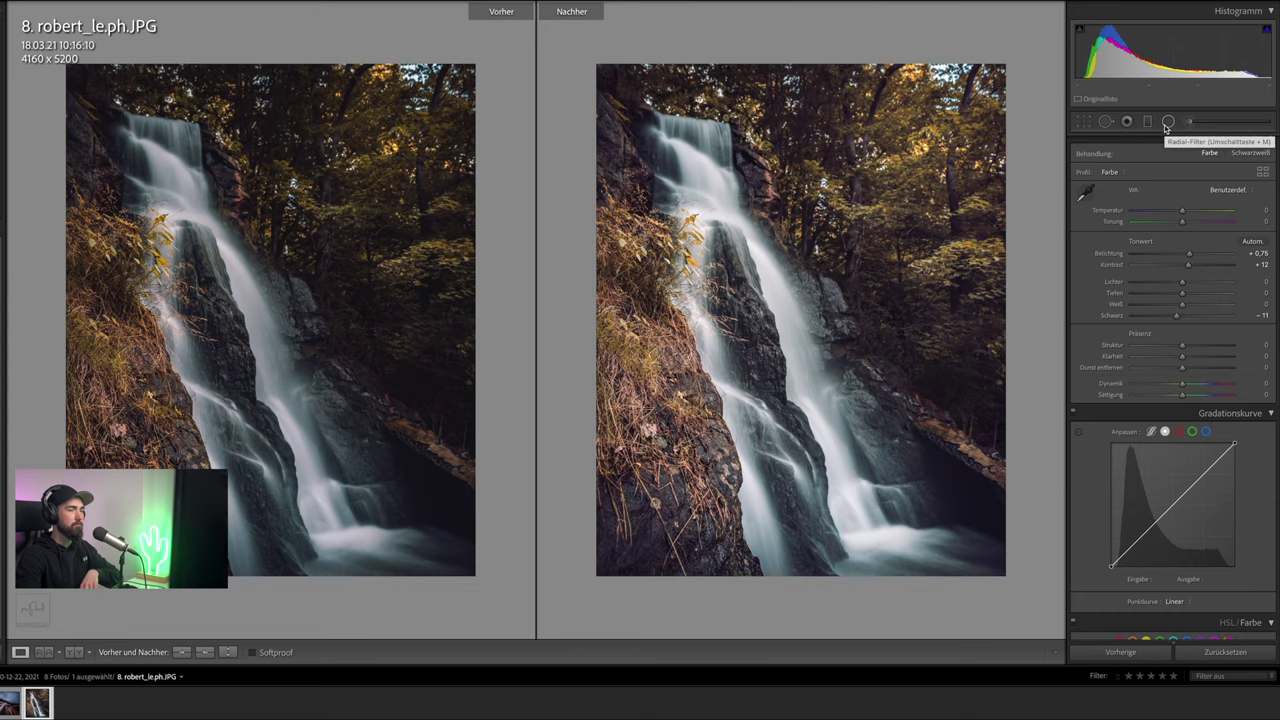
{"action": "key", "text": "y"}
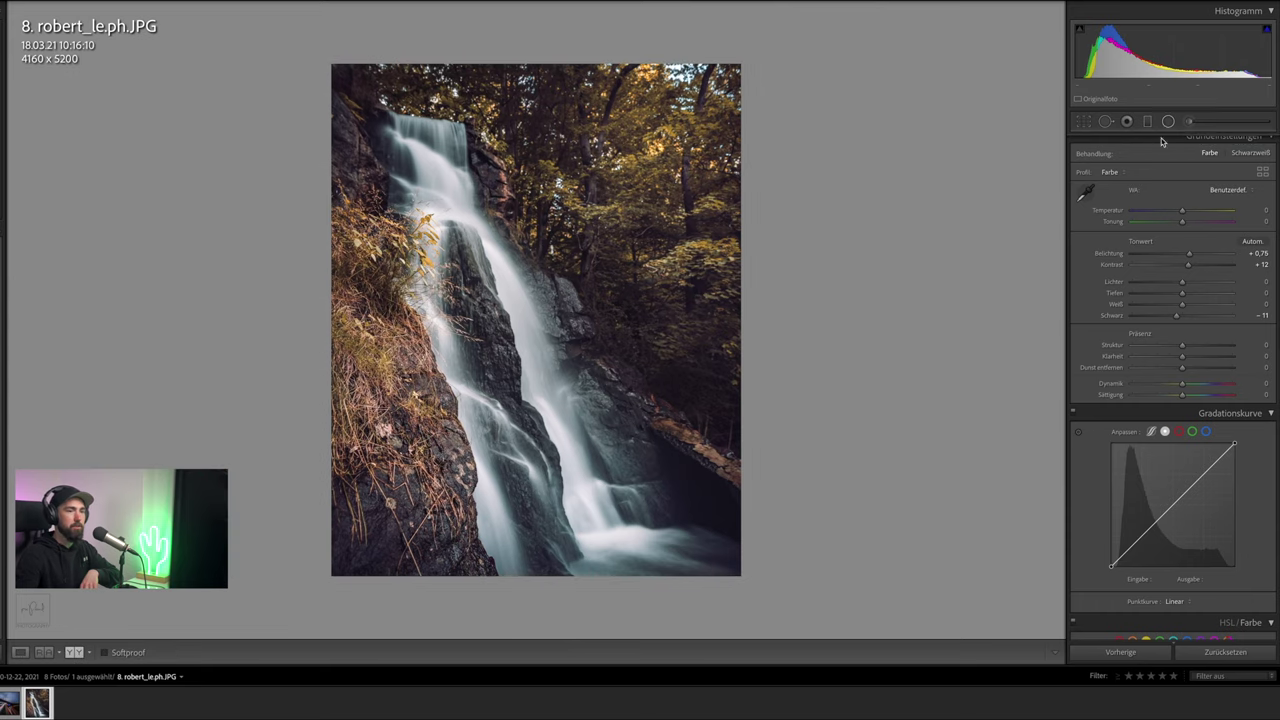
{"action": "scroll", "coordinate": [1185, 383], "scroll_direction": "down", "scroll_amount": 1}
{"action": "scroll", "coordinate": [1185, 383], "scroll_direction": "down", "scroll_amount": 5}
{"action": "scroll", "coordinate": [1189, 383], "scroll_direction": "down", "scroll_amount": 3}
{"action": "scroll", "coordinate": [1189, 384], "scroll_direction": "down", "scroll_amount": 3}
{"action": "scroll", "coordinate": [1189, 384], "scroll_direction": "down", "scroll_amount": 3}
{"action": "scroll", "coordinate": [1190, 392], "scroll_direction": "down", "scroll_amount": 3}
{"action": "scroll", "coordinate": [1190, 392], "scroll_direction": "down", "scroll_amount": 2}
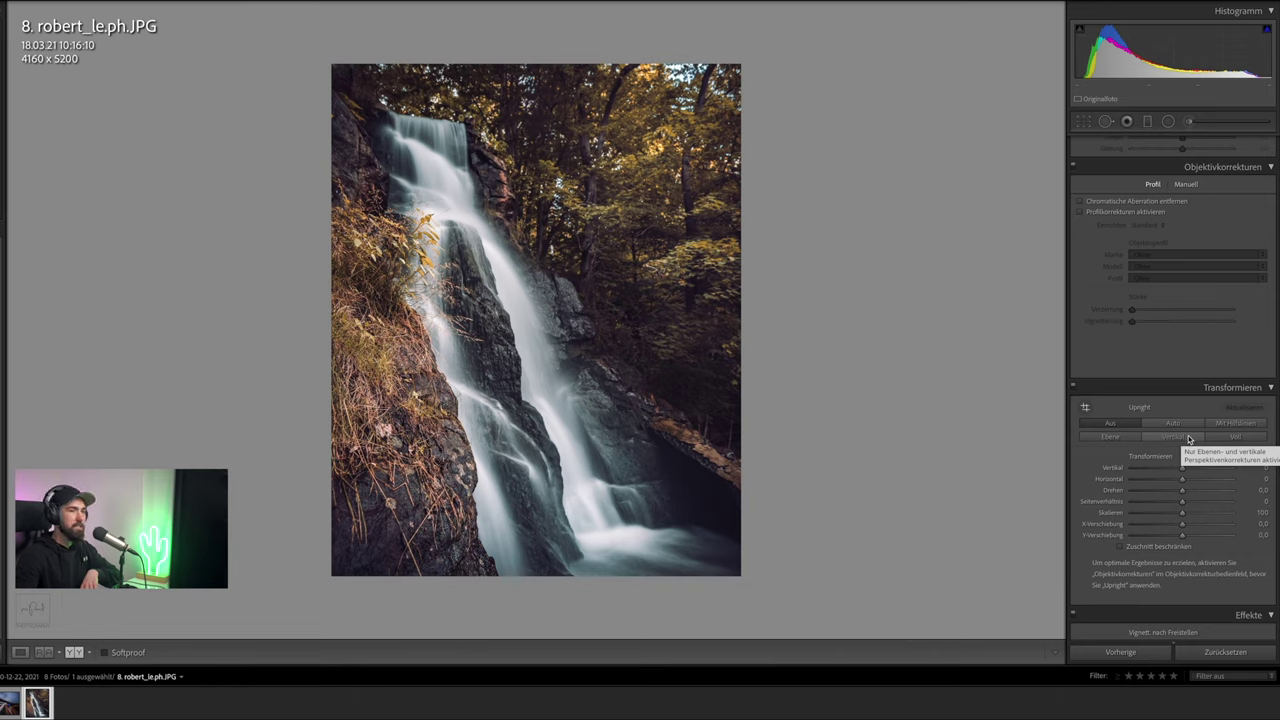
{"action": "scroll", "coordinate": [1188, 439], "scroll_direction": "up", "scroll_amount": 5}
{"action": "scroll", "coordinate": [1189, 438], "scroll_direction": "up", "scroll_amount": 5}
{"action": "scroll", "coordinate": [1189, 438], "scroll_direction": "up", "scroll_amount": 5}
{"action": "scroll", "coordinate": [1190, 438], "scroll_direction": "up", "scroll_amount": 5}
{"action": "scroll", "coordinate": [1191, 438], "scroll_direction": "up", "scroll_amount": 5}
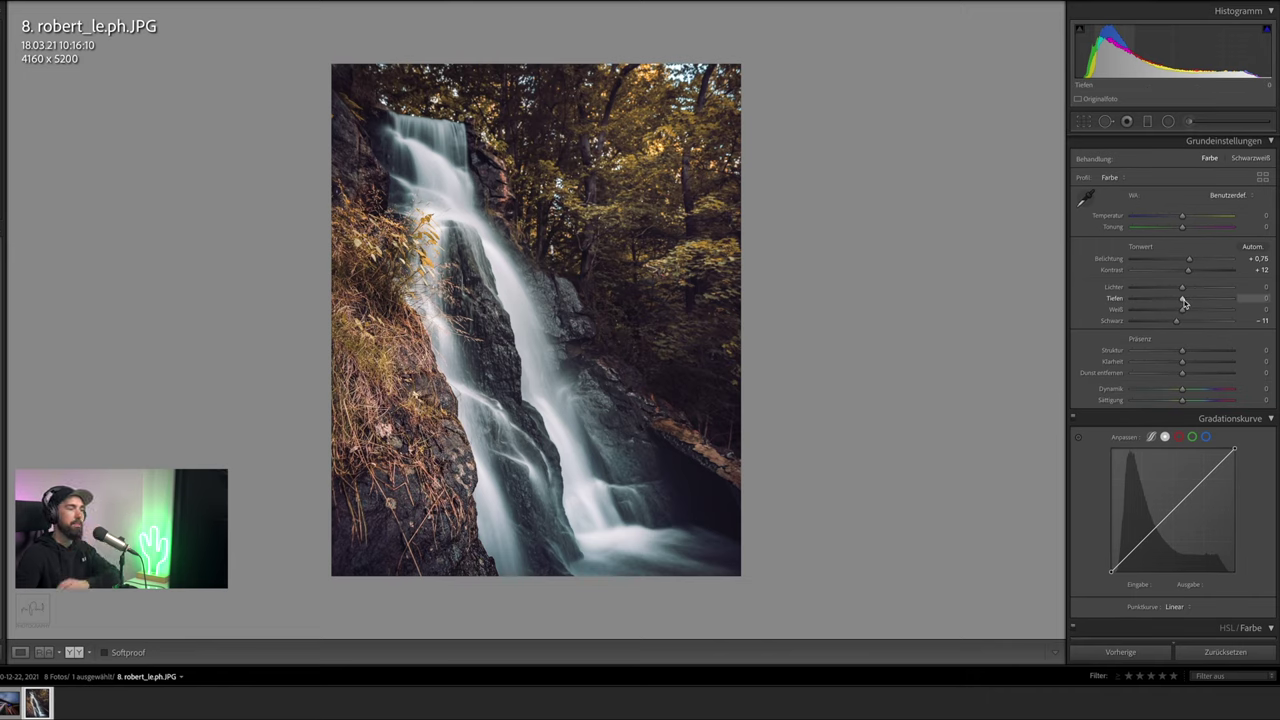
{"action": "scroll", "coordinate": [1184, 325], "scroll_direction": "down", "scroll_amount": 1}
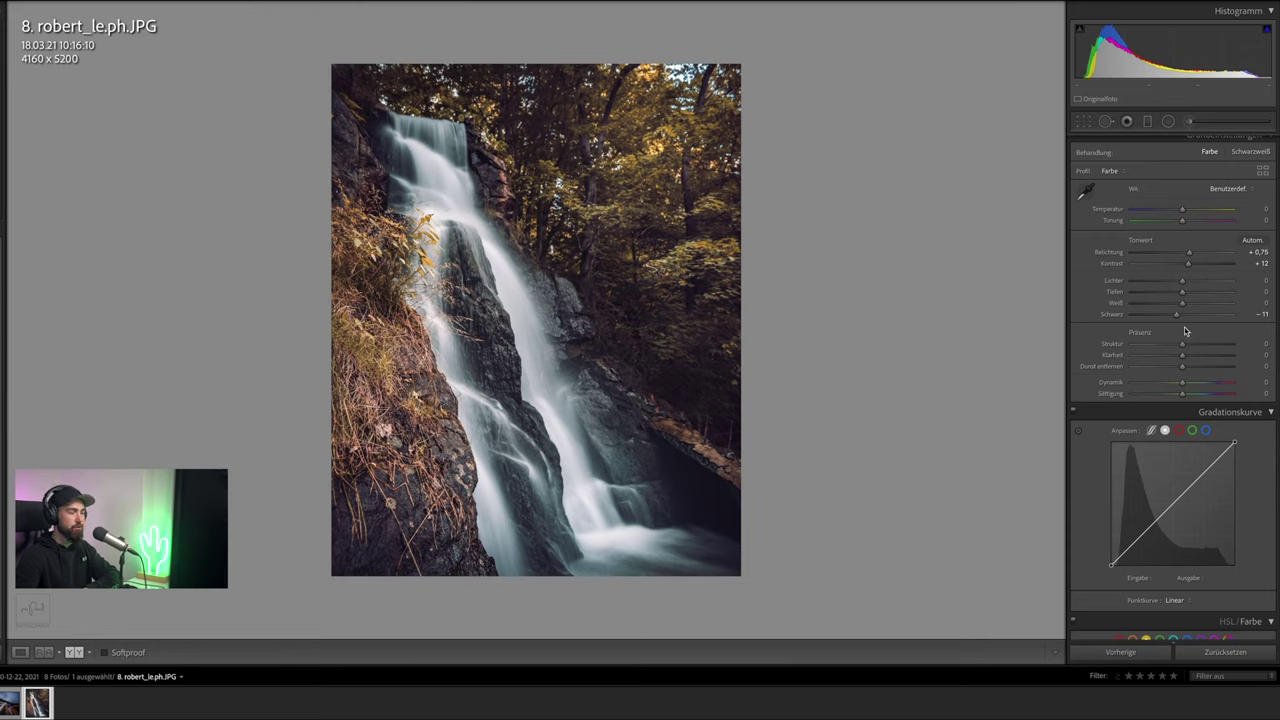